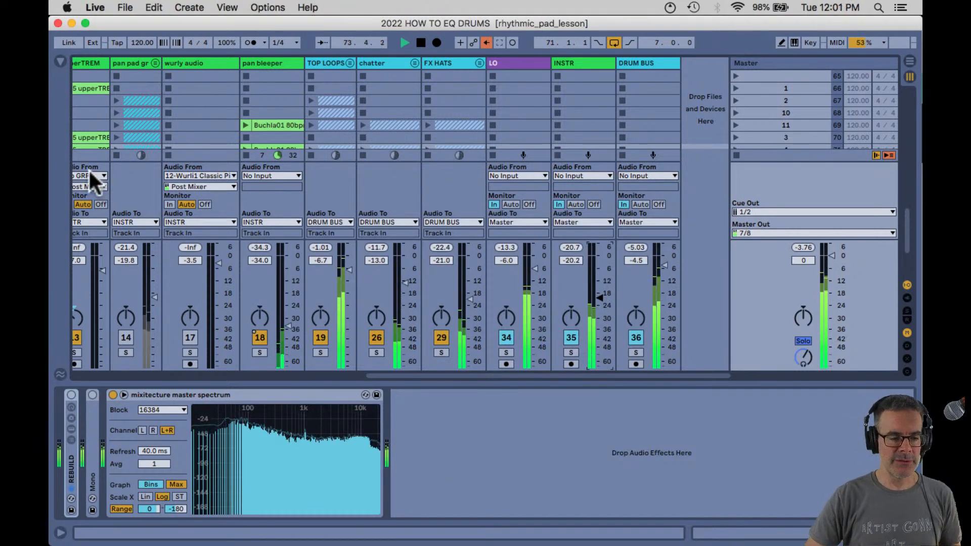
# Examine the master spectrum in its enlarged view and the EQ Eight presets in the browser, and restore the compact layout.
pyautogui.doubleClick(262, 441)
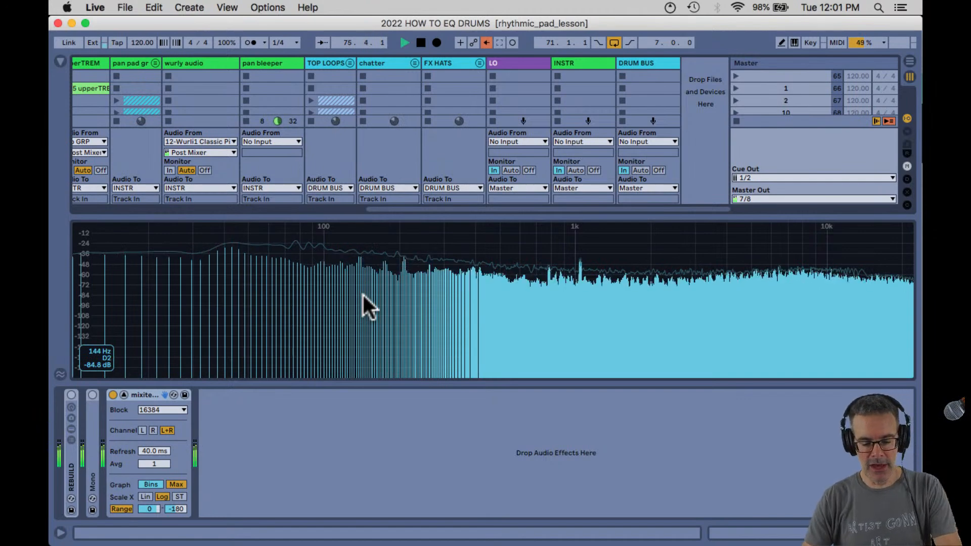
pyautogui.press('super+alt+b')
pyautogui.scroll(3, 202, 196)
pyautogui.scroll(-2, 203, 196)
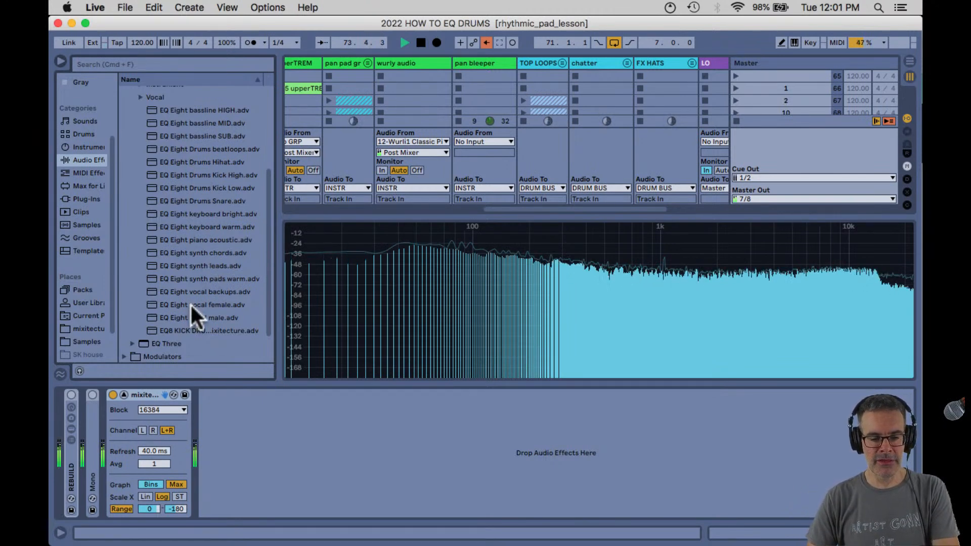
pyautogui.press('super+alt+b')
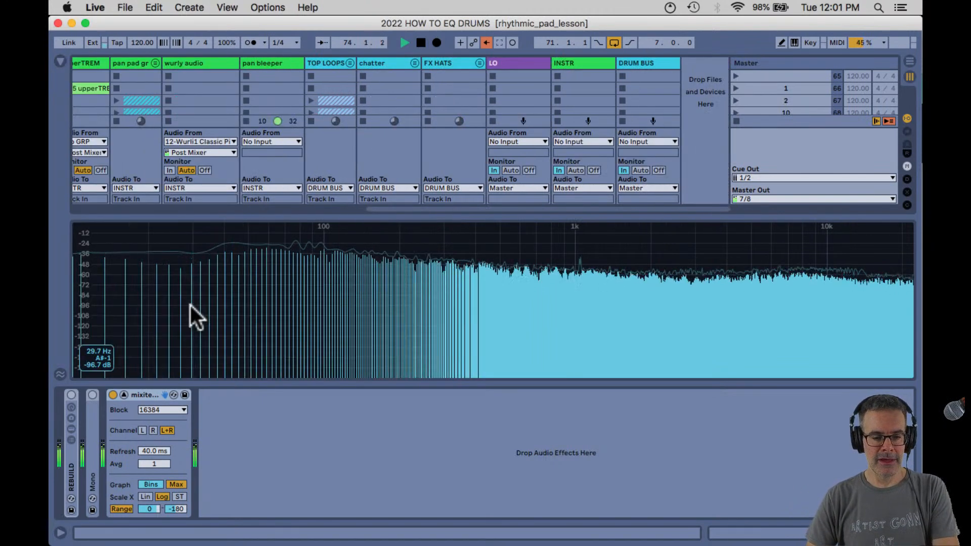
pyautogui.click(314, 302)
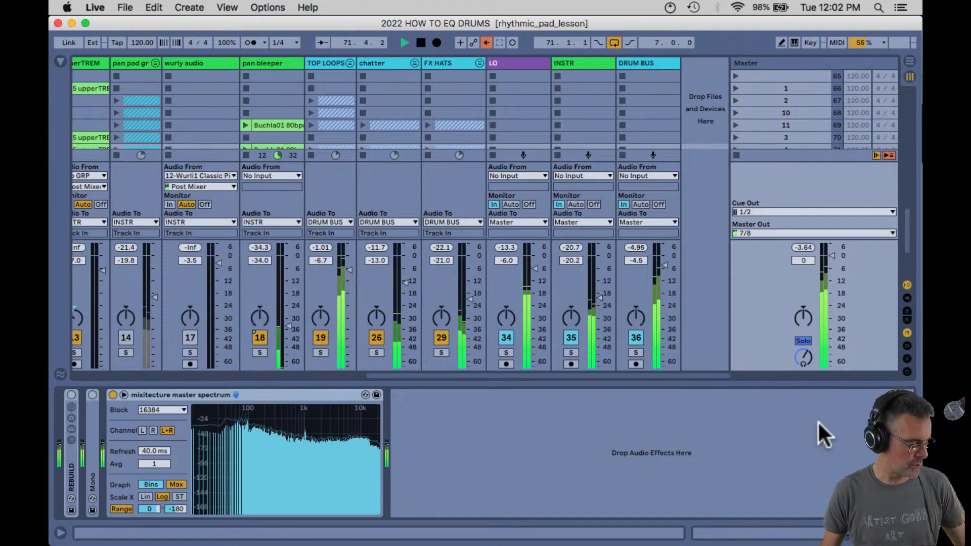
# Switch to Firefox and read through the How To EQ Your Tracks course page down to its purchase option.
pyautogui.press('super+Tab')
pyautogui.press('super+Tab')
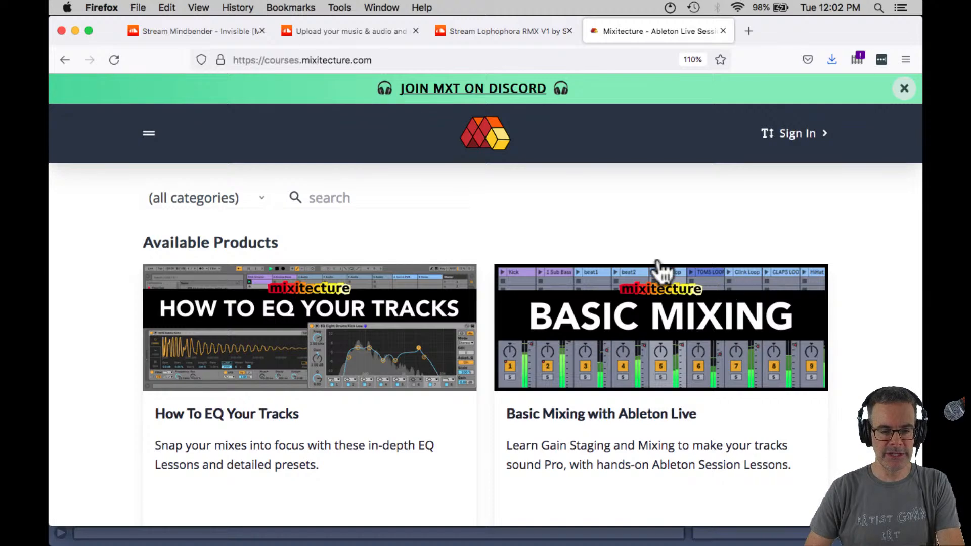
pyautogui.scroll(-3, 477, 223)
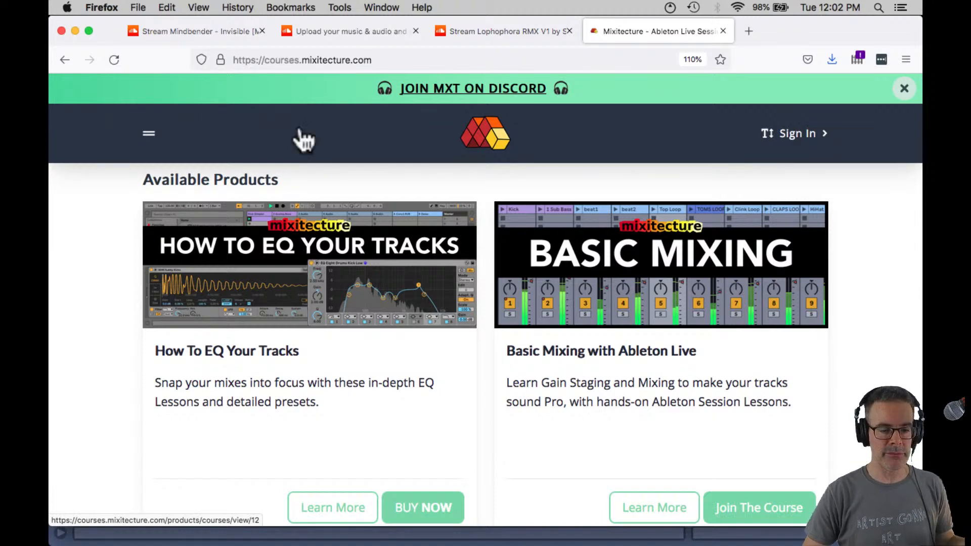
pyautogui.click(314, 257)
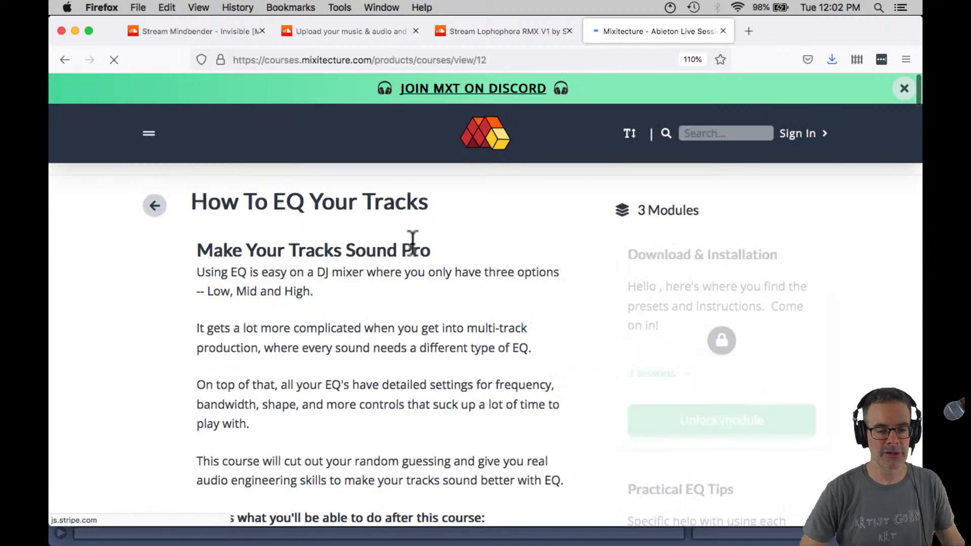
pyautogui.scroll(-10, 415, 243)
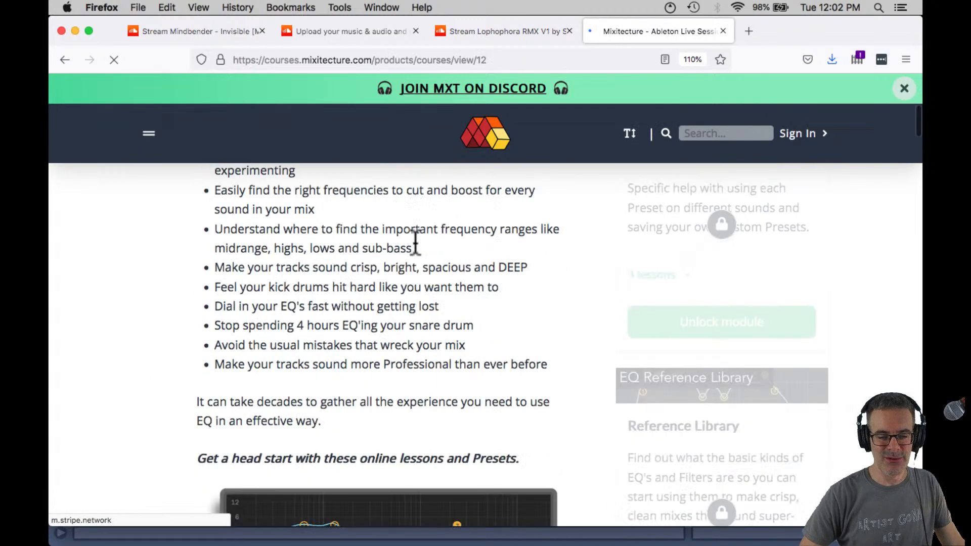
pyautogui.scroll(-15, 415, 244)
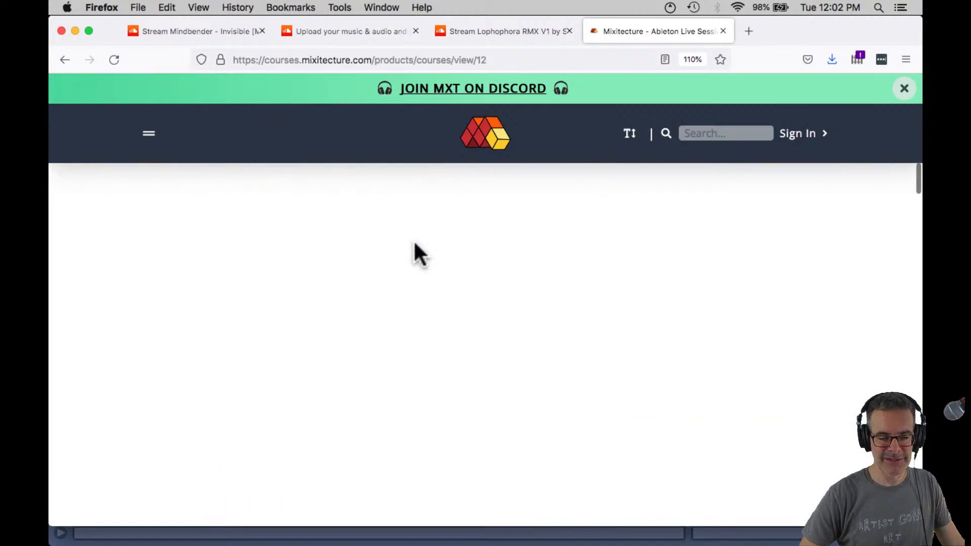
pyautogui.scroll(-15, 415, 243)
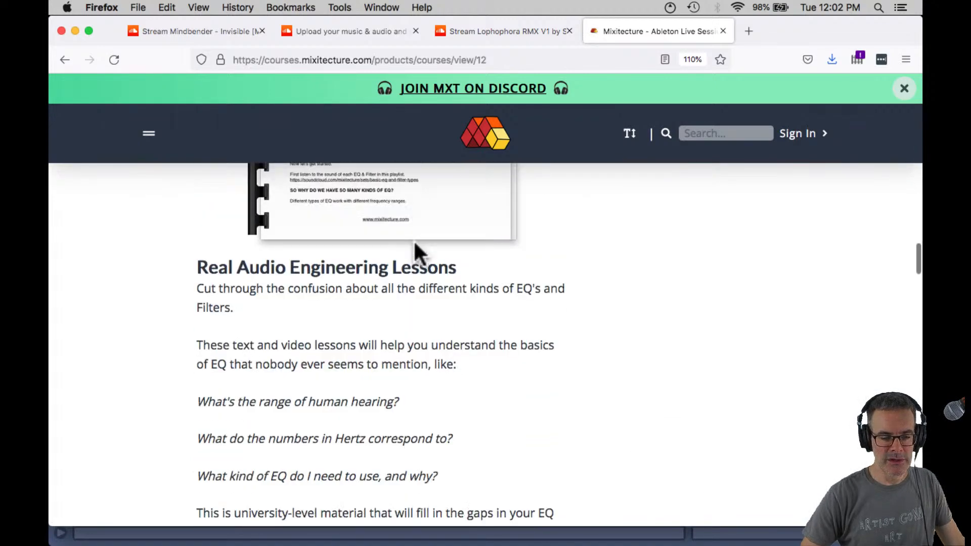
pyautogui.scroll(-15, 415, 242)
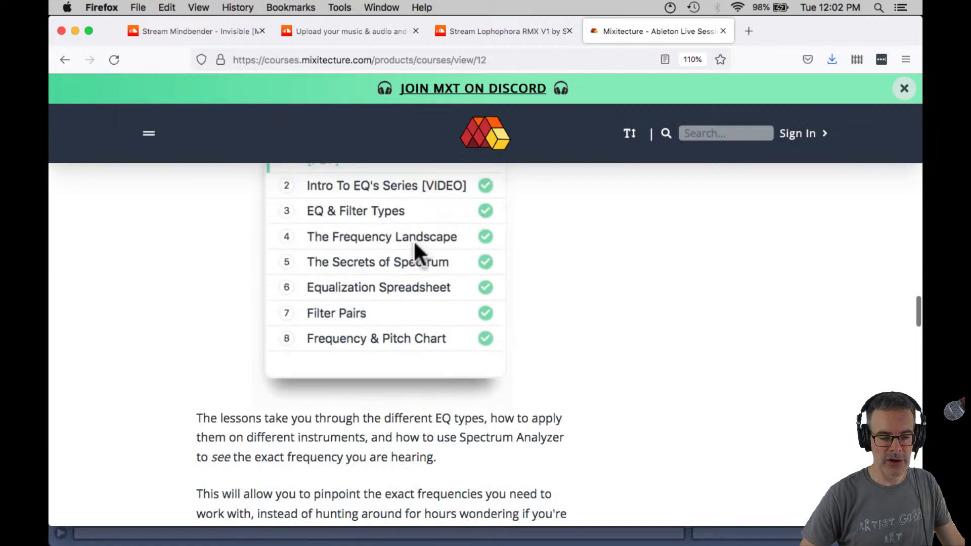
pyautogui.scroll(-15, 415, 245)
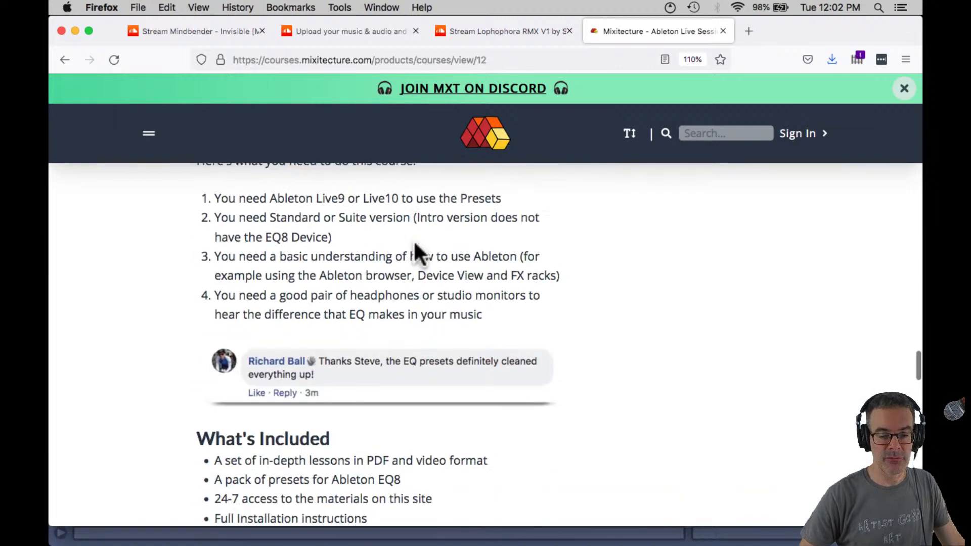
pyautogui.scroll(-15, 415, 247)
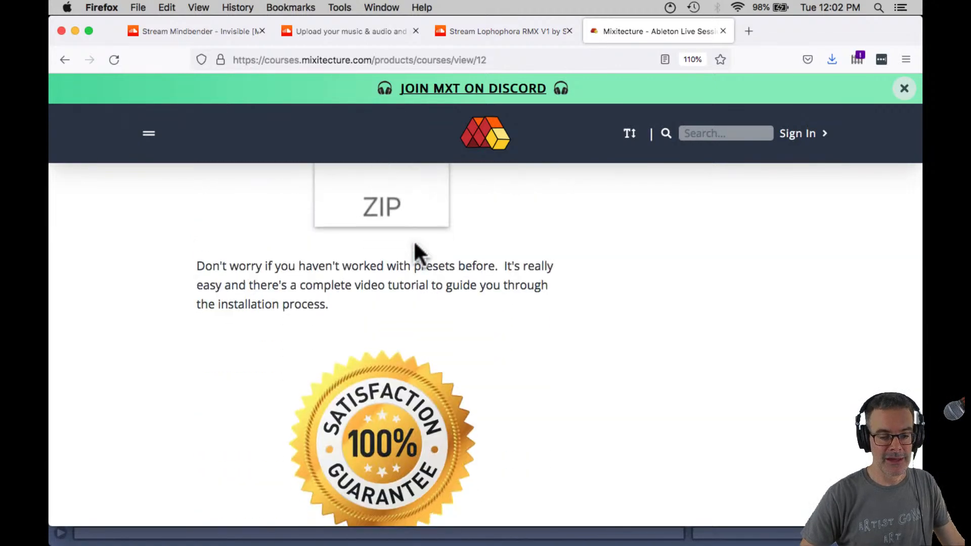
pyautogui.scroll(-8, 415, 243)
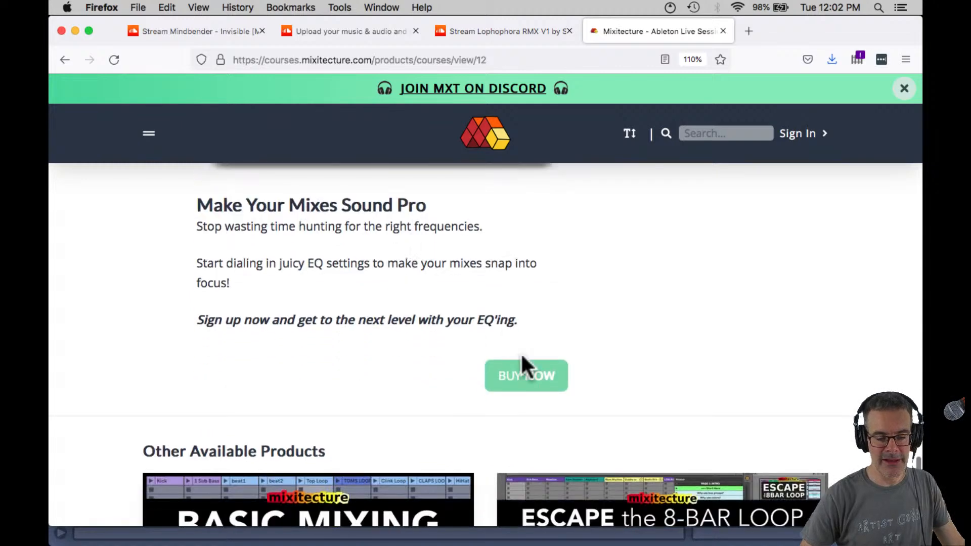
# Open the course's purchase form and enter the coupon code EQ2022.
pyautogui.click(526, 376)
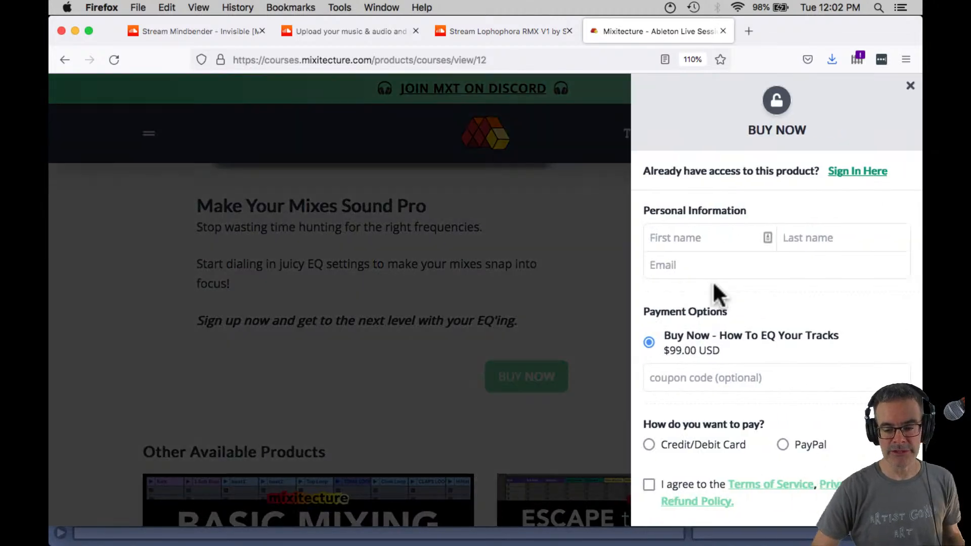
pyautogui.click(676, 377)
pyautogui.write('EQ2022')
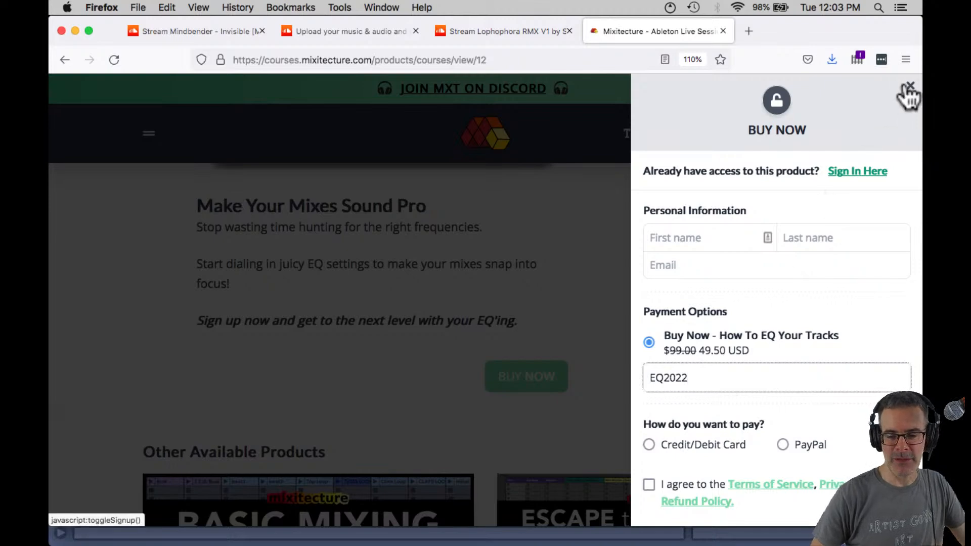
# Switch to Ableton Live and audition LO, INSTR and DRUM BUS separately by muting the others, ending with only DRUM BUS unmuted.
pyautogui.press('super+Tab')
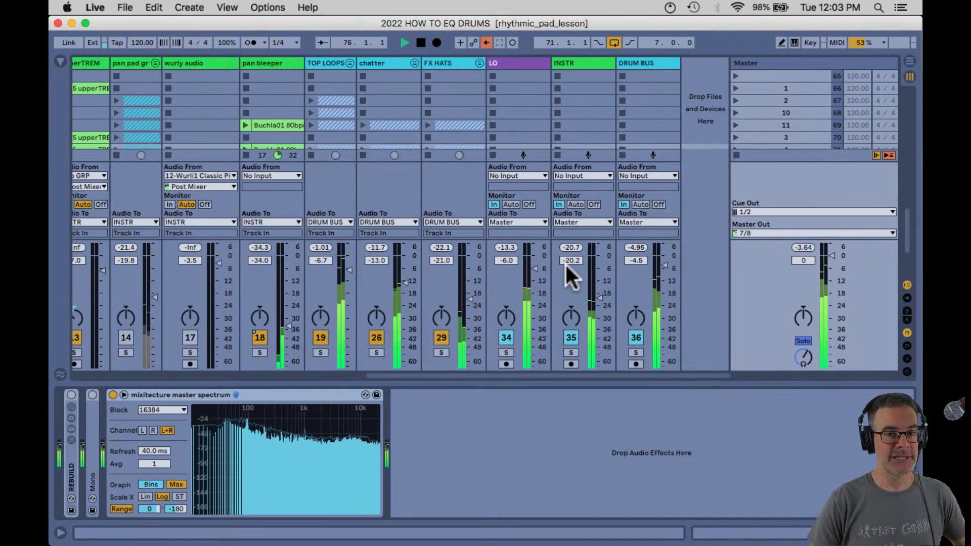
pyautogui.click(641, 335)
pyautogui.click(570, 338)
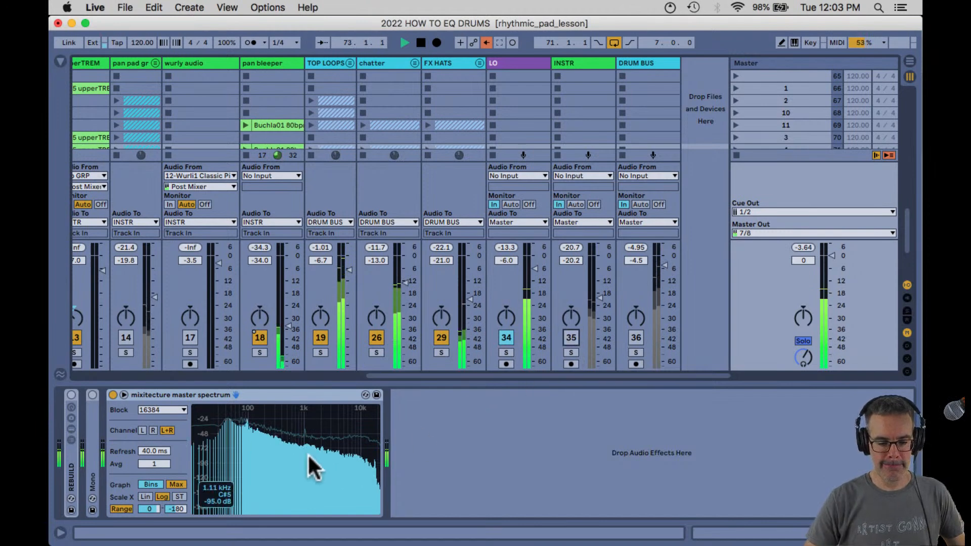
pyautogui.click(570, 338)
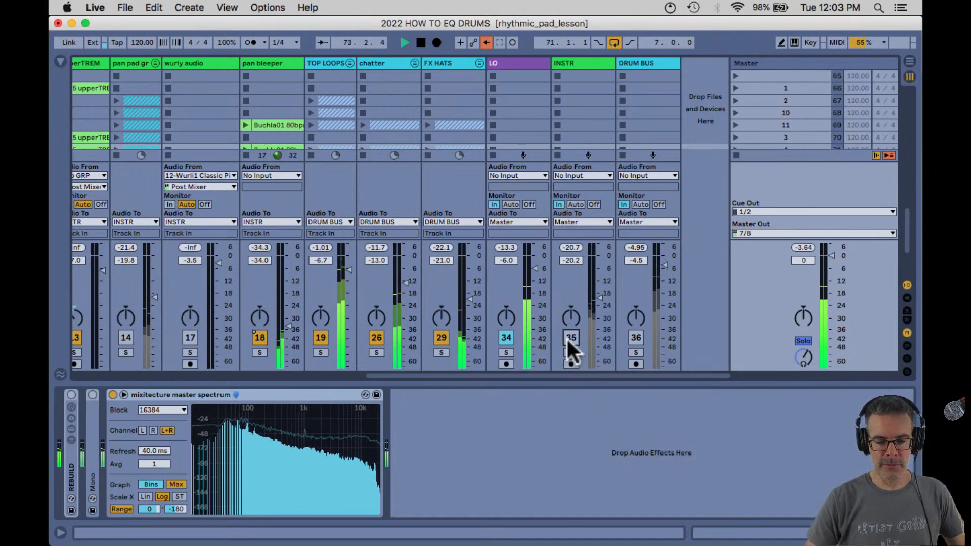
pyautogui.click(507, 338)
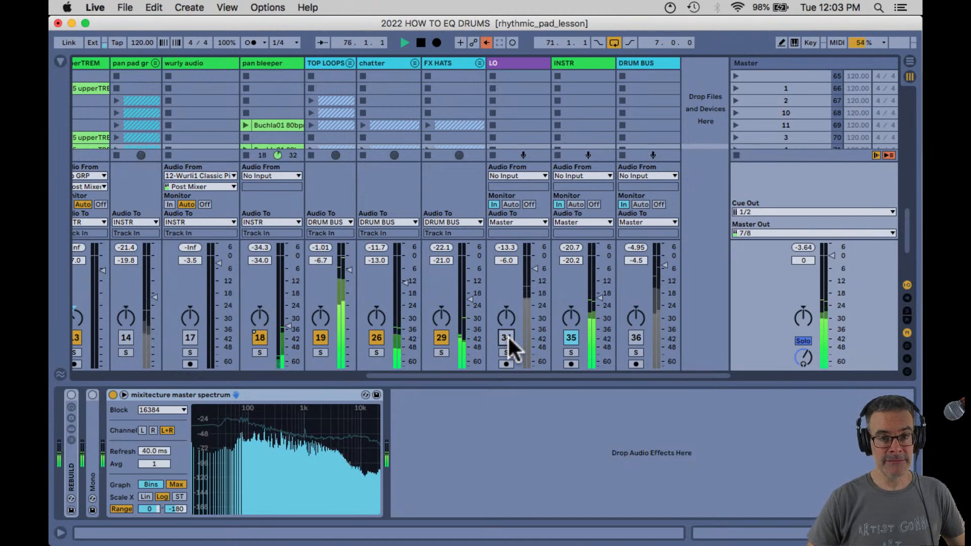
pyautogui.click(571, 338)
pyautogui.click(635, 337)
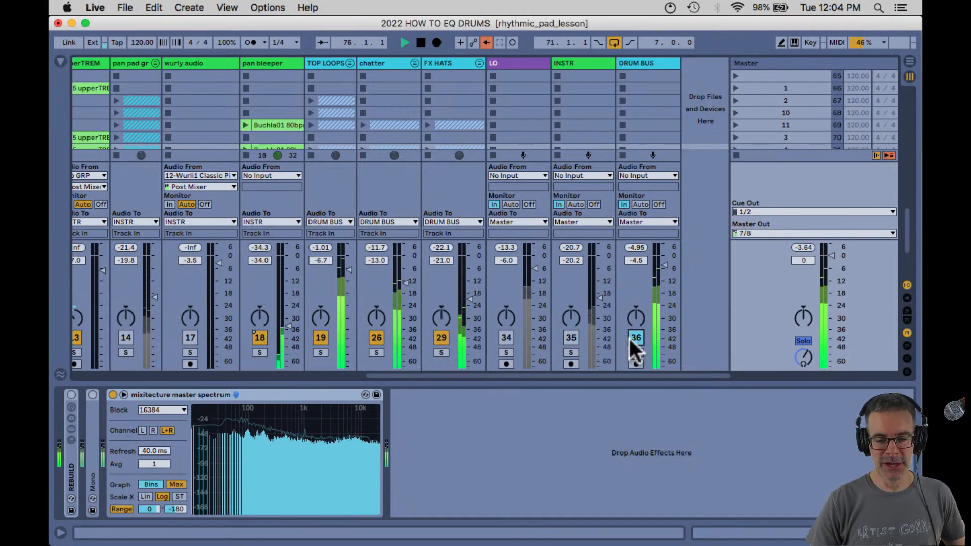
# Stop playback and collapse the audio effect rack on the DRUM BUS track.
pyautogui.press('space')
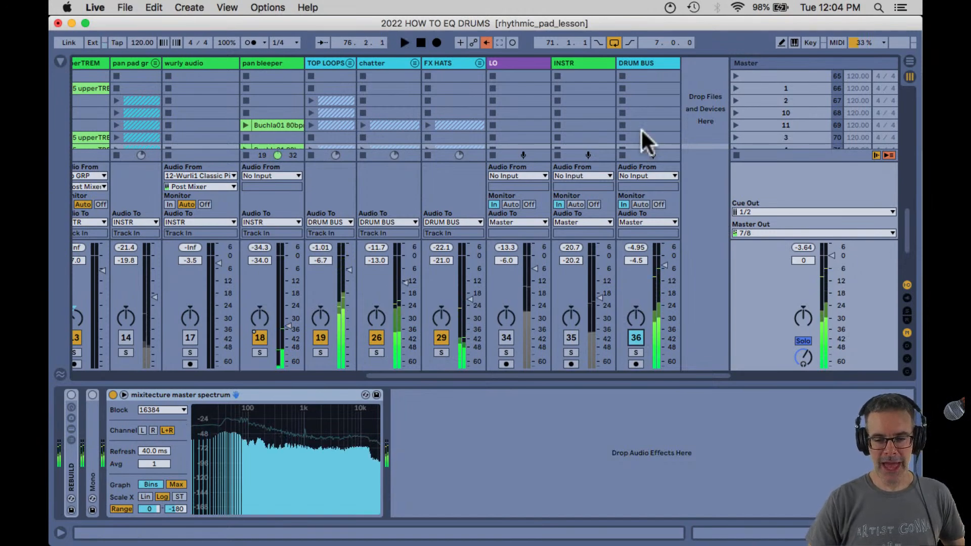
pyautogui.click(643, 62)
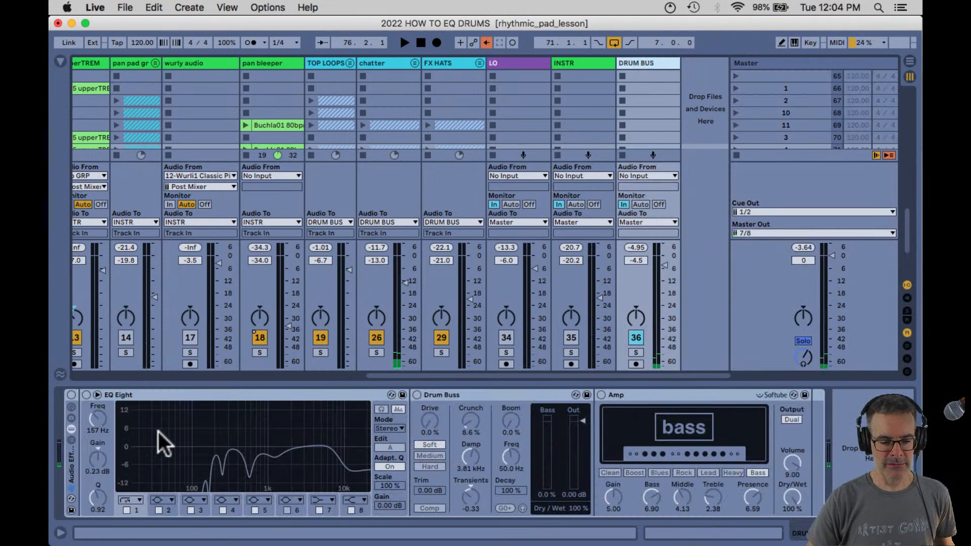
pyautogui.doubleClick(70, 462)
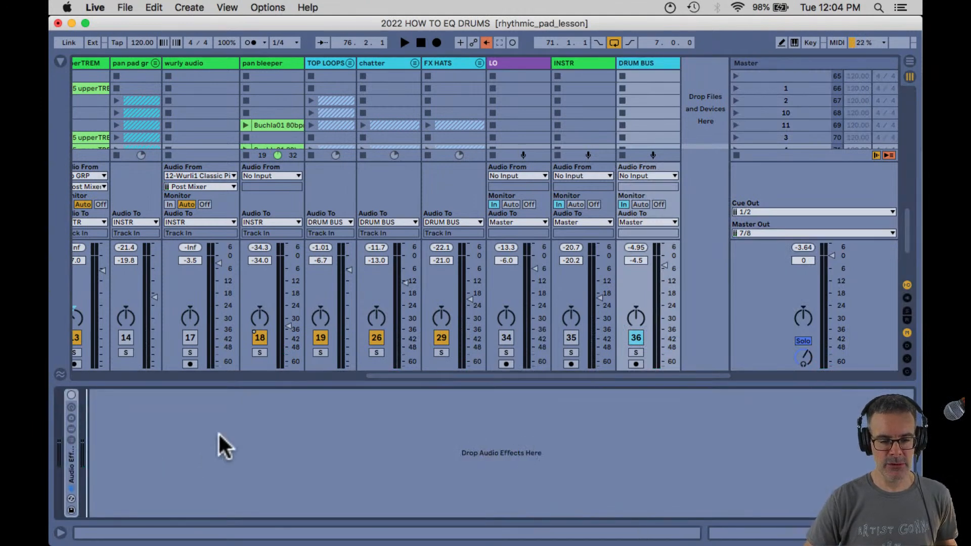
pyautogui.click(641, 65)
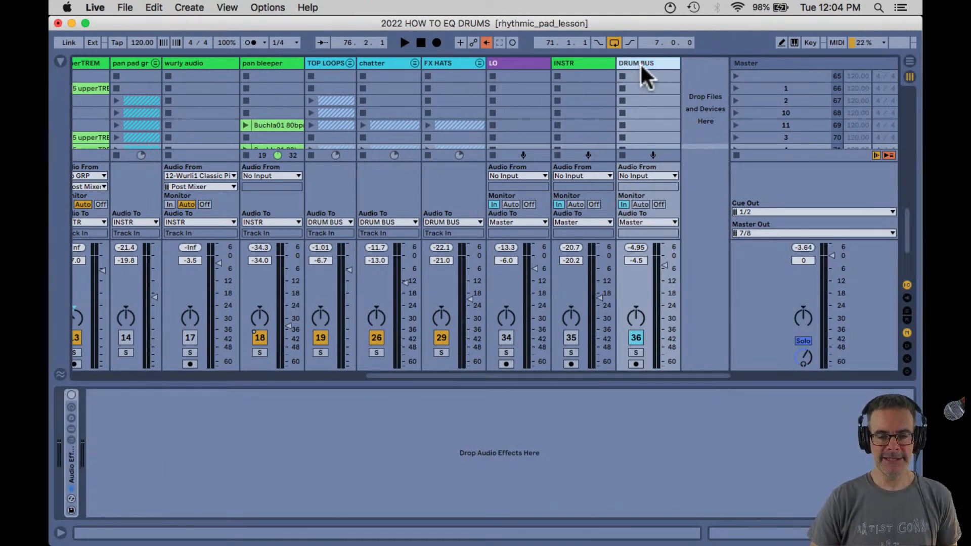
# Play the set with TOP LOOPS and chatter muted, and set the FX HATS volume to -6.0 dB.
pyautogui.click(643, 89)
pyautogui.press('space')
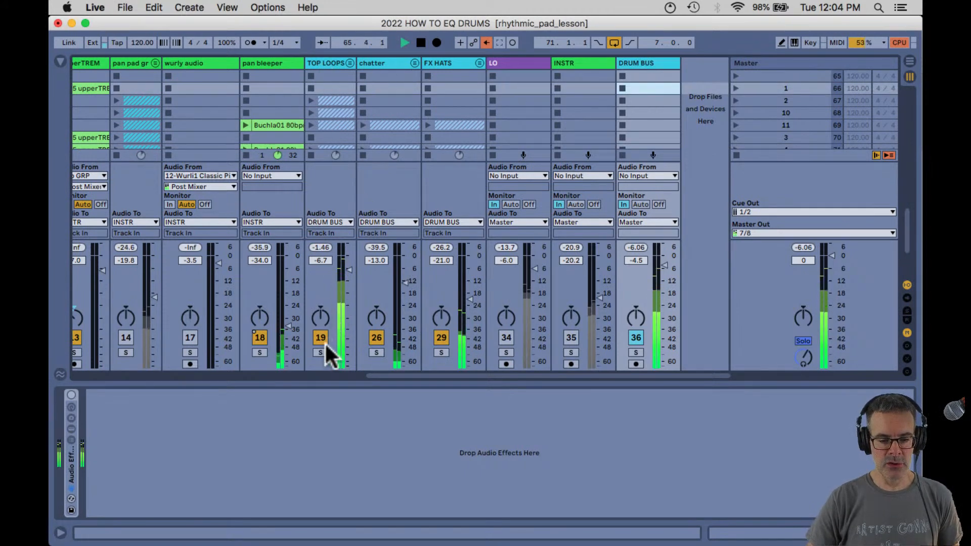
pyautogui.click(323, 339)
pyautogui.click(370, 339)
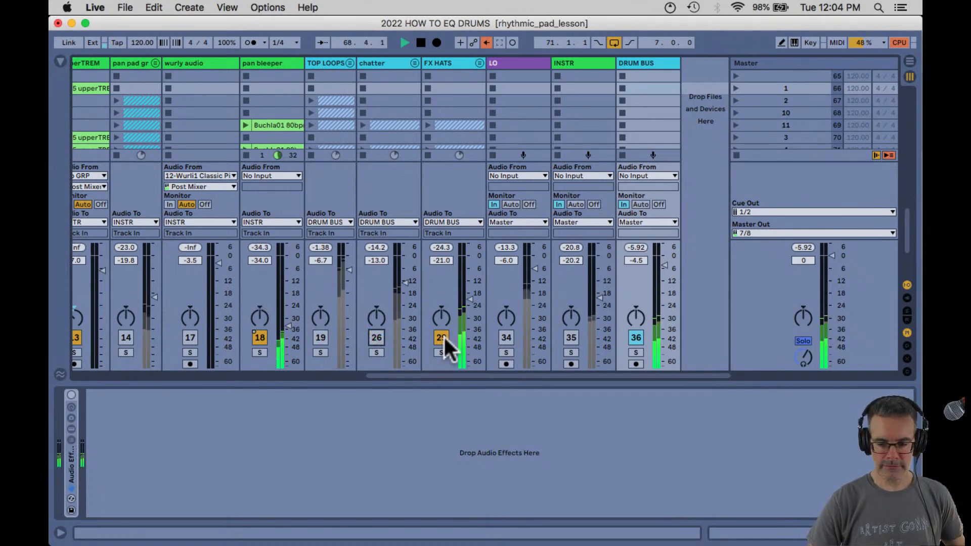
pyautogui.moveTo(470, 298); pyautogui.dragTo(472, 298)
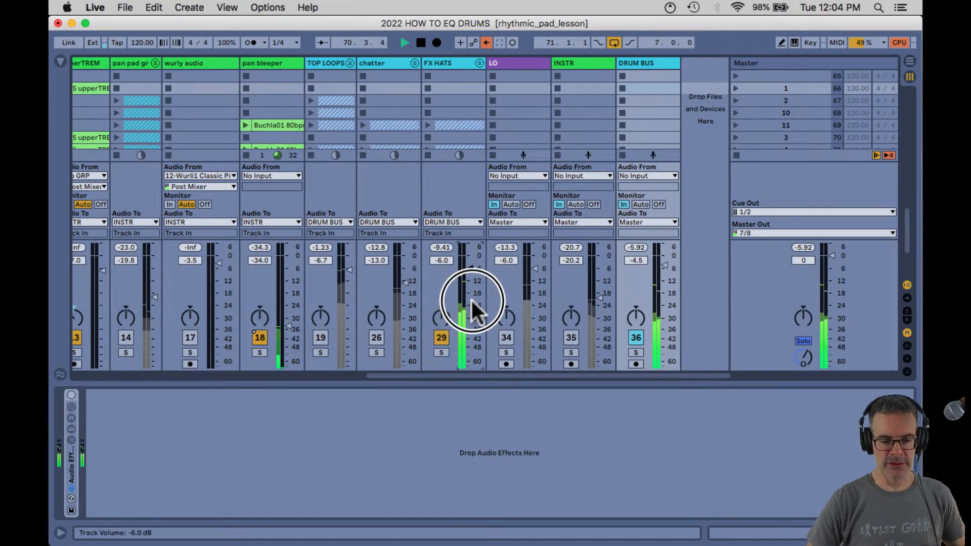
# Mute FX HATS, unmute chatter and set the chatter volume to -6.0 dB.
pyautogui.click(438, 338)
pyautogui.click(375, 338)
pyautogui.moveTo(405, 281); pyautogui.dragTo(405, 275)
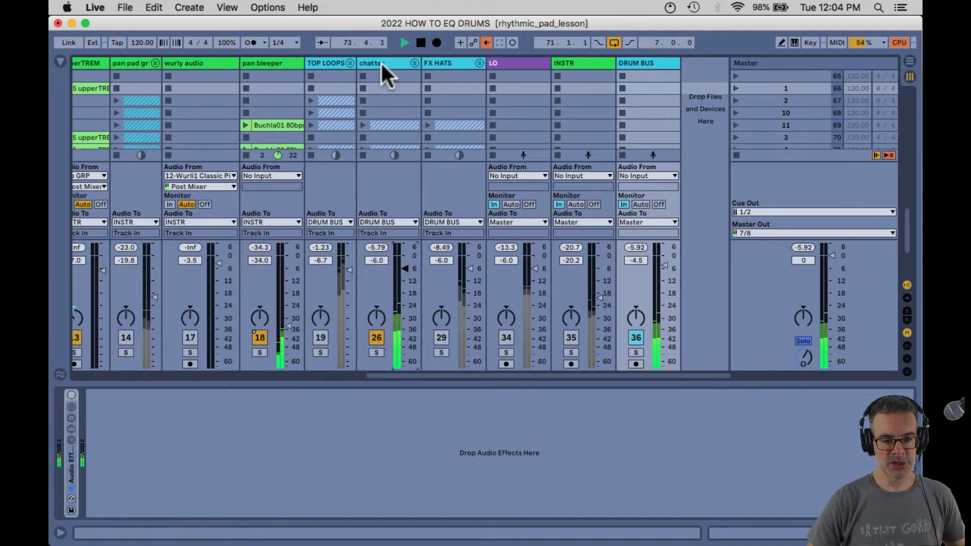
# Mute chatter, unmute TOP LOOPS and unfold that group to show its individual tracks.
pyautogui.click(377, 338)
pyautogui.click(319, 338)
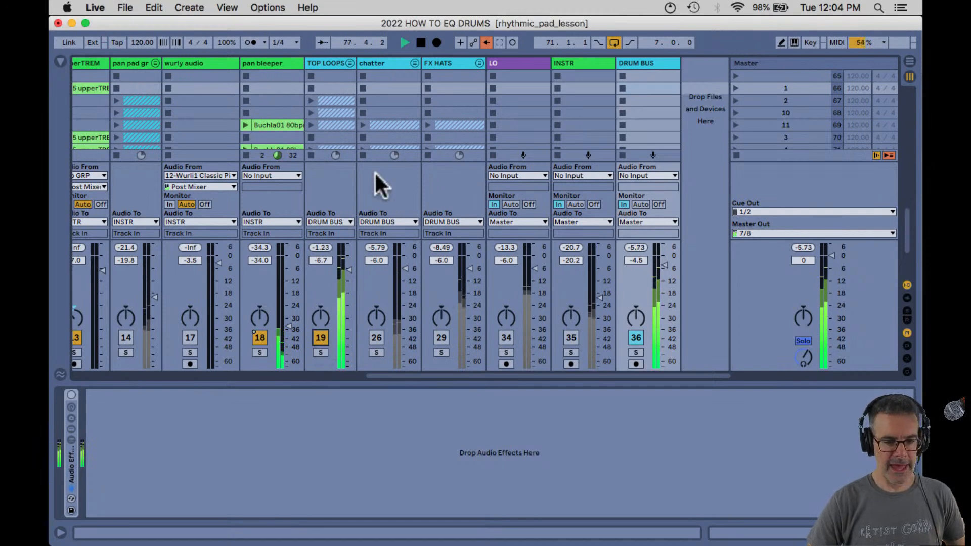
pyautogui.click(350, 63)
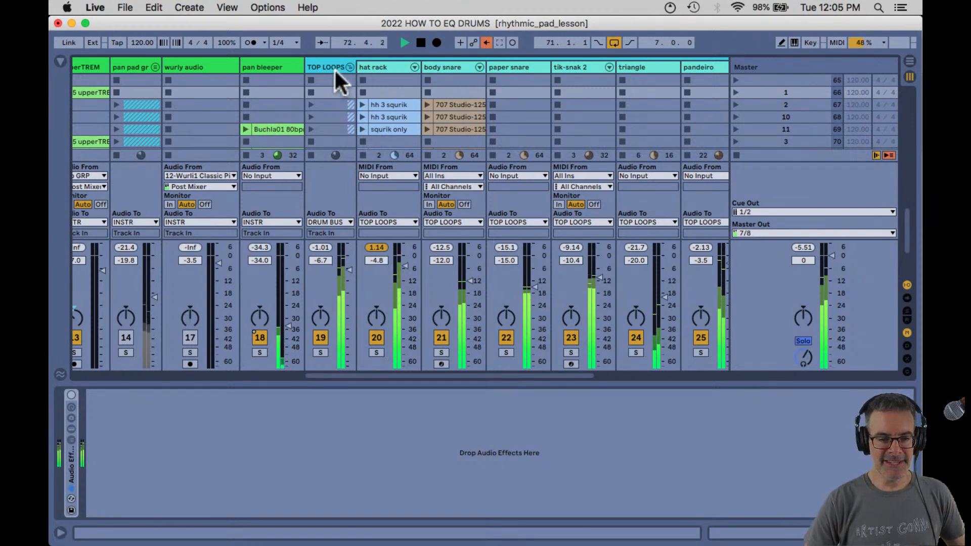
# Mute and fold the TOP LOOPS group, unmute LO, and bring TOP LOOPS back in over it.
pyautogui.click(322, 341)
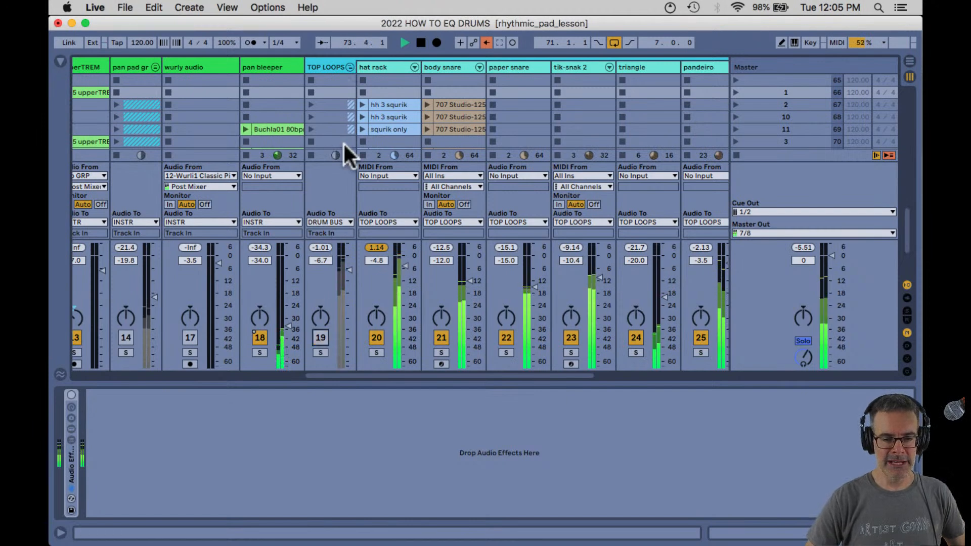
pyautogui.click(350, 67)
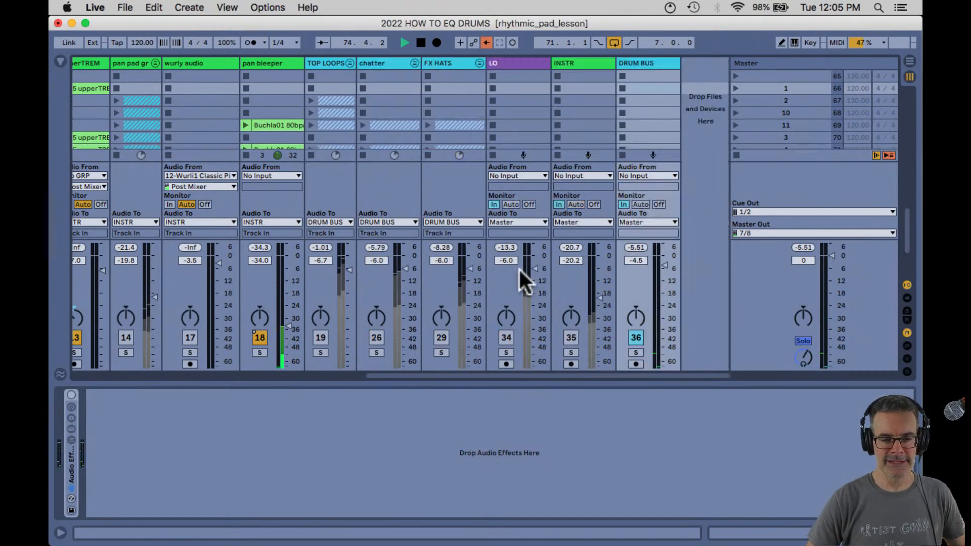
pyautogui.click(502, 337)
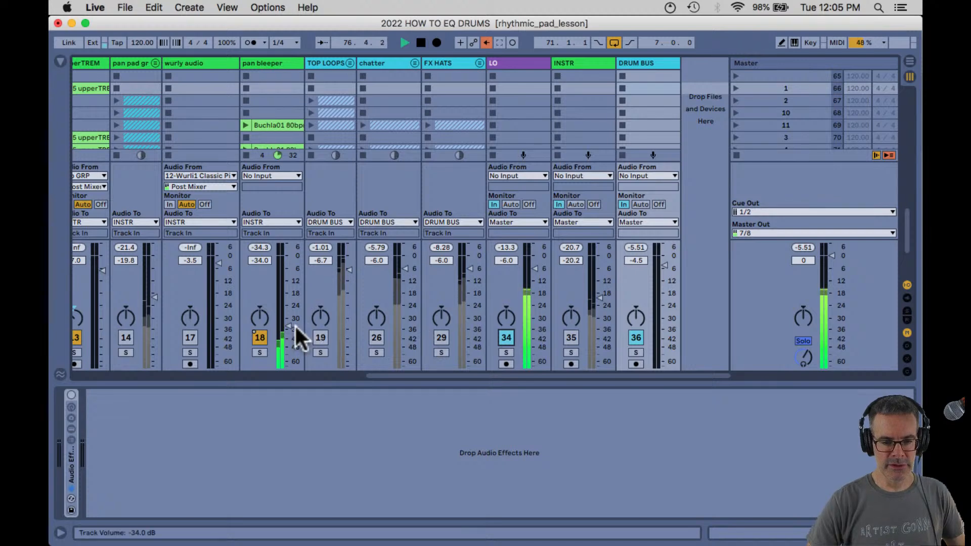
pyautogui.click(318, 337)
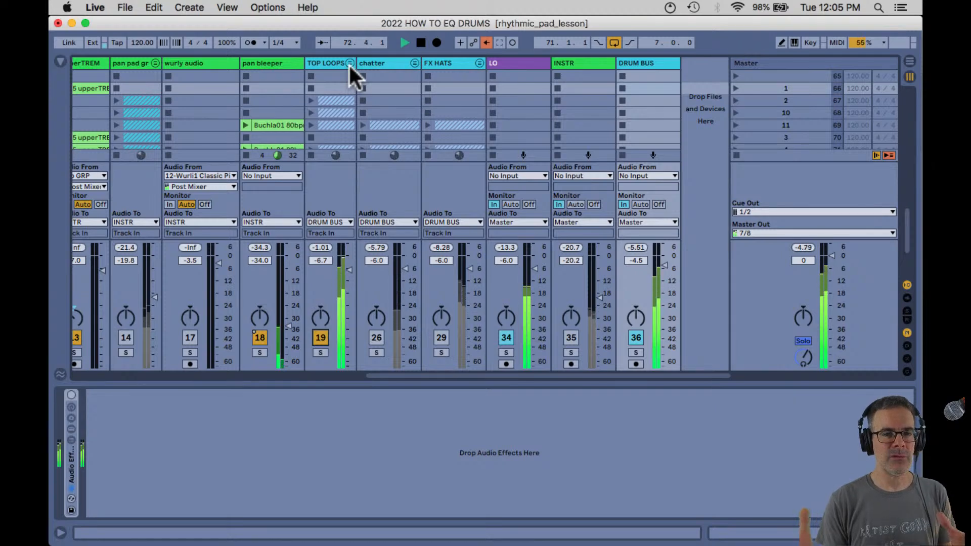
# Stop playback and unfold the TOP LOOPS group to view its individual tracks, folding it again when done.
pyautogui.press('space')
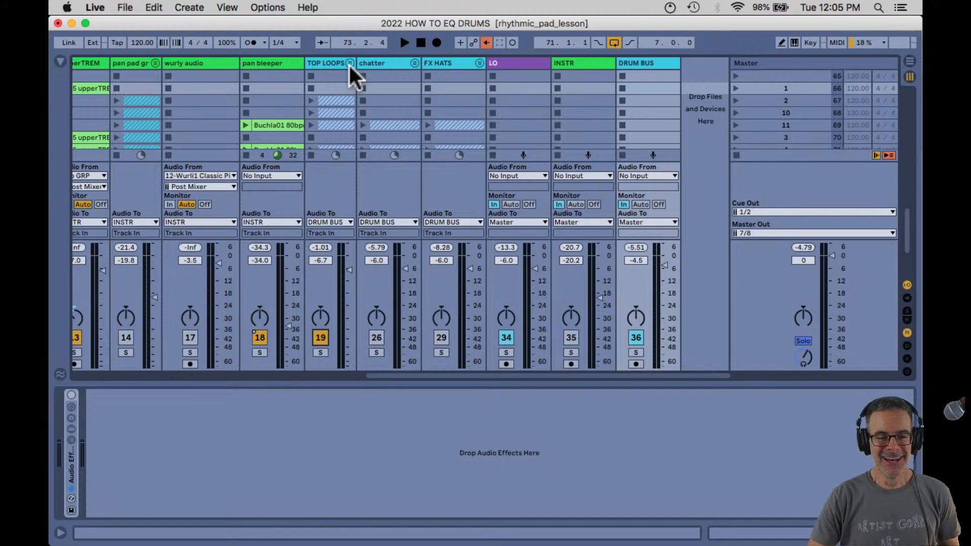
pyautogui.click(349, 63)
pyautogui.hscroll(5, 375, 129)
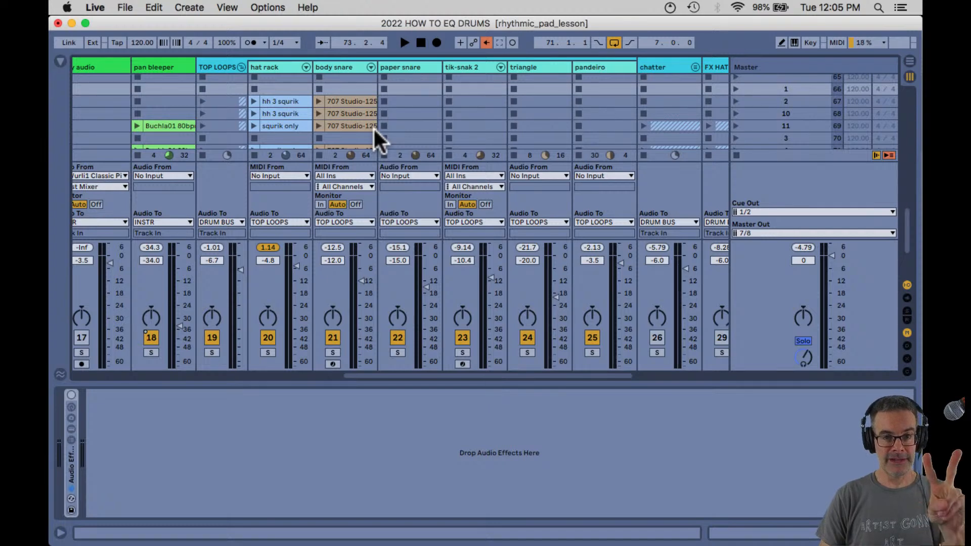
pyautogui.click(243, 67)
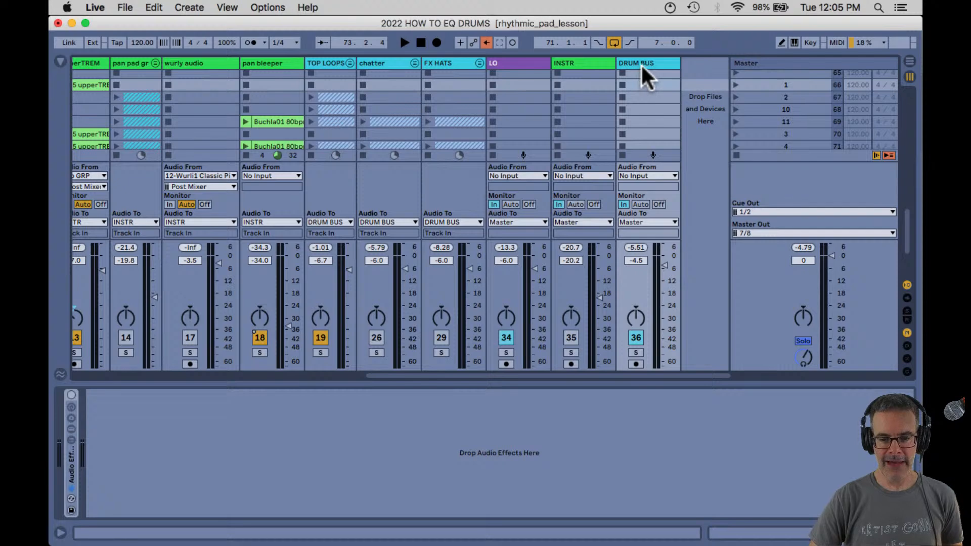
# Mute LO and play the set with TOP LOOPS, briefly unfolding that group to view its tracks' levels.
pyautogui.click(641, 173)
pyautogui.click(641, 174)
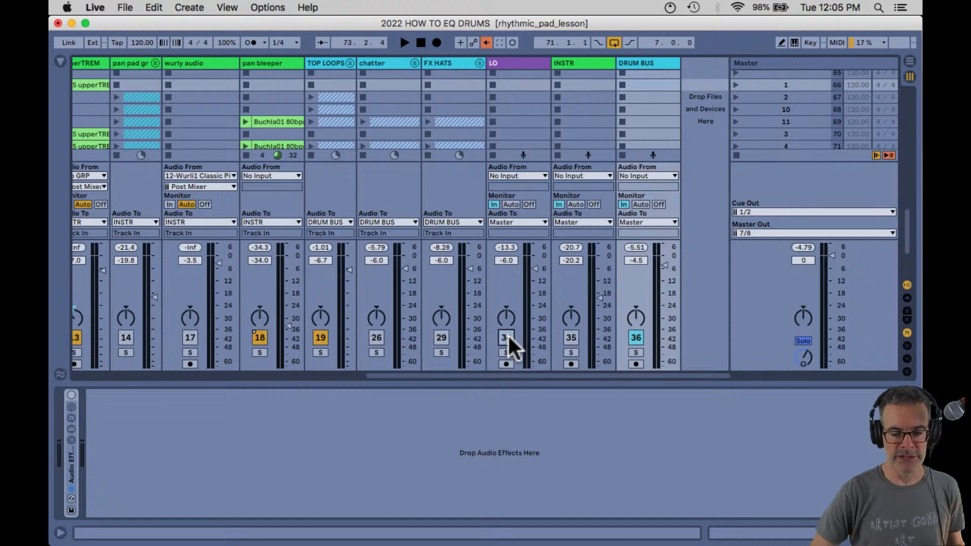
pyautogui.press('space')
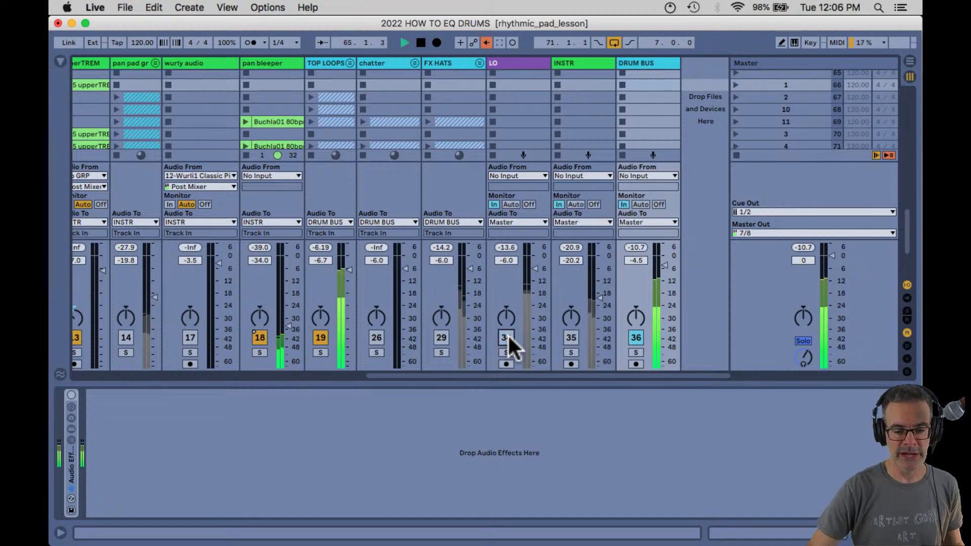
pyautogui.click(349, 63)
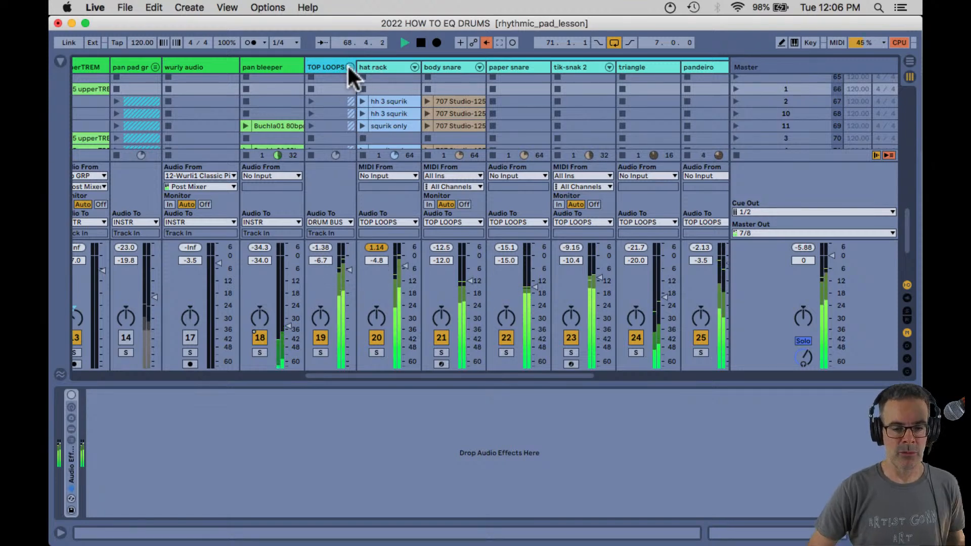
pyautogui.click(349, 66)
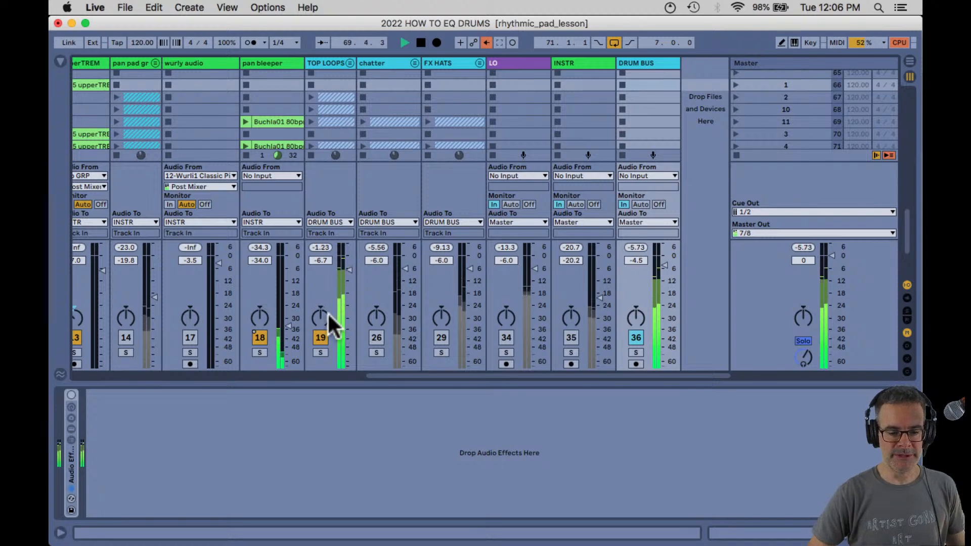
# Mute TOP LOOPS and unmute chatter, briefly unfolding chatter to view its constant and chop tracks.
pyautogui.click(321, 338)
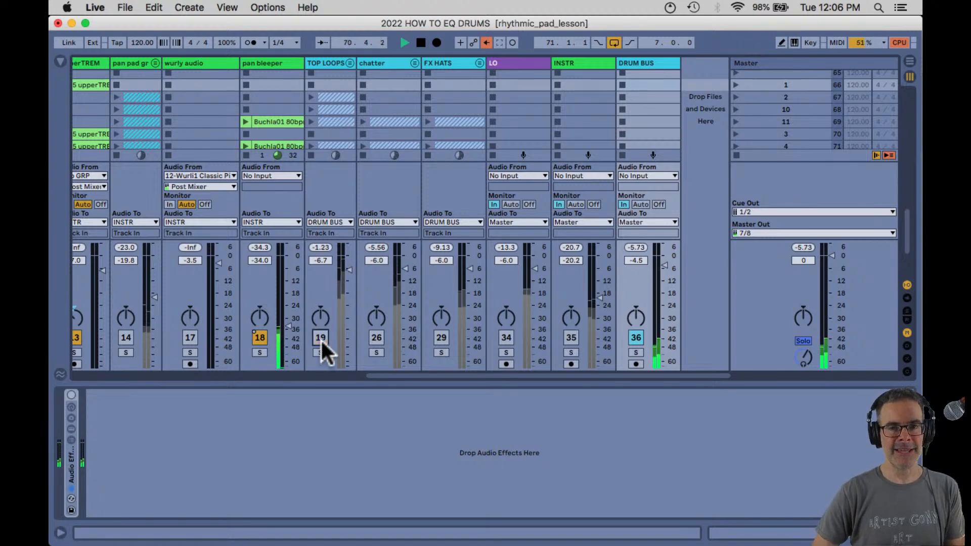
pyautogui.click(375, 338)
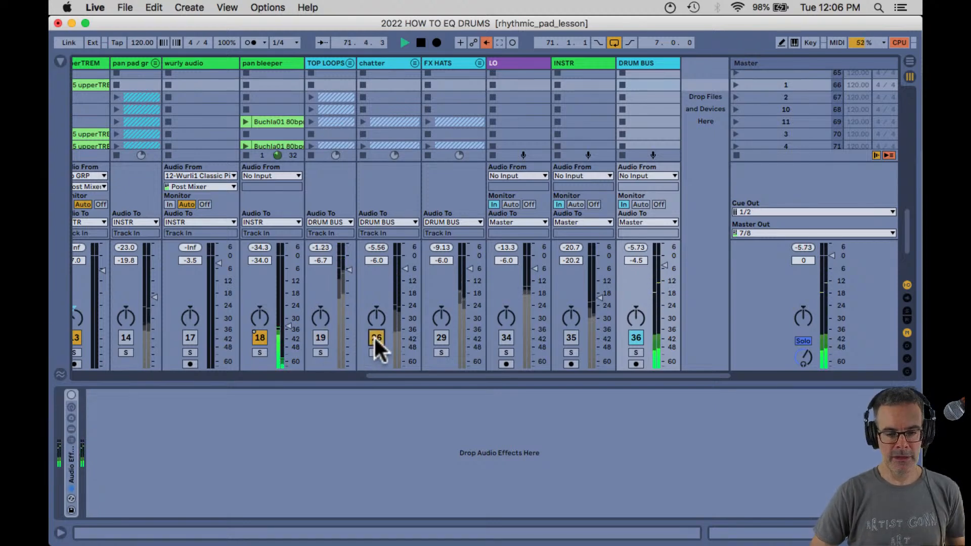
pyautogui.click(414, 62)
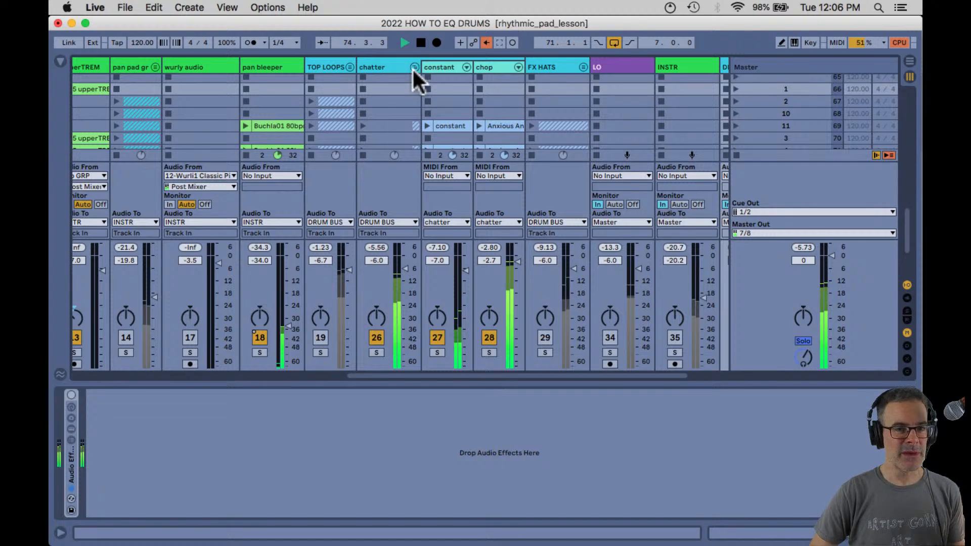
pyautogui.click(413, 67)
# Mute the chatter group and set its volume to -14.3 dB.
pyautogui.click(376, 337)
pyautogui.moveTo(404, 278); pyautogui.dragTo(405, 278)
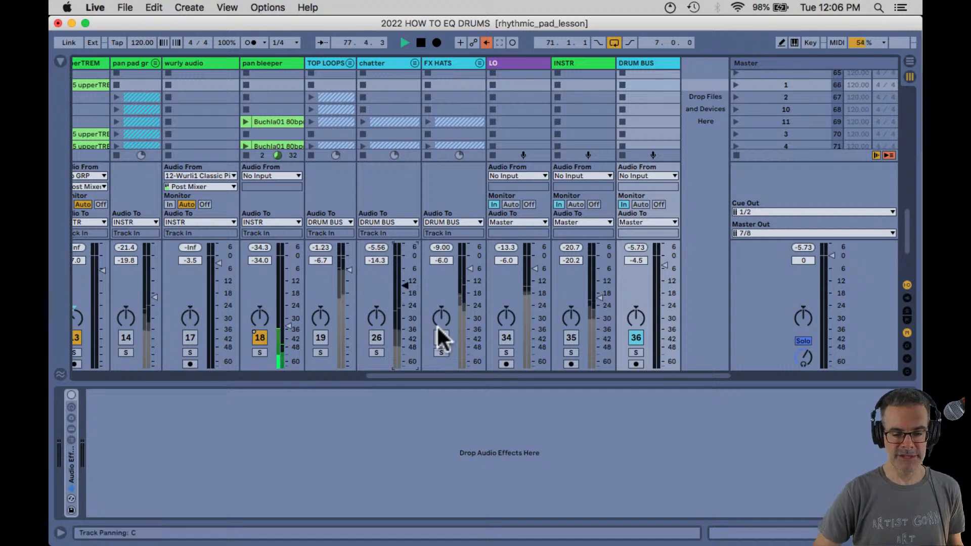
# Audition FX HATS by unmuting it and briefly unfolding its tracks, and mute the group again.
pyautogui.click(438, 336)
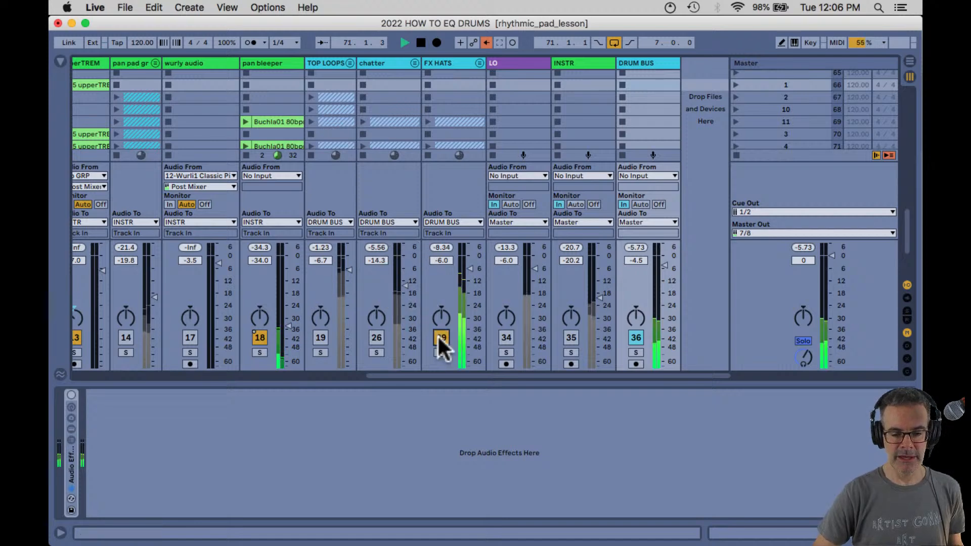
pyautogui.click(479, 63)
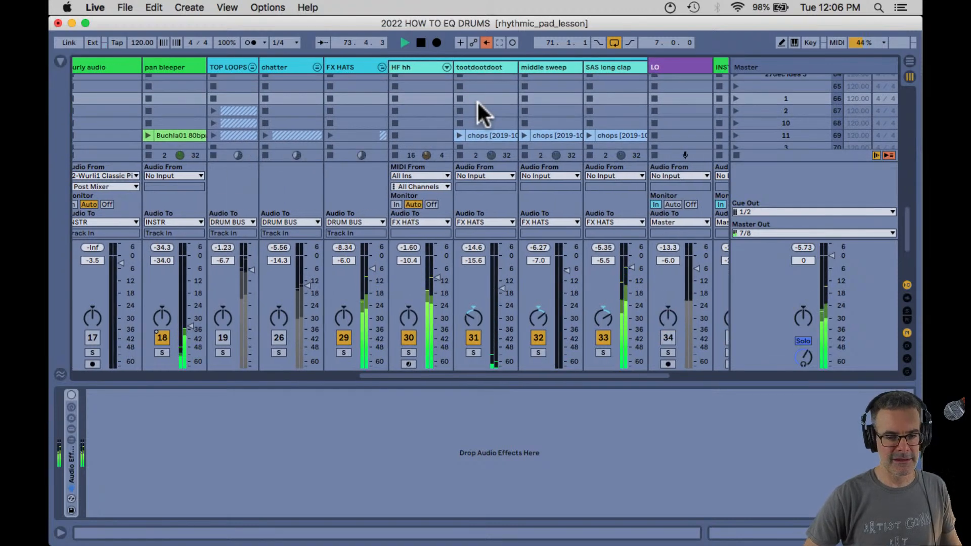
pyautogui.click(381, 67)
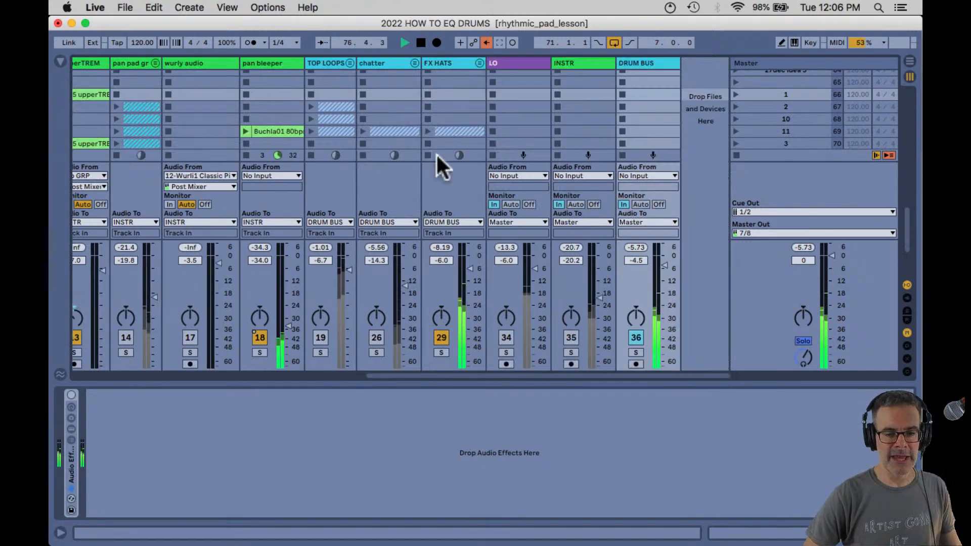
pyautogui.click(442, 338)
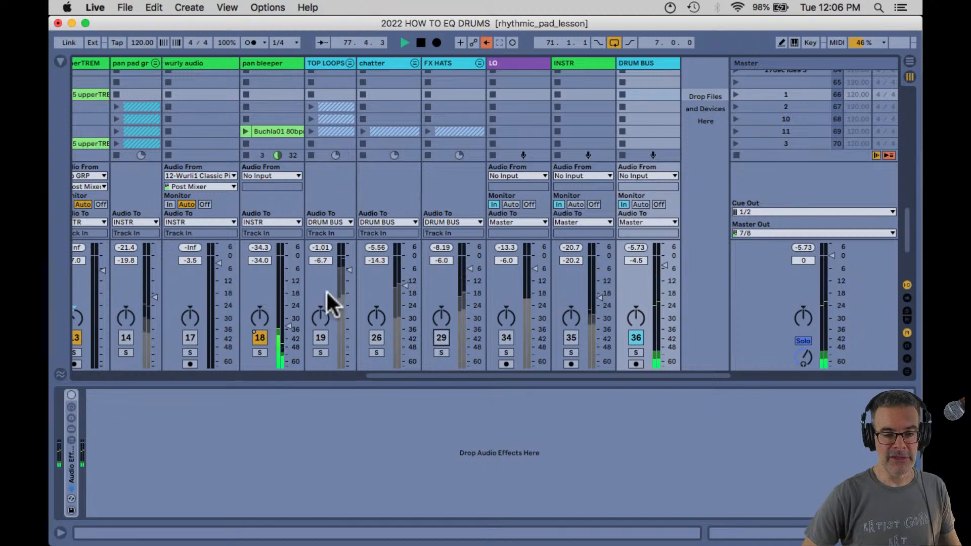
# Unmute TOP LOOPS and LO, and bring chatter and FX HATS back in over them.
pyautogui.click(321, 338)
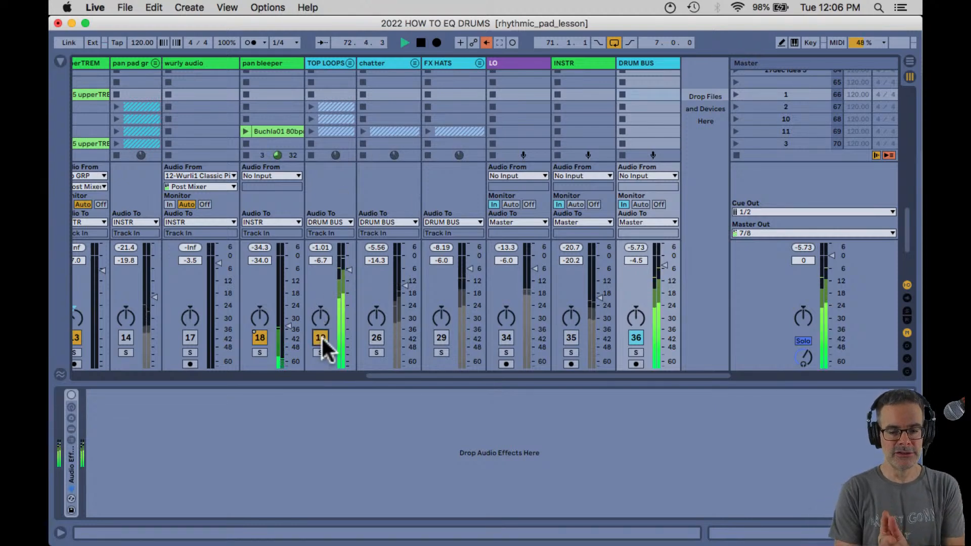
pyautogui.click(506, 337)
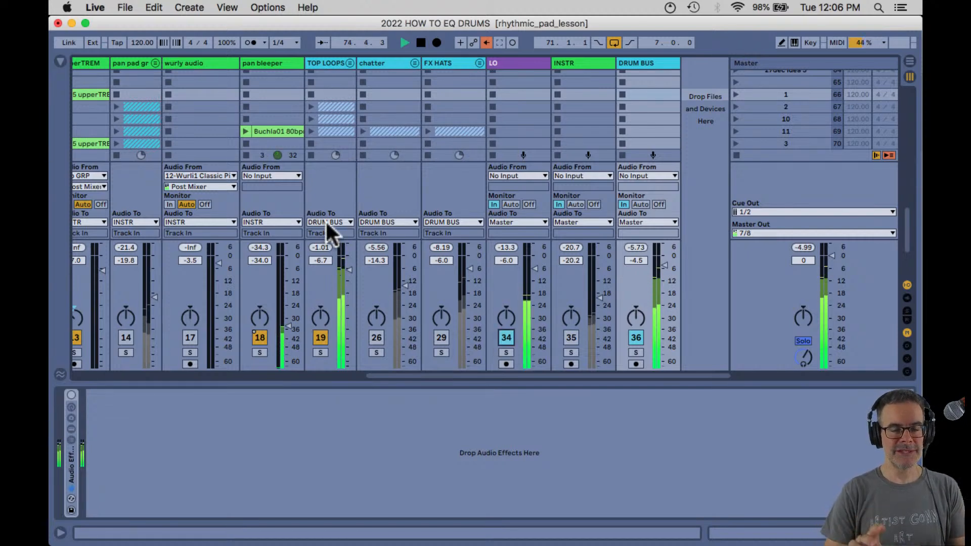
pyautogui.click(376, 338)
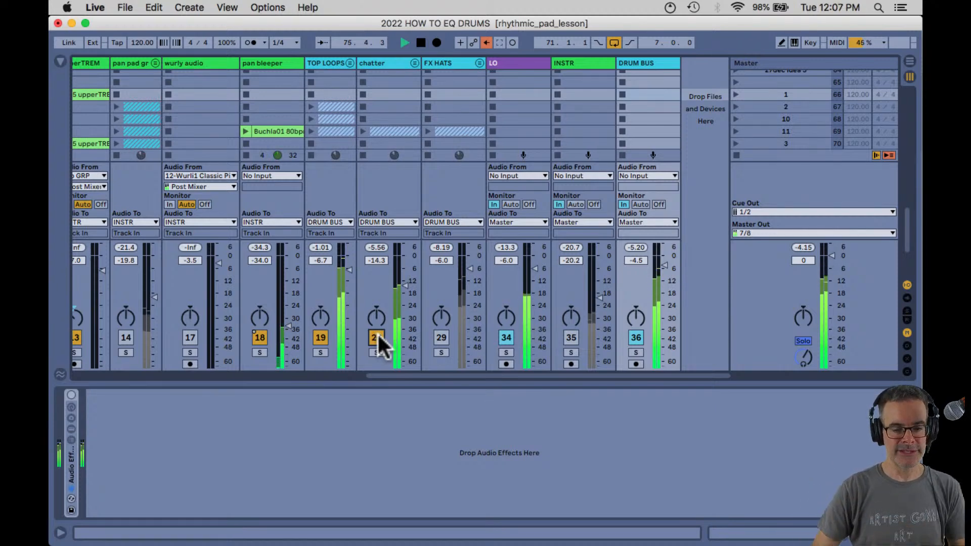
pyautogui.click(444, 338)
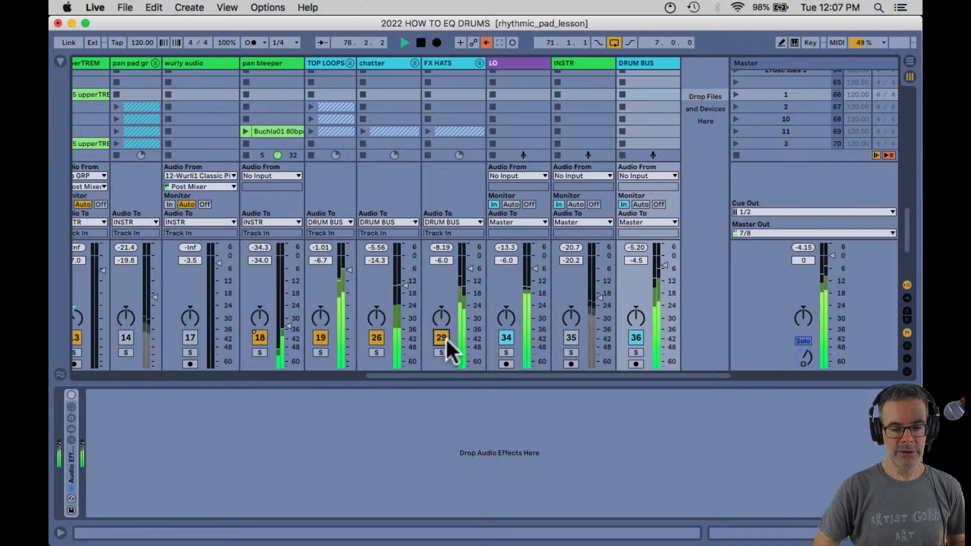
# Mute chatter and TOP LOOPS to hear FX HATS over LO, and bring both groups back in.
pyautogui.click(375, 337)
pyautogui.click(319, 337)
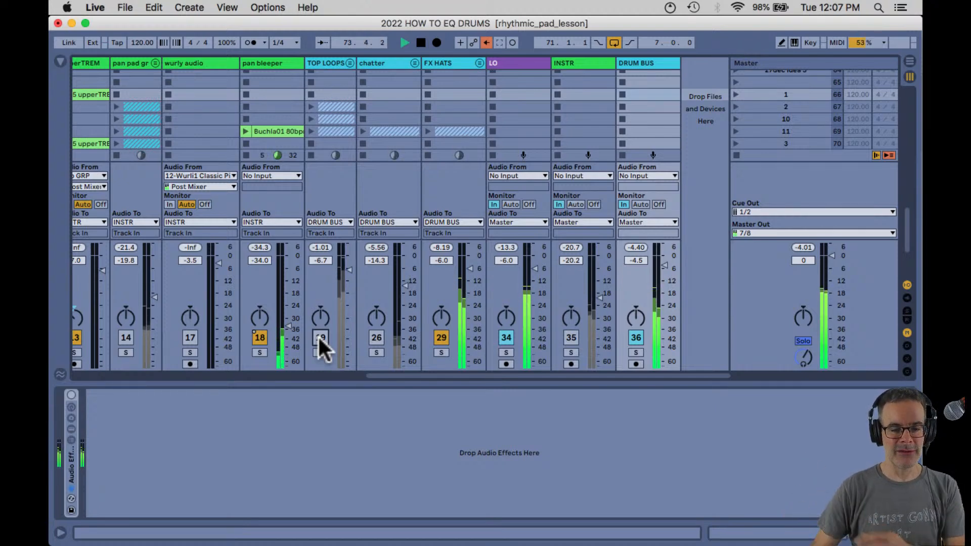
pyautogui.click(320, 337)
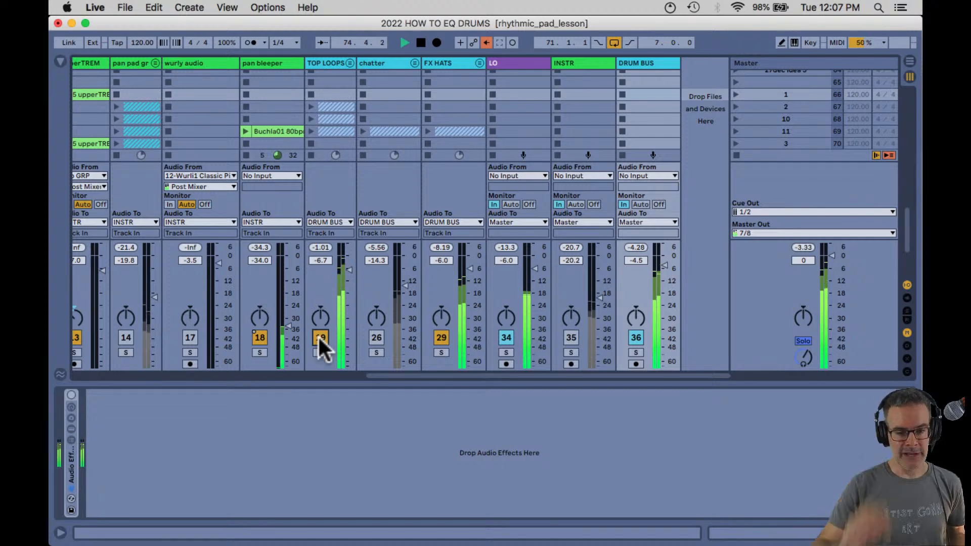
pyautogui.click(375, 337)
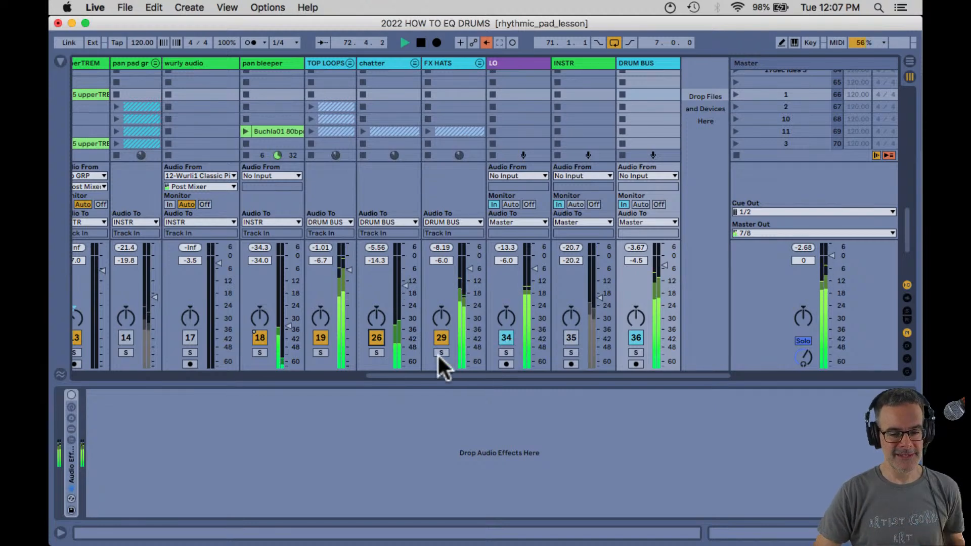
# Mute FX HATS, chatter and LO to leave TOP LOOPS as the only drum group playing.
pyautogui.click(443, 338)
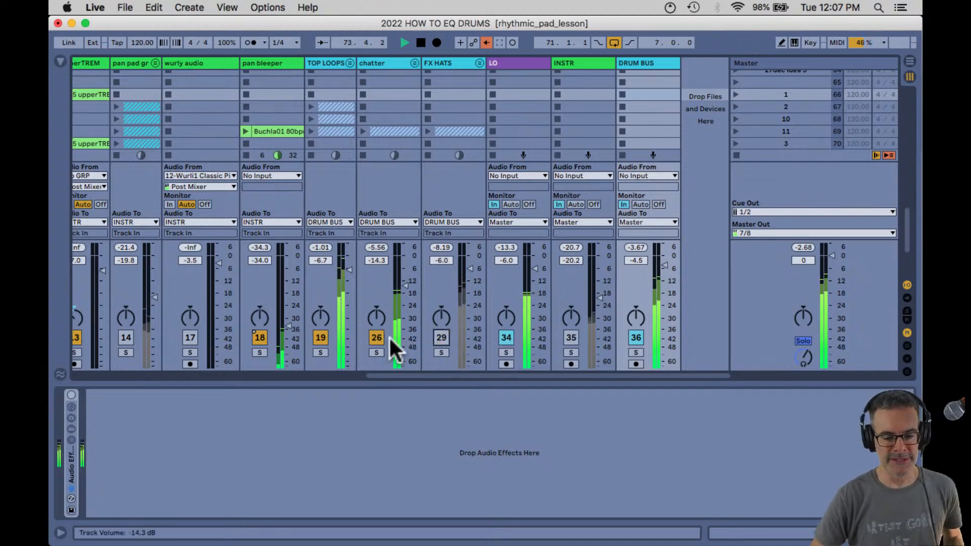
pyautogui.click(376, 337)
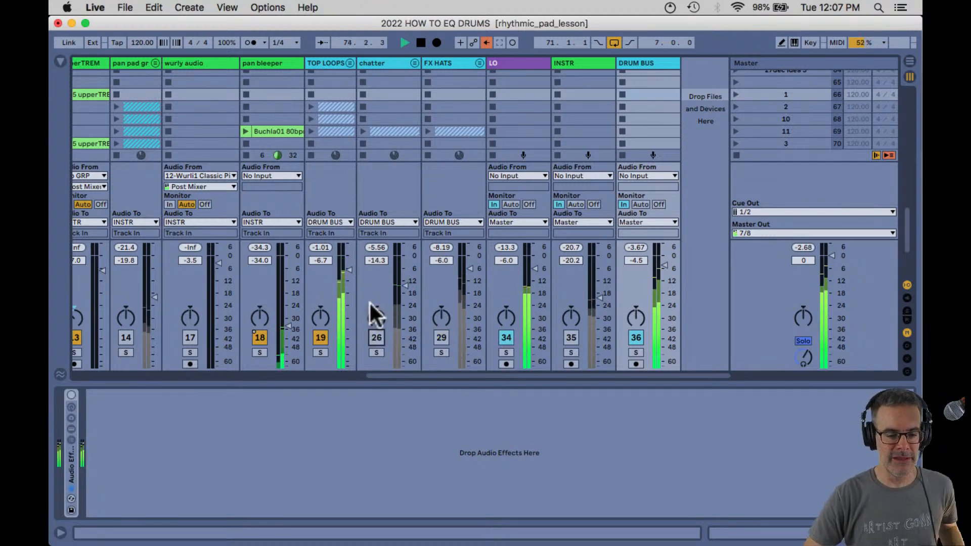
pyautogui.click(348, 66)
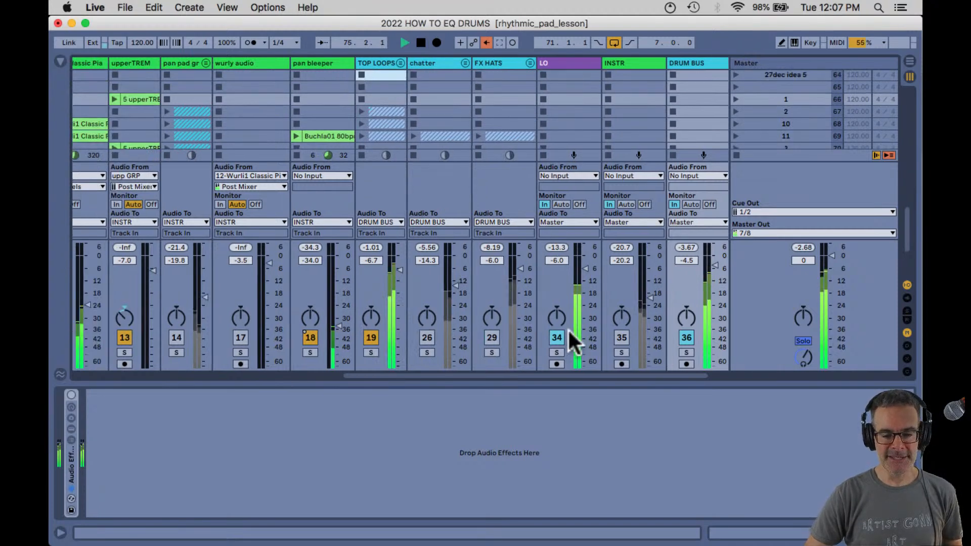
pyautogui.click(557, 338)
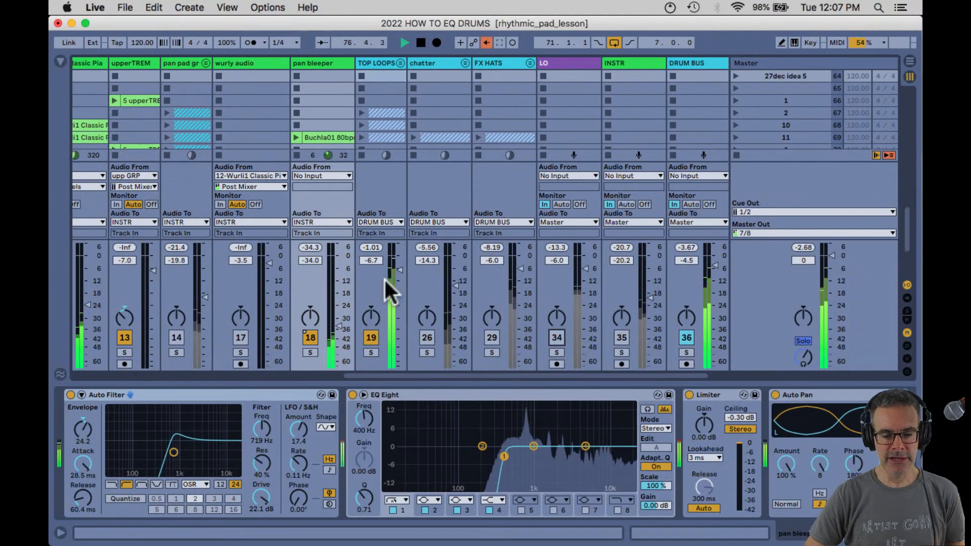
# Unfold the TOP LOOPS group, stop playback and select the pandeiro track to show its devices.
pyautogui.hscroll(2, 384, 278)
pyautogui.scroll(1, 384, 278)
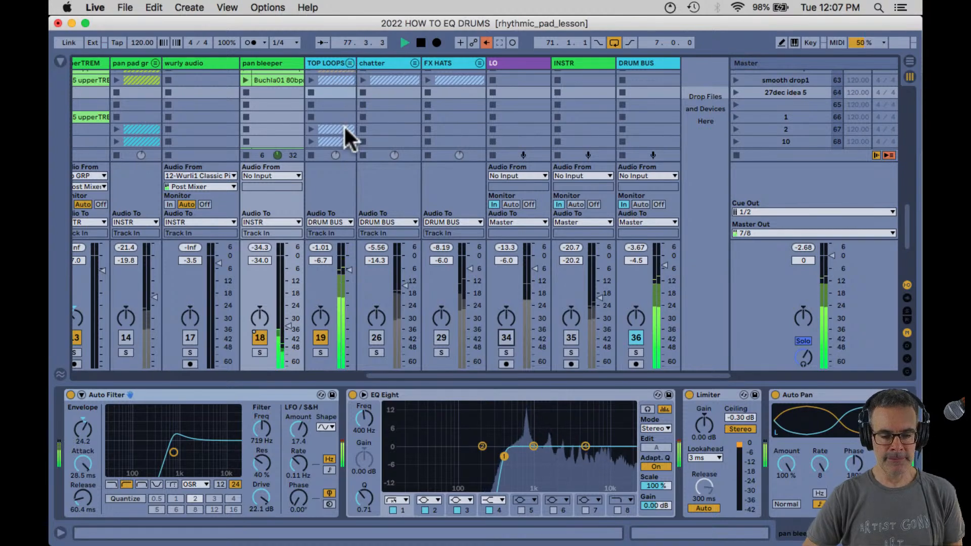
pyautogui.click(350, 63)
pyautogui.hscroll(4, 344, 134)
pyautogui.scroll(2, 344, 134)
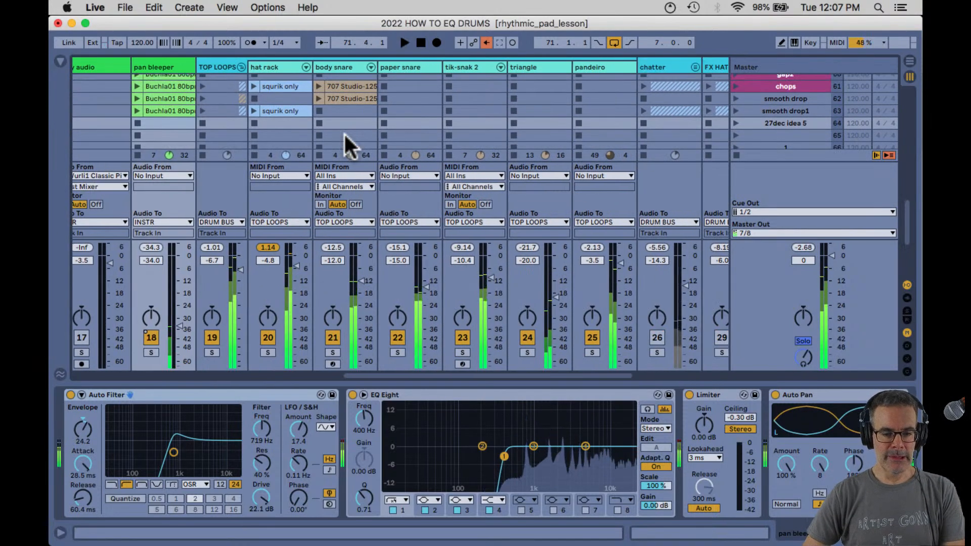
pyautogui.click(587, 65)
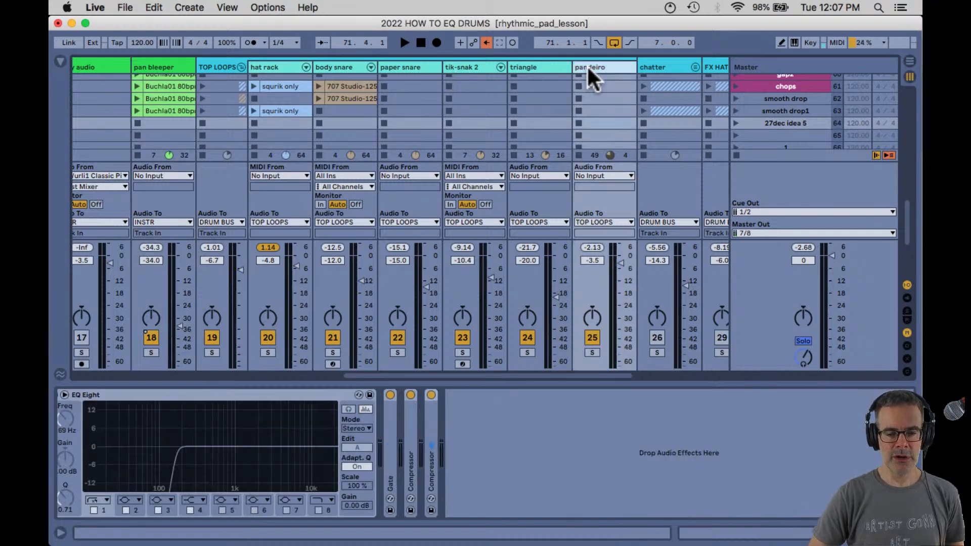
# Check the output routing choices of the hat rack track and the TOP LOOPS group without changing them.
pyautogui.click(280, 222)
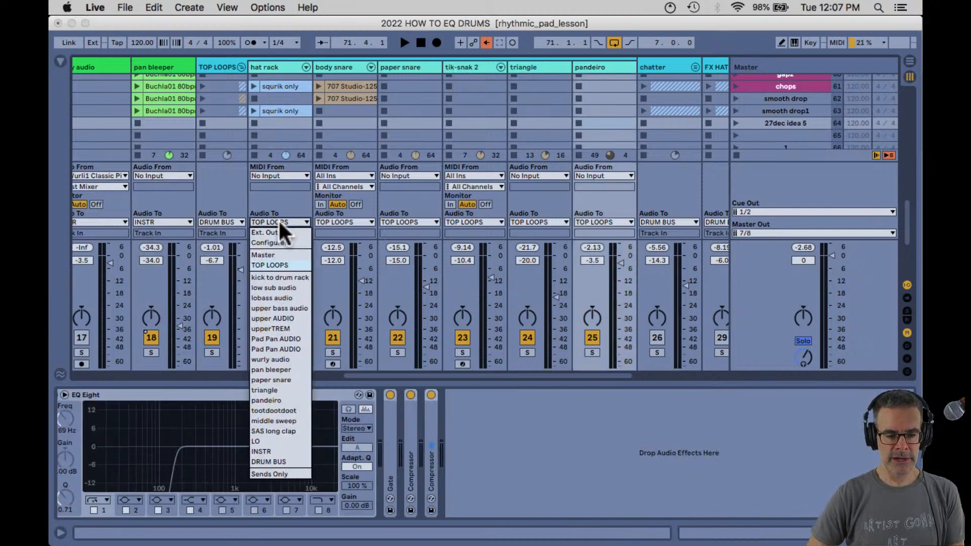
pyautogui.click(279, 223)
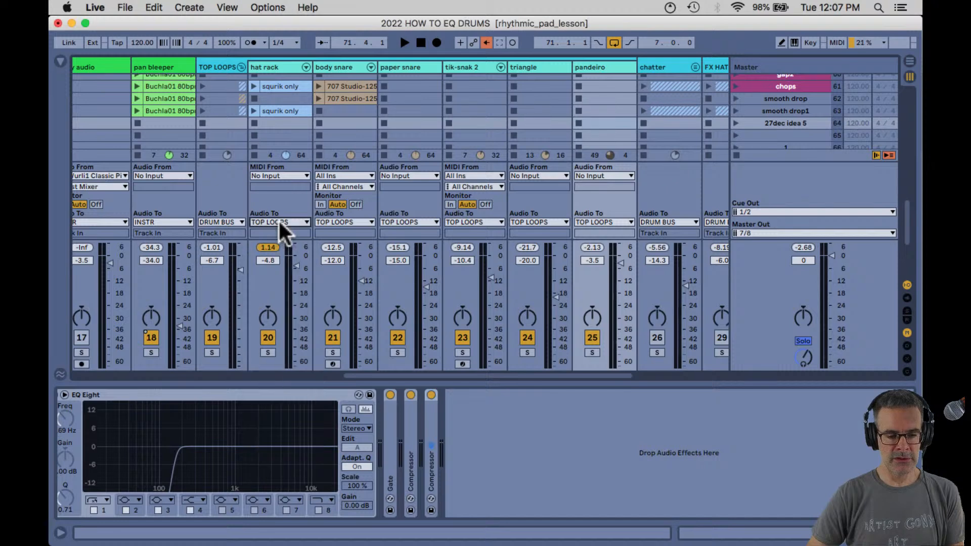
pyautogui.click(228, 76)
pyautogui.click(221, 223)
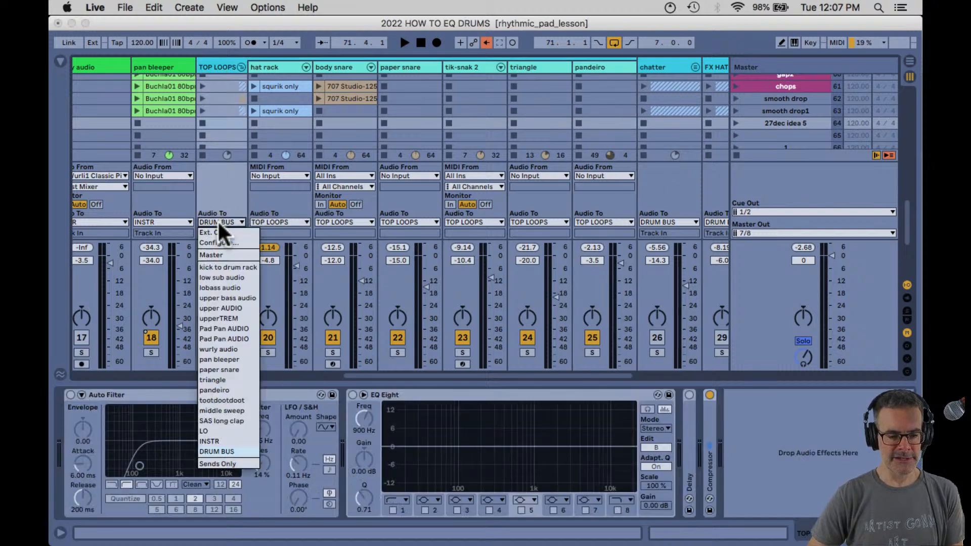
pyautogui.click(221, 225)
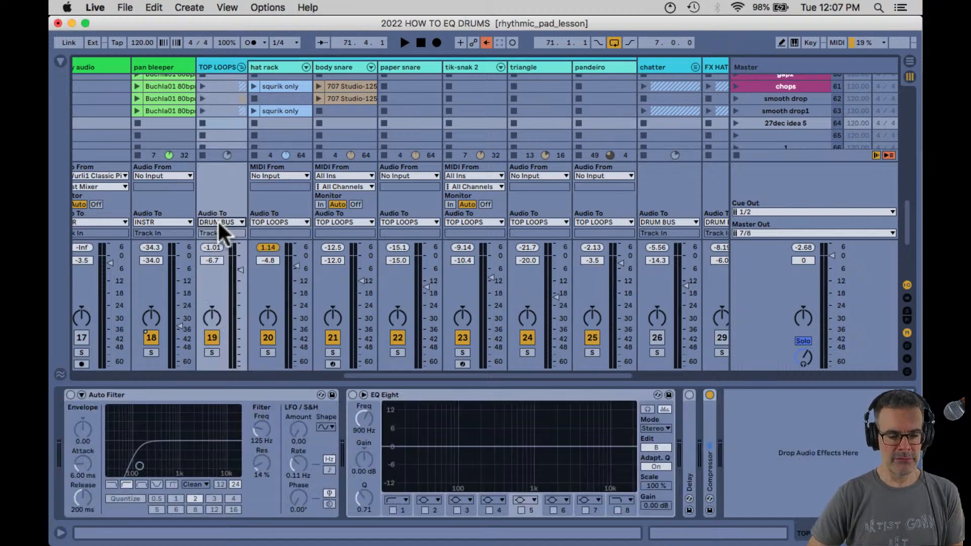
# Fold the TOP LOOPS group and unfold chatter to show its individual tracks.
pyautogui.click(241, 68)
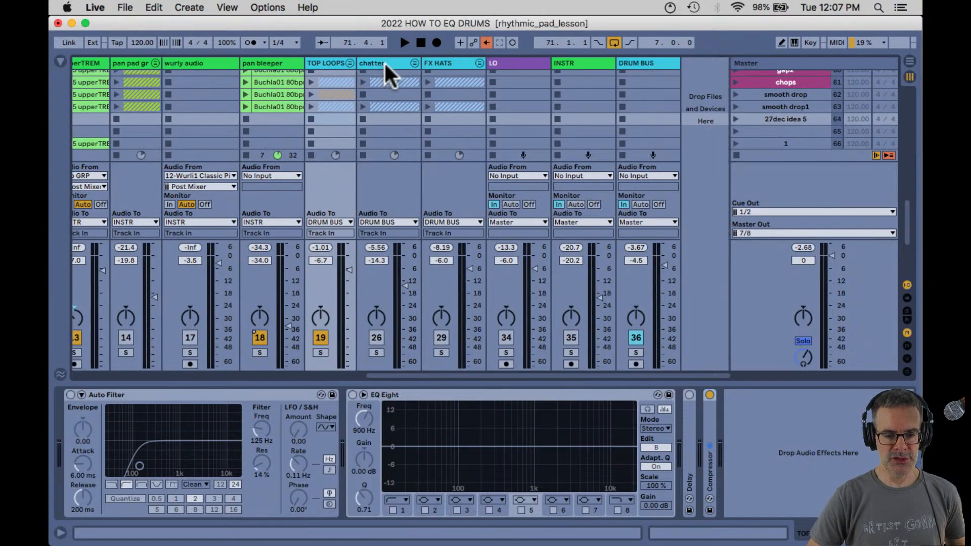
pyautogui.click(415, 63)
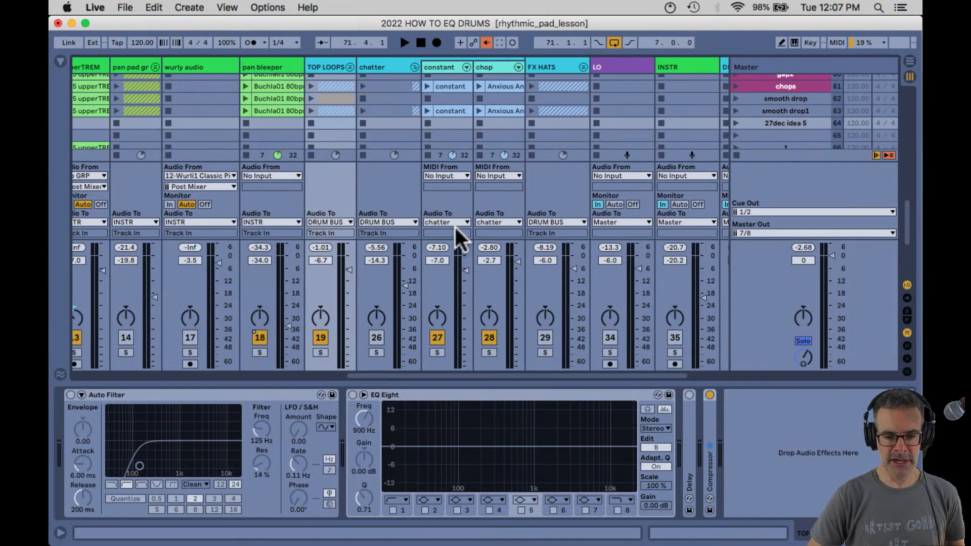
# Rename the chatter group as chatter GRP.
pyautogui.click(374, 68)
pyautogui.press('Right')
pyautogui.write('GR')
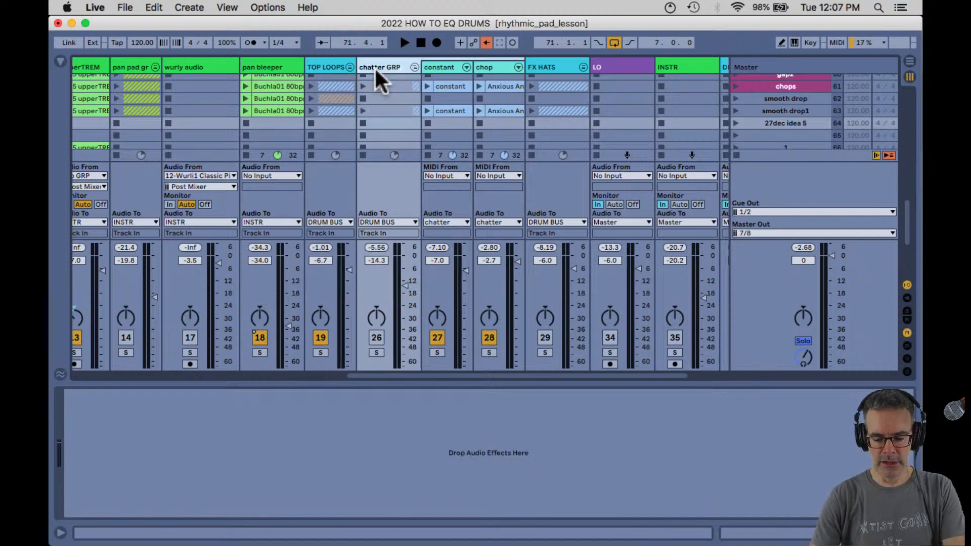
pyautogui.press('Return')
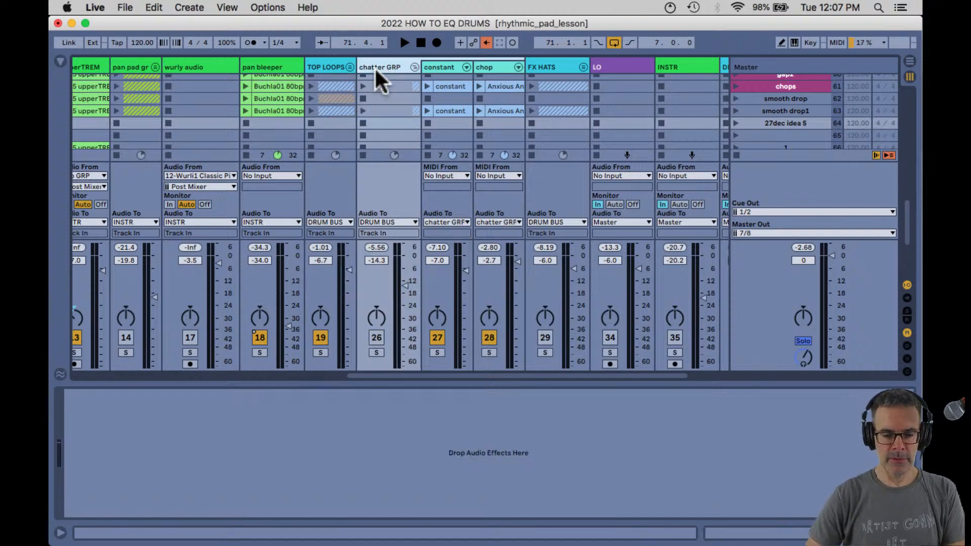
# Check the output routing choices of chatter GRP without changing them, and fold the group.
pyautogui.click(446, 65)
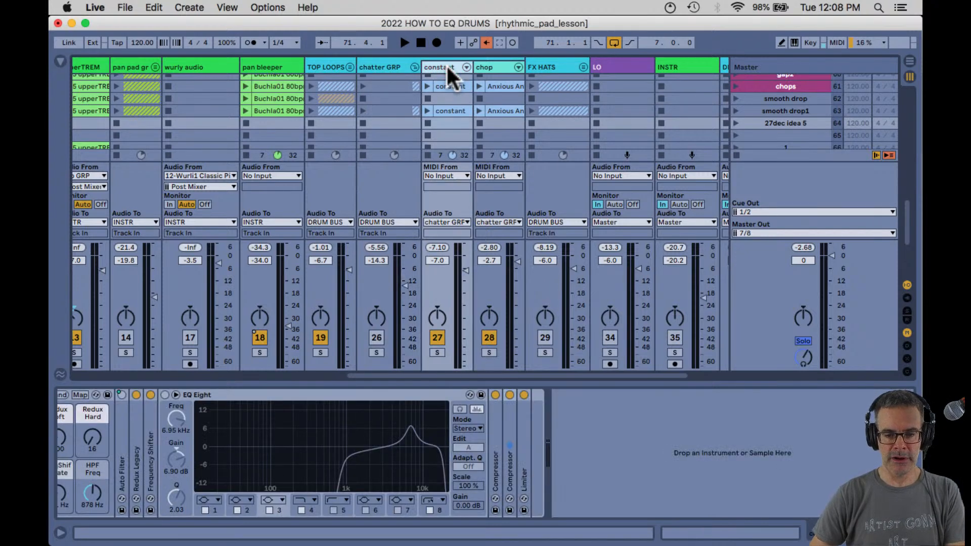
pyautogui.press('Right')
pyautogui.press('Left')
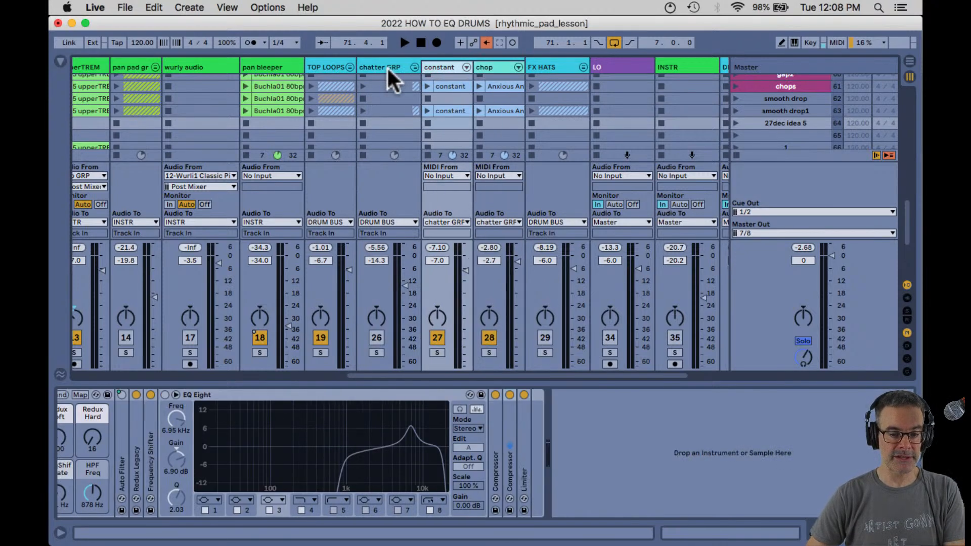
pyautogui.click(387, 65)
pyautogui.click(384, 222)
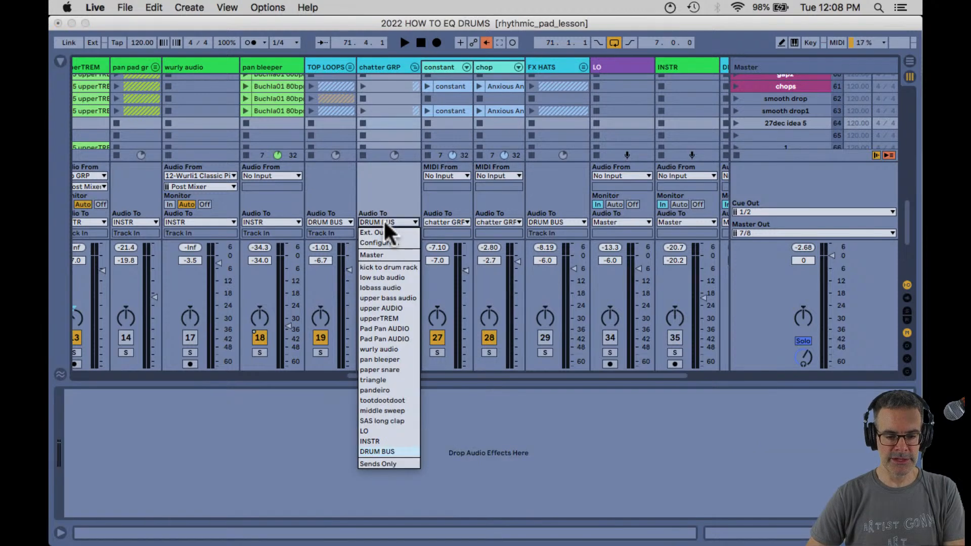
pyautogui.click(384, 222)
pyautogui.hscroll(5, 534, 153)
pyautogui.scroll(2, 534, 153)
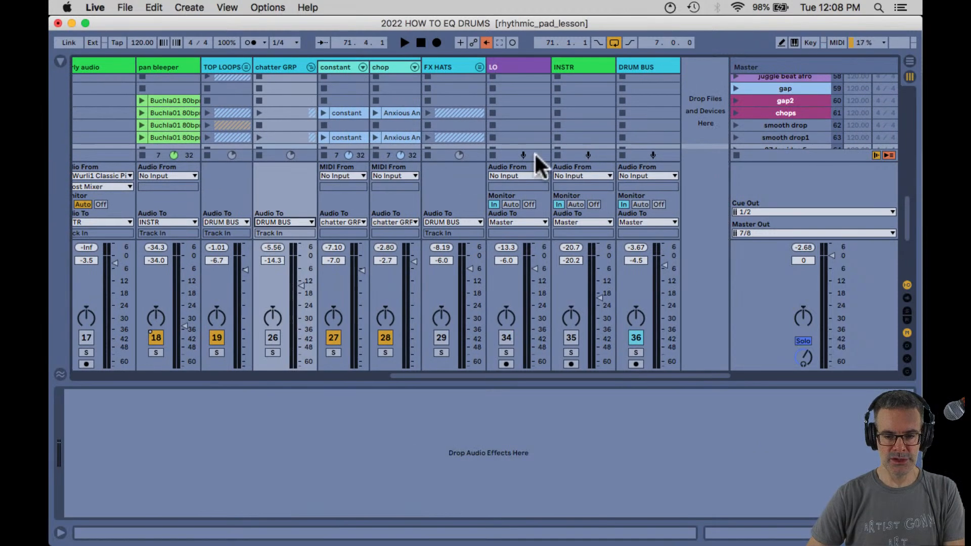
pyautogui.click(311, 67)
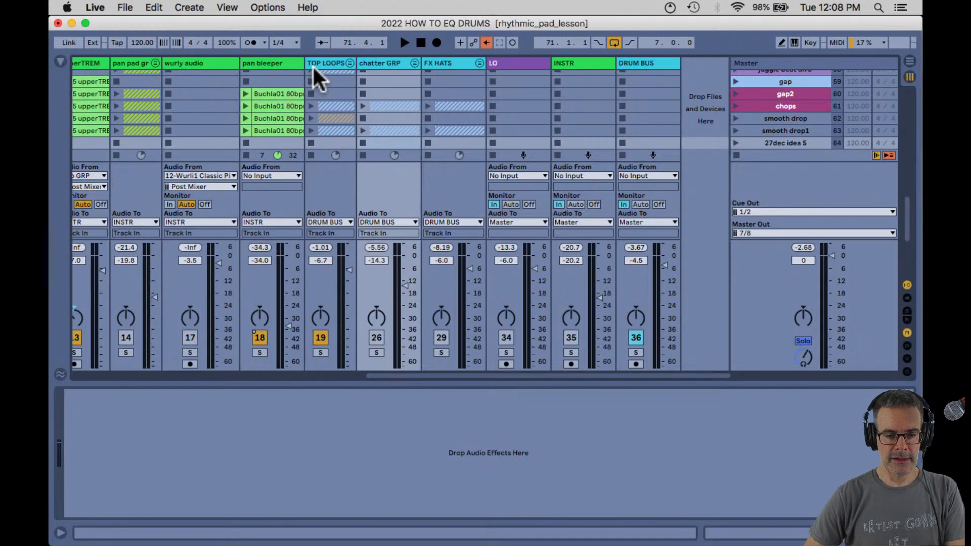
# Unfold the FX HATS group, rename it as FX HATS GRP and fold it again.
pyautogui.click(479, 63)
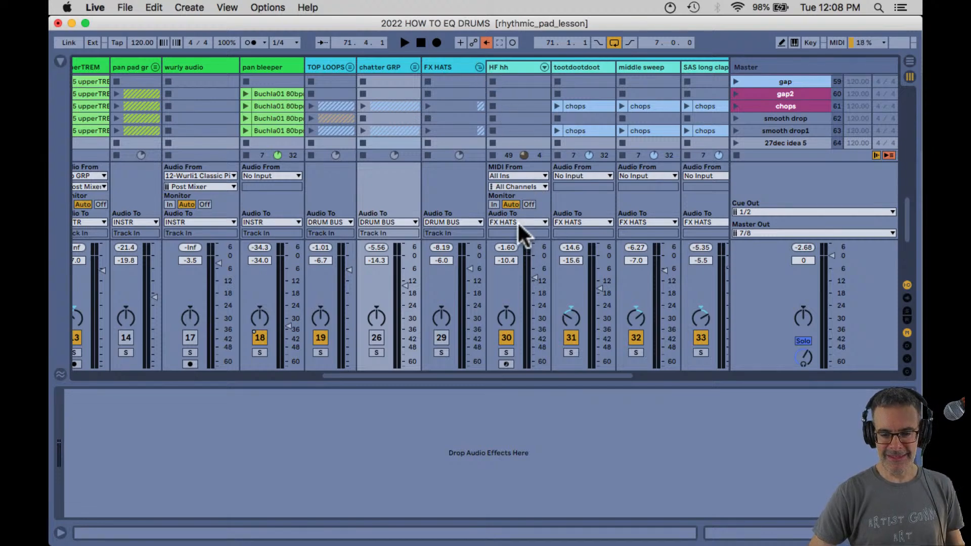
pyautogui.hscroll(3, 517, 221)
pyautogui.click(390, 65)
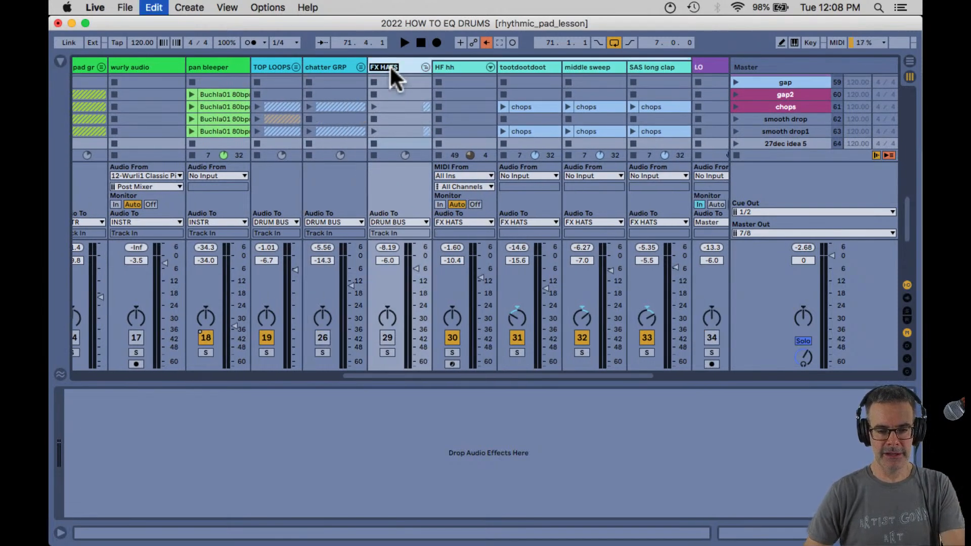
pyautogui.press('Return')
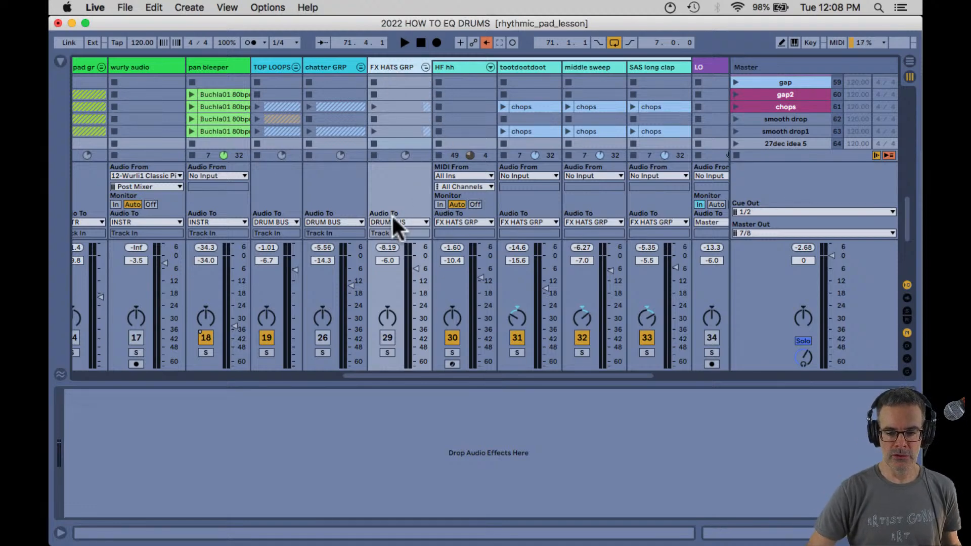
pyautogui.click(426, 67)
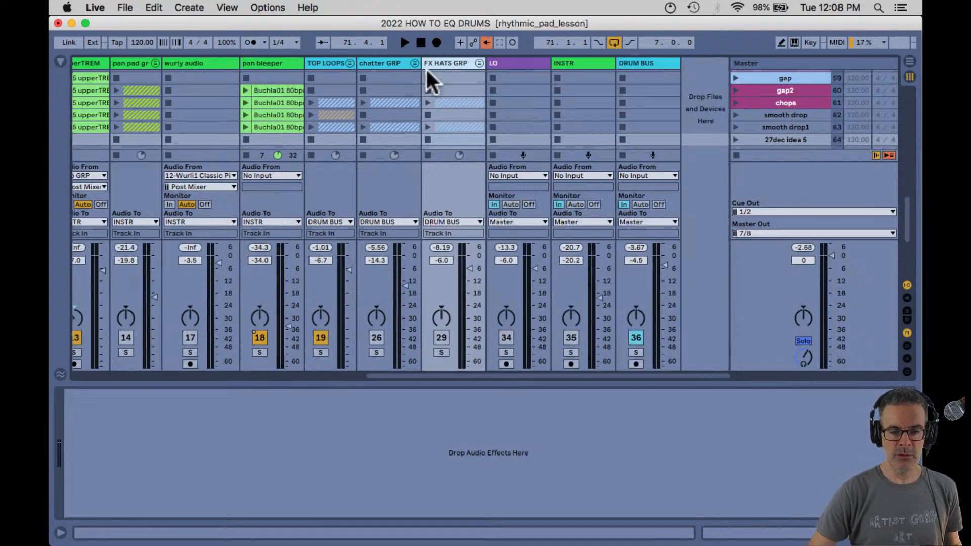
# Lower the DRUM BUS track's volume to -8.0 dB.
pyautogui.click(339, 63)
pyautogui.press('Right')
pyautogui.press('Right')
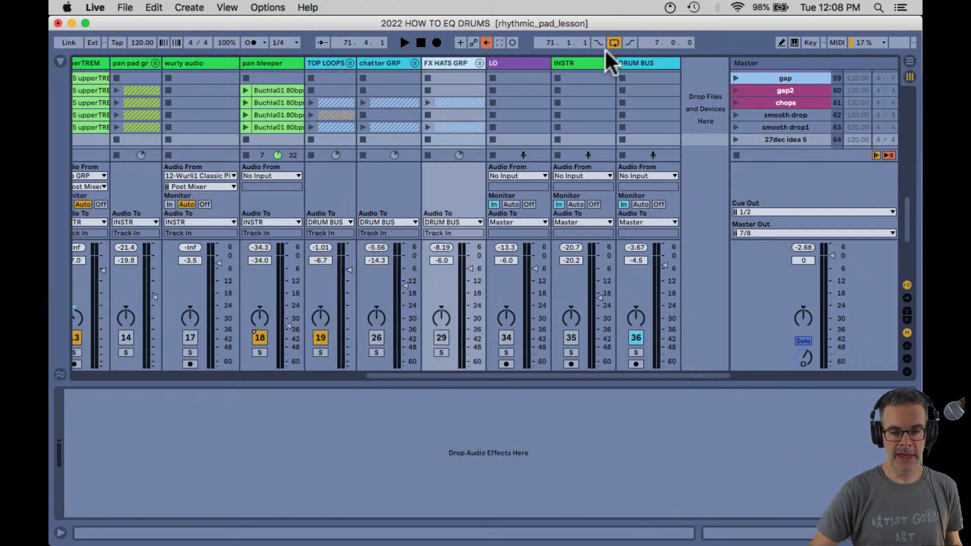
pyautogui.click(636, 62)
pyautogui.moveTo(661, 263)
pyautogui.mouseDown()
pyautogui.moveTo(662, 323)
pyautogui.moveTo(662, 273)
pyautogui.mouseUp()
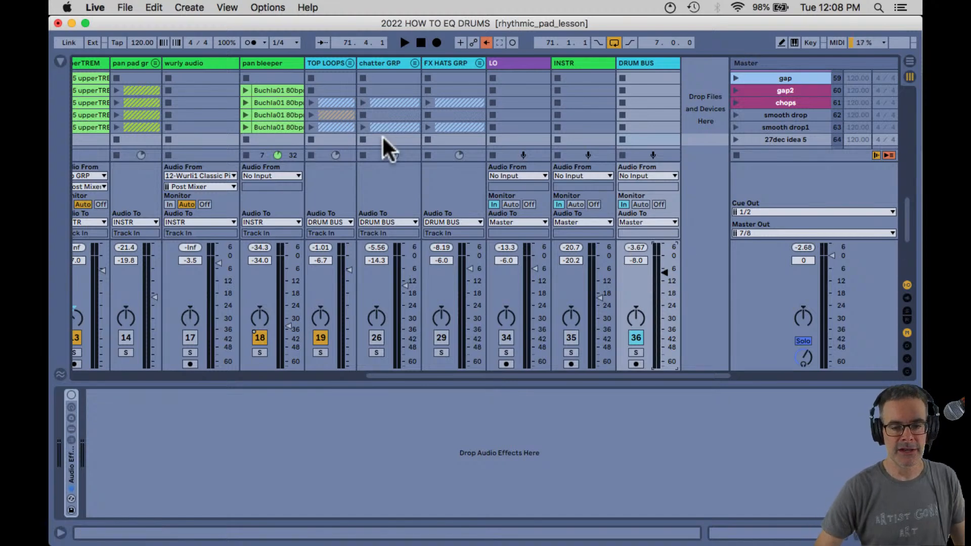
# Unfold the TOP LOOPS group and start playback to hear its individual tracks.
pyautogui.click(327, 62)
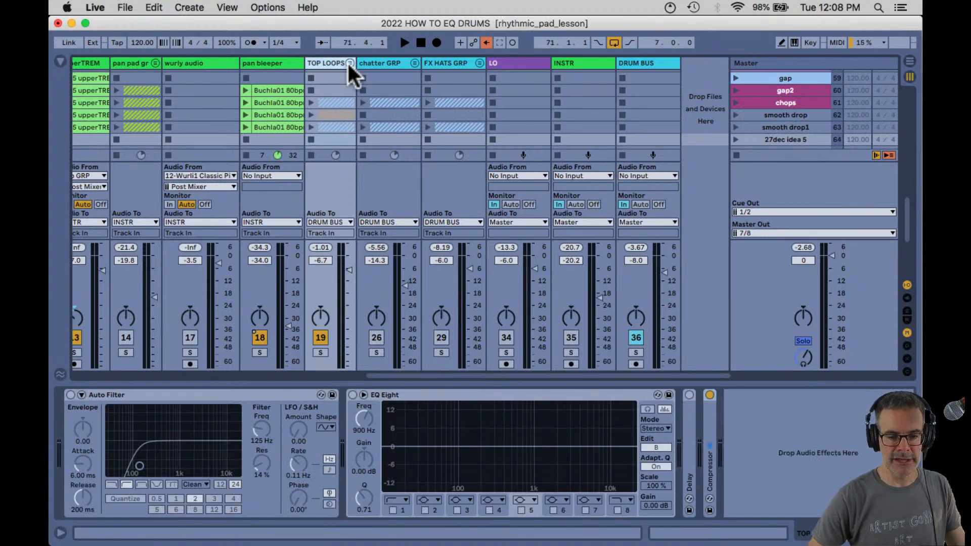
pyautogui.click(349, 64)
pyautogui.press('space')
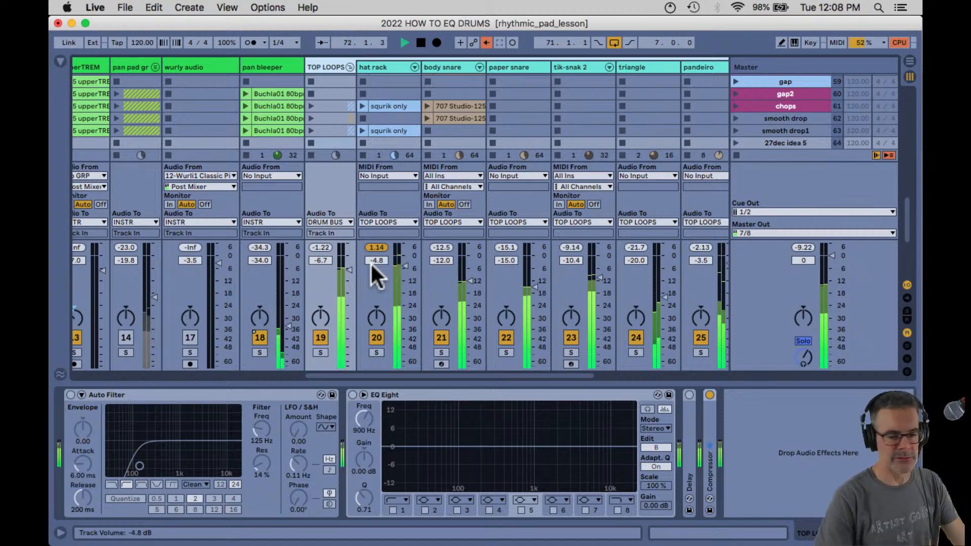
pyautogui.hscroll(3, 472, 296)
pyautogui.hscroll(2, 472, 296)
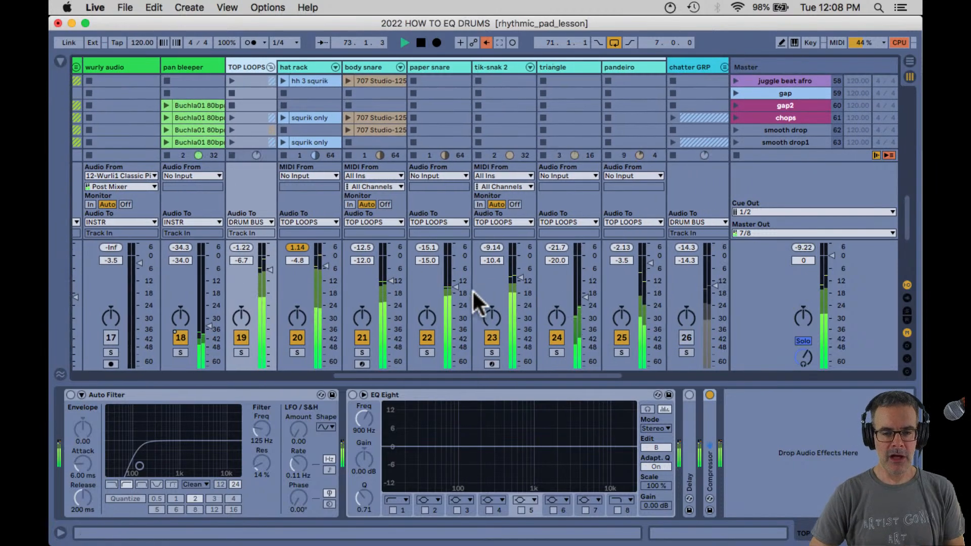
# Mute pandeiro, triangle, tik-snak 2, paper snare and body snare to leave hat rack as the only active TOP LOOPS track.
pyautogui.click(621, 337)
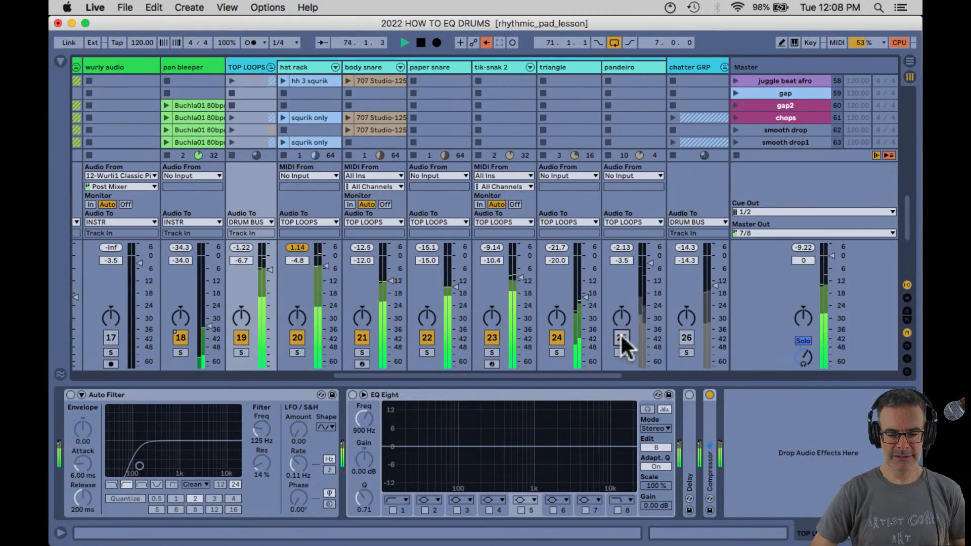
pyautogui.click(556, 337)
pyautogui.click(491, 338)
pyautogui.click(427, 337)
pyautogui.click(362, 337)
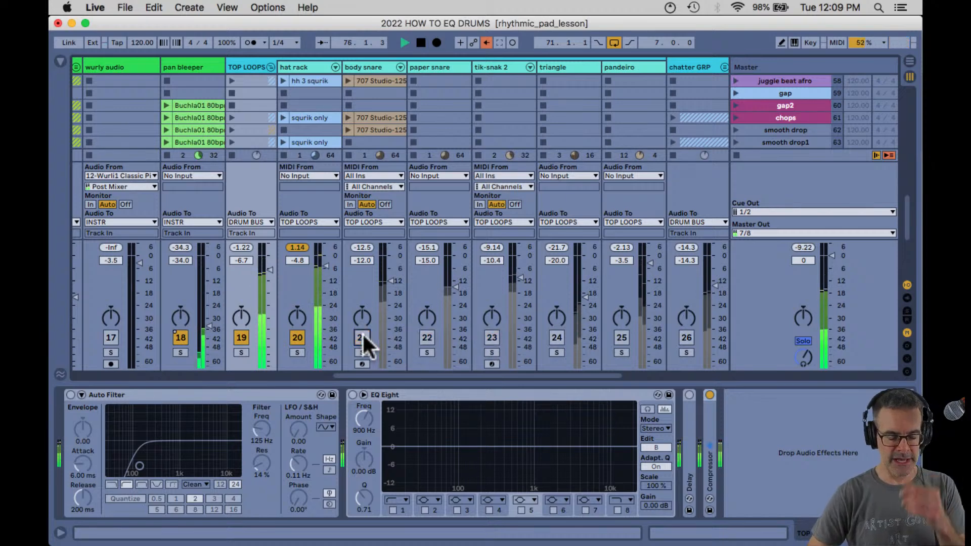
# Enable hat rack's EQ Eight with a 557 Hz low cut on band 1 and a -9.26 dB cut at 9.27 kHz, Q 8.57, on band 7.
pyautogui.click(307, 67)
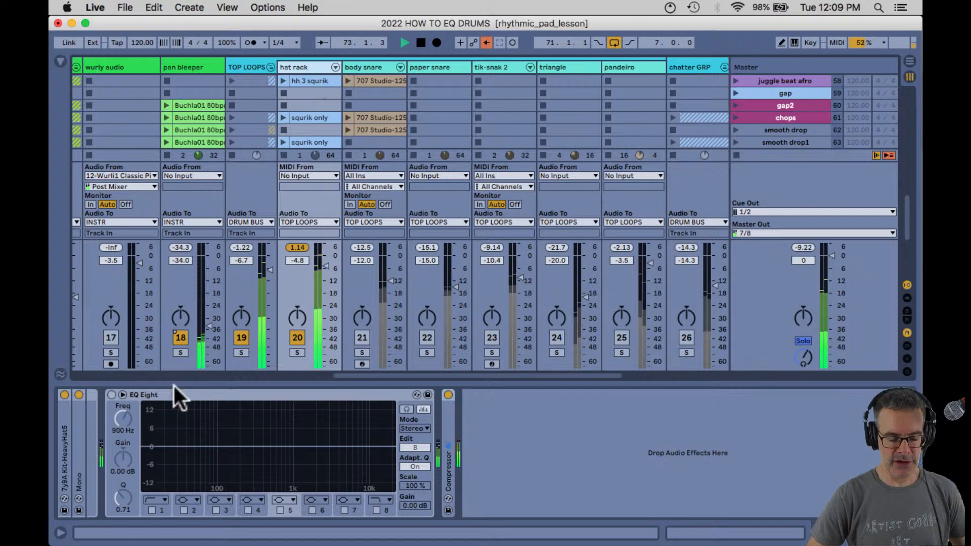
pyautogui.click(111, 395)
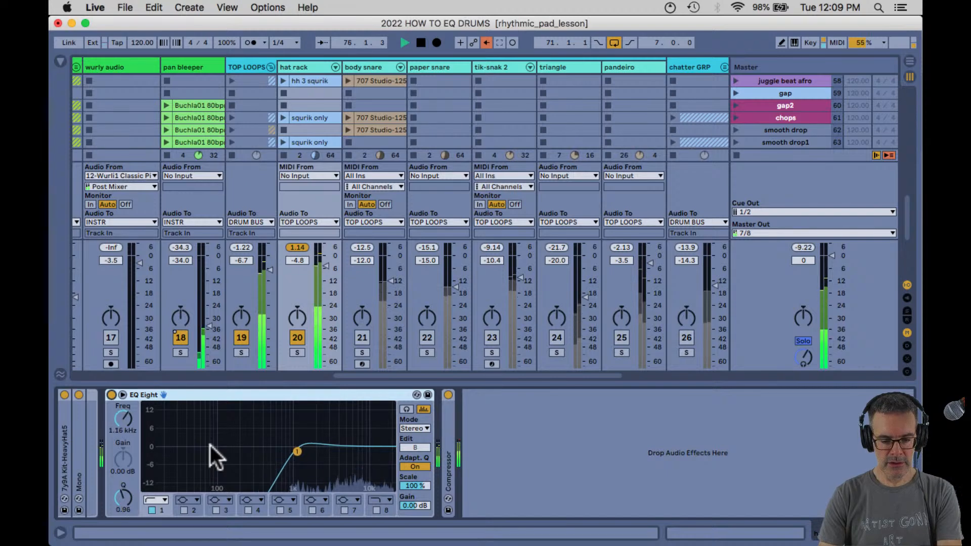
pyautogui.doubleClick(229, 430)
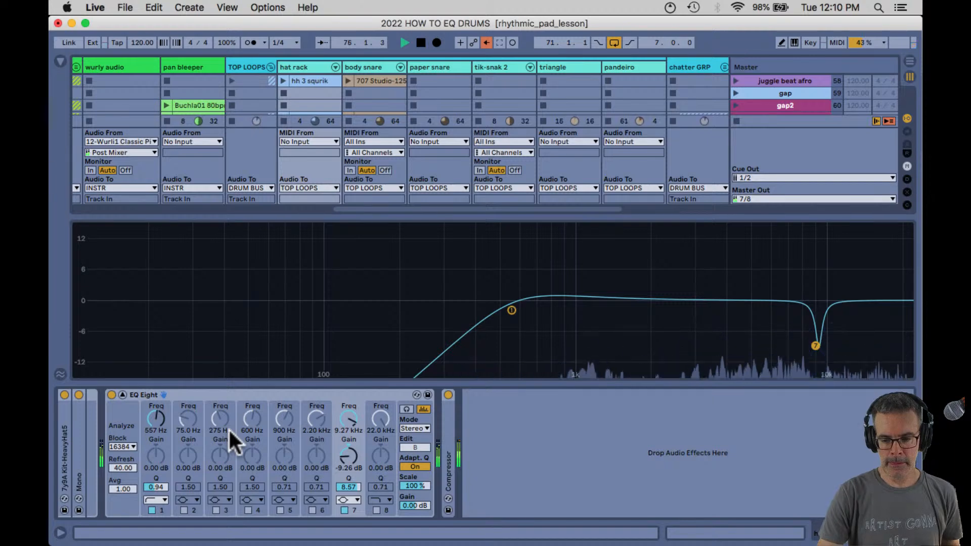
pyautogui.doubleClick(210, 265)
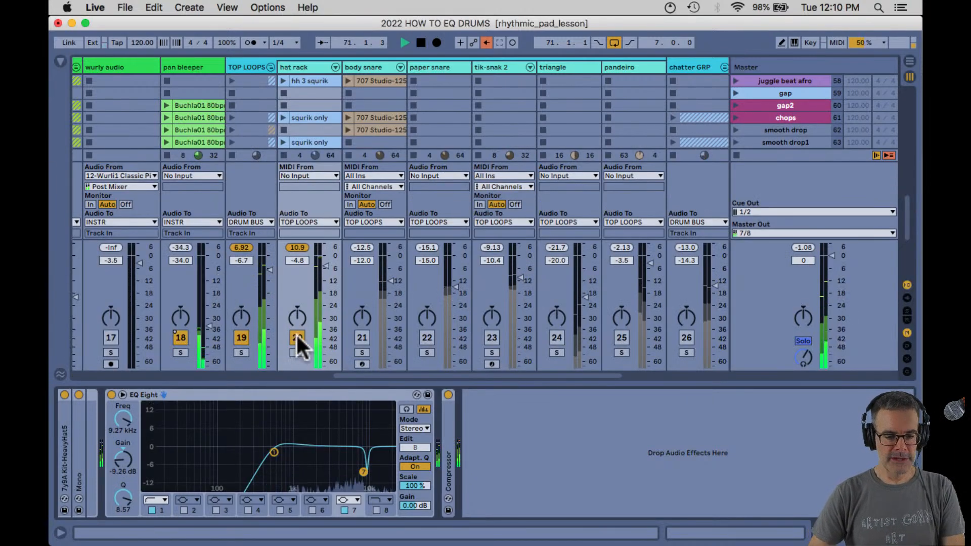
# Stop playback, hide the In/Out section, and restart playback with body snare unmuted and hat rack muted.
pyautogui.press('space')
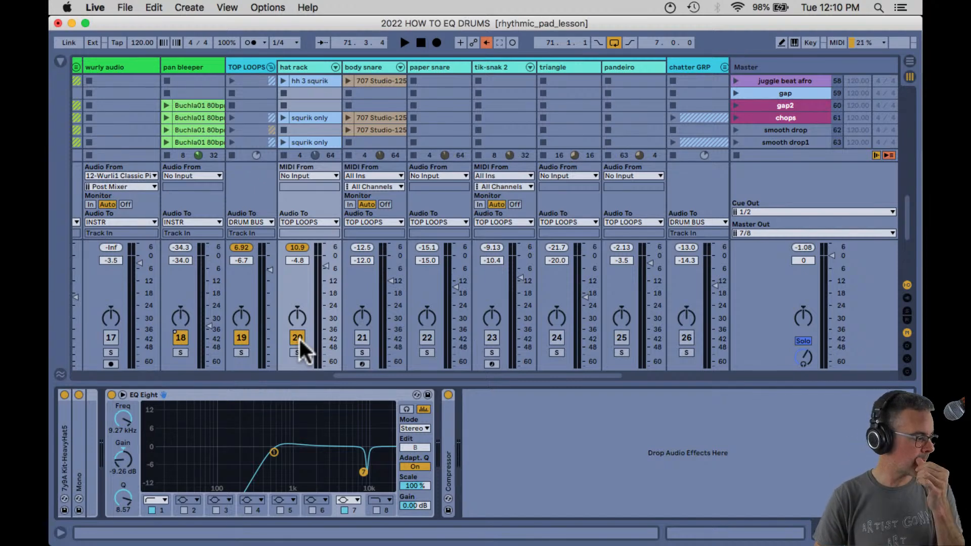
pyautogui.press('super+alt+i')
pyautogui.click(360, 337)
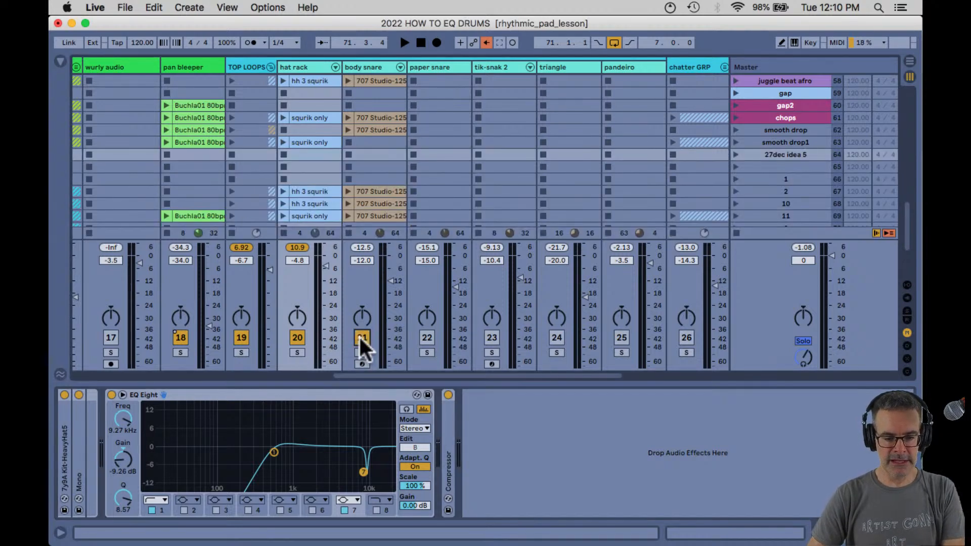
pyautogui.click(297, 338)
pyautogui.press('space')
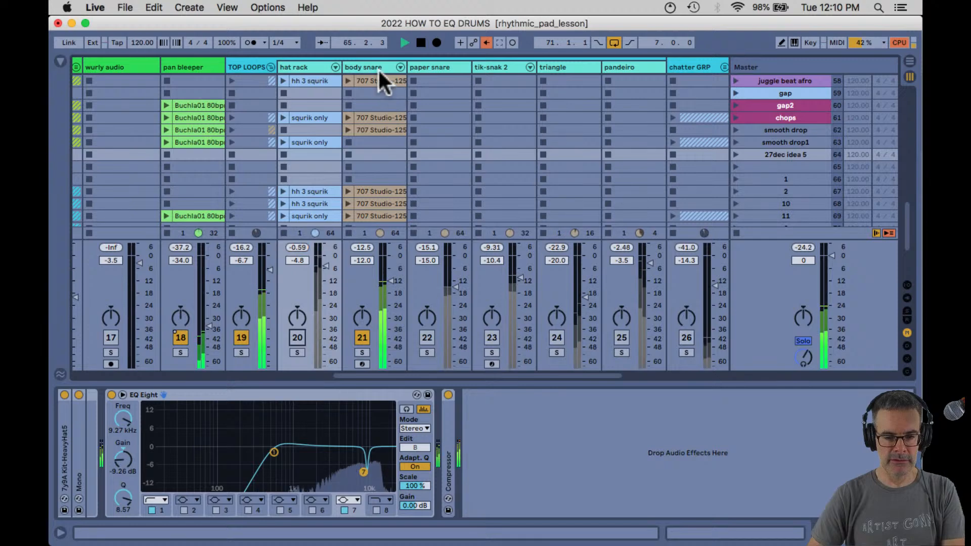
# Turn on the body snare track's EQ Eight and expand its large frequency display.
pyautogui.click(401, 68)
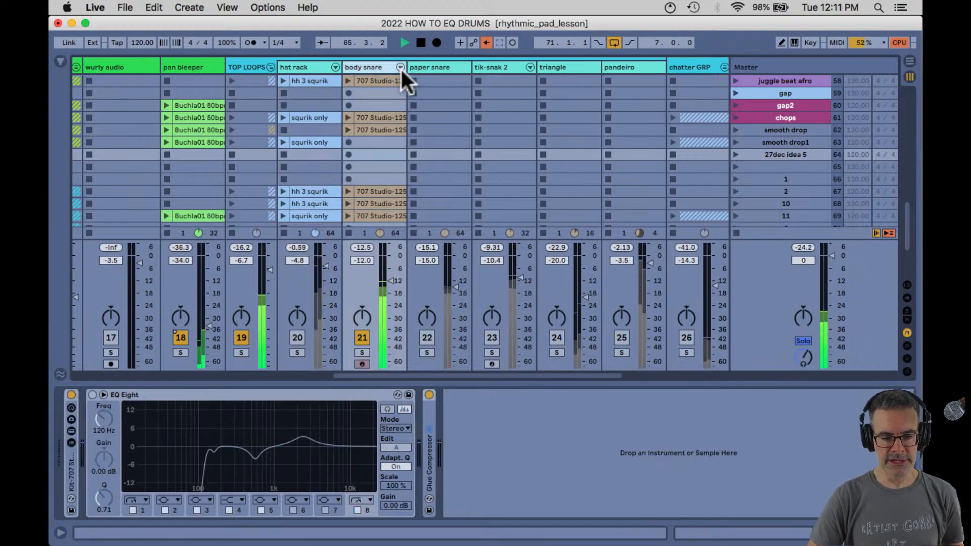
pyautogui.click(400, 68)
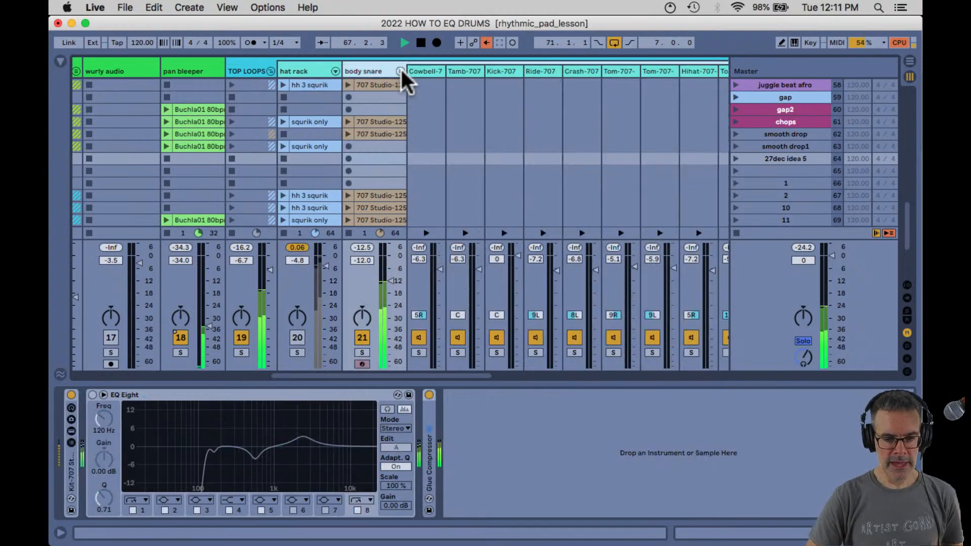
pyautogui.doubleClick(370, 70)
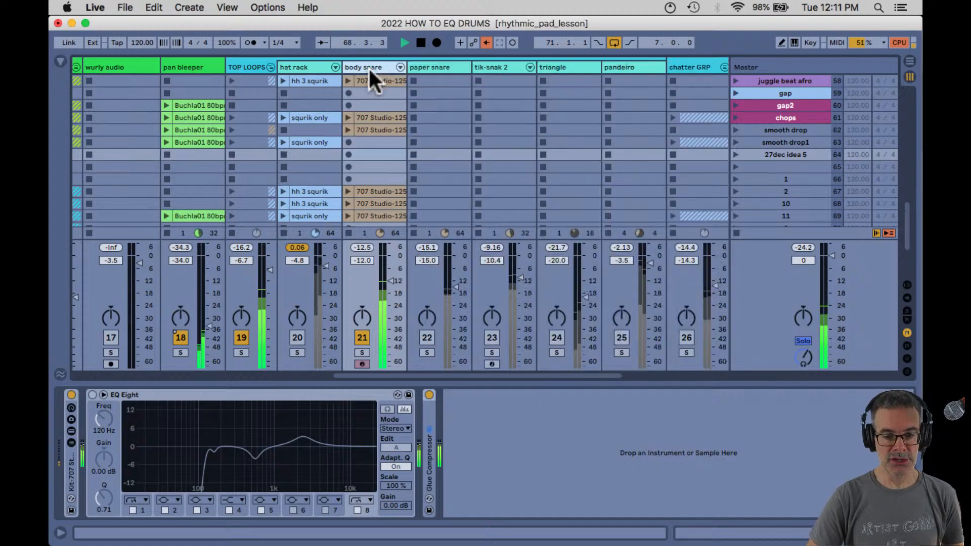
pyautogui.click(98, 396)
pyautogui.click(103, 395)
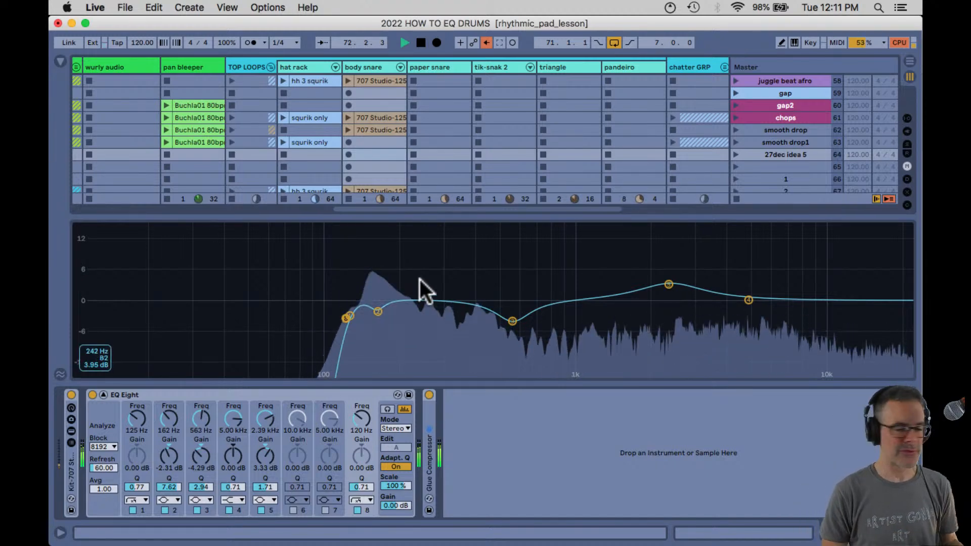
# Audition body snare's low cut, and set its EQ to -9.26 dB at 162 Hz, -8.20 dB at 563 Hz and 1.93 dB at 2.69 kHz.
pyautogui.click(132, 510)
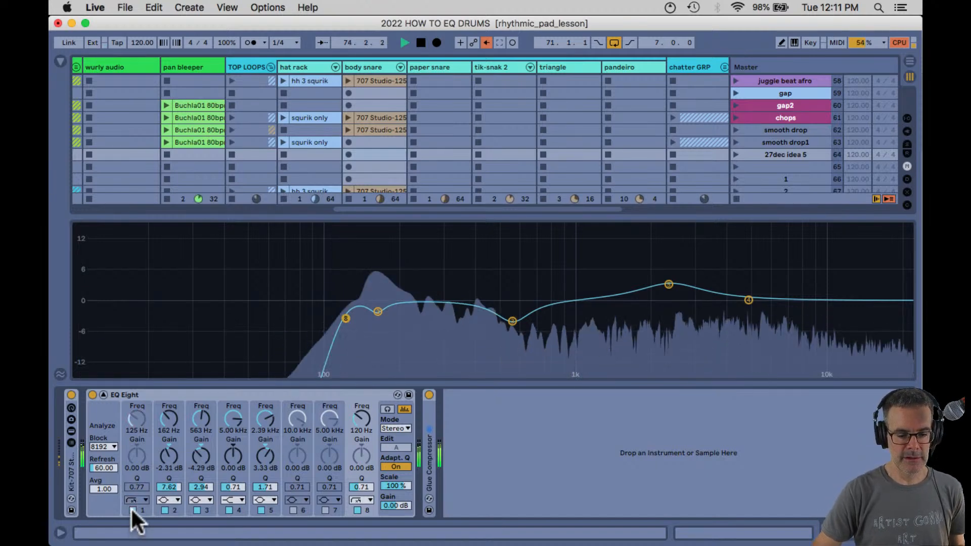
pyautogui.click(132, 510)
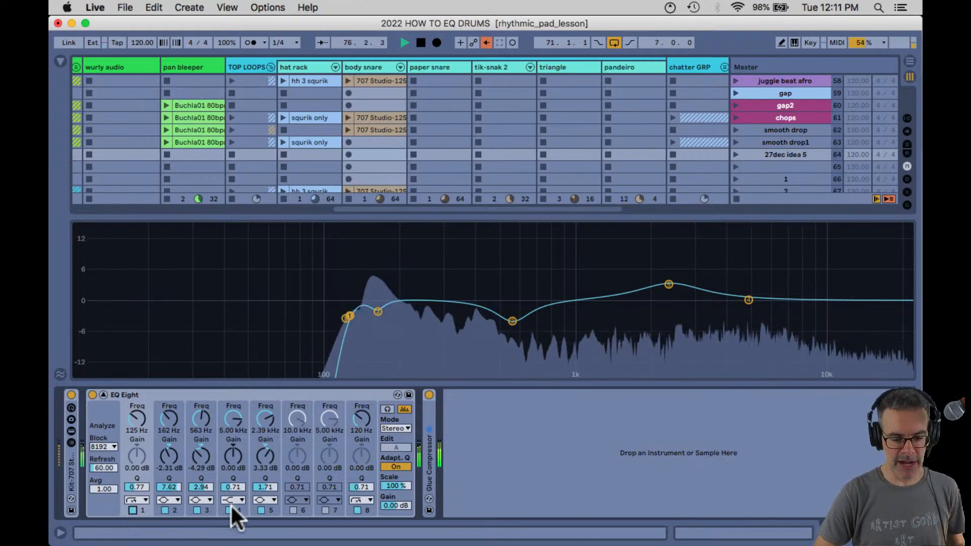
pyautogui.click(184, 396)
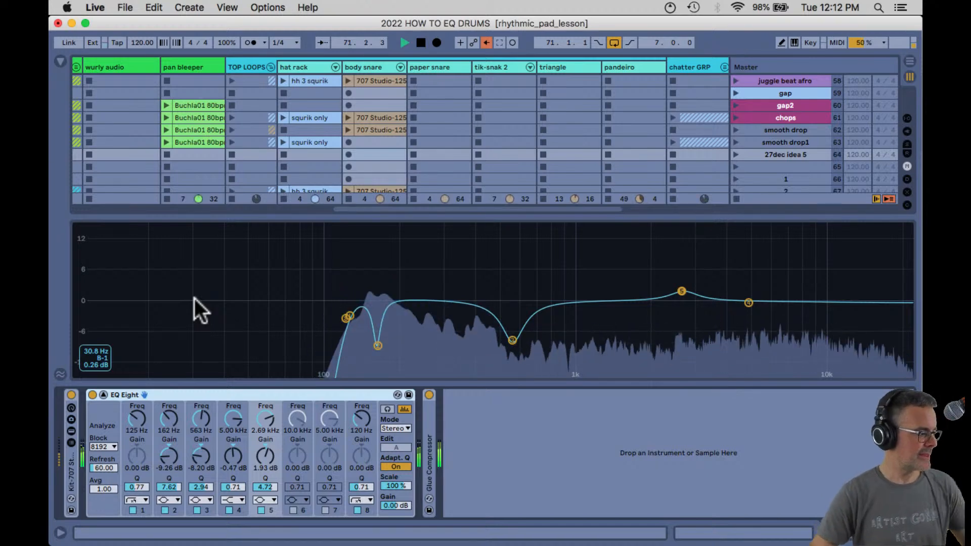
pyautogui.doubleClick(302, 277)
# Unmute hat rack and lower its volume to about -9.7 dB, comparing with body snare muted and unmuted.
pyautogui.click(298, 337)
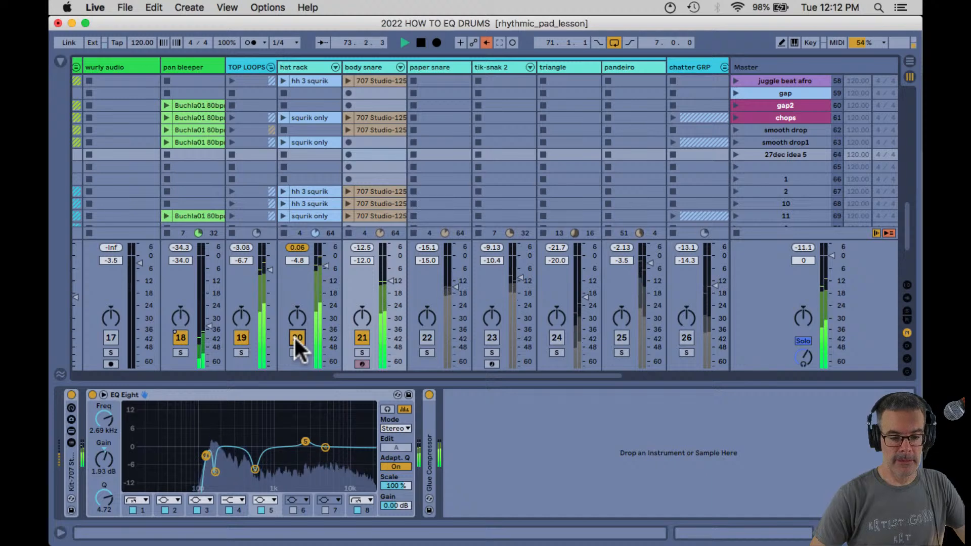
pyautogui.moveTo(324, 264); pyautogui.dragTo(325, 271)
pyautogui.click(359, 339)
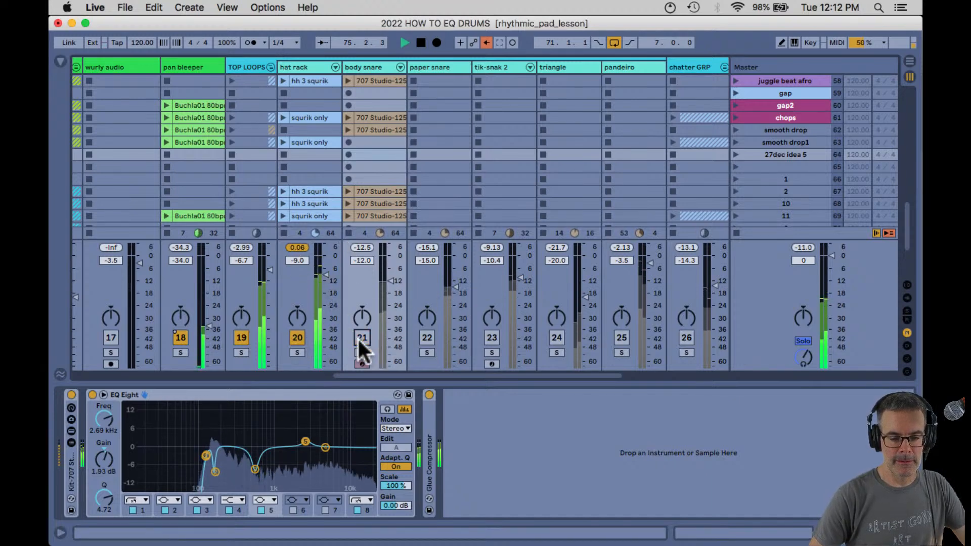
pyautogui.click(358, 339)
pyautogui.moveTo(326, 272); pyautogui.dragTo(326, 273)
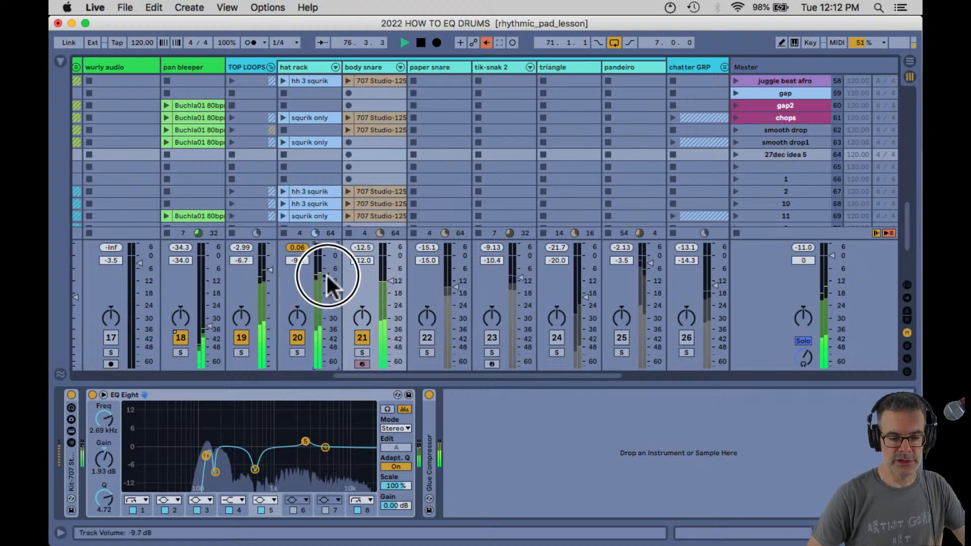
# Isolate paper snare by unmuting it and muting hat rack and body snare, and show its device chain.
pyautogui.click(428, 338)
pyautogui.click(297, 336)
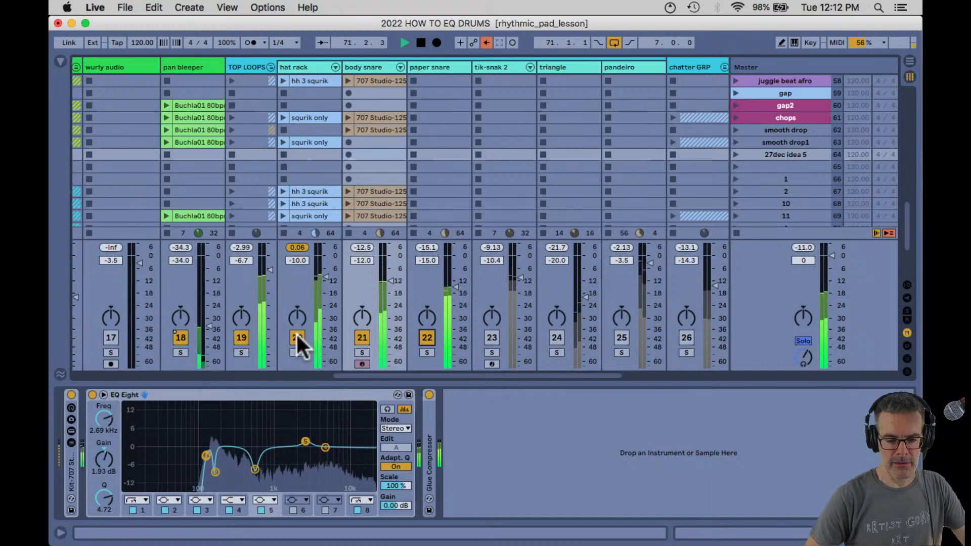
pyautogui.click(361, 335)
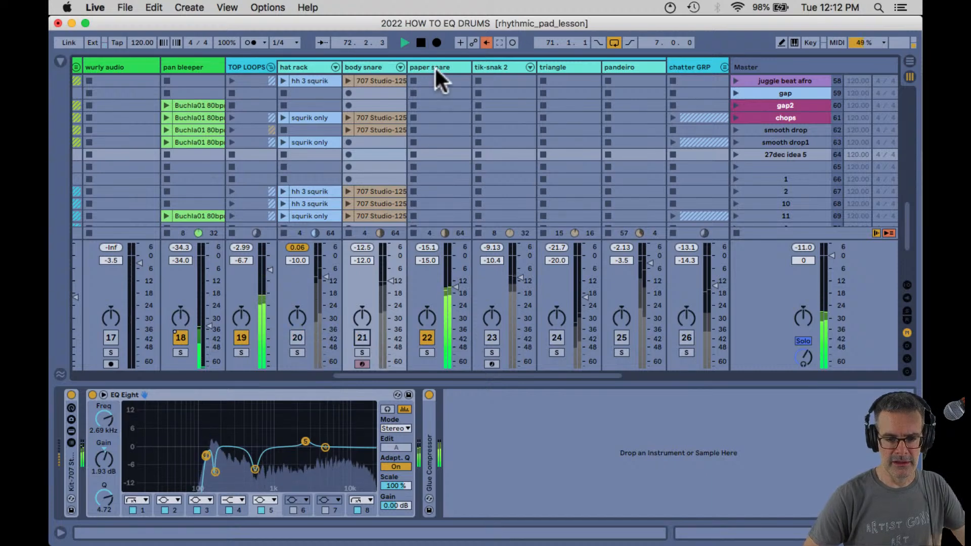
pyautogui.click(435, 67)
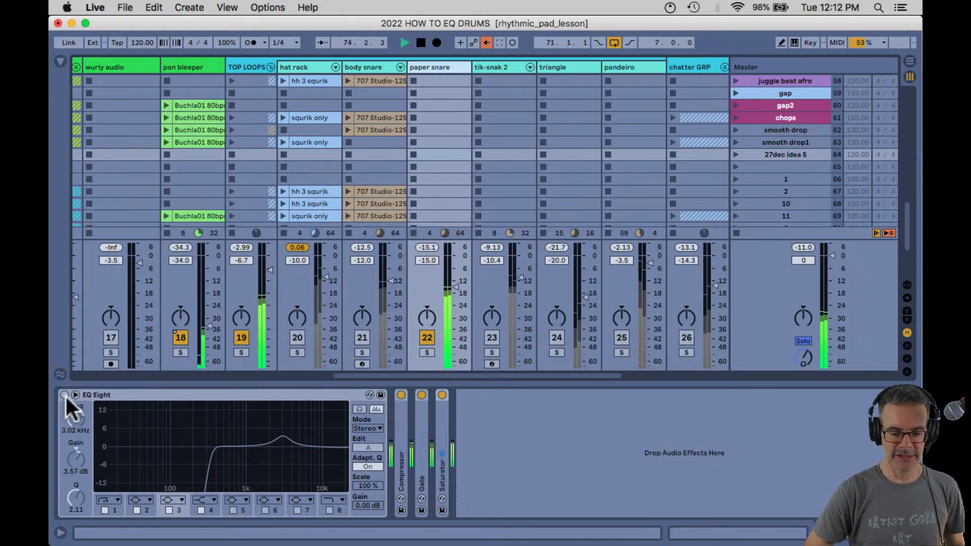
# Examine the low frequencies in the master track's spectrum analyzer at its expanded size.
pyautogui.press('End')
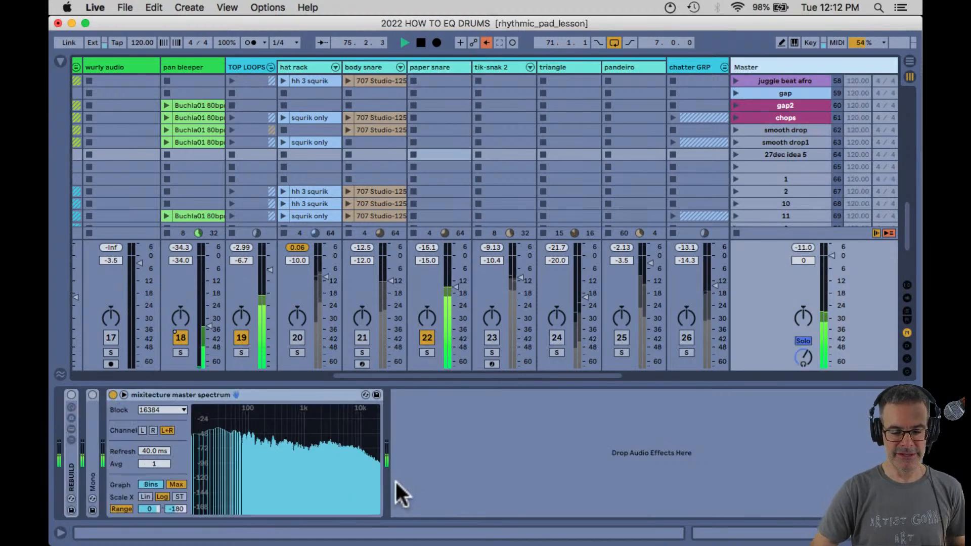
pyautogui.doubleClick(296, 431)
pyautogui.moveTo(430, 281)
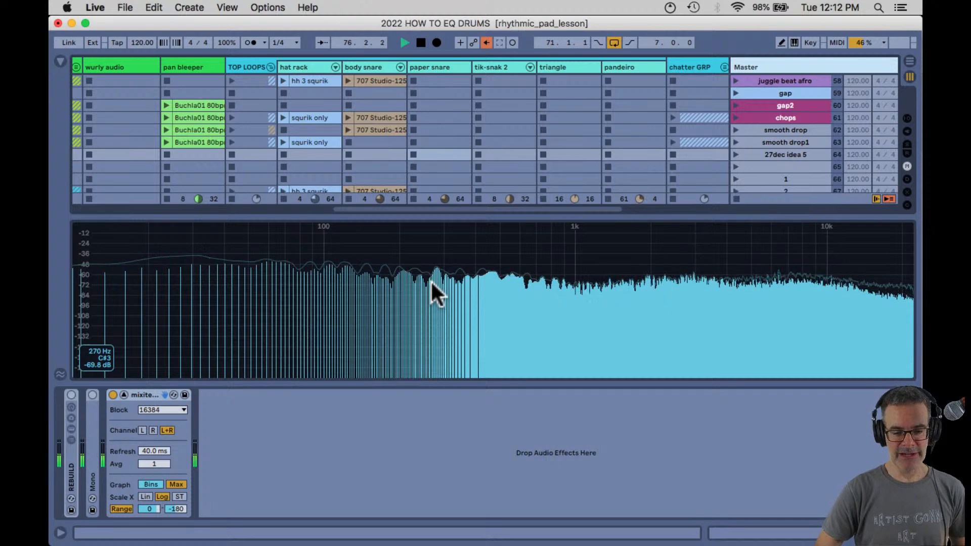
pyautogui.doubleClick(431, 281)
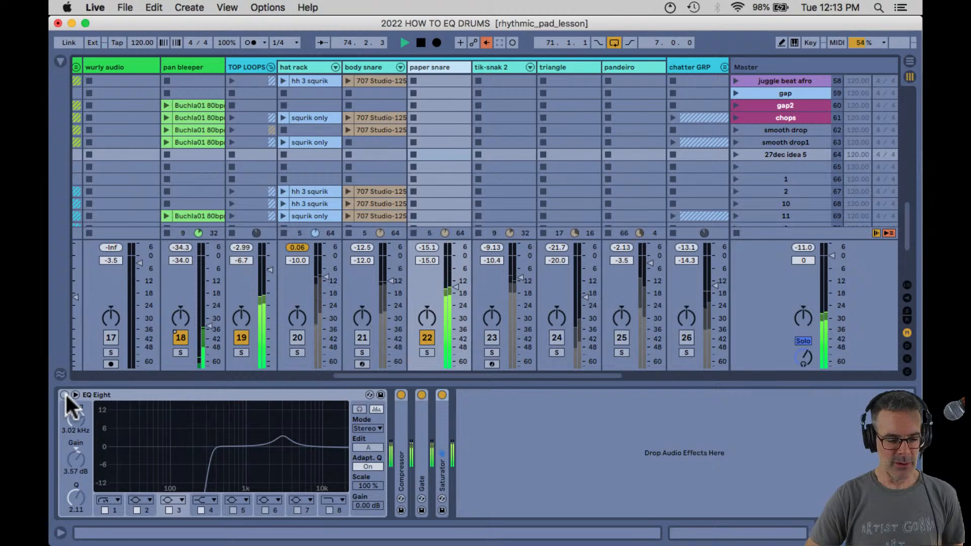
# Turn on paper snare's EQ Eight, enlarge its frequency display, and audition bands 1 and 3 off and on.
pyautogui.click(64, 394)
pyautogui.doubleClick(220, 420)
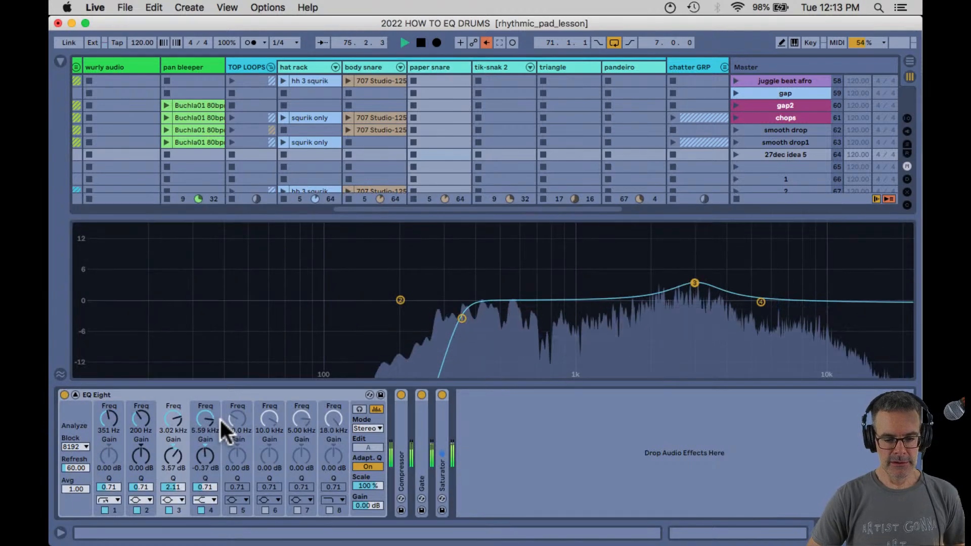
pyautogui.click(104, 509)
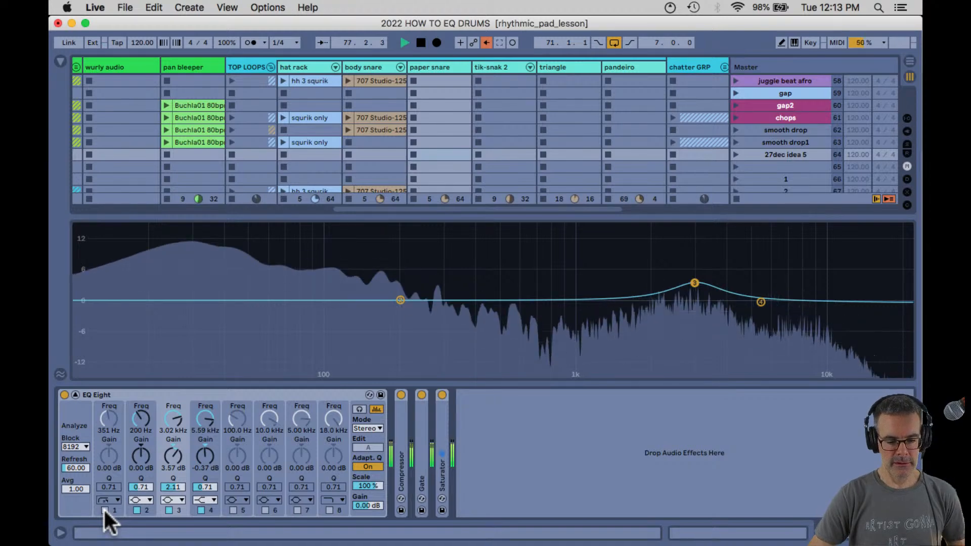
pyautogui.click(103, 509)
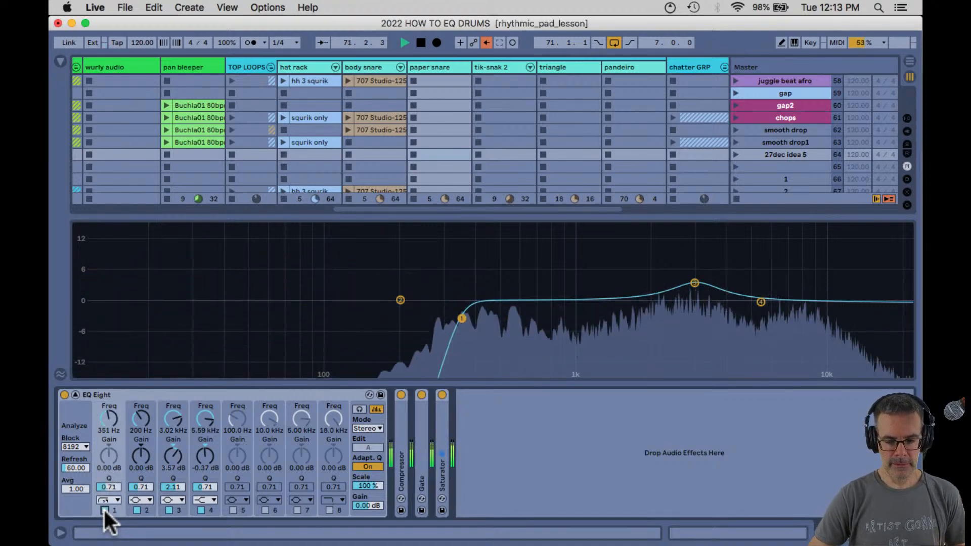
pyautogui.click(169, 510)
pyautogui.click(169, 510)
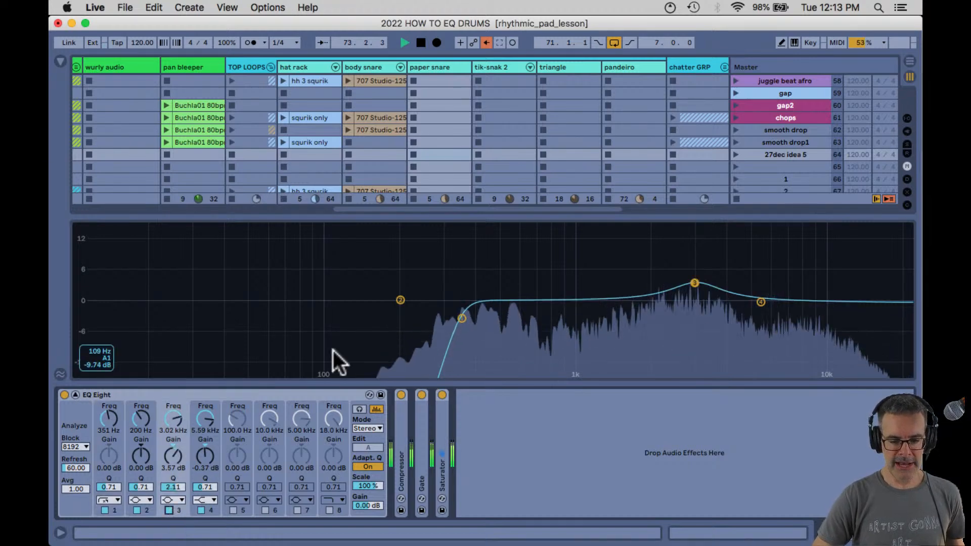
# Set the gain of paper snare's 3.02 kHz EQ band to -0.95 dB, and check the TOP LOOPS group's devices.
pyautogui.click(176, 413)
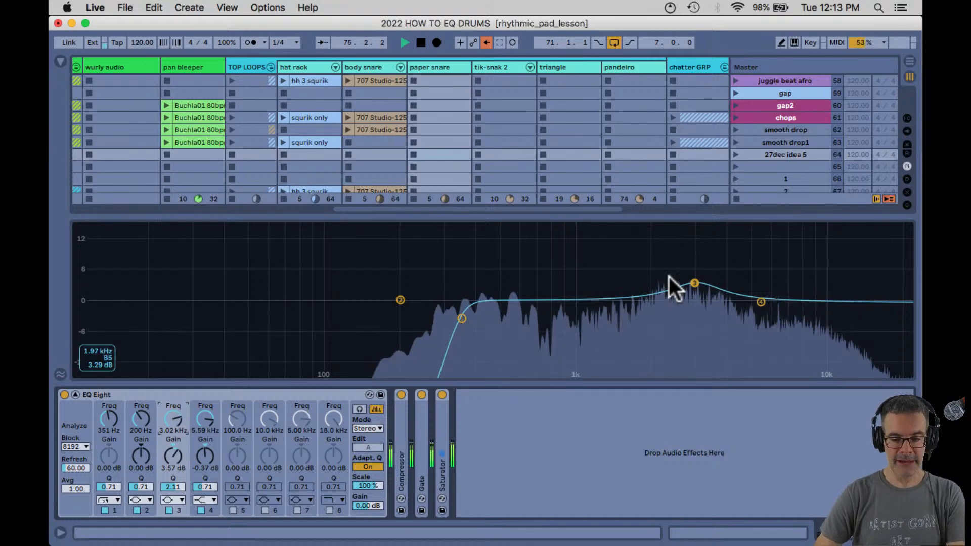
pyautogui.click(236, 394)
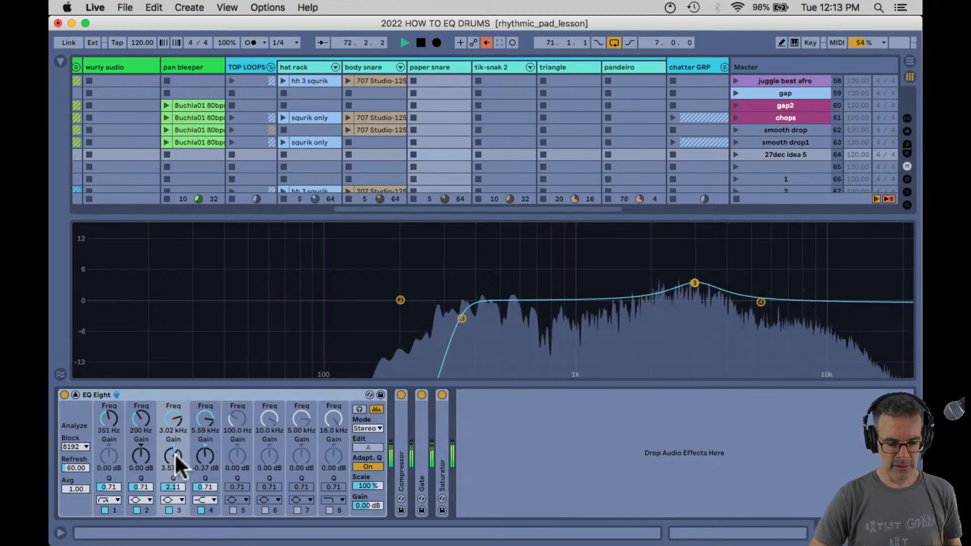
pyautogui.moveTo(173, 457); pyautogui.dragTo(173, 456)
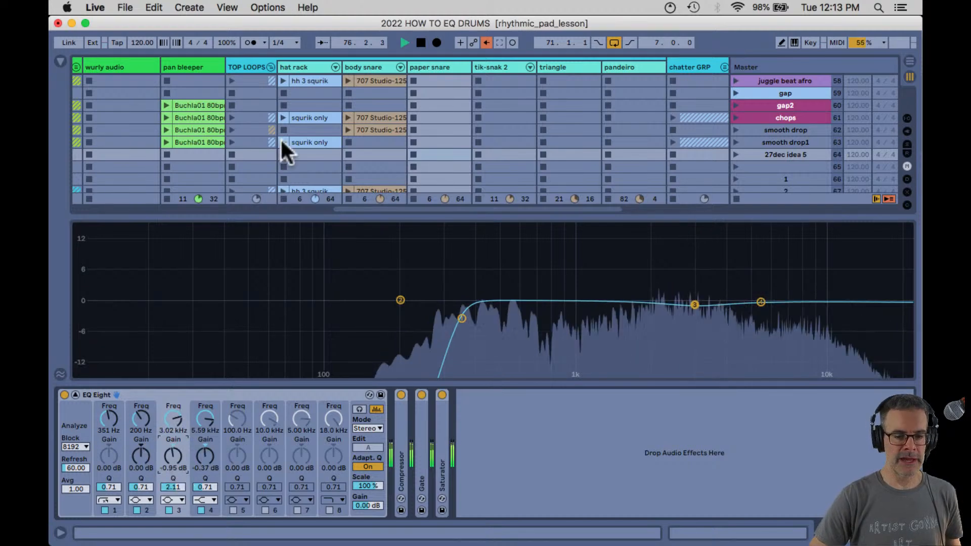
pyautogui.click(241, 65)
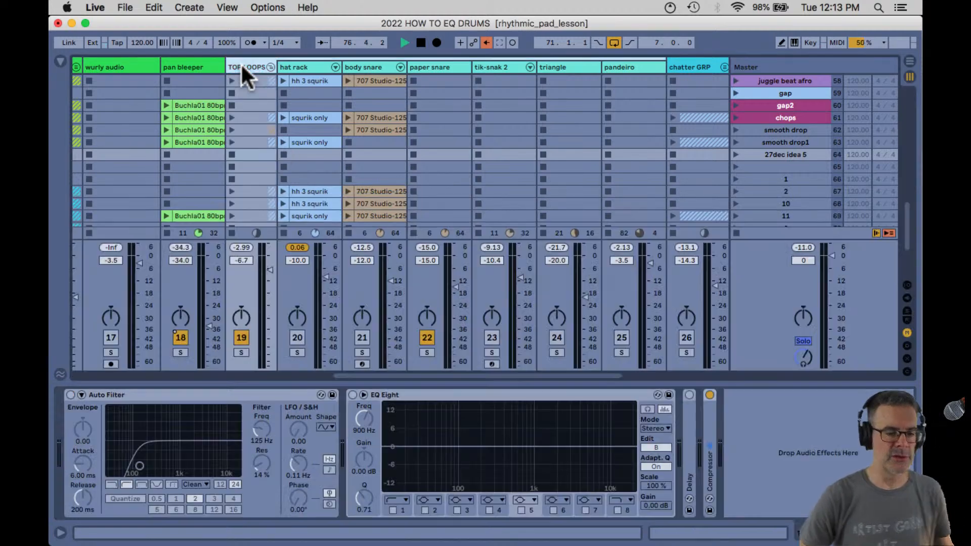
pyautogui.click(426, 66)
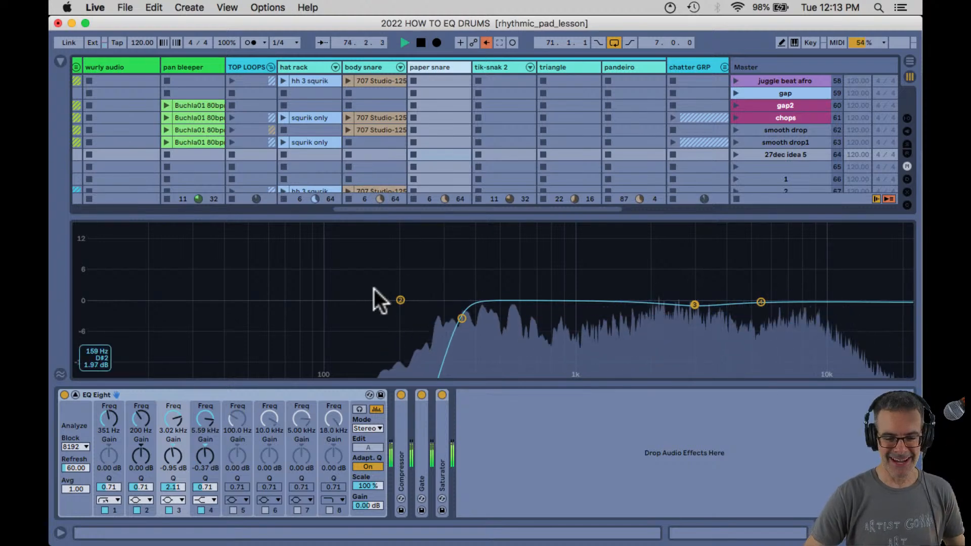
# Unmute hat rack and body snare, and set paper snare's volume to -14.0 dB against them.
pyautogui.press('Tab')
pyautogui.press('Tab')
pyautogui.click(298, 337)
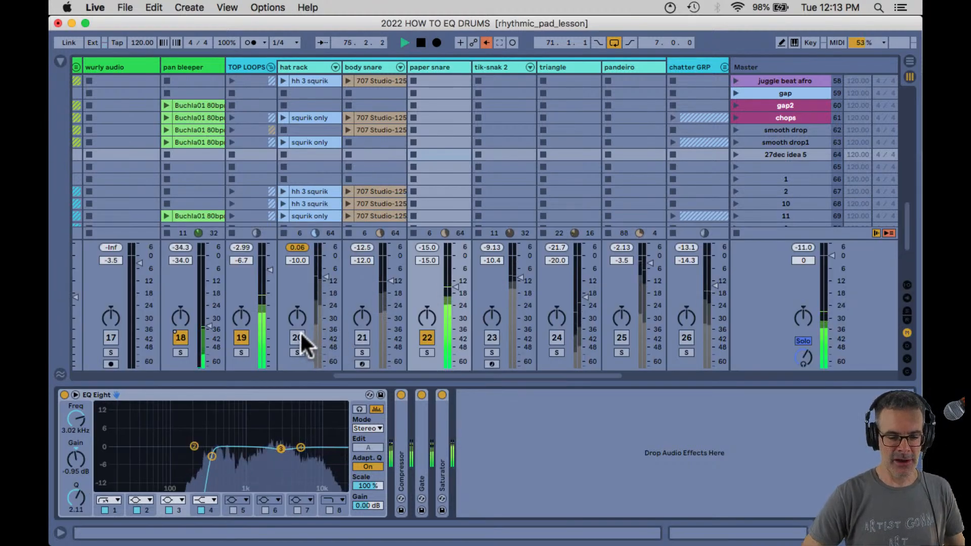
pyautogui.click(361, 338)
pyautogui.moveTo(453, 288); pyautogui.dragTo(455, 313)
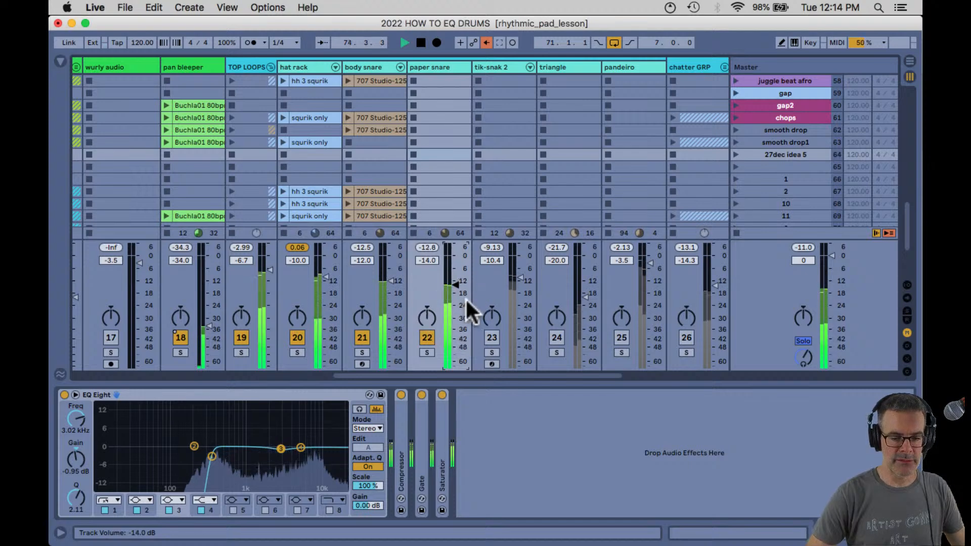
# Isolate tik-snak 2 by unmuting it and muting hat rack, body snare and paper snare.
pyautogui.click(490, 336)
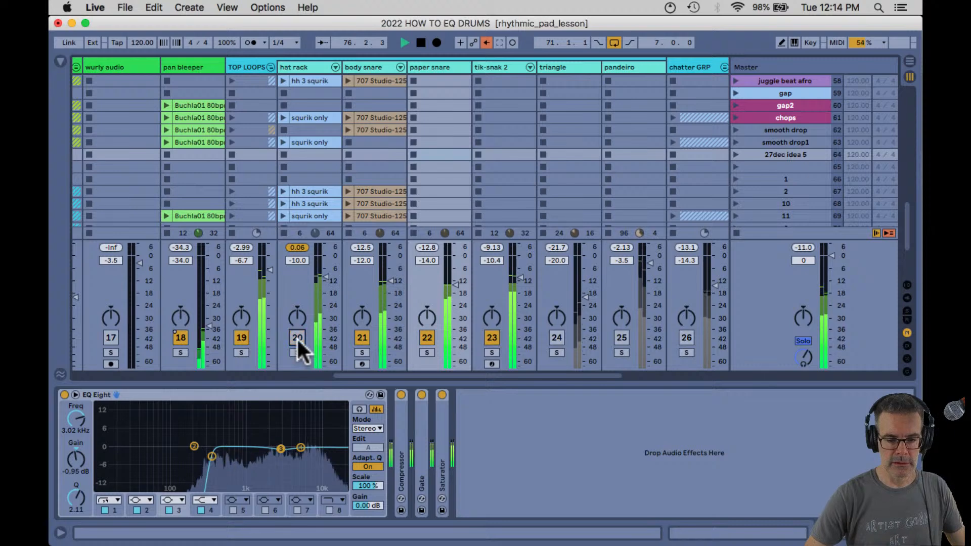
pyautogui.click(296, 338)
pyautogui.click(362, 338)
pyautogui.click(427, 337)
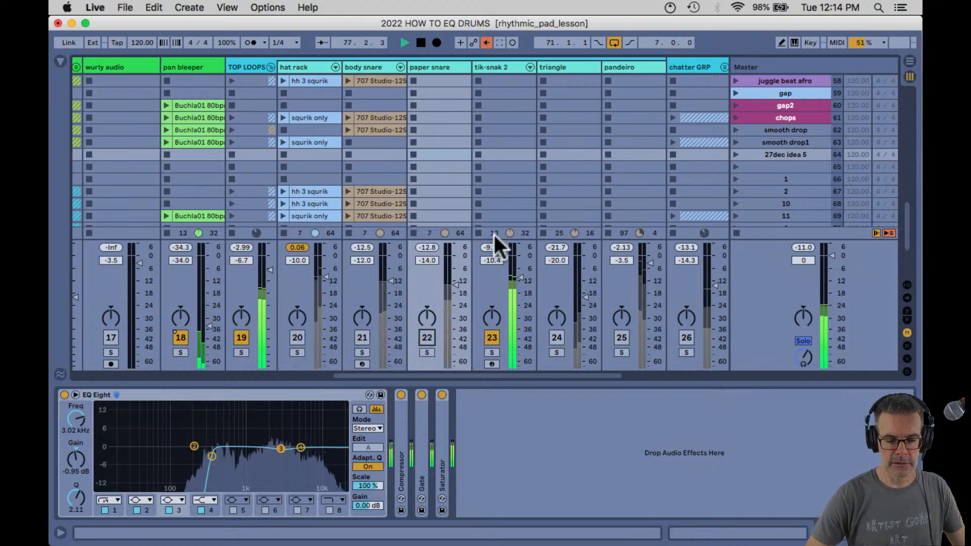
# View tik-snak 2's Gyrate clip in ONE SCENE, and turn on the track's EQ Eight with its frequency display enlarged.
pyautogui.scroll(-6, 497, 141)
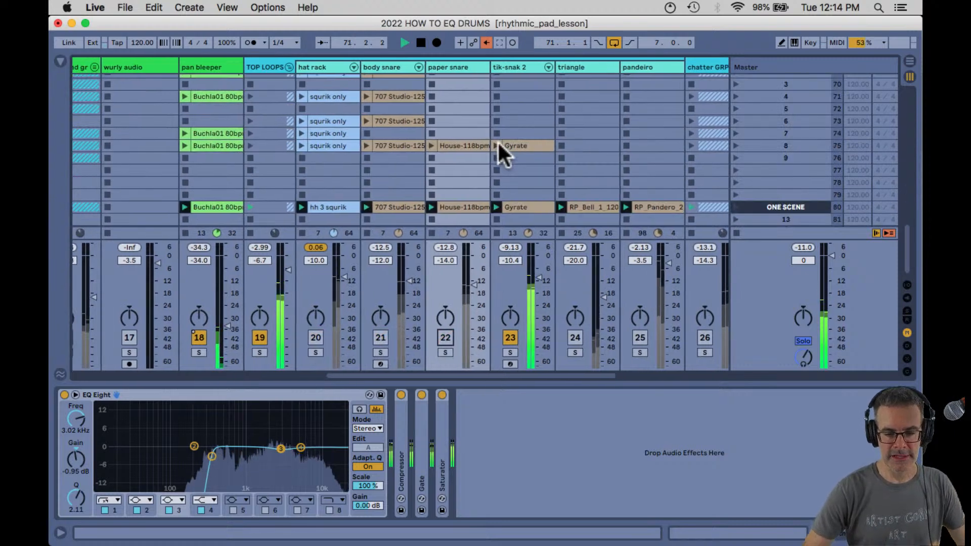
pyautogui.click(520, 207)
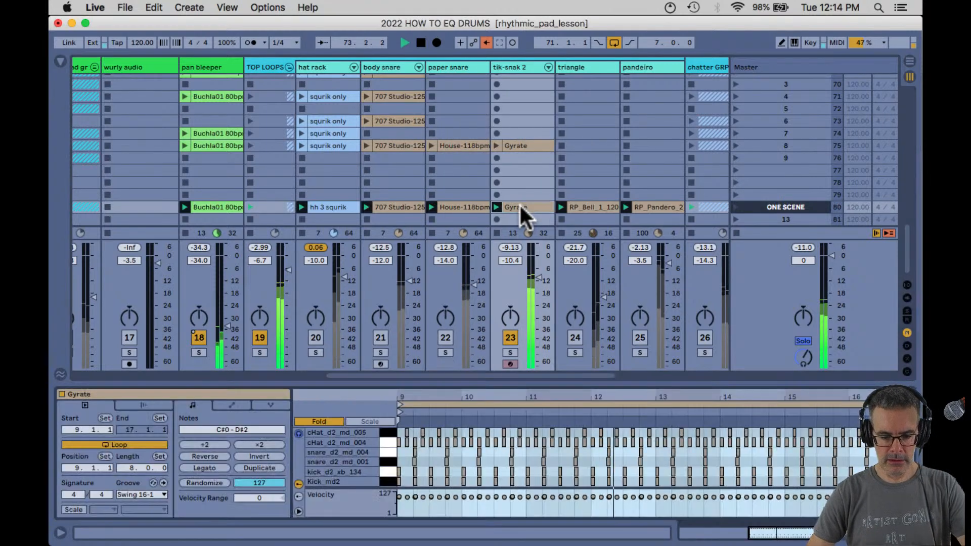
pyautogui.hotkey('shift', 'Tab')
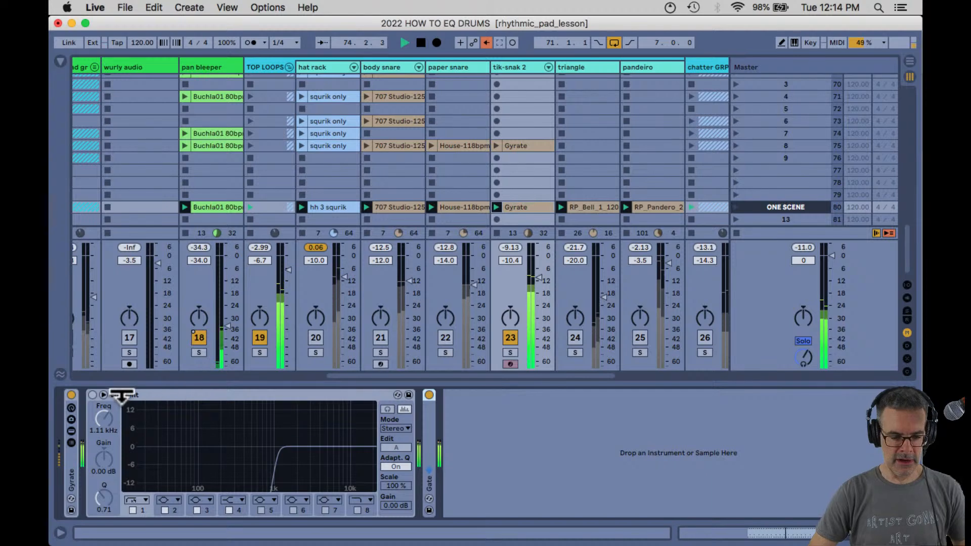
pyautogui.click(92, 394)
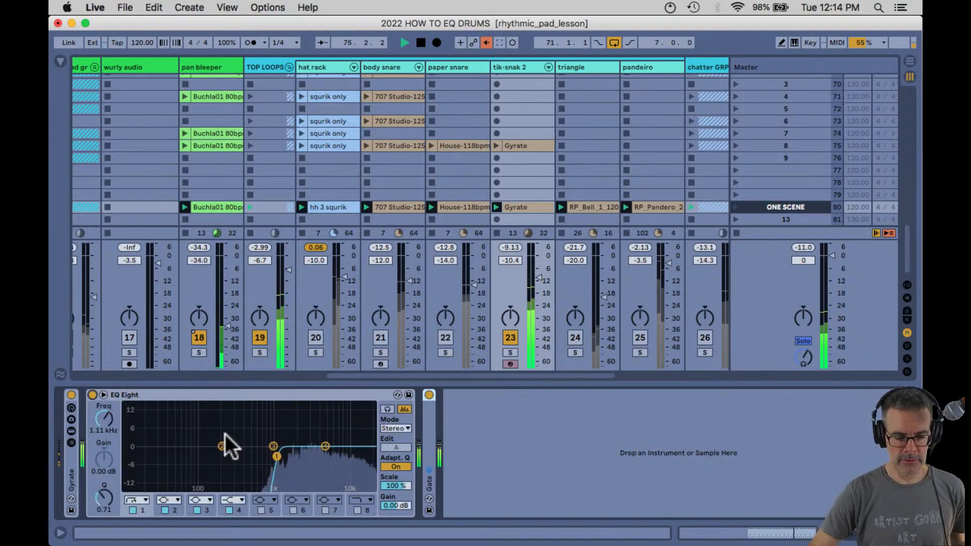
pyautogui.doubleClick(301, 425)
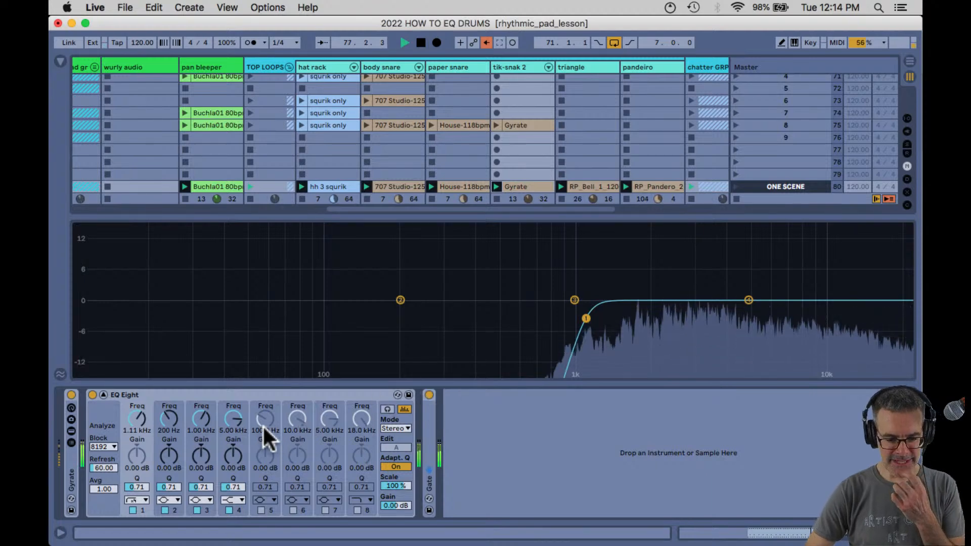
# Enable band 7 in tik-snak 2's EQ, try a -2.86 dB high-shelf cut at 3.42 kHz on band 4, and switch band 4 off.
pyautogui.click(207, 394)
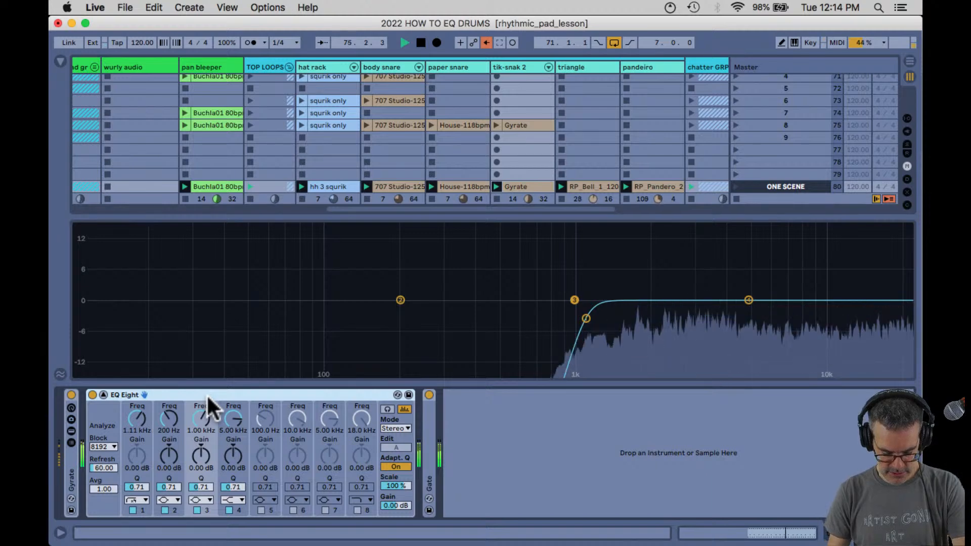
pyautogui.press('Right')
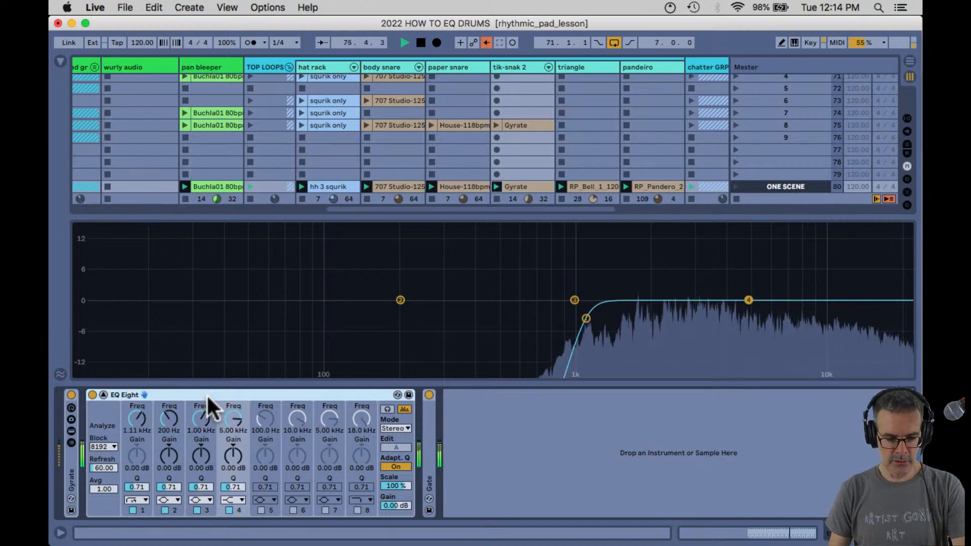
pyautogui.press('Right')
pyautogui.press('Right')
pyautogui.press('Right')
pyautogui.press('Right')
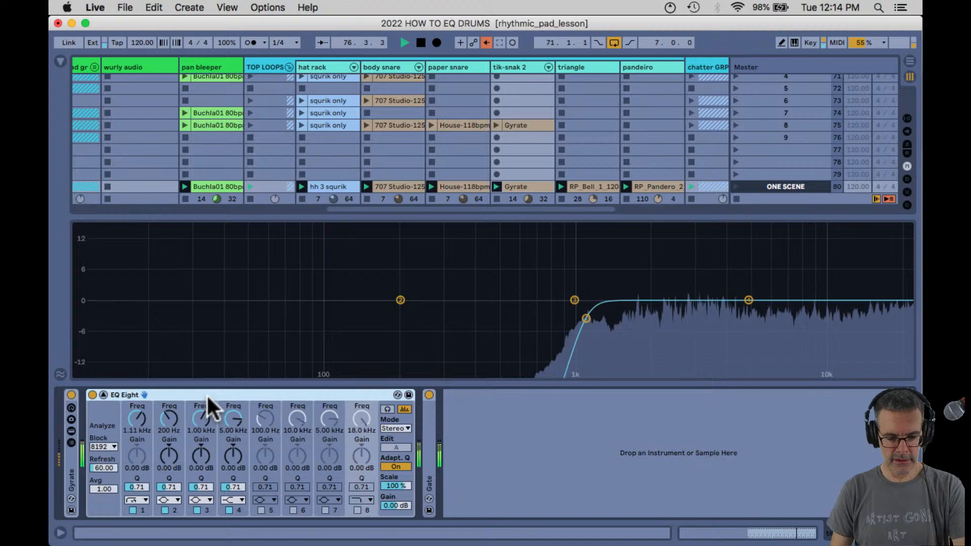
pyautogui.press('Left')
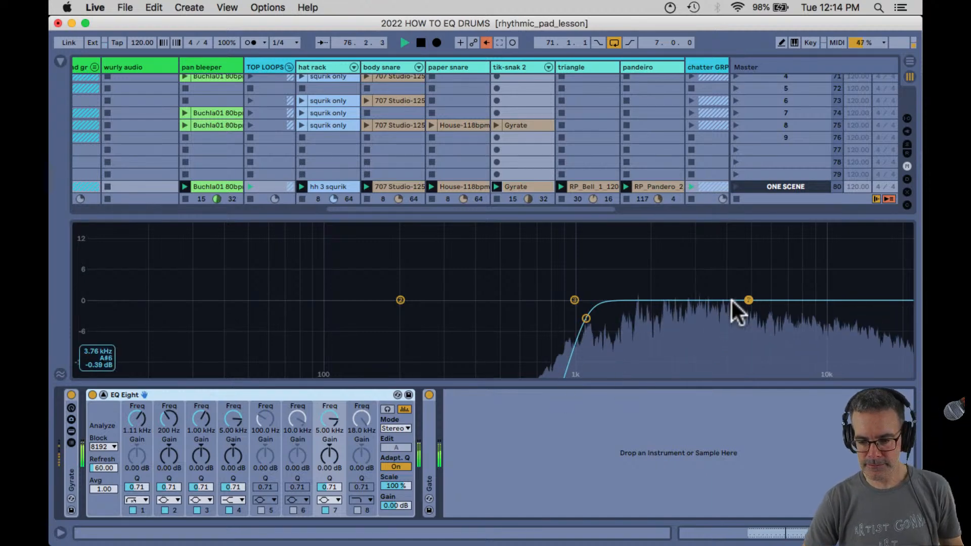
pyautogui.moveTo(705, 322); pyautogui.dragTo(708, 314)
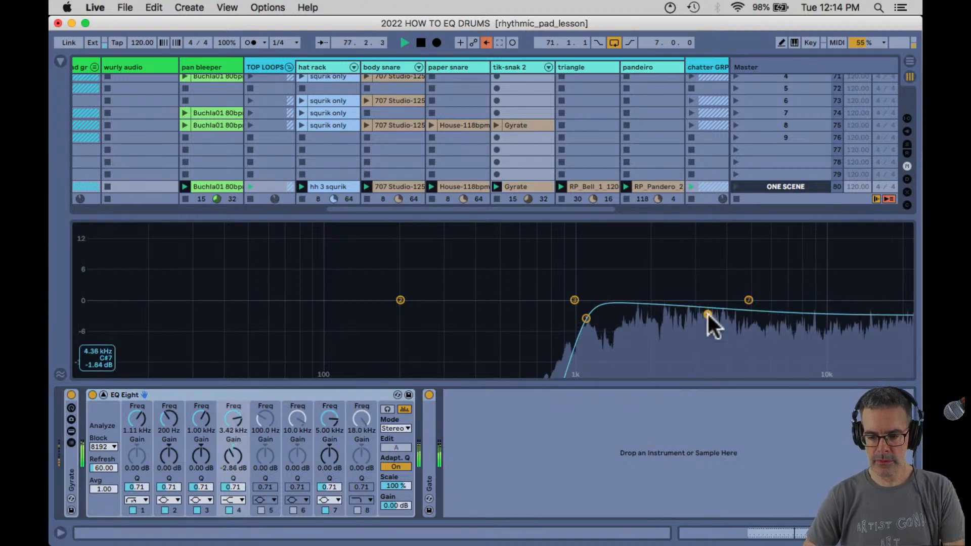
pyautogui.click(229, 510)
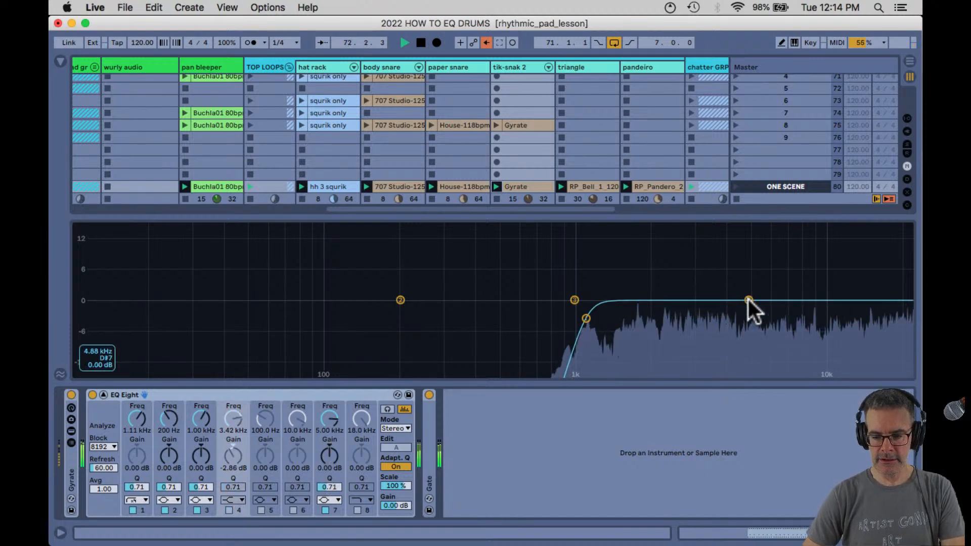
# Sweep a narrow boost with band 7 of tik-snak 2's EQ, and set it to -8.10 dB at 2.24 kHz with Q 4.53.
pyautogui.moveTo(751, 279); pyautogui.dragTo(751, 273)
pyautogui.scroll(3, 752, 274)
pyautogui.moveTo(748, 268); pyautogui.dragTo(766, 251)
pyautogui.moveTo(330, 423); pyautogui.dragTo(331, 432)
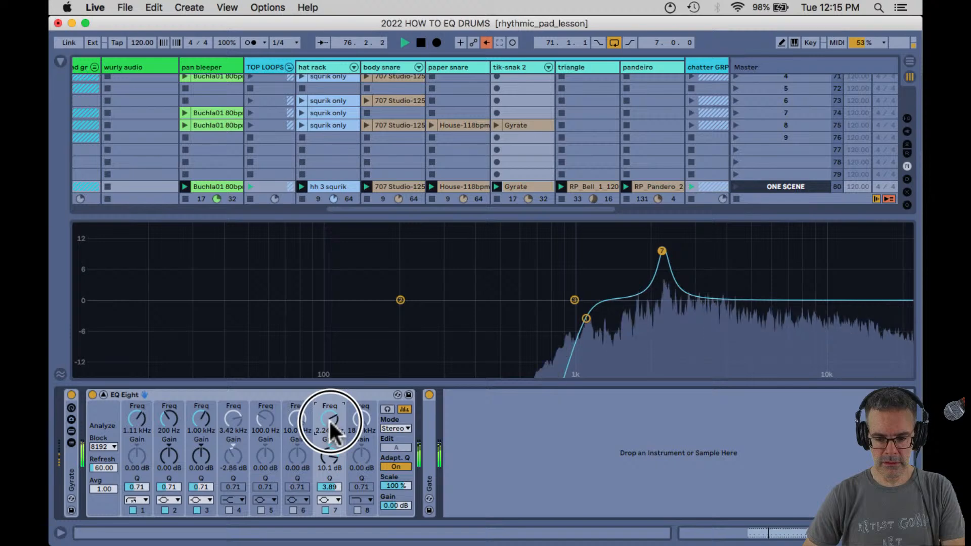
pyautogui.moveTo(325, 488); pyautogui.dragTo(327, 458)
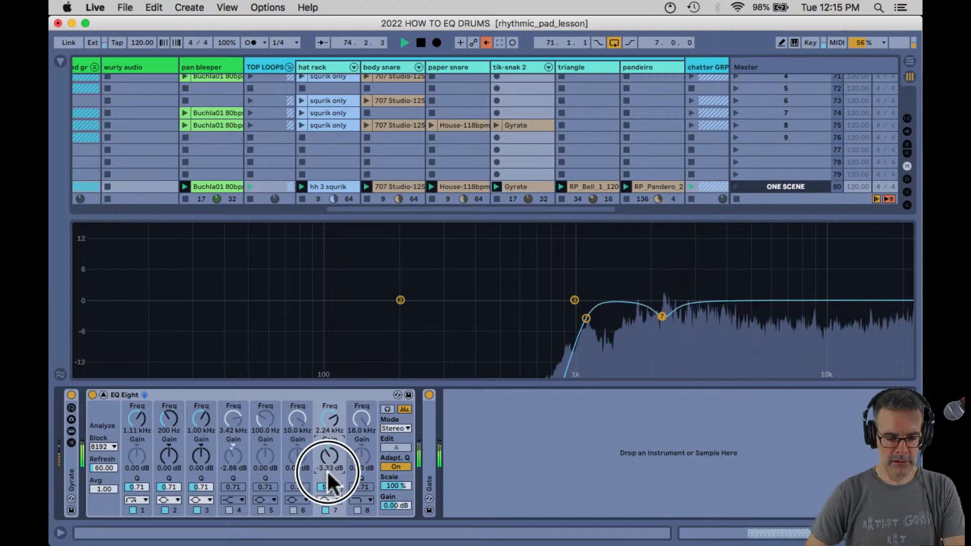
pyautogui.moveTo(330, 468); pyautogui.dragTo(329, 492)
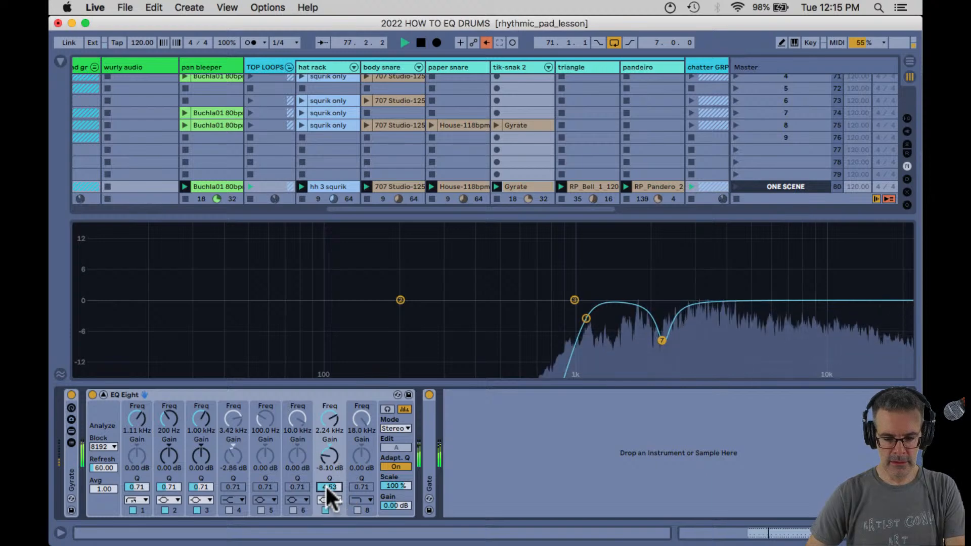
# Collapse the large EQ display, lower tik-snak 2's volume to -18.6 dB, and unmute hat rack, body snare and paper snare.
pyautogui.doubleClick(404, 276)
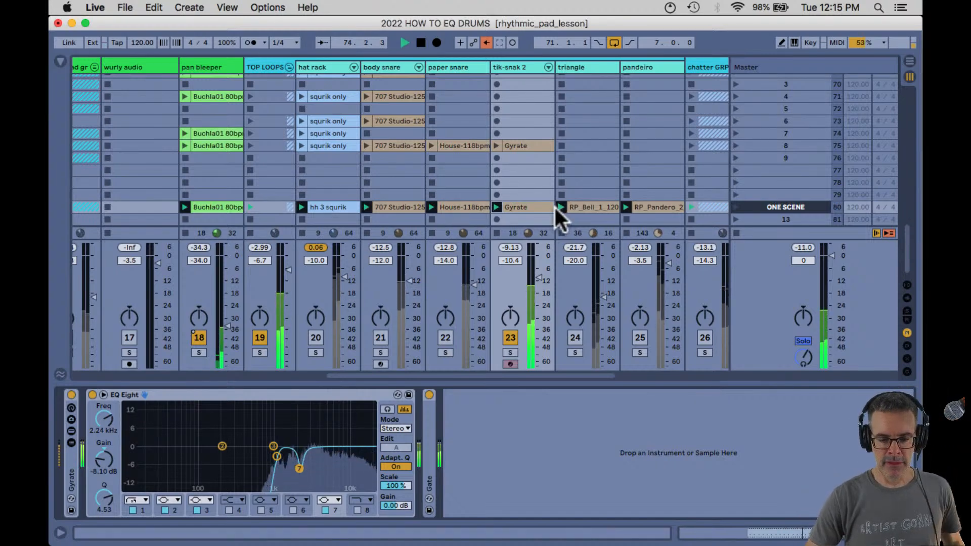
pyautogui.click(539, 281)
pyautogui.moveTo(540, 281); pyautogui.dragTo(539, 297)
pyautogui.click(314, 337)
pyautogui.click(380, 337)
pyautogui.click(446, 338)
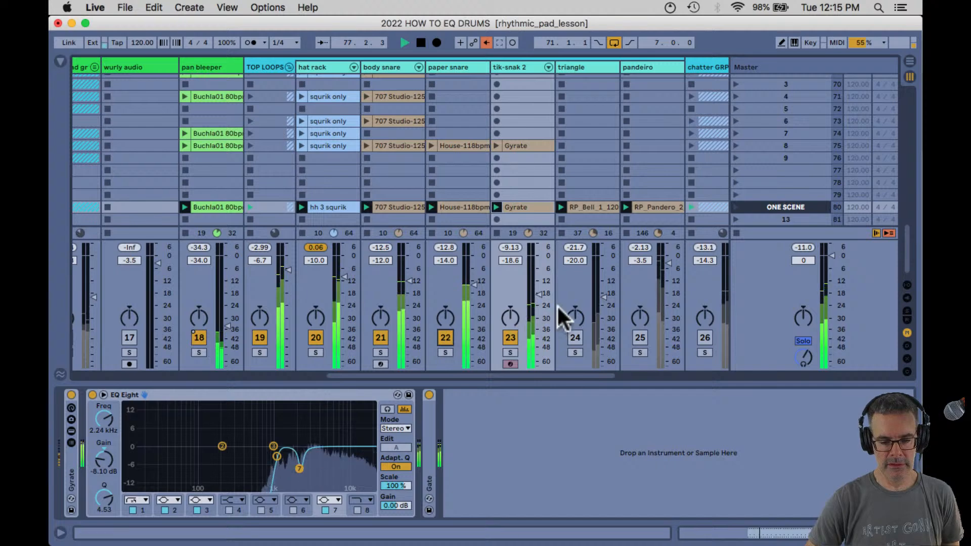
# Mute hat rack and body snare, and raise tik-snak 2's volume to -9.4 dB against paper snare.
pyautogui.moveTo(539, 295); pyautogui.dragTo(540, 304)
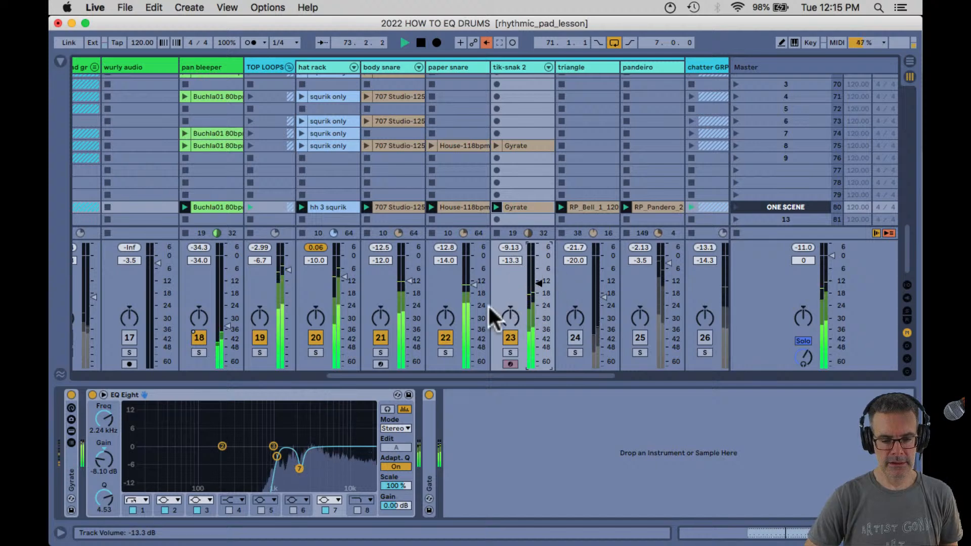
pyautogui.click(315, 337)
pyautogui.click(381, 338)
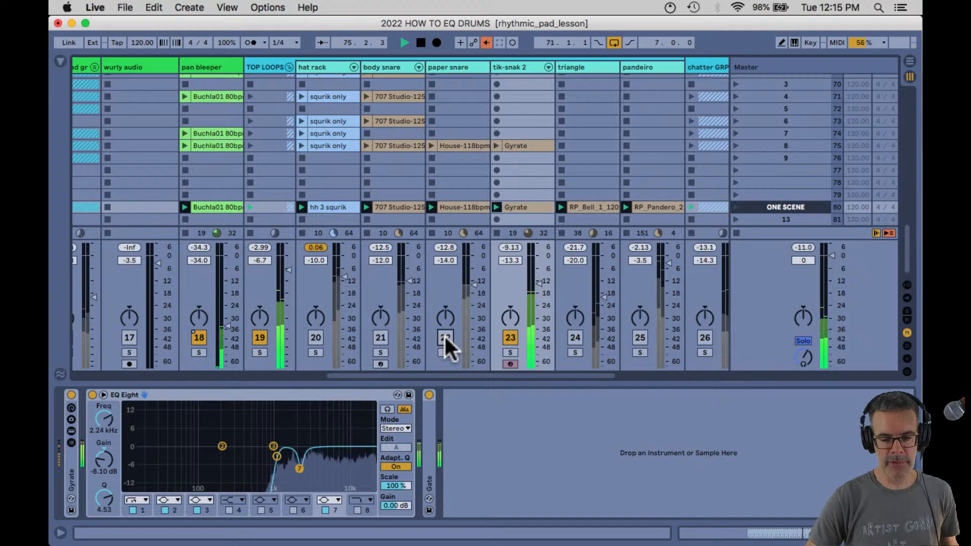
pyautogui.moveTo(539, 291); pyautogui.dragTo(538, 282)
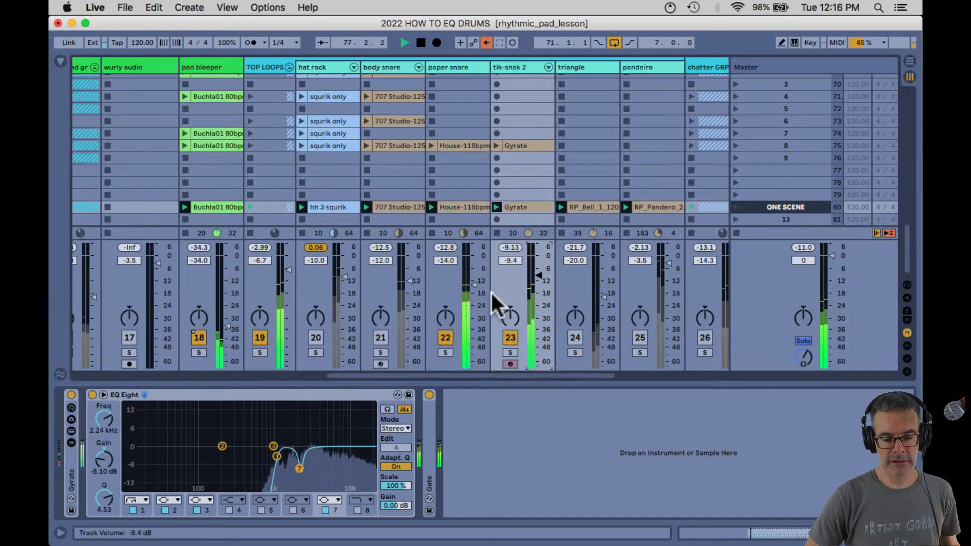
# Lower paper snare's volume to -15.3 dB, and pan tik-snak 2 to the right and paper snare to 18L.
pyautogui.moveTo(475, 286); pyautogui.dragTo(474, 289)
pyautogui.moveTo(509, 317)
pyautogui.mouseDown()
pyautogui.moveTo(508, 305)
pyautogui.moveTo(505, 325)
pyautogui.mouseUp()
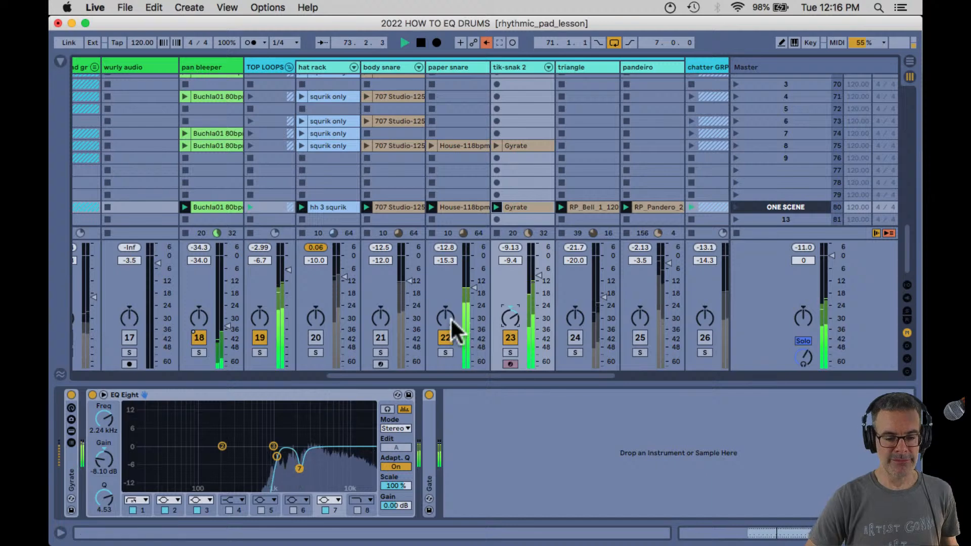
pyautogui.moveTo(445, 318); pyautogui.dragTo(449, 321)
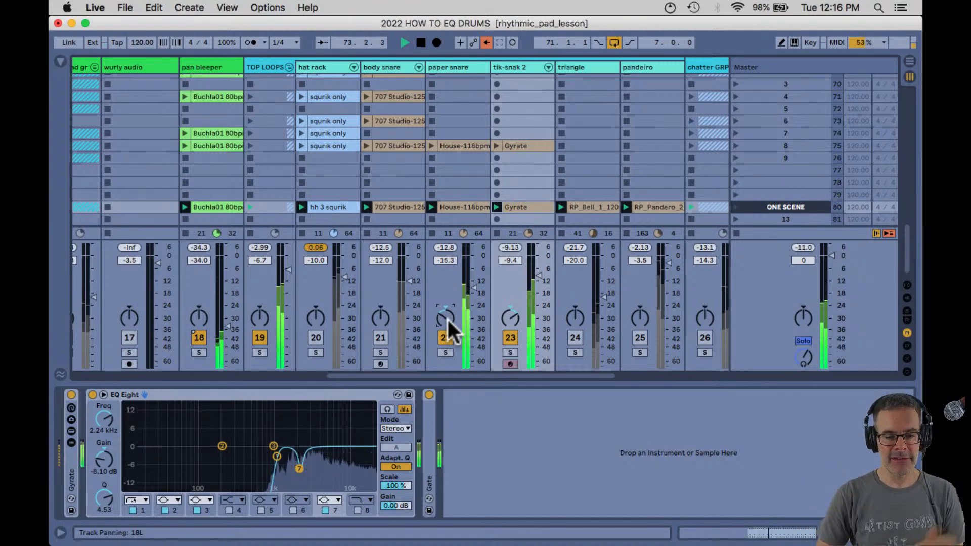
# Unmute body snare and hat rack, and balance body snare at -9.7 dB, paper snare at -17.6 dB and hat rack at -8.4 dB.
pyautogui.click(378, 337)
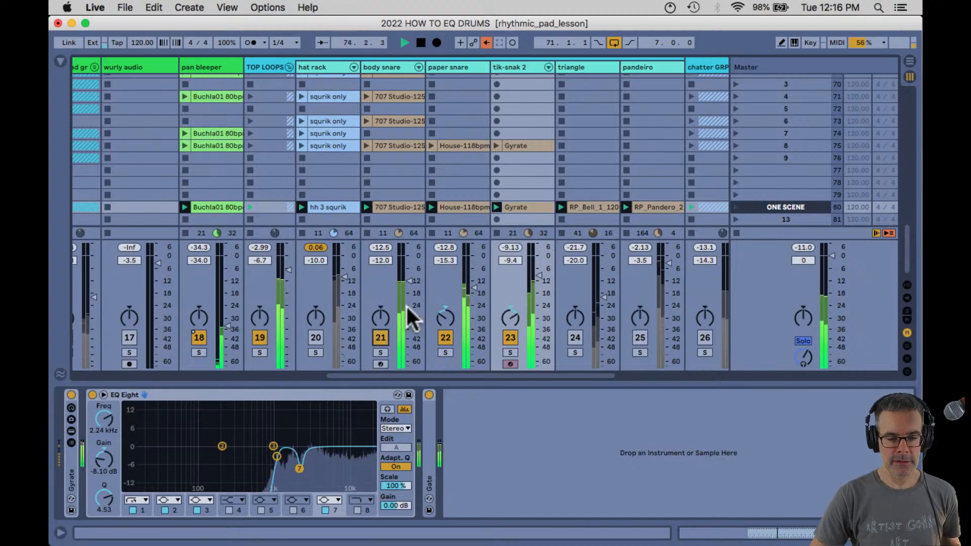
pyautogui.moveTo(408, 282); pyautogui.dragTo(403, 276)
pyautogui.moveTo(474, 288); pyautogui.dragTo(475, 290)
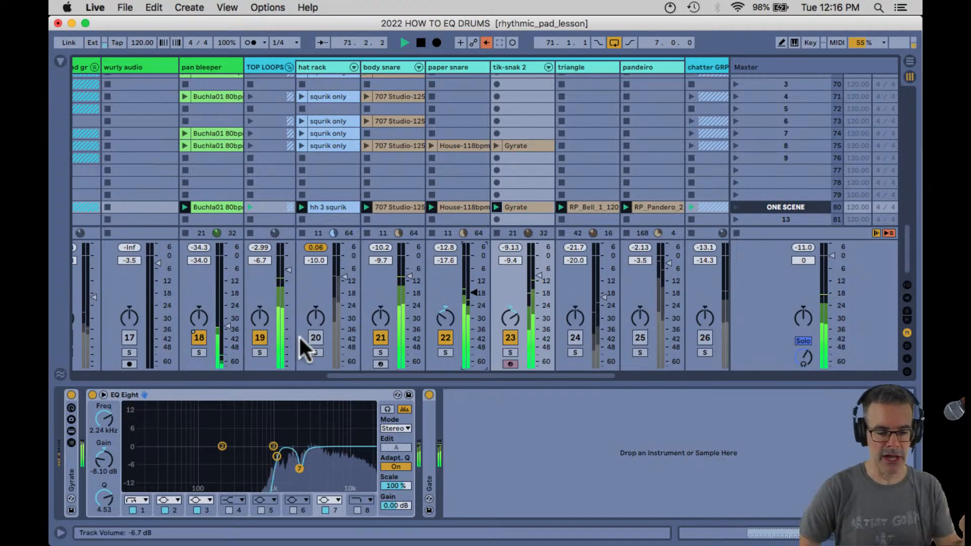
pyautogui.click(316, 338)
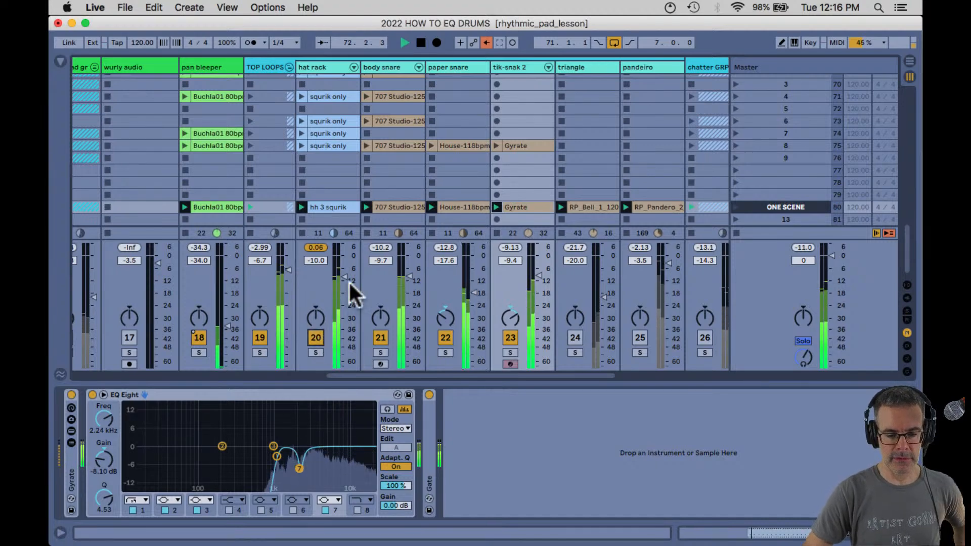
pyautogui.moveTo(344, 279); pyautogui.dragTo(344, 279)
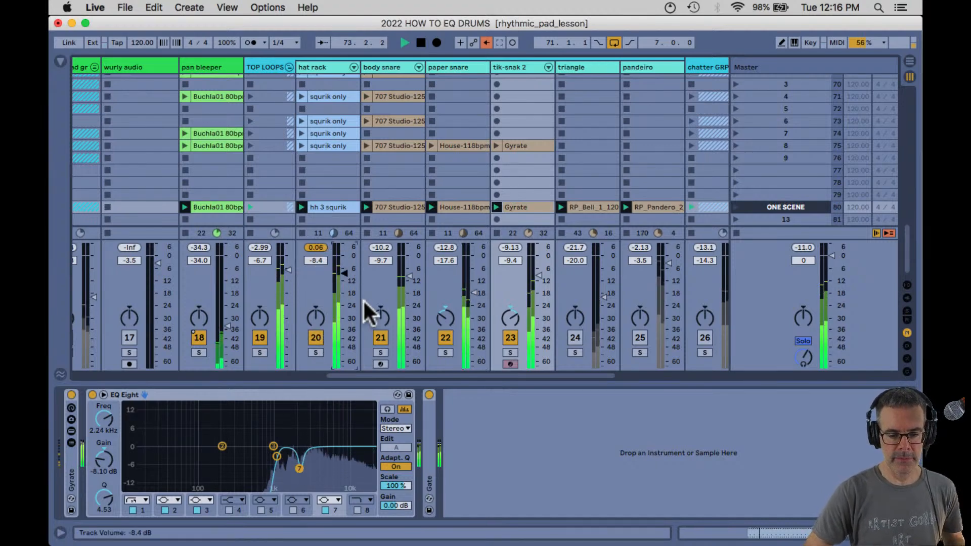
# Unmute and solo triangle, turn on its Auto Filter, and set the high-pass to 3.03 kHz with 17% resonance.
pyautogui.click(574, 336)
pyautogui.click(575, 351)
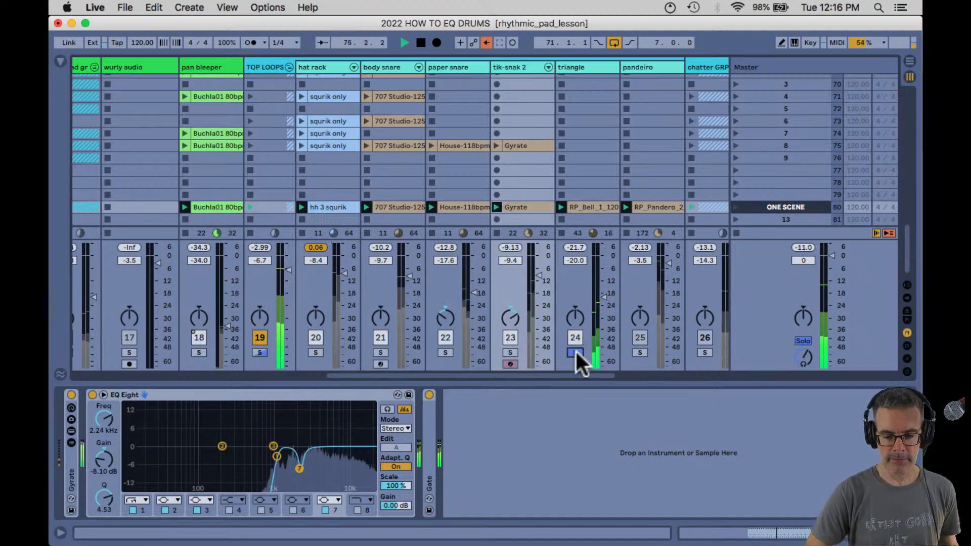
pyautogui.click(581, 66)
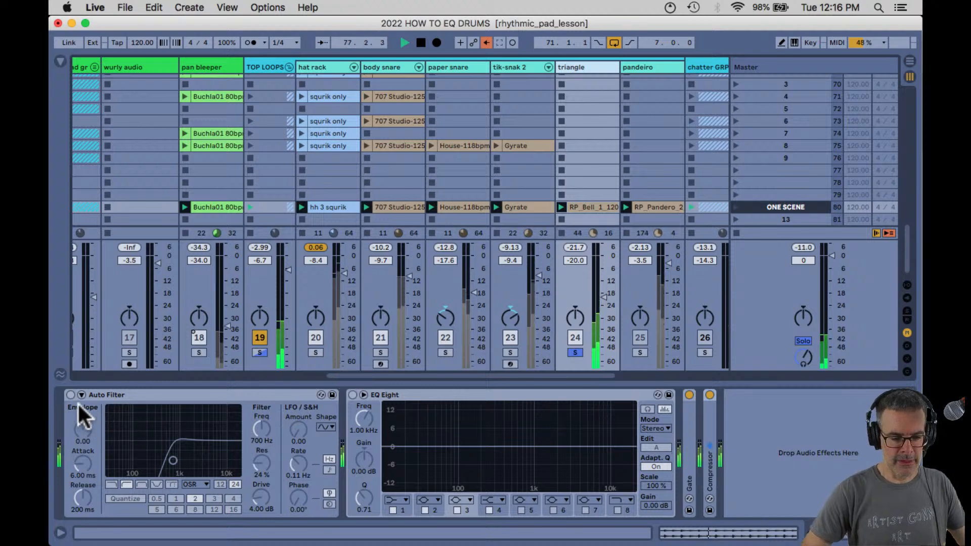
pyautogui.click(71, 394)
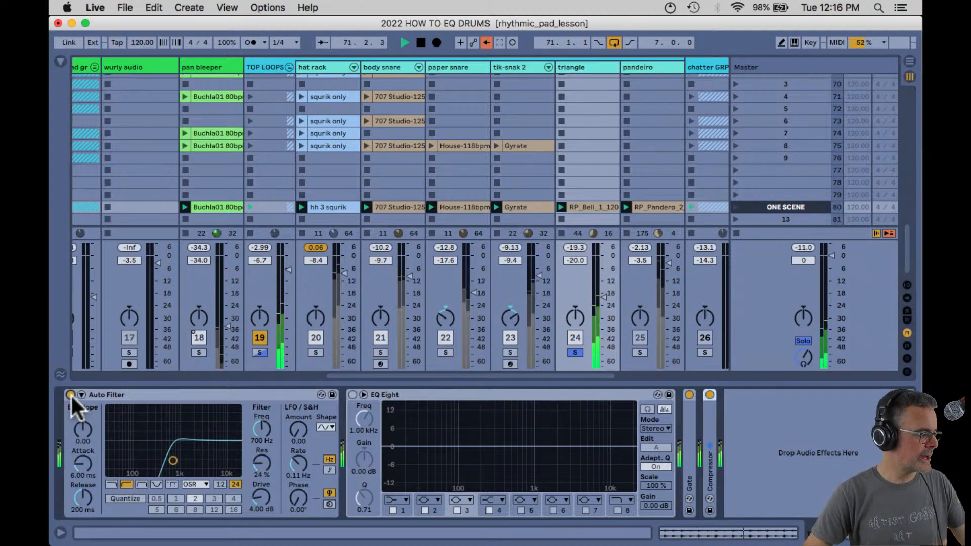
pyautogui.moveTo(173, 461); pyautogui.dragTo(202, 465)
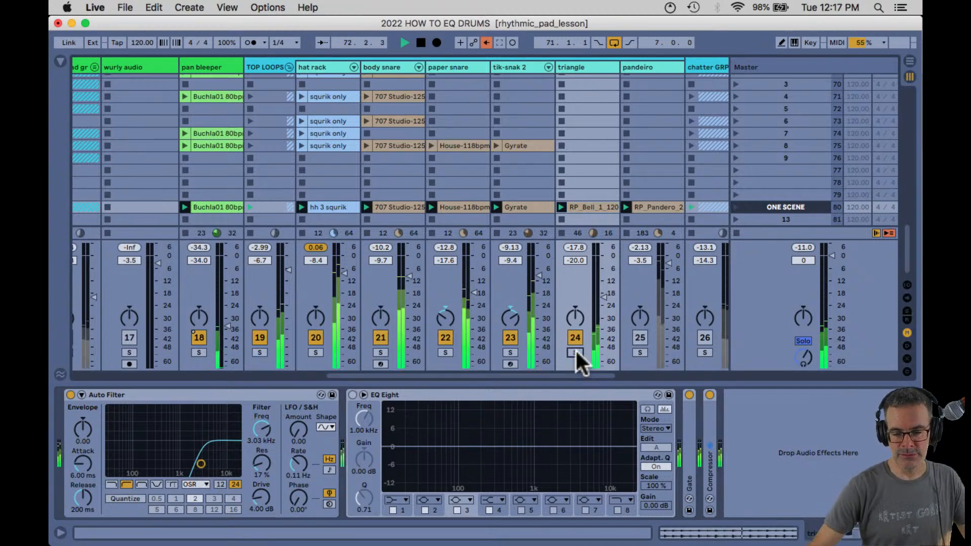
# Examine the transient settings of triangle's RP_Bell_1_120Bpm clip, and compare the track's sound with Gate and Compressor bypassed.
pyautogui.click(592, 205)
pyautogui.click(191, 461)
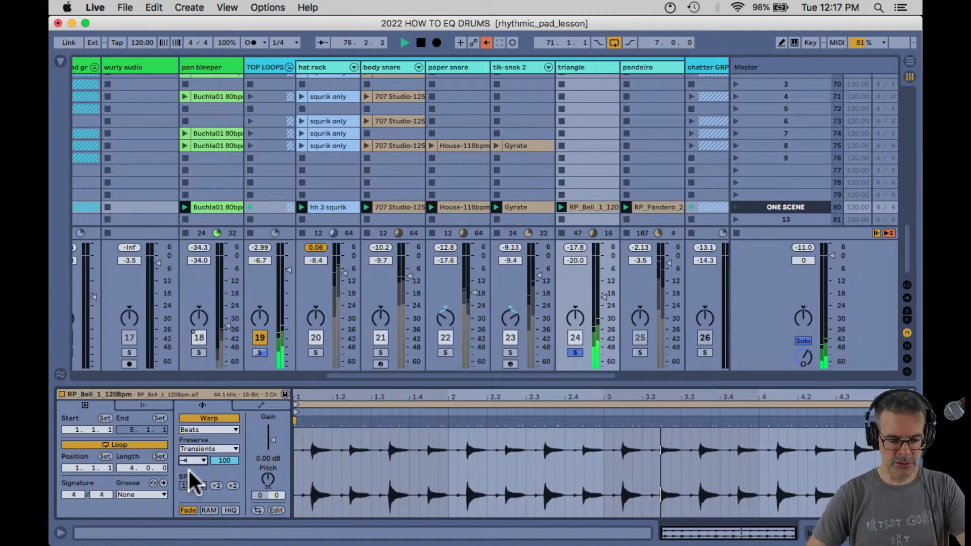
pyautogui.hotkey('shift', 'Tab')
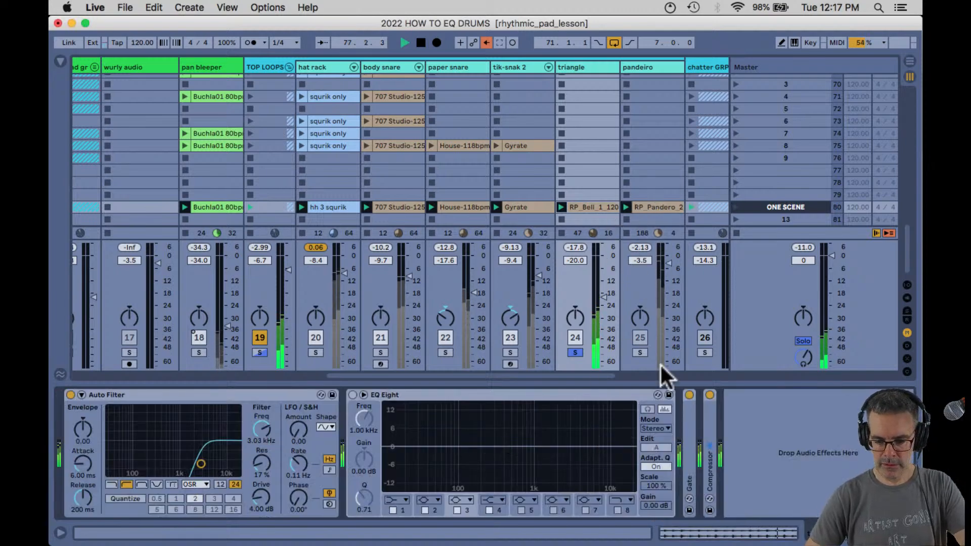
pyautogui.click(689, 394)
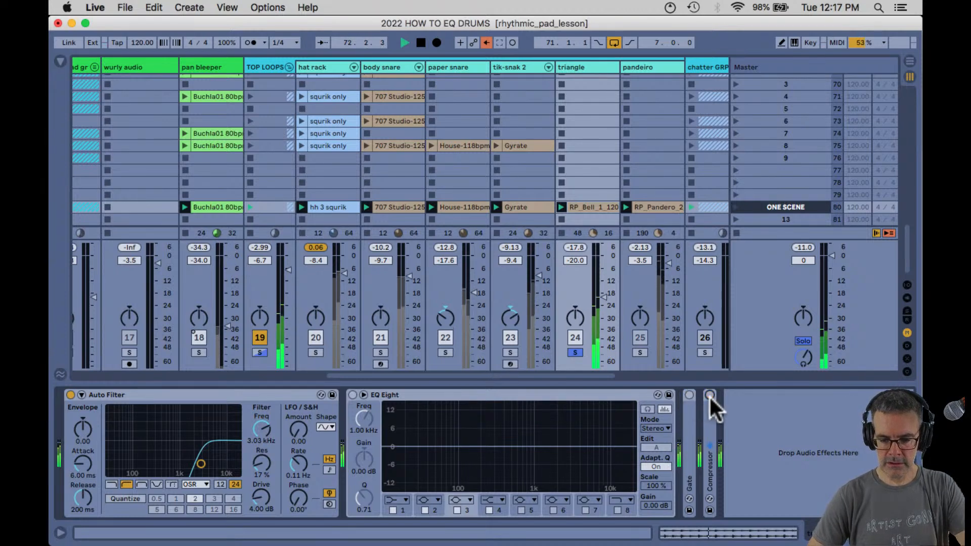
pyautogui.click(579, 207)
pyautogui.moveTo(224, 461)
pyautogui.mouseDown()
pyautogui.moveTo(224, 449)
pyautogui.moveTo(224, 458)
pyautogui.mouseUp()
pyautogui.hotkey('shift', 'Tab')
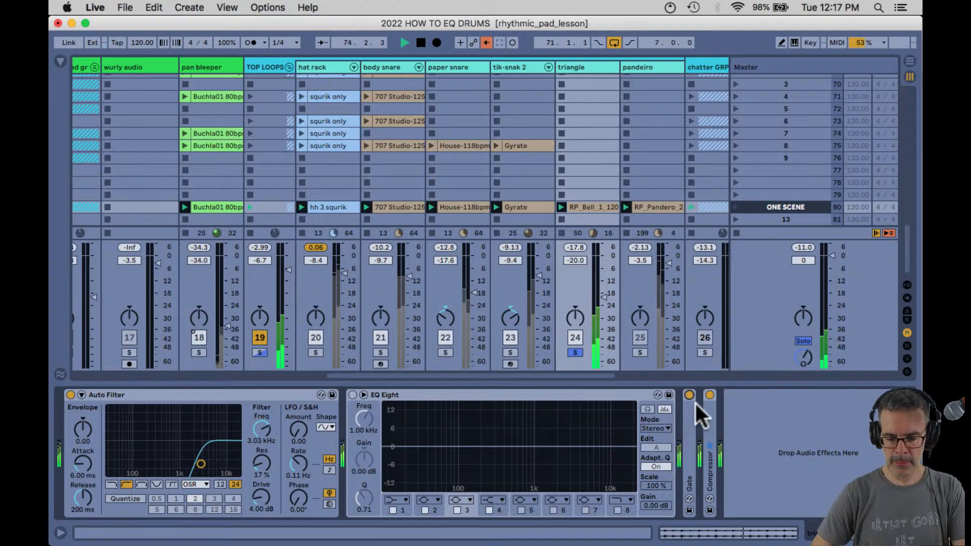
# Check triangle's Compressor, unsolo the track, and bring its volume up from near silence to -25.0 dB in the mix.
pyautogui.doubleClick(710, 426)
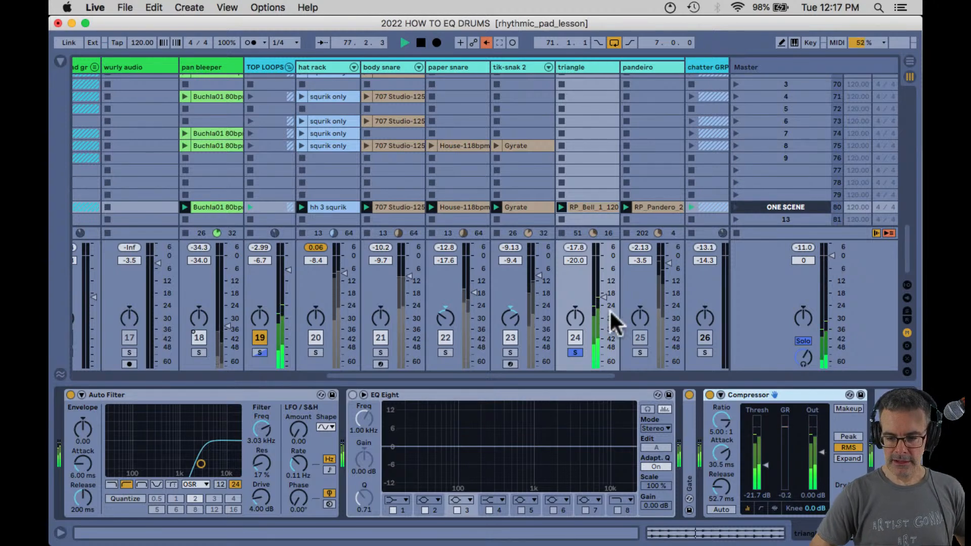
pyautogui.moveTo(609, 310); pyautogui.dragTo(581, 351)
pyautogui.click(581, 352)
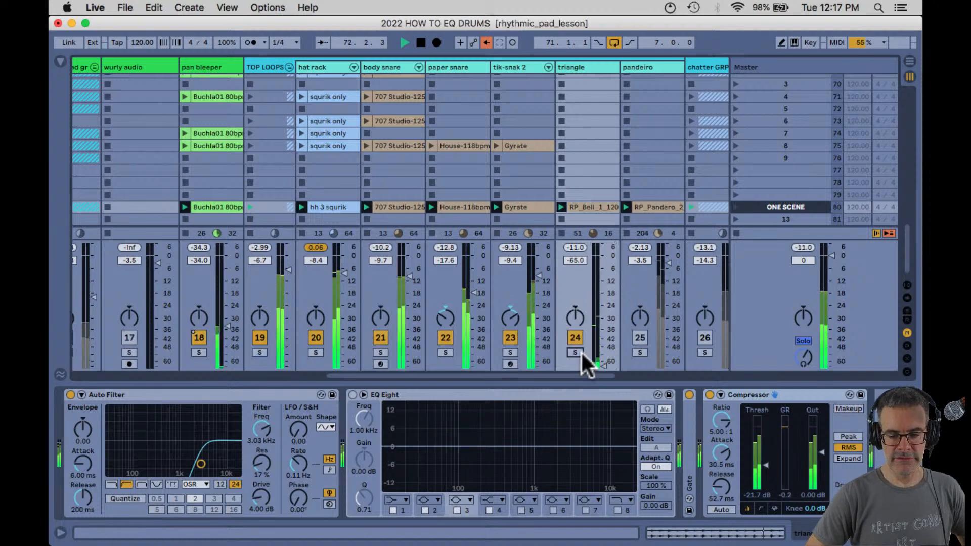
pyautogui.click(605, 361)
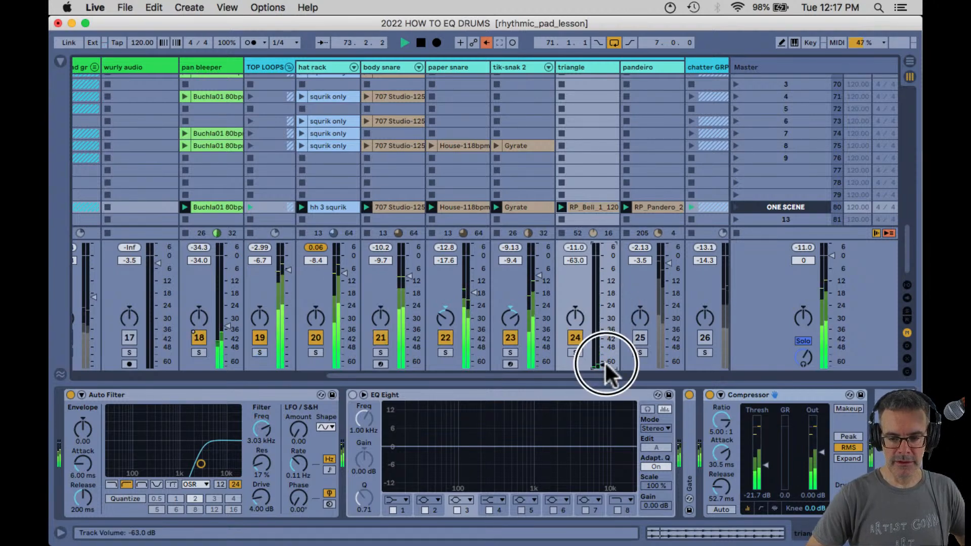
pyautogui.moveTo(605, 361)
pyautogui.mouseDown()
pyautogui.moveTo(605, 325)
pyautogui.moveTo(605, 365)
pyautogui.mouseUp()
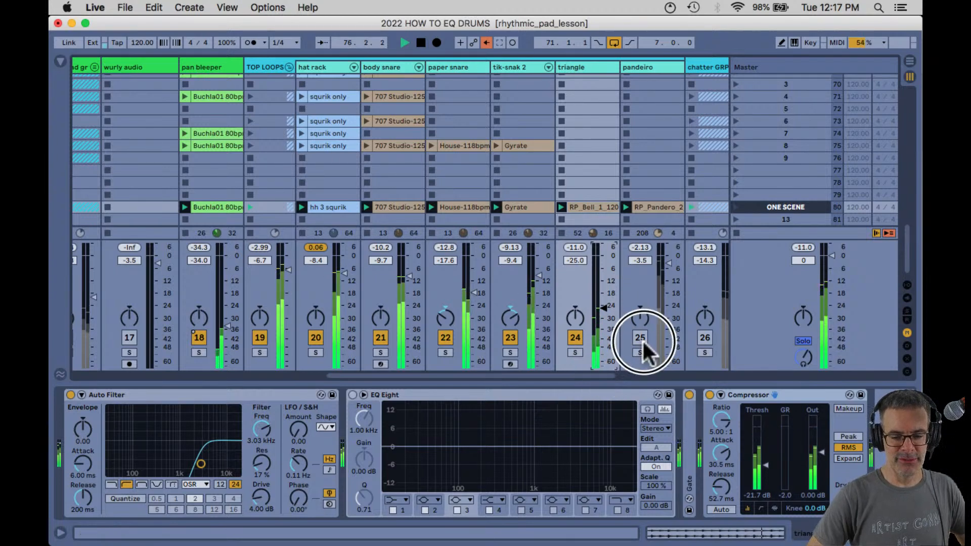
pyautogui.doubleClick(752, 393)
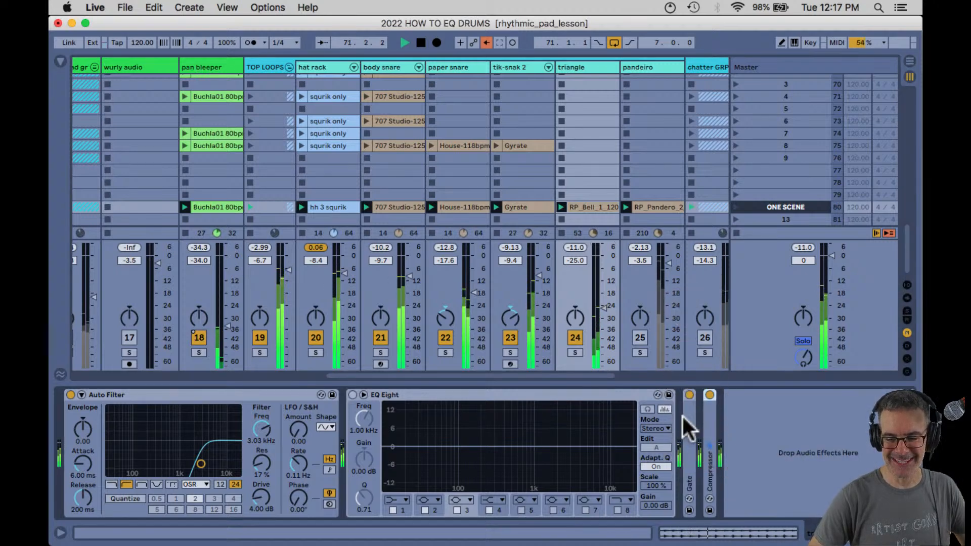
# Unmute and solo pandeiro, compare its sound with the Gate bypassed, and turn on its EQ Eight with the 169 Hz low cut.
pyautogui.click(639, 352)
pyautogui.click(648, 66)
pyautogui.moveTo(662, 361); pyautogui.dragTo(671, 308)
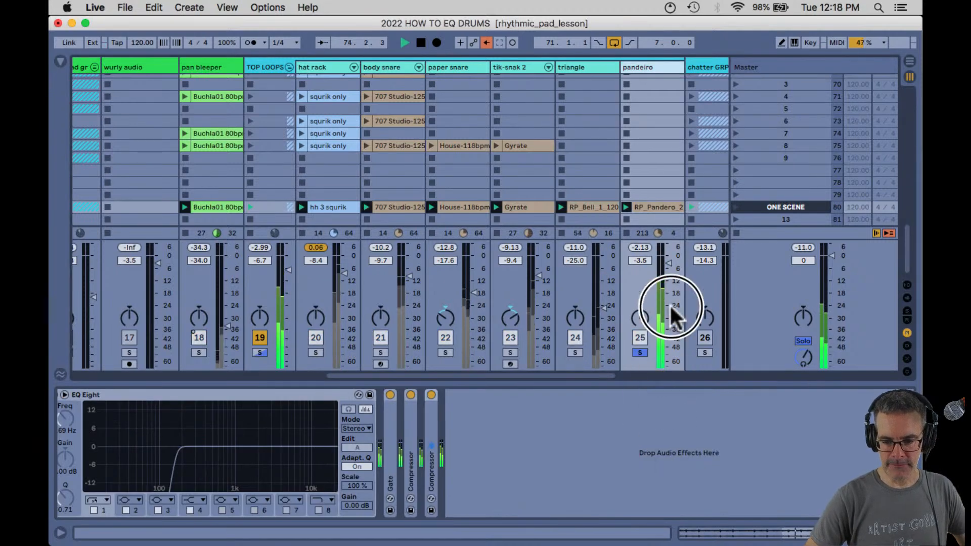
pyautogui.click(390, 395)
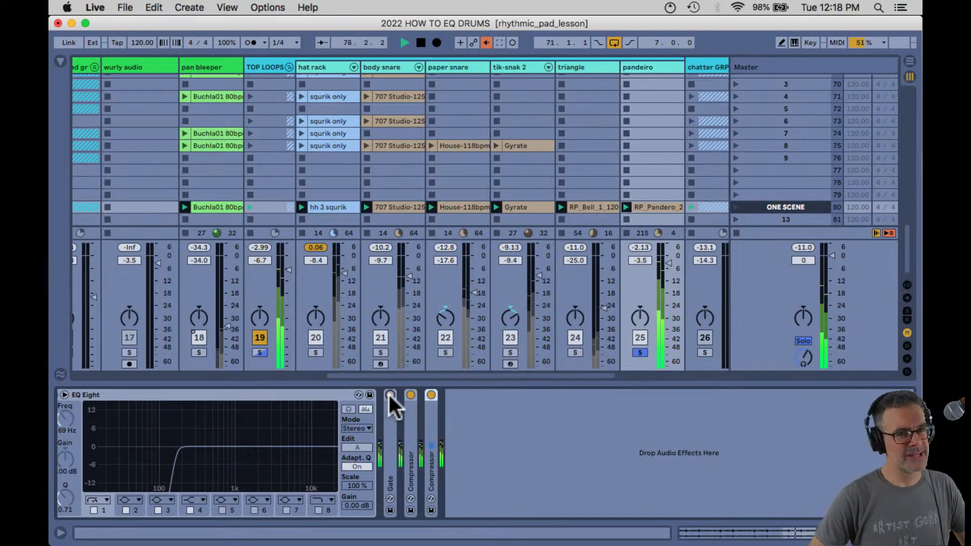
pyautogui.click(390, 394)
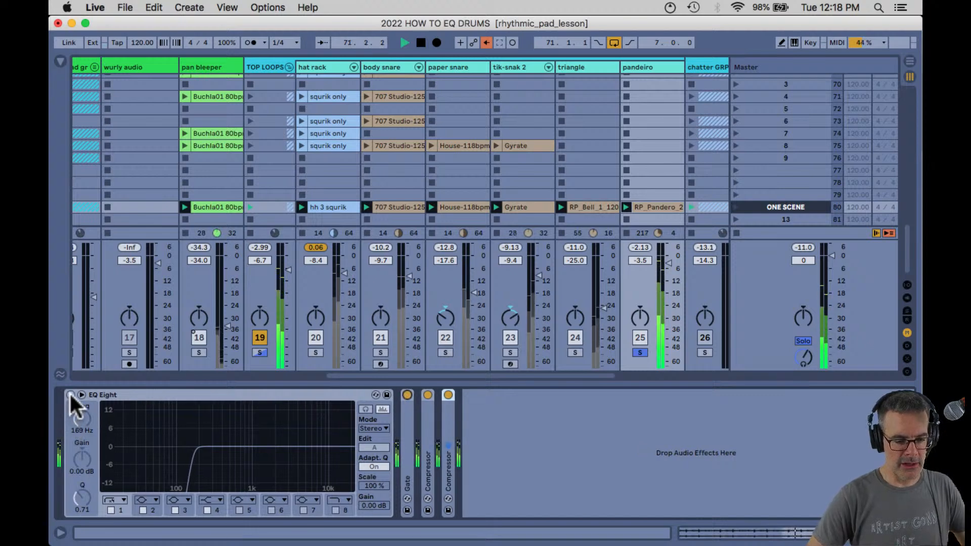
pyautogui.click(70, 394)
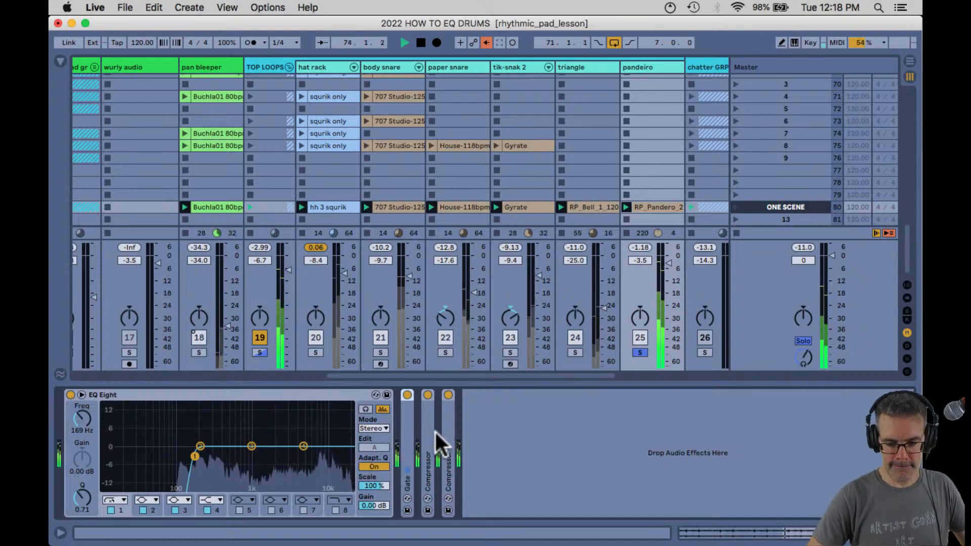
# Expand pandeiro's Gate, and set its threshold to -22.8 dB and its floor to -16.1 dB.
pyautogui.doubleClick(408, 436)
pyautogui.moveTo(423, 420); pyautogui.dragTo(447, 427)
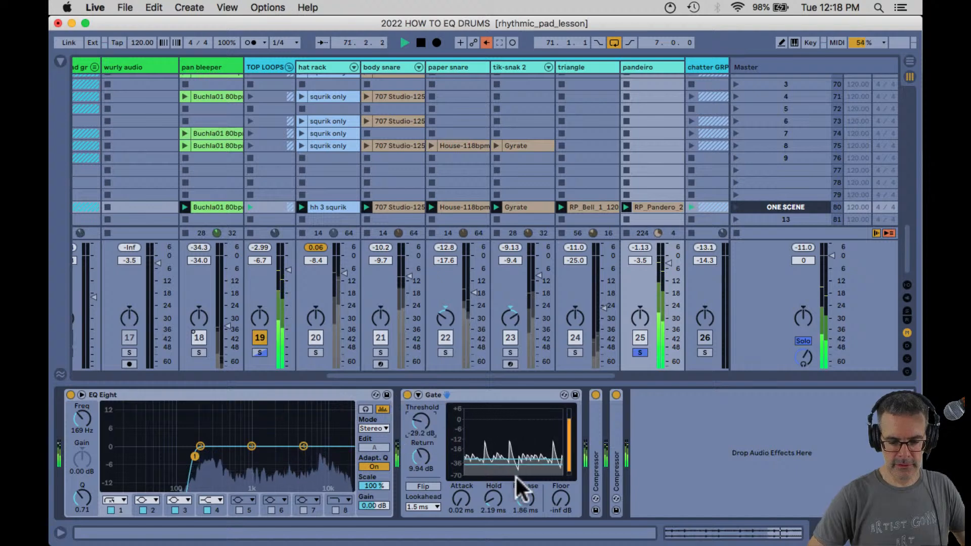
pyautogui.moveTo(557, 496); pyautogui.dragTo(557, 496)
pyautogui.moveTo(421, 424); pyautogui.dragTo(423, 424)
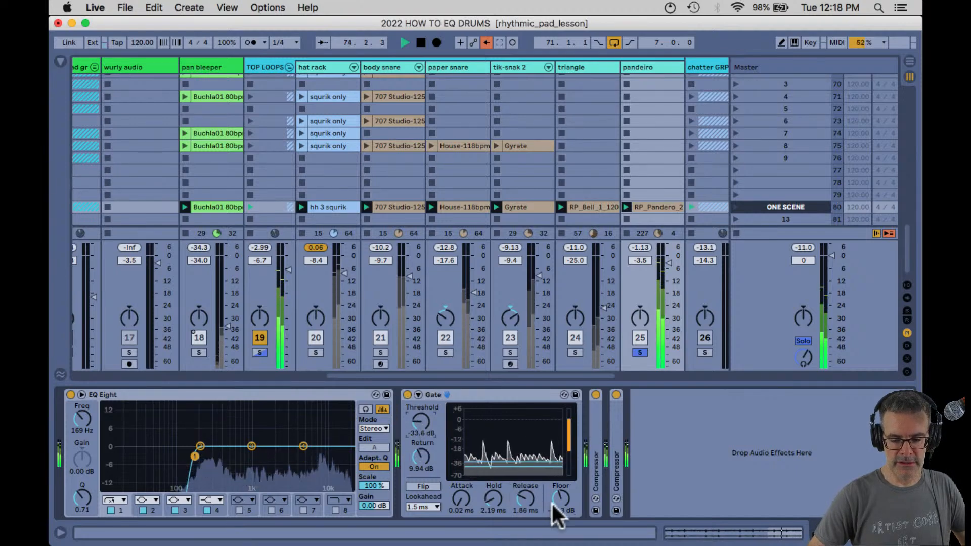
pyautogui.moveTo(561, 506); pyautogui.dragTo(559, 506)
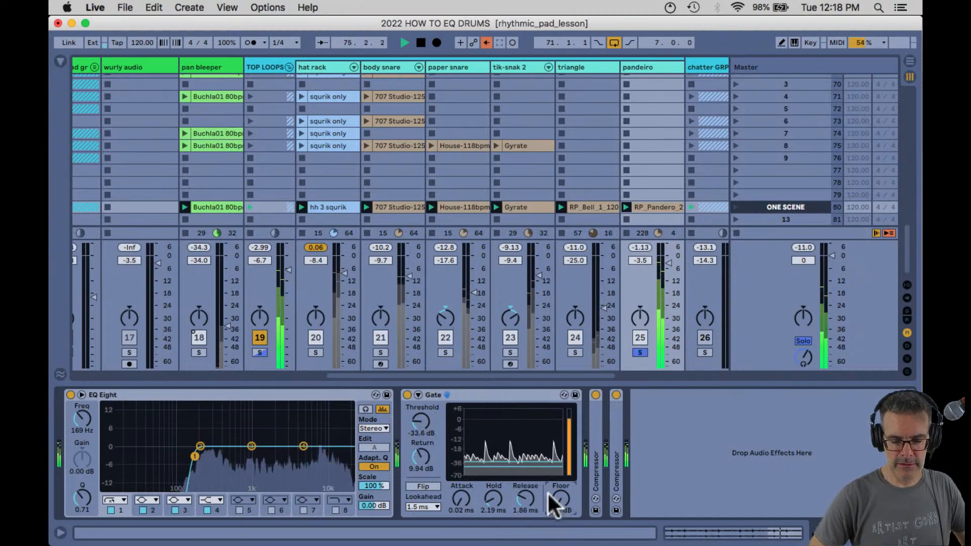
pyautogui.moveTo(422, 424); pyautogui.dragTo(420, 422)
pyautogui.moveTo(559, 497); pyautogui.dragTo(560, 497)
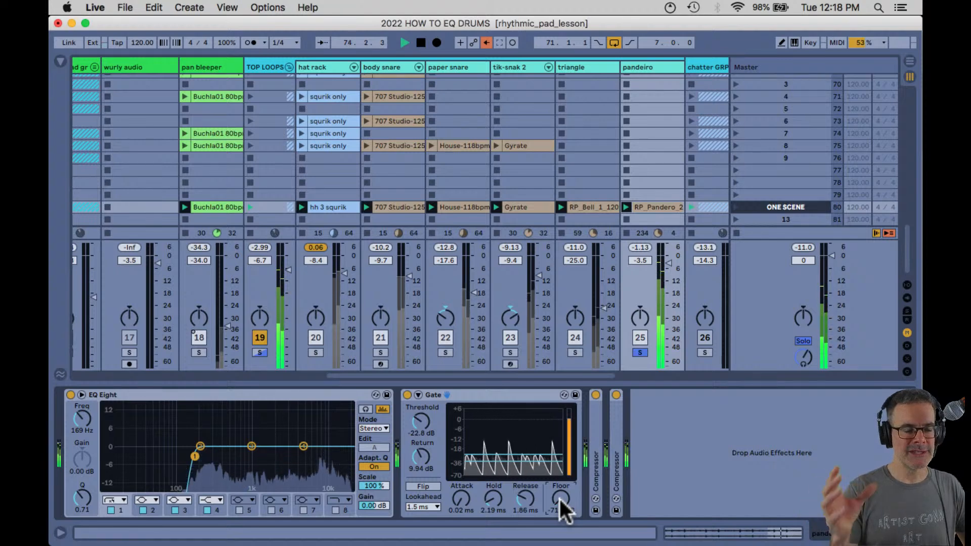
pyautogui.moveTo(559, 496); pyautogui.dragTo(559, 497)
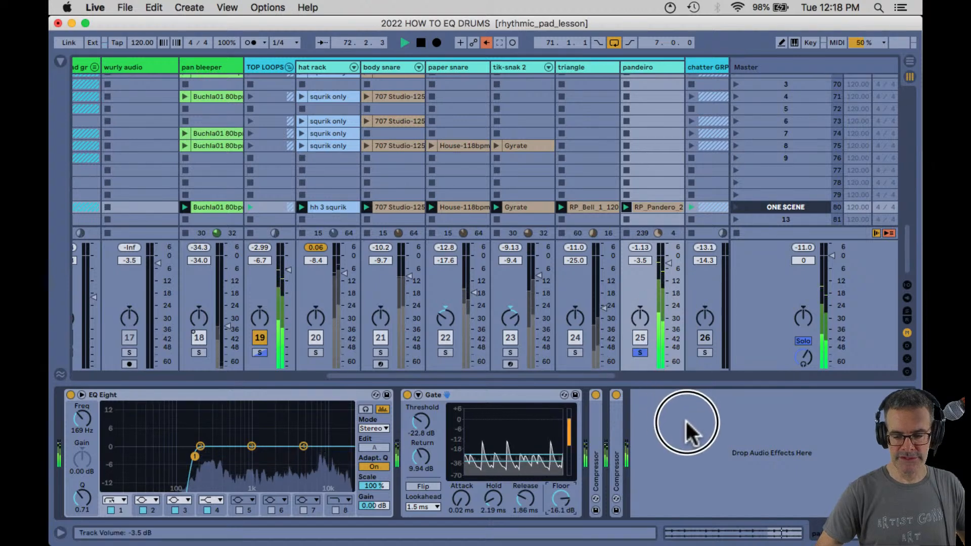
# Unsolo pandeiro, mute hat rack, body snare, paper snare and tik-snak 2, and select the pandeiro track.
pyautogui.click(640, 353)
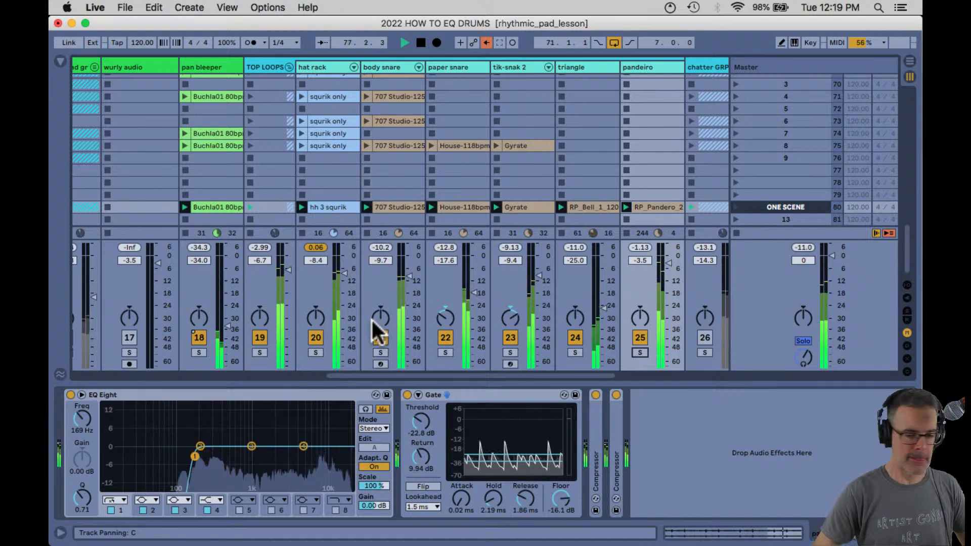
pyautogui.click(315, 338)
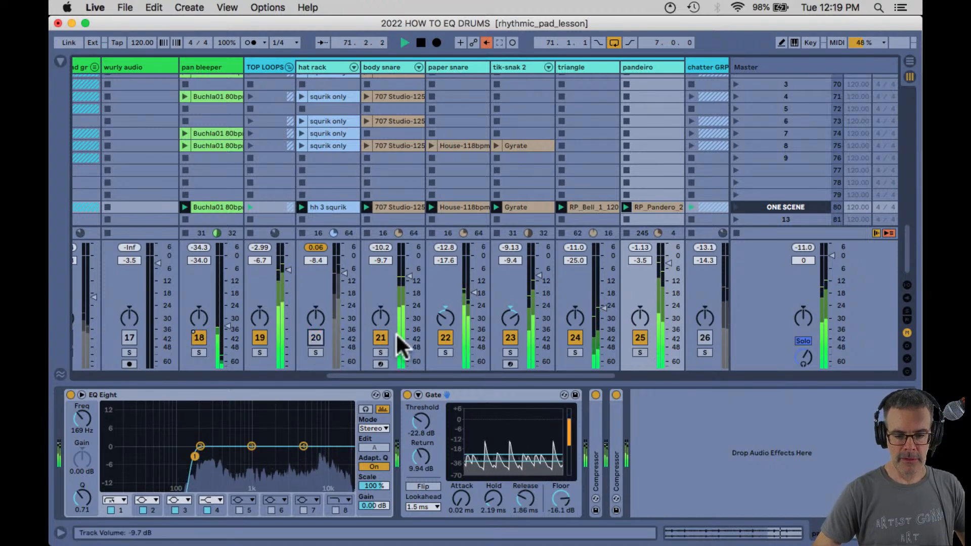
pyautogui.click(380, 338)
pyautogui.click(446, 338)
pyautogui.click(510, 338)
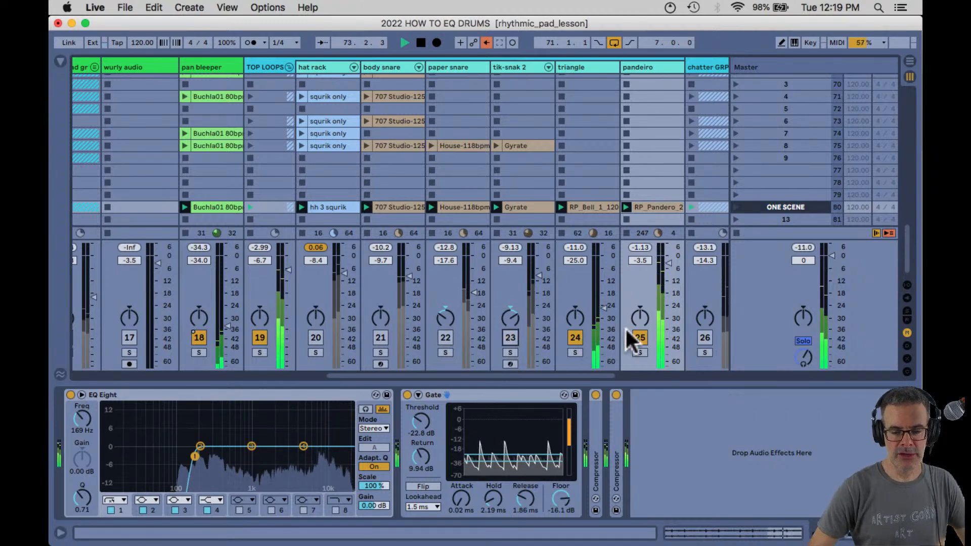
pyautogui.click(640, 68)
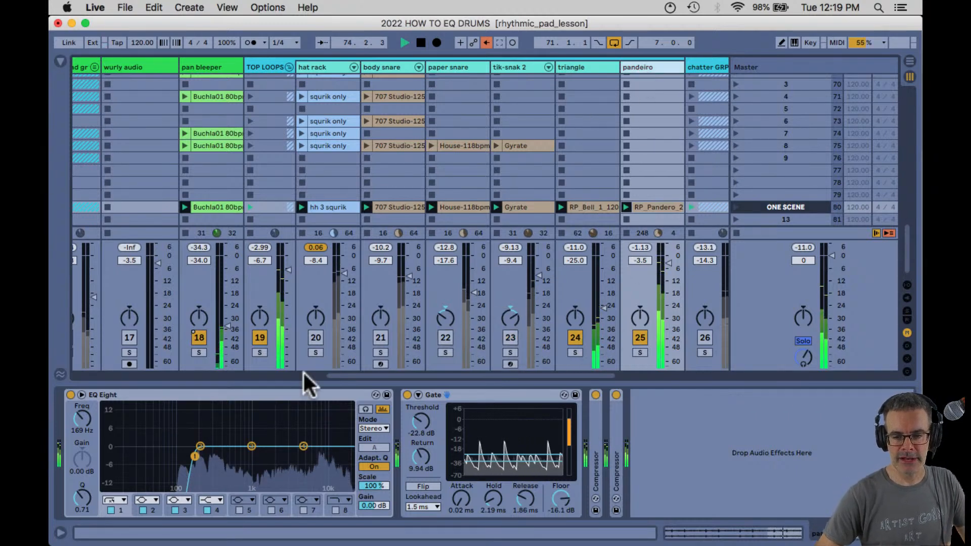
# Raise pandeiro's EQ Eight low cut to 2.02 kHz, bring triangle up to -15.0 dB, and pan triangle left and pandeiro to 19R.
pyautogui.moveTo(197, 452); pyautogui.dragTo(274, 457)
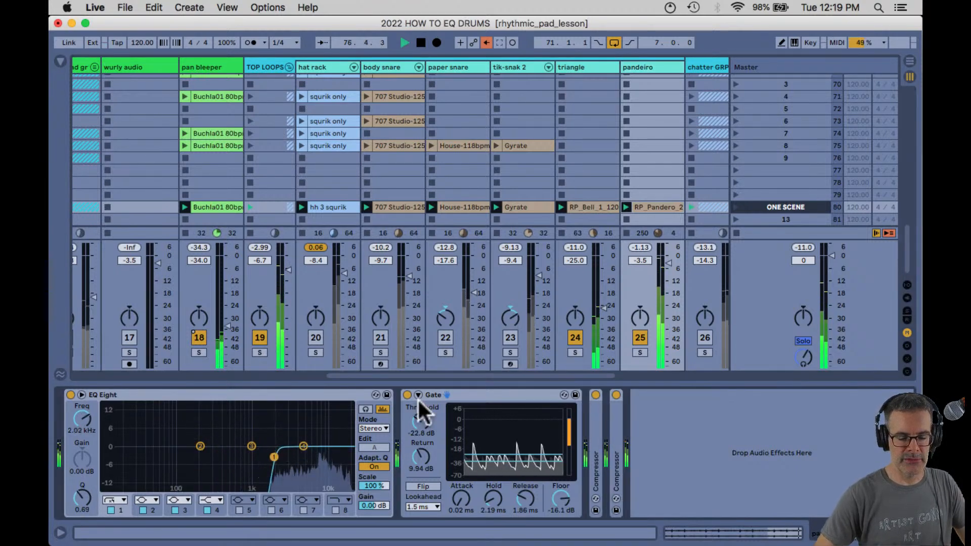
pyautogui.click(603, 307)
pyautogui.moveTo(603, 308); pyautogui.dragTo(575, 316)
pyautogui.moveTo(640, 320); pyautogui.dragTo(636, 313)
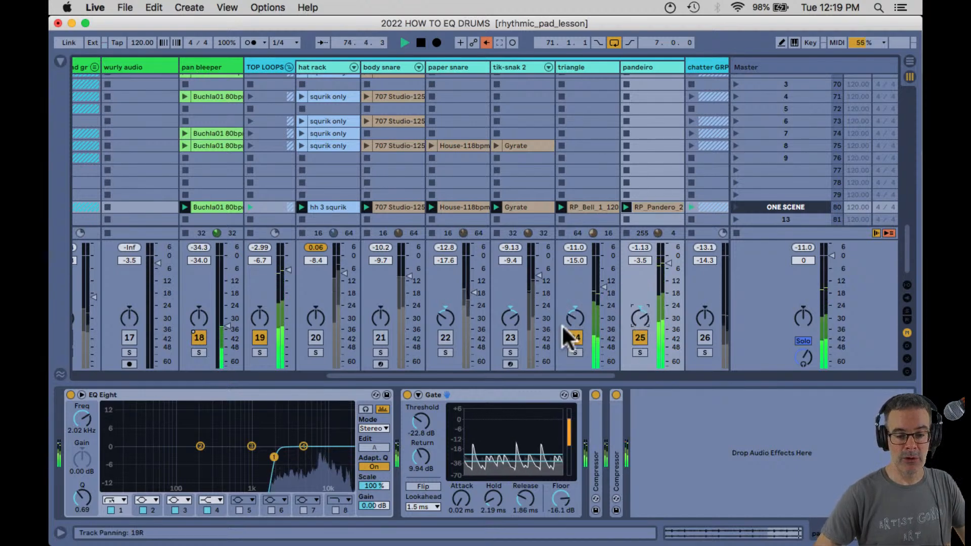
# Unmute hat rack, show its chains, lower the THMA_Hat chain to about -17 dB, and raise the hat rack track to -3.5 dB.
pyautogui.click(316, 338)
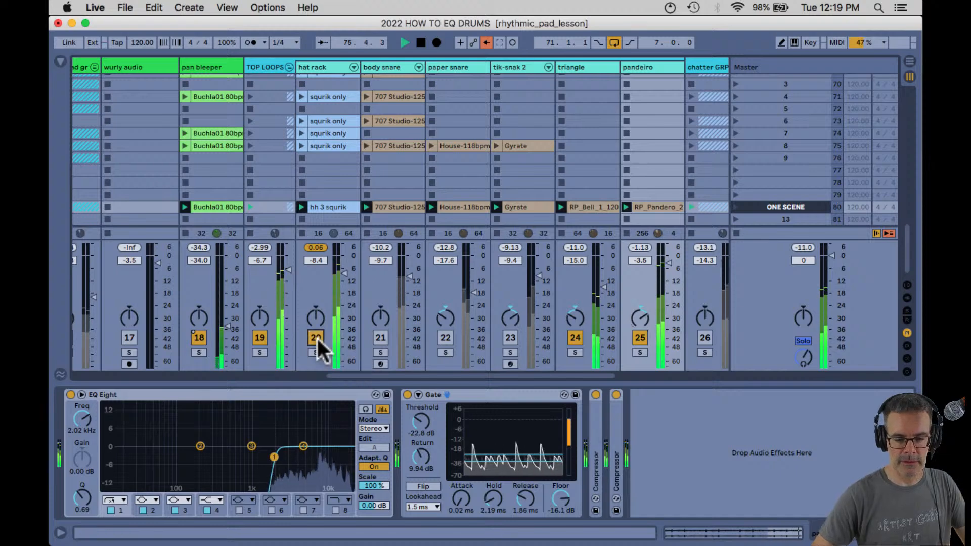
pyautogui.click(354, 67)
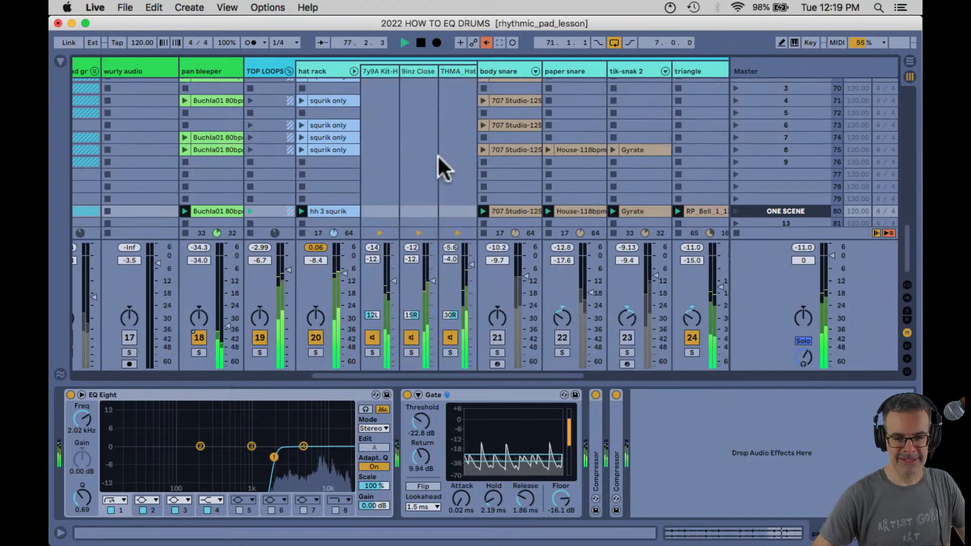
pyautogui.click(450, 338)
pyautogui.click(450, 339)
pyautogui.moveTo(470, 264)
pyautogui.mouseDown()
pyautogui.moveTo(470, 282)
pyautogui.moveTo(470, 263)
pyautogui.mouseUp()
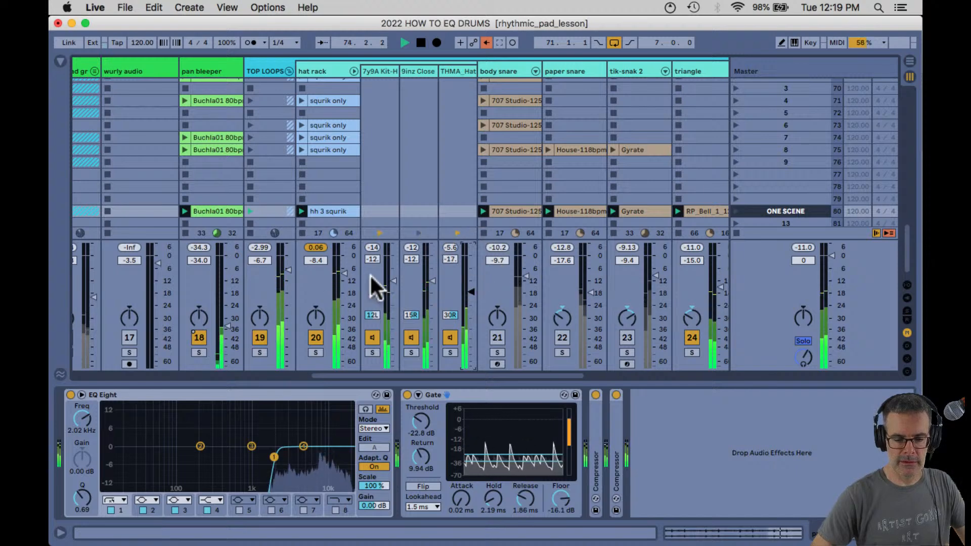
pyautogui.moveTo(344, 269); pyautogui.dragTo(345, 264)
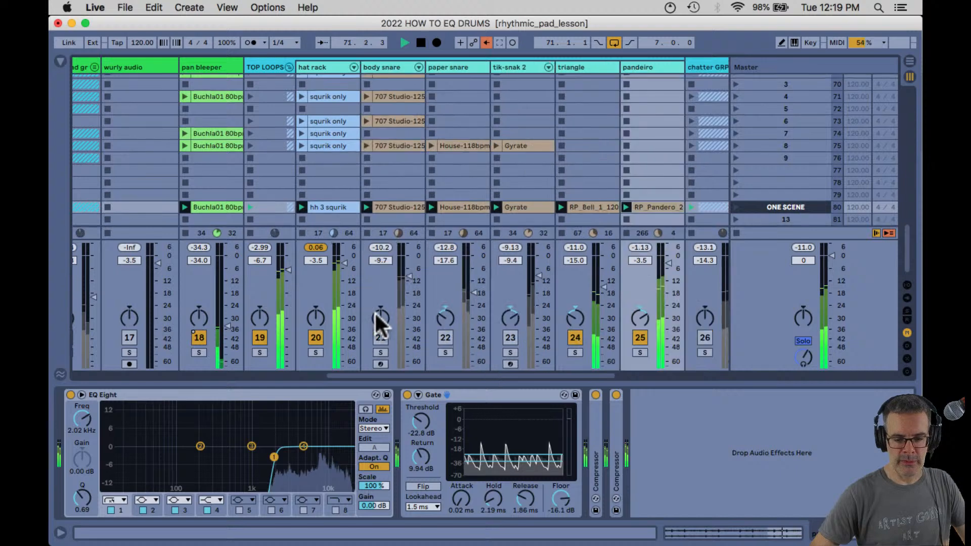
# Unmute body snare, paper snare and tik-snak 2.
pyautogui.click(381, 336)
pyautogui.click(439, 334)
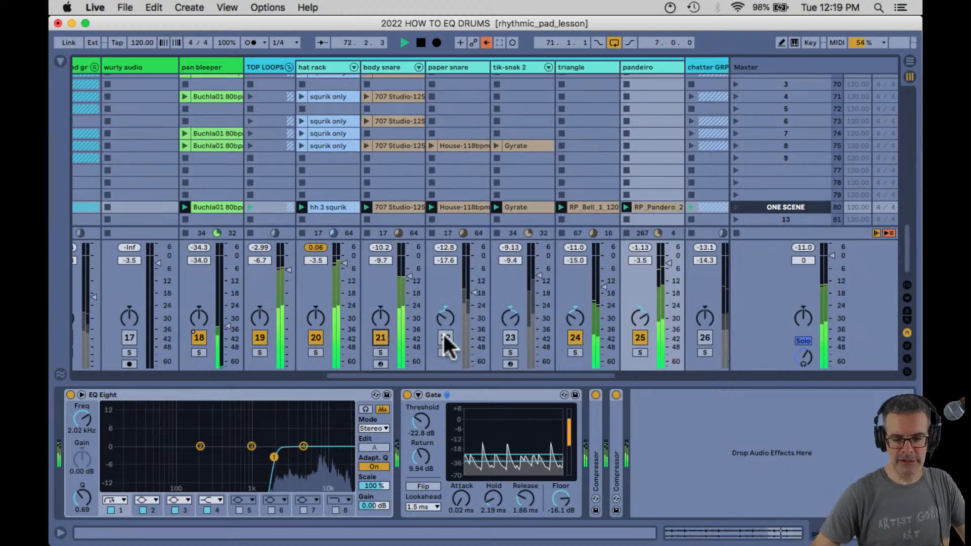
pyautogui.click(508, 336)
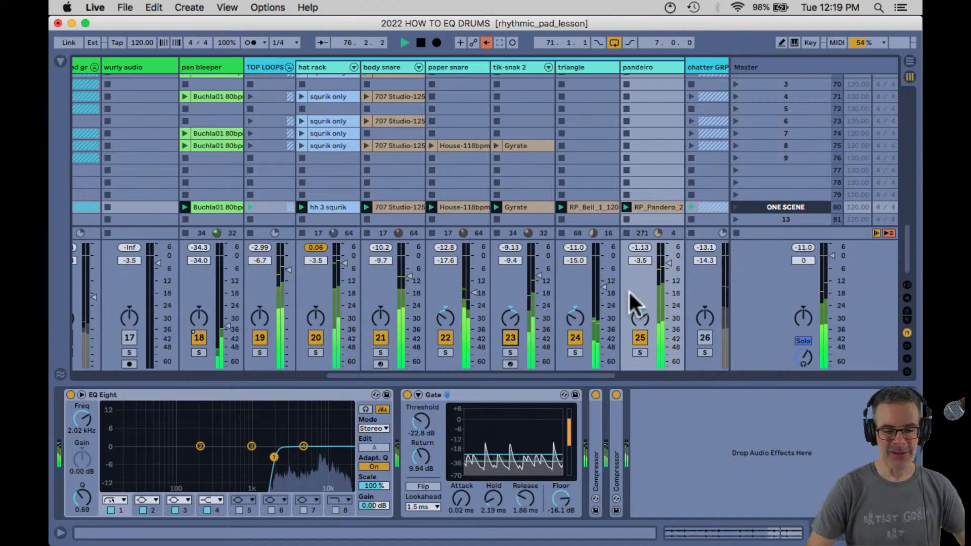
# Unmute the LO track and raise the DRUM BUS volume to -5.0 dB.
pyautogui.hscroll(10, 646, 347)
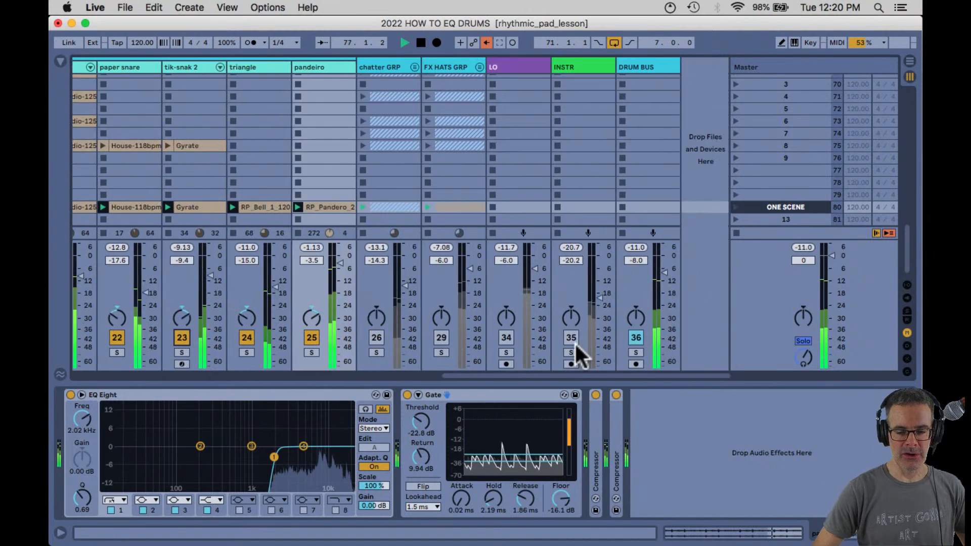
pyautogui.click(506, 338)
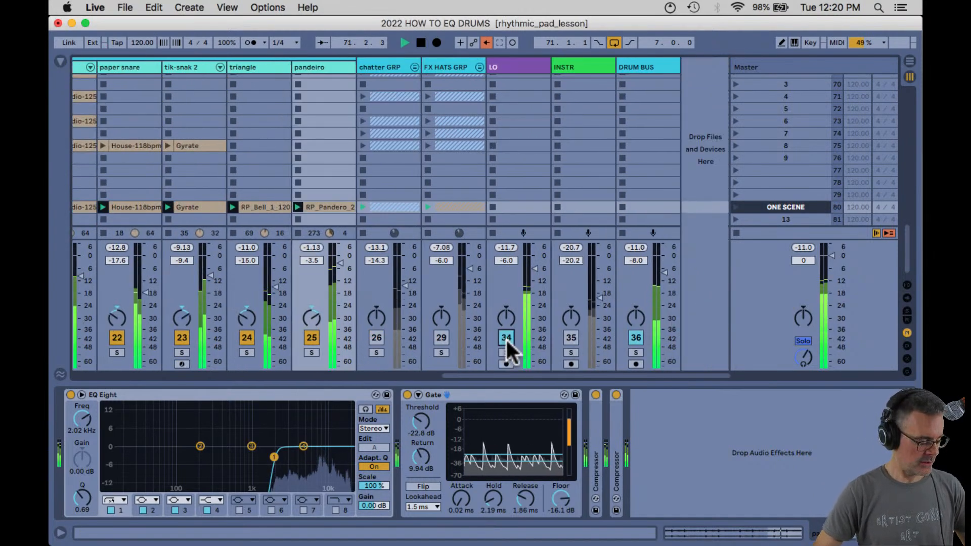
pyautogui.moveTo(665, 267); pyautogui.dragTo(666, 268)
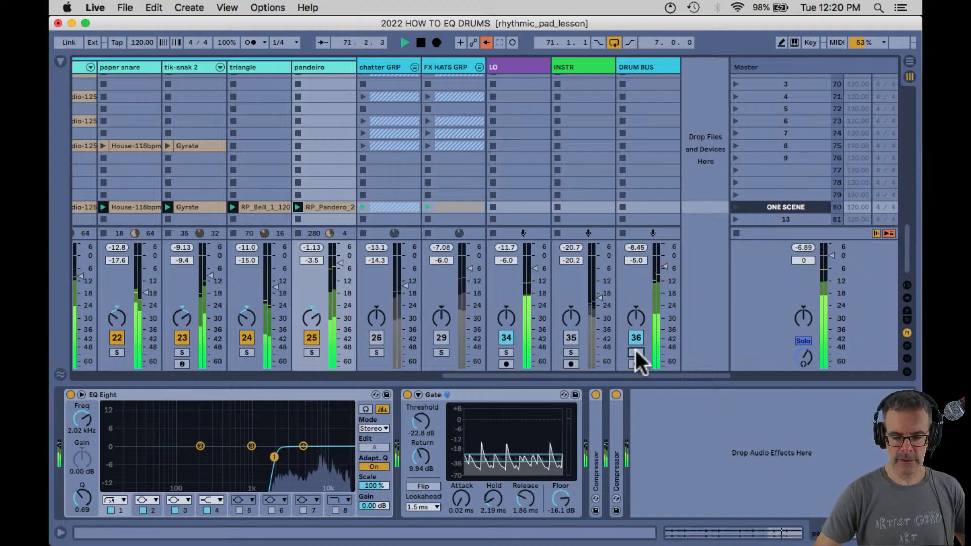
# Solo the TOP LOOPS group, turn on its Auto Filter, set the high-pass to 123 Hz with 22% resonance, and fold the group.
pyautogui.hscroll(-3, 434, 256)
pyautogui.hscroll(-3, 433, 254)
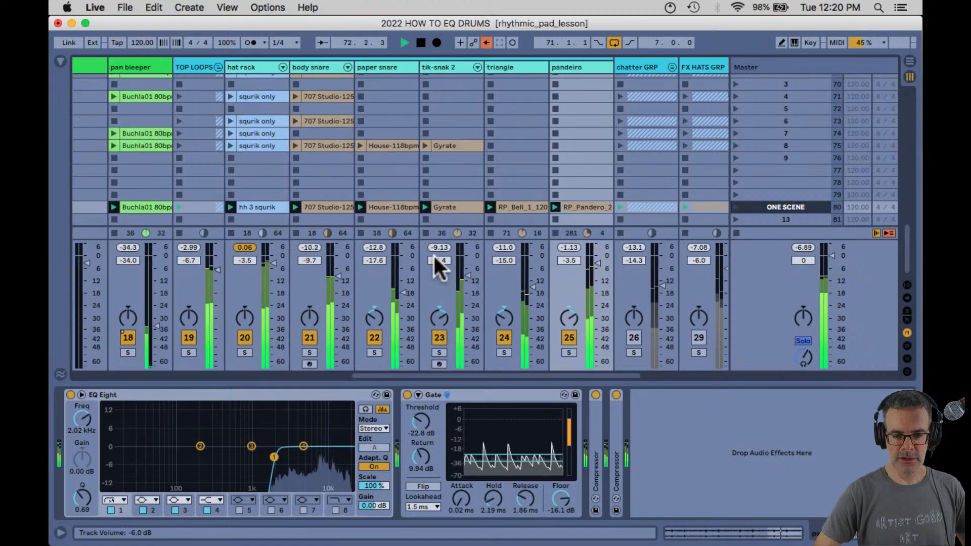
pyautogui.click(209, 352)
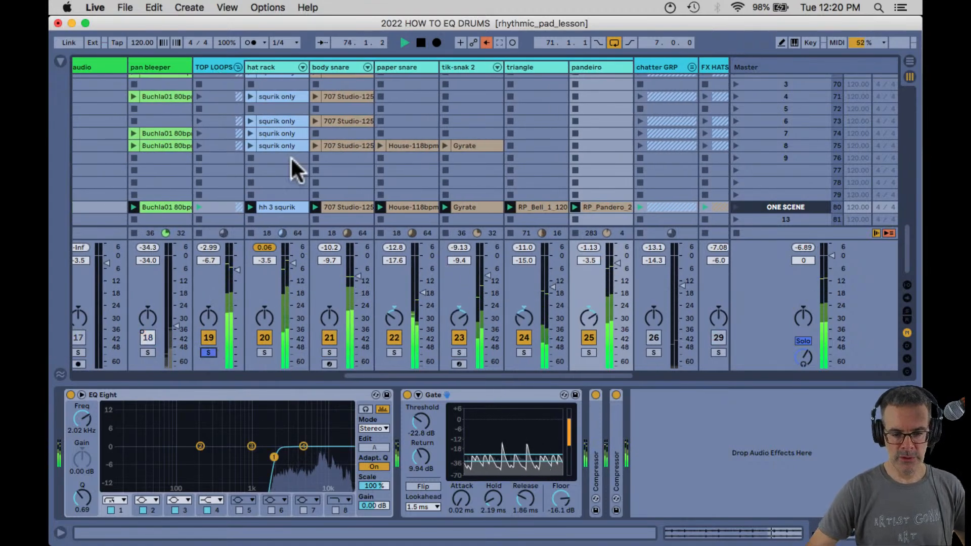
pyautogui.click(327, 210)
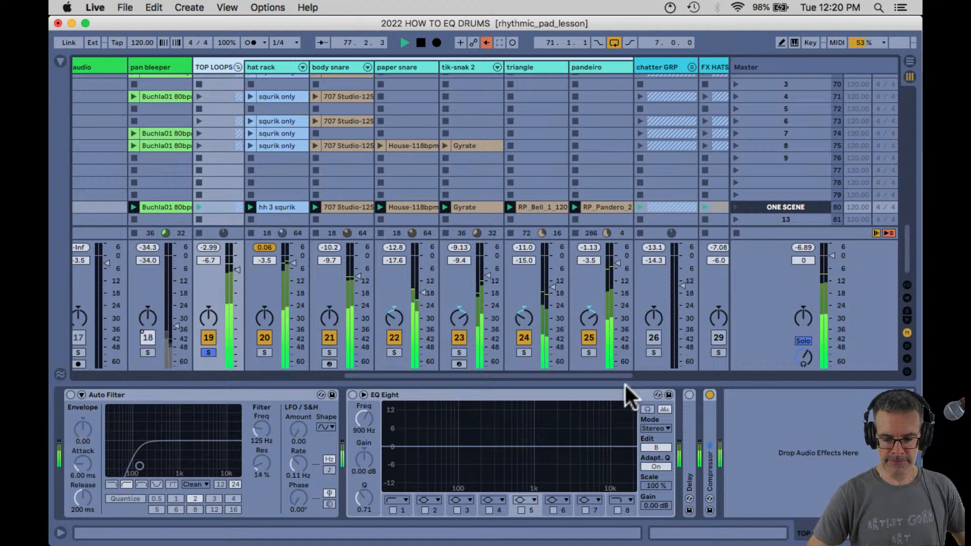
pyautogui.click(70, 395)
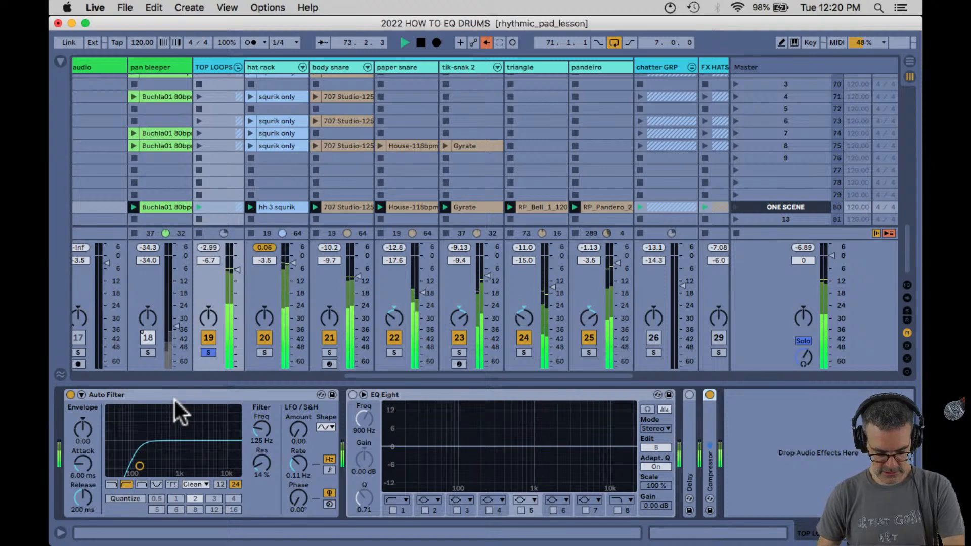
pyautogui.click(174, 399)
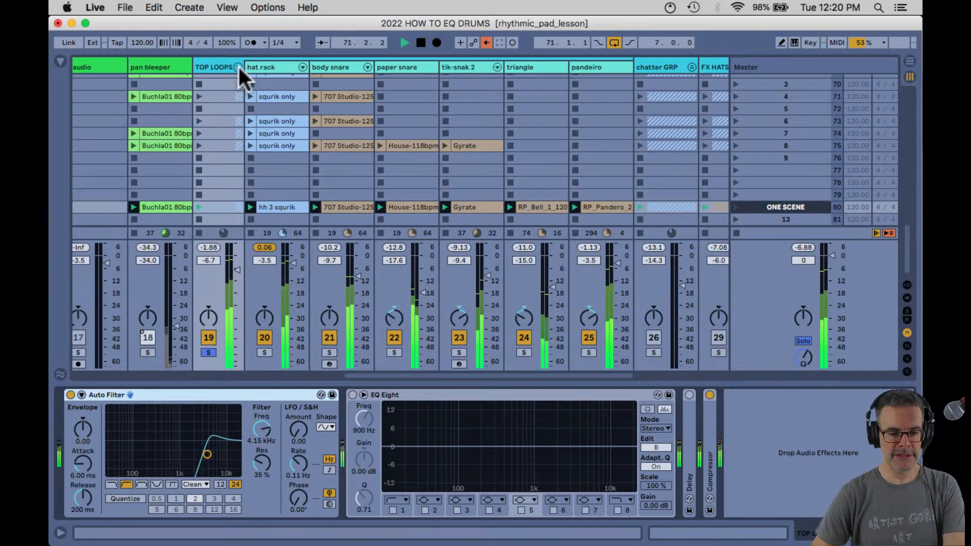
pyautogui.doubleClick(219, 68)
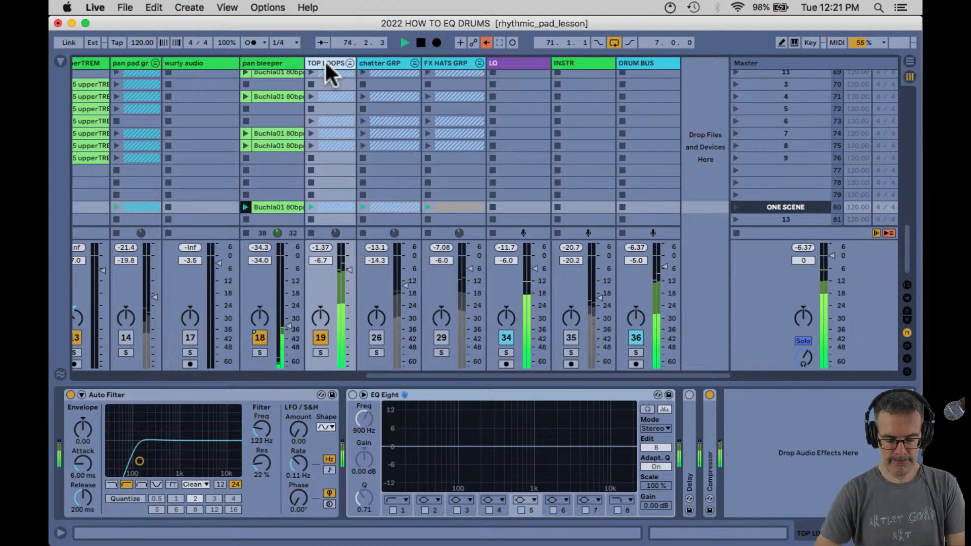
# Turn on TOP LOOPS' EQ Eight, cutting 394 Hz by 12.1 dB and 685 Hz by 11.6 dB and boosting 2.22 kHz by 1.52 dB.
pyautogui.click(352, 395)
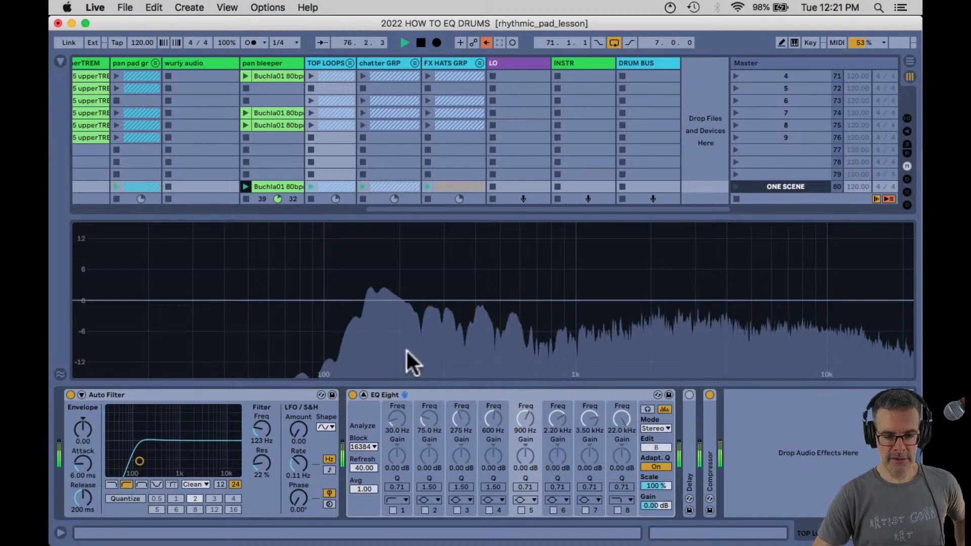
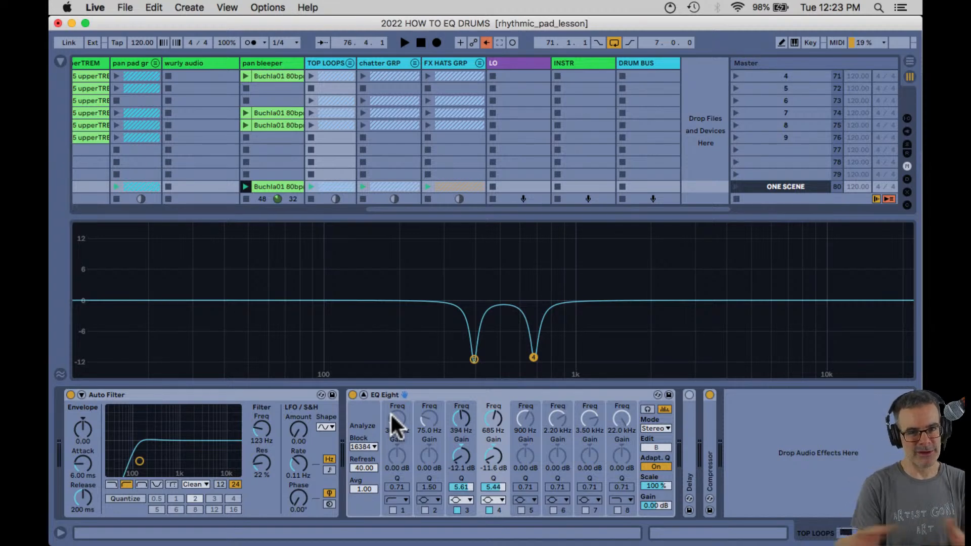
pyautogui.press('space')
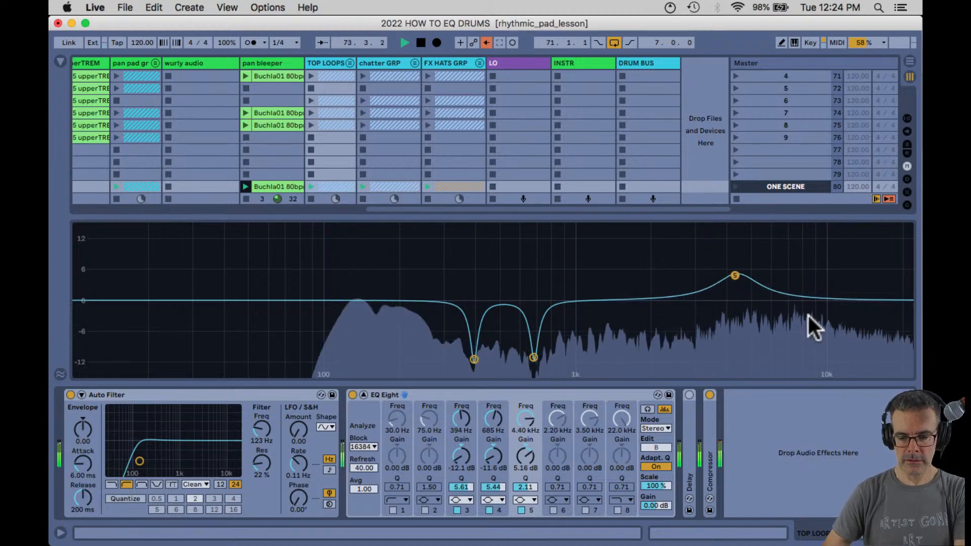
pyautogui.moveTo(833, 217); pyautogui.dragTo(827, 118)
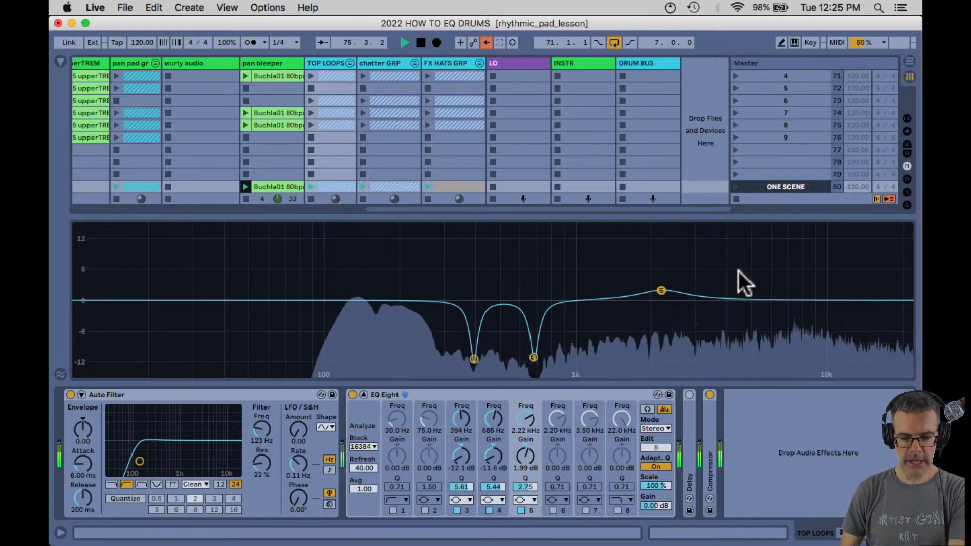
pyautogui.press('space')
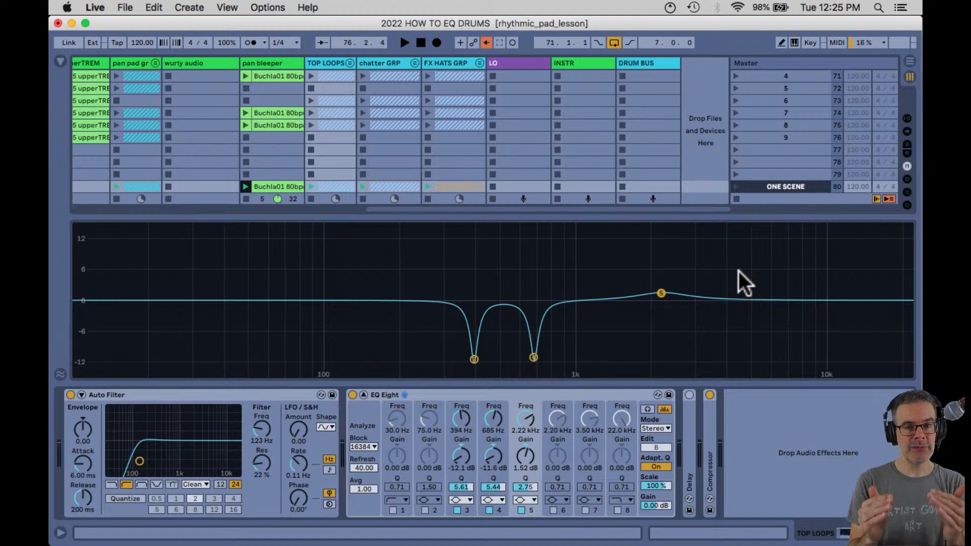
pyautogui.press('space')
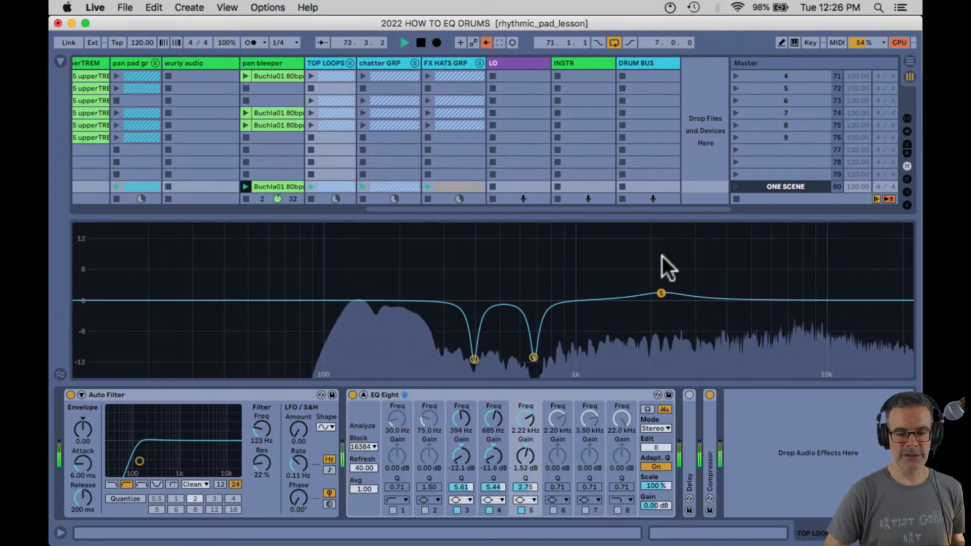
# Return to the mixer, expand the Compressor and Delay on TOP LOOPS, and turn on the Delay.
pyautogui.press('alt+super+m')
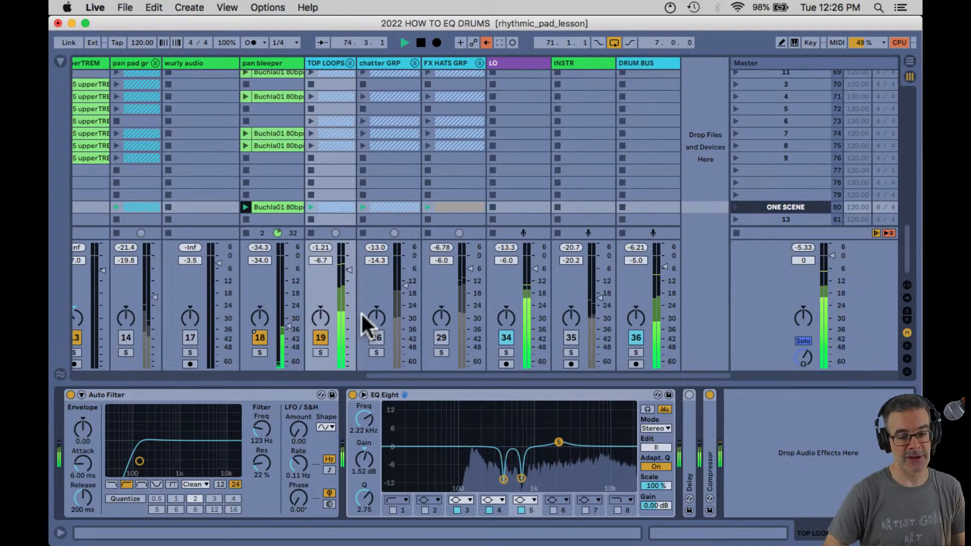
pyautogui.doubleClick(711, 441)
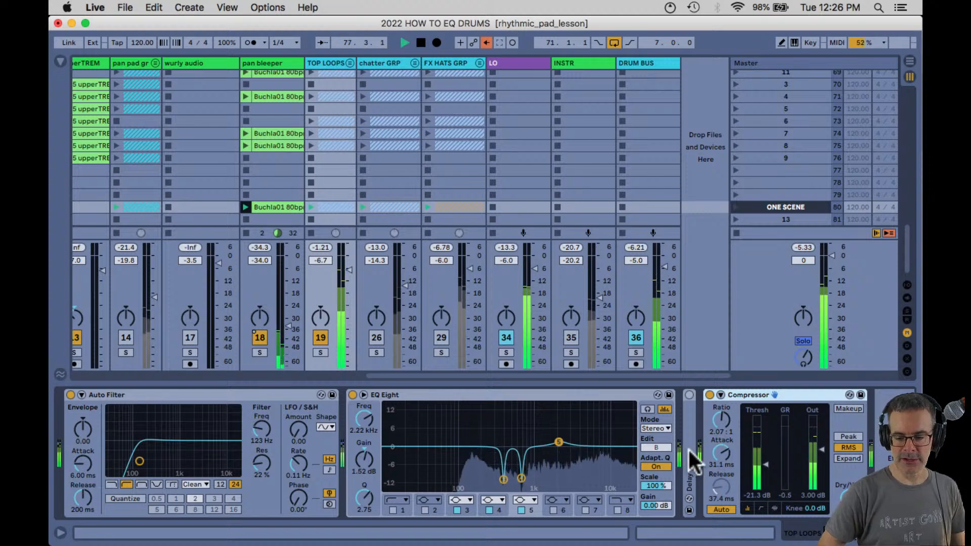
pyautogui.doubleClick(688, 448)
pyautogui.hscroll(5, 636, 450)
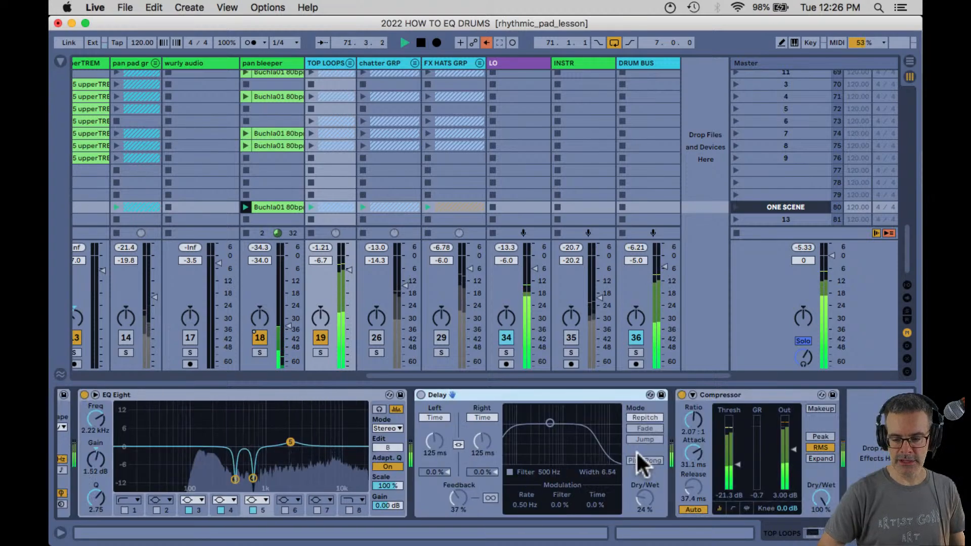
pyautogui.click(420, 395)
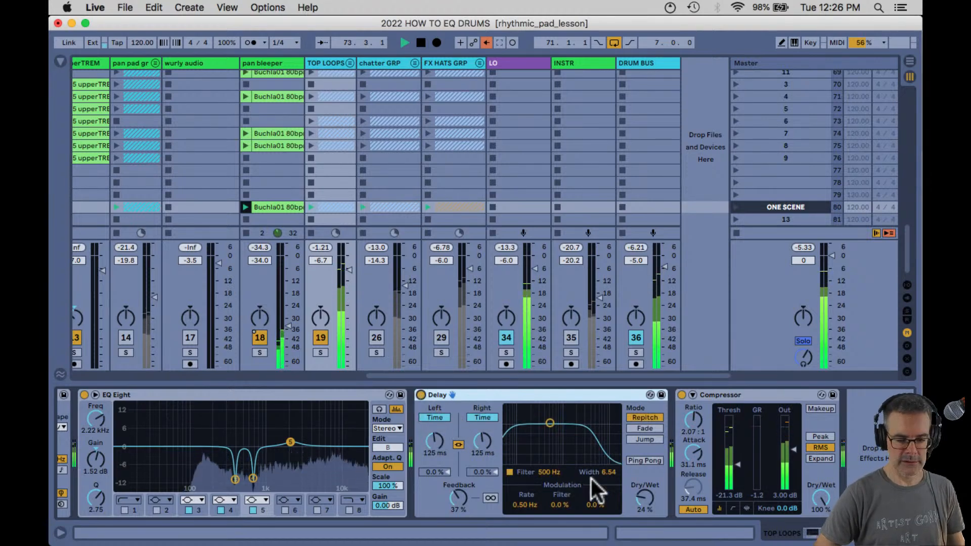
# Raise the Delay's Dry/Wet to 51% and compare the TOP LOOPS sound with the Delay bypassed.
pyautogui.click(642, 501)
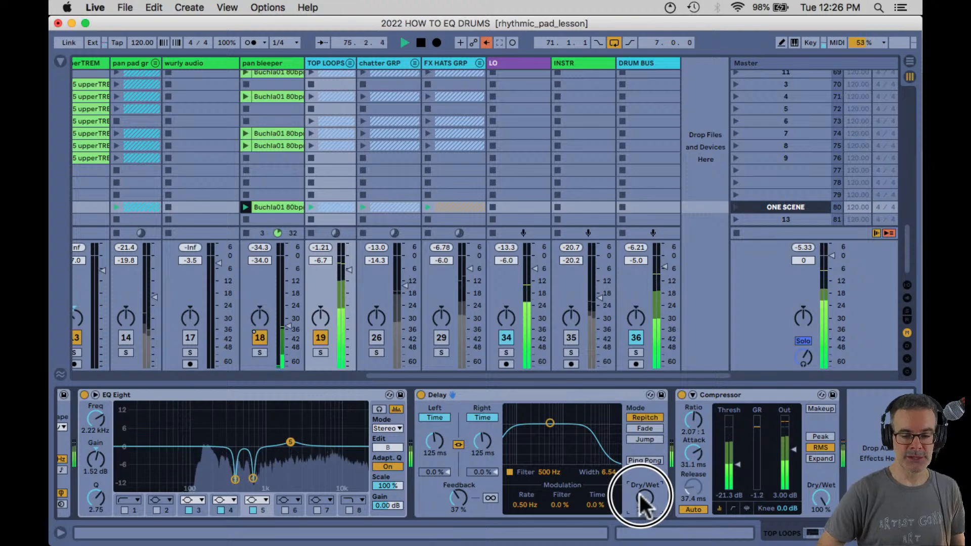
pyautogui.moveTo(640, 495); pyautogui.dragTo(641, 497)
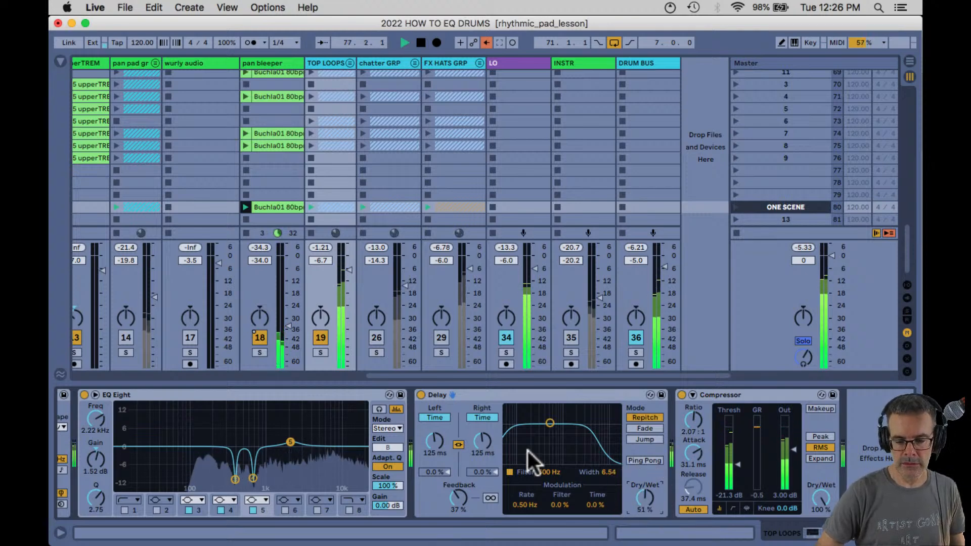
pyautogui.click(421, 394)
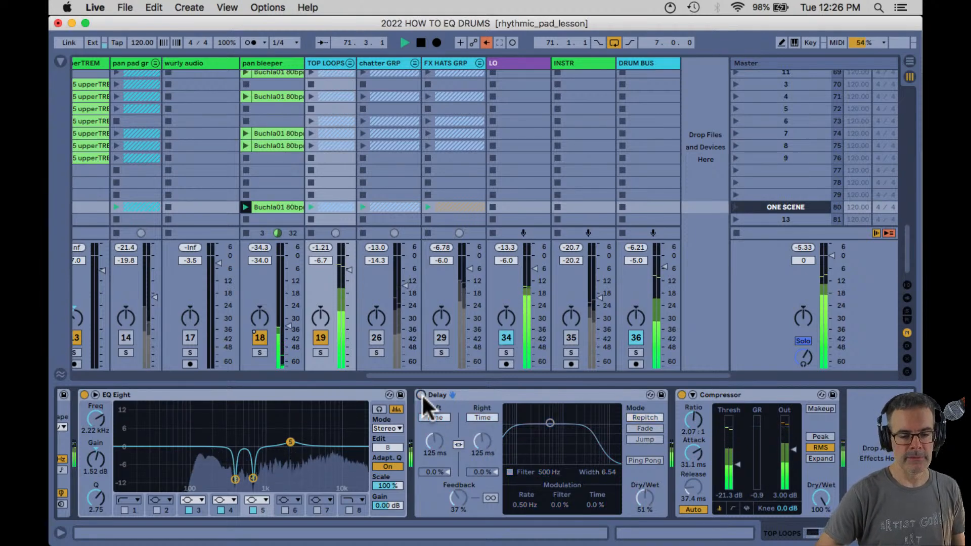
pyautogui.click(421, 395)
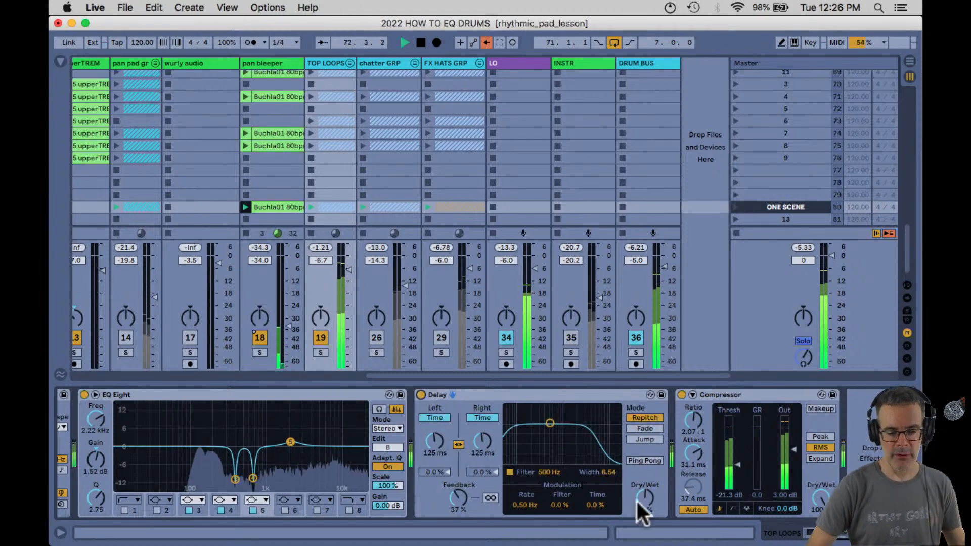
# Set the Delay's Dry/Wet to 10% and compare the group with the Delay off and on, leaving it on.
pyautogui.moveTo(642, 496); pyautogui.dragTo(644, 502)
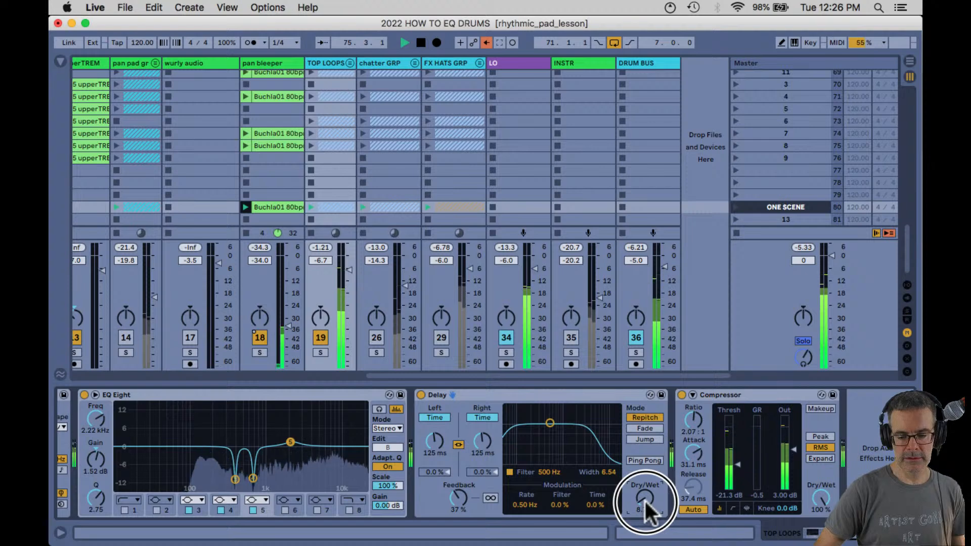
pyautogui.write('10')
pyautogui.press('Return')
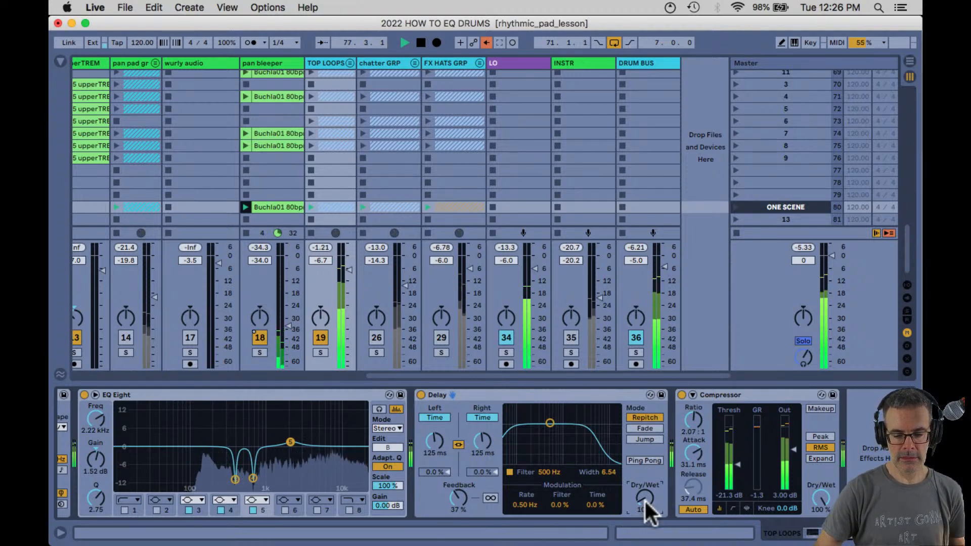
pyautogui.click(421, 395)
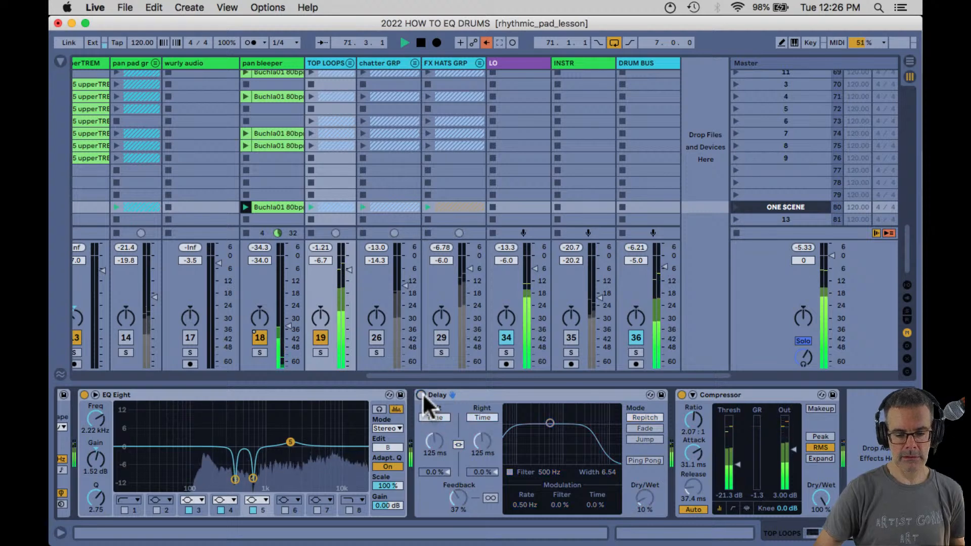
pyautogui.click(421, 395)
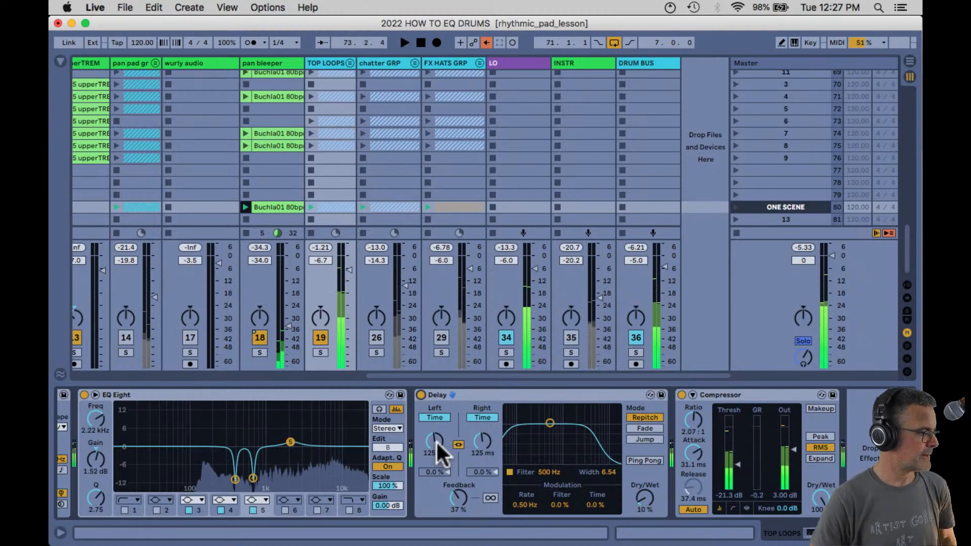
# Restart playback and compare the mix with the TOP LOOPS group muted and unmuted, leaving the group active.
pyautogui.press('space')
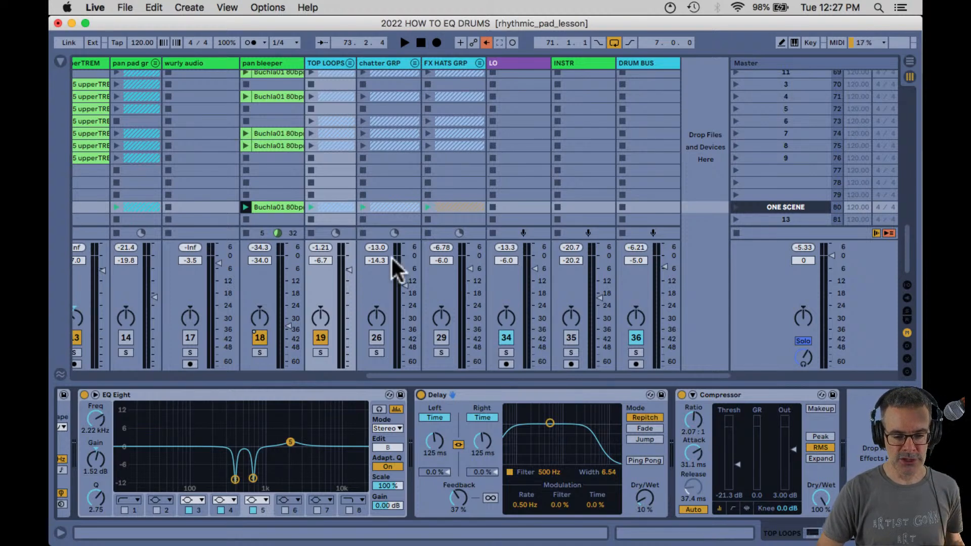
pyautogui.press('space')
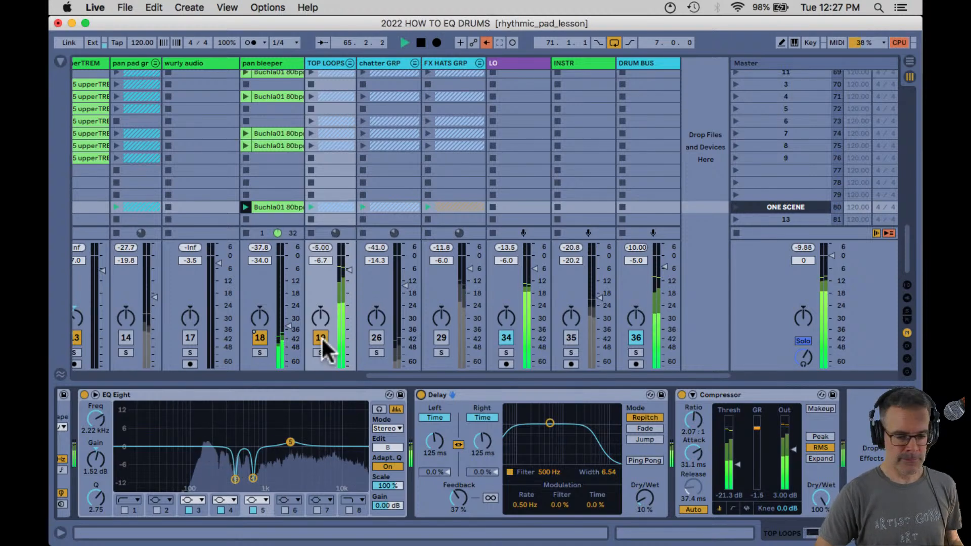
pyautogui.click(317, 335)
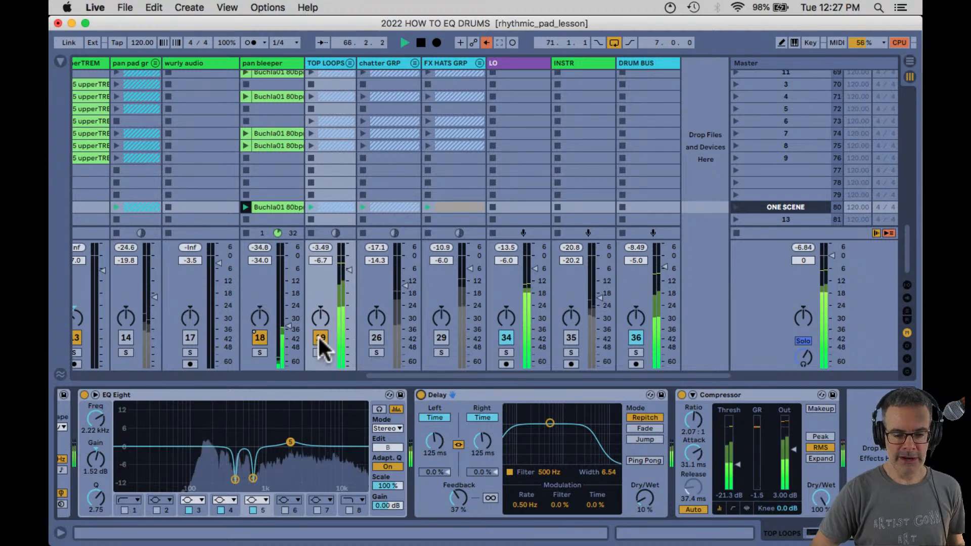
pyautogui.click(318, 335)
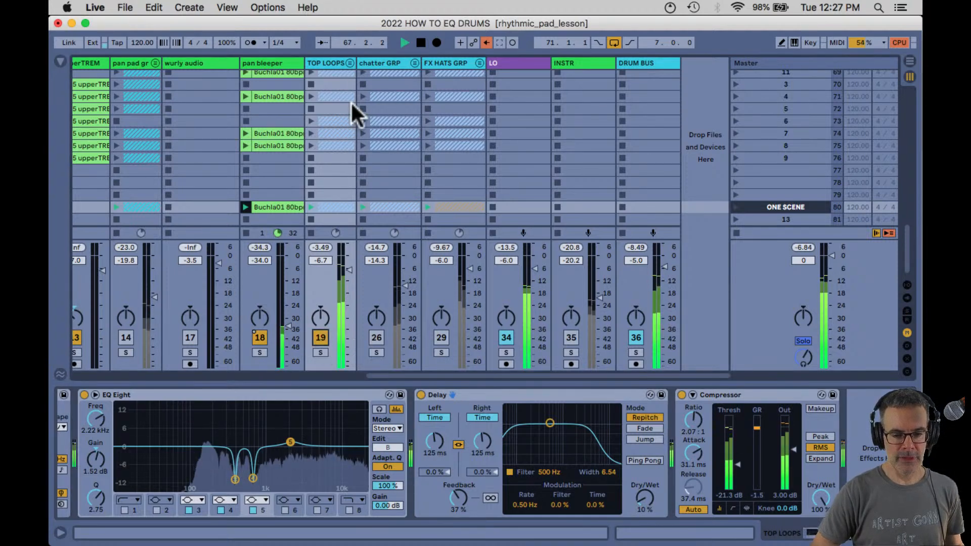
# Unfold the TOP LOOPS group, compare its sound with the EQ Eight bypassed and active, and stop playback.
pyautogui.click(349, 63)
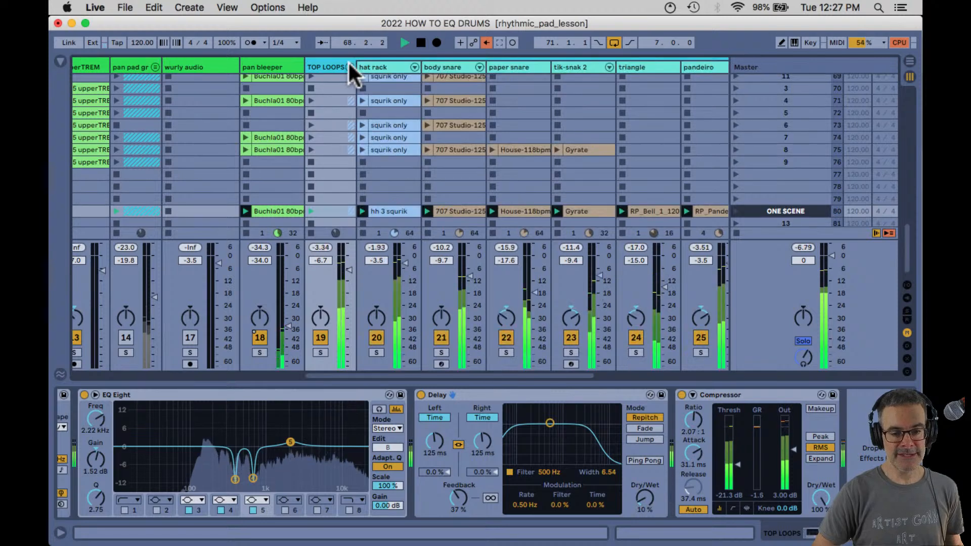
pyautogui.press('0')
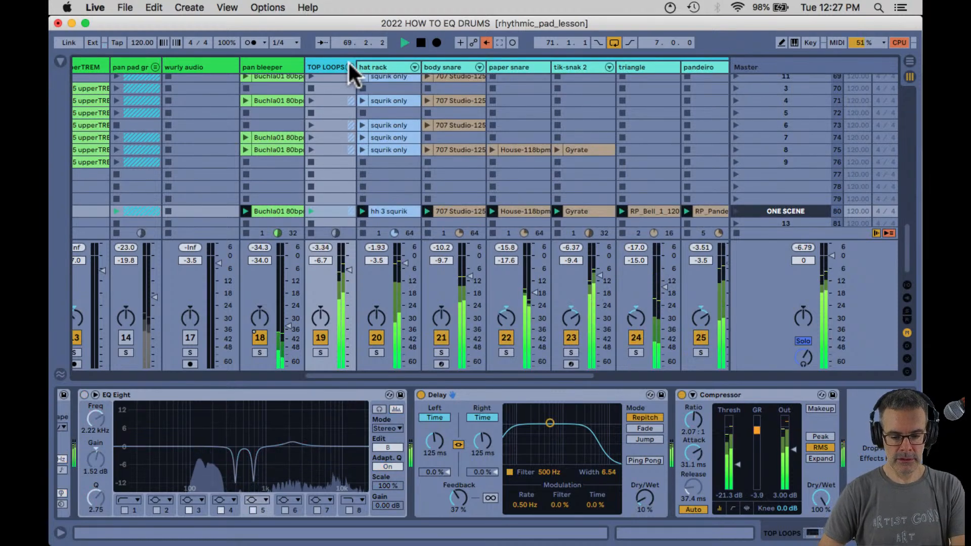
pyautogui.press('space')
# Examine the key mappings that switch the drum tracks' EQ Eight and Auto Filter devices on and off, then close the mapping view.
pyautogui.hscroll(4, 612, 284)
pyautogui.hscroll(2, 612, 284)
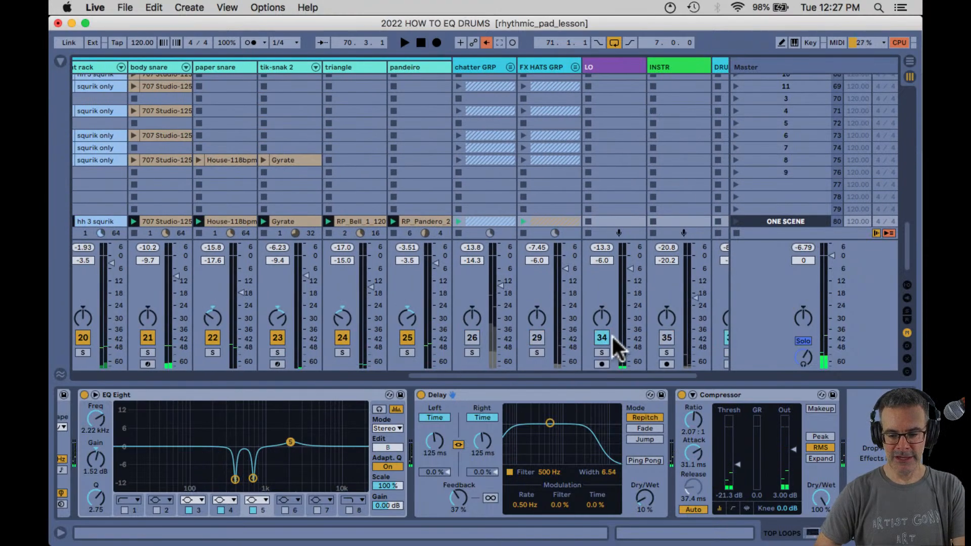
pyautogui.click(600, 334)
pyautogui.press('super+alt+b')
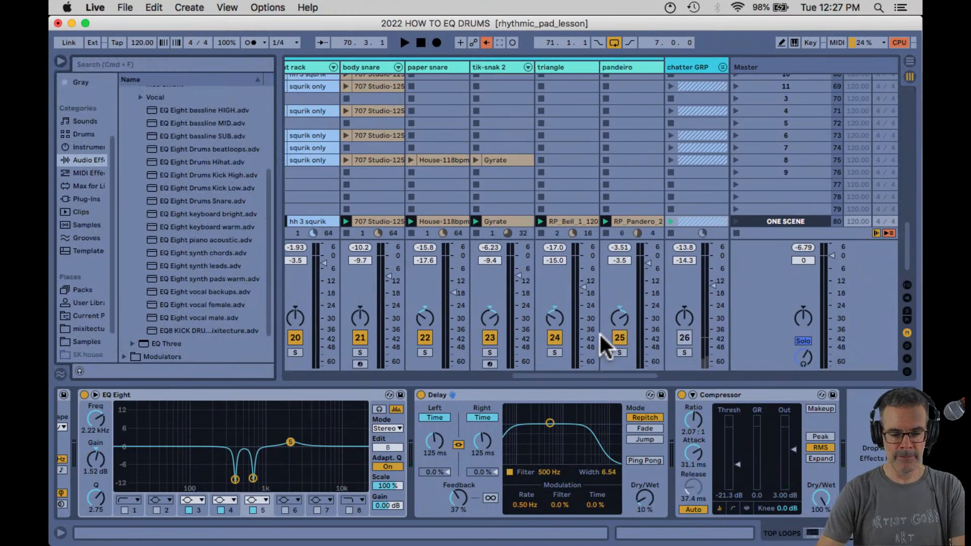
pyautogui.press('super+k')
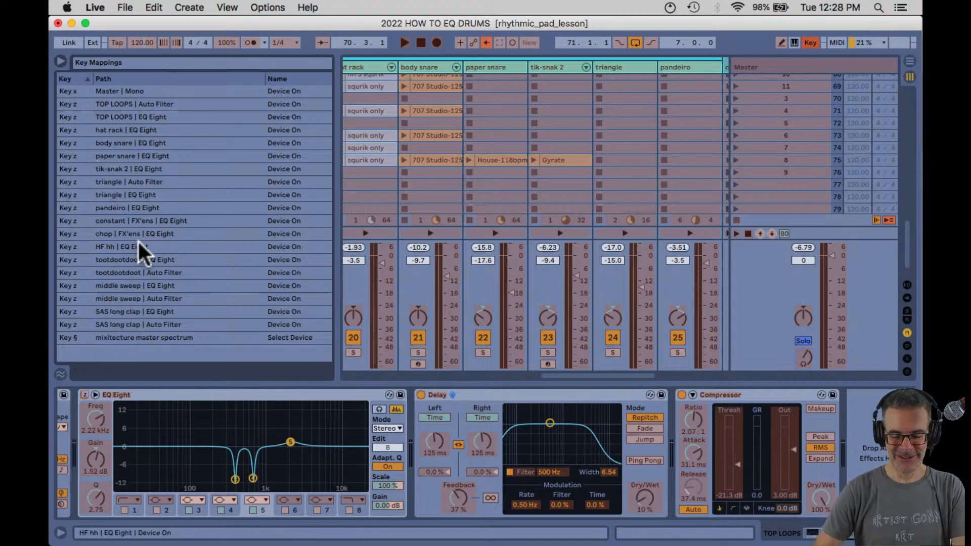
pyautogui.press('super+k')
pyautogui.press('alt+super+b')
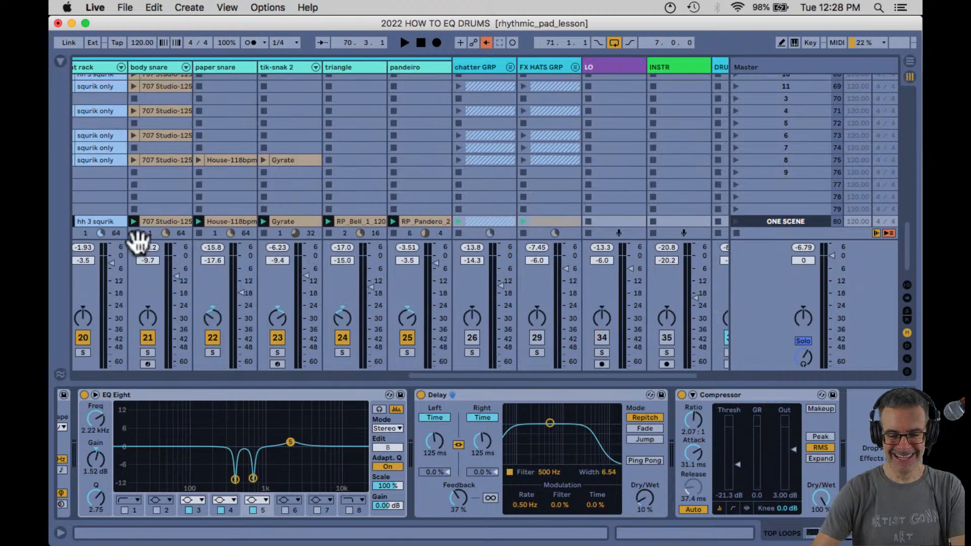
# View the pandeiro track's devices, then toggle the triangle track's EQ Eight and leave it off.
pyautogui.click(398, 65)
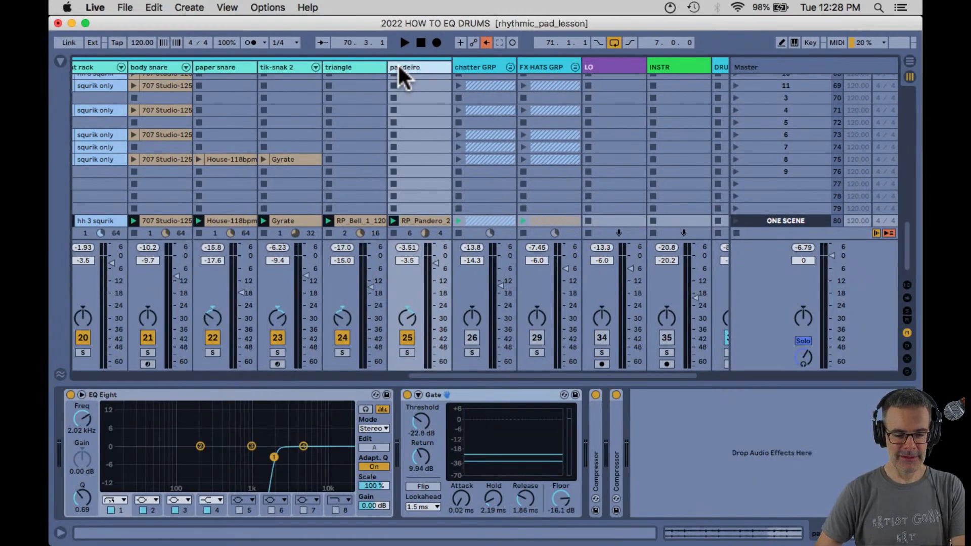
pyautogui.press('Left')
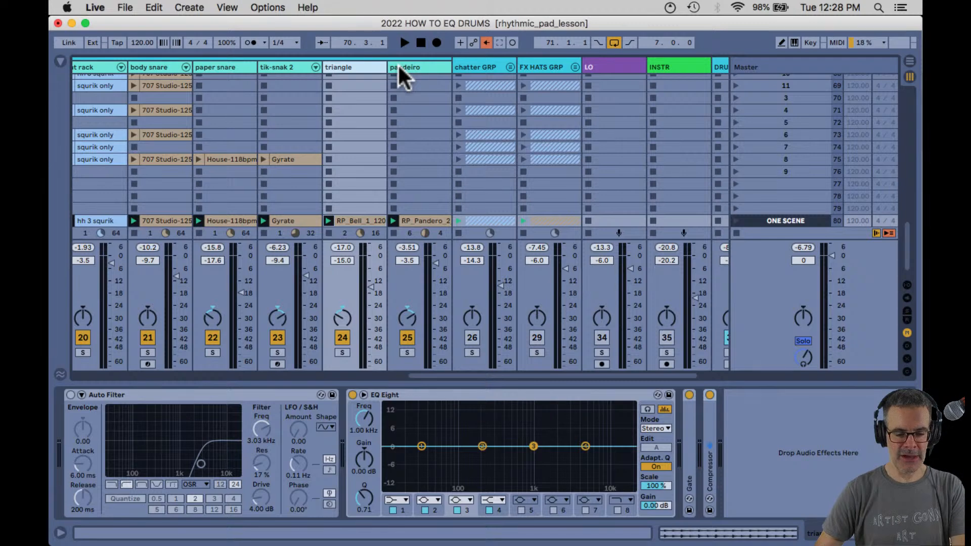
pyautogui.click(353, 393)
pyautogui.click(353, 392)
pyautogui.press('super+z')
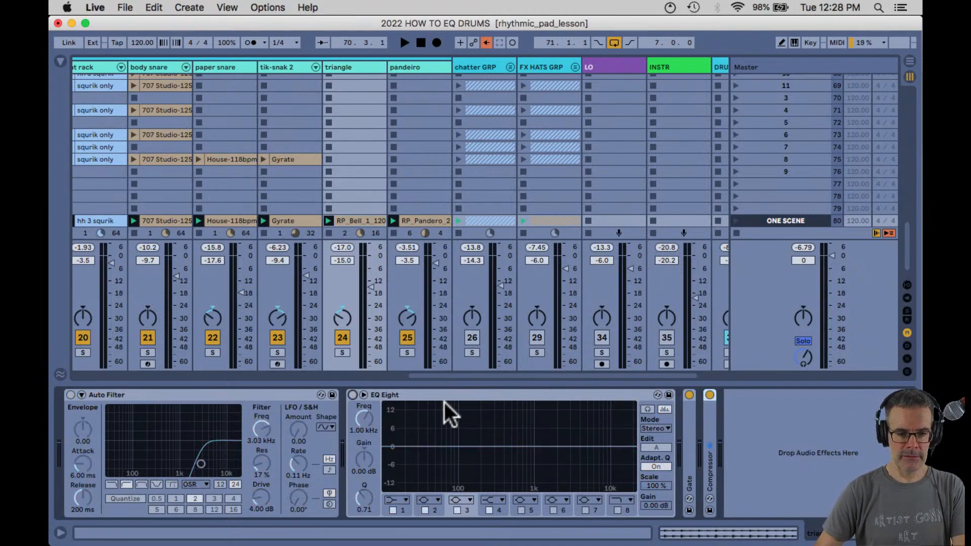
# Check the EQ Eight on/off state on the tik-snak 2, paper snare, body snare and hat rack tracks.
pyautogui.click(286, 65)
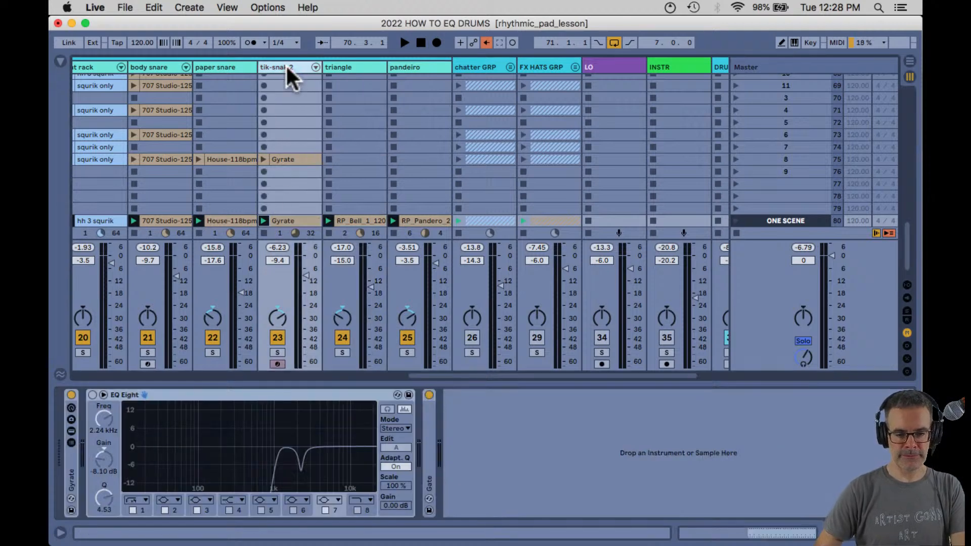
pyautogui.press('Left')
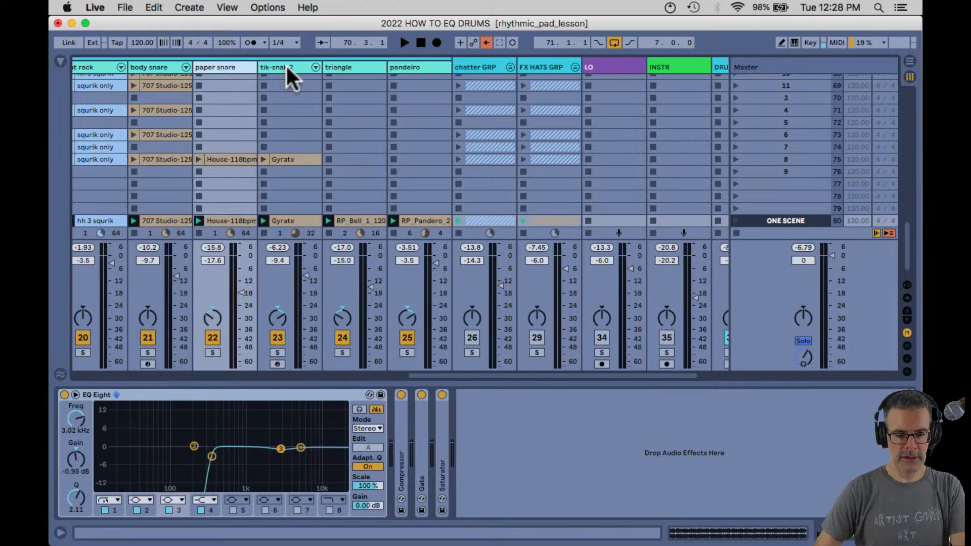
pyautogui.press('Left')
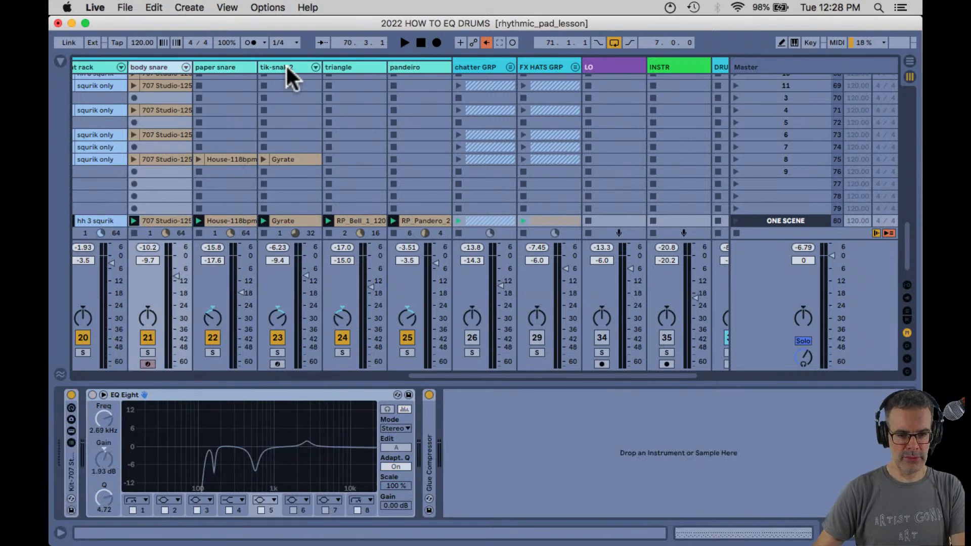
pyautogui.press('Left')
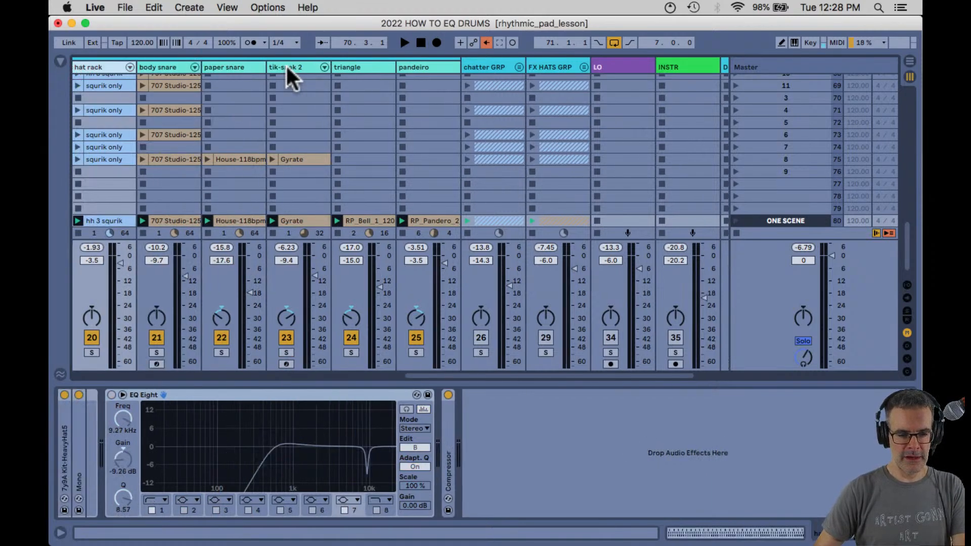
pyautogui.hscroll(-3, 296, 82)
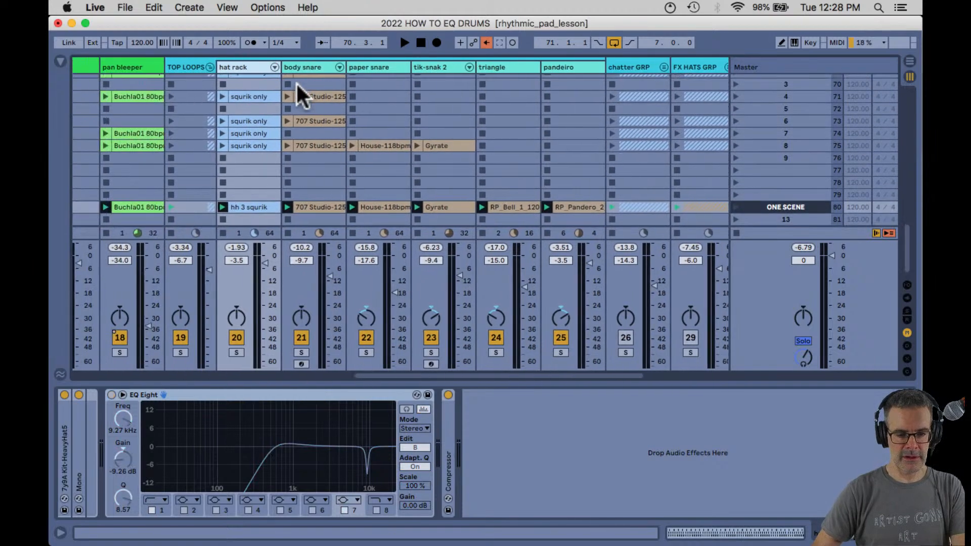
# Select the TOP LOOPS group and play the set with the group's EQ Eight bypassed.
pyautogui.click(188, 66)
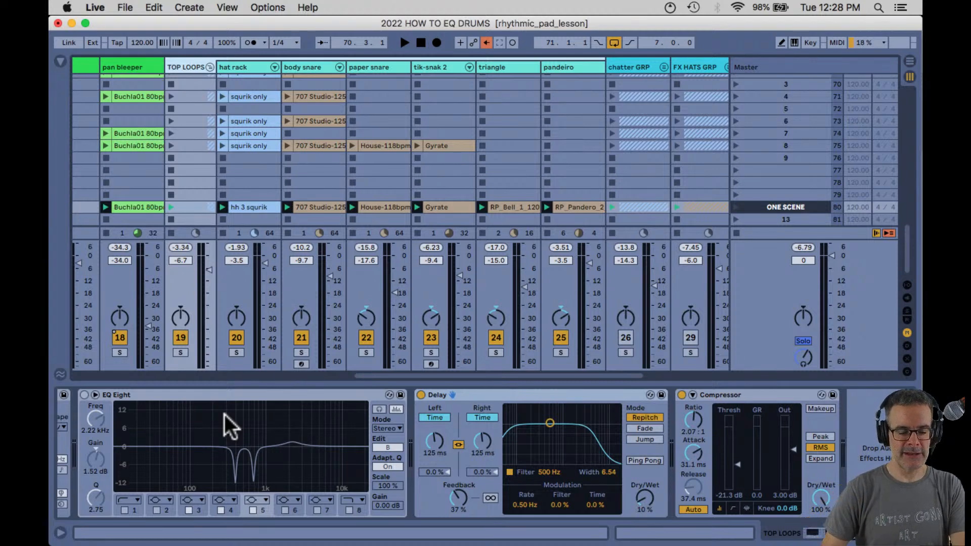
pyautogui.press('space')
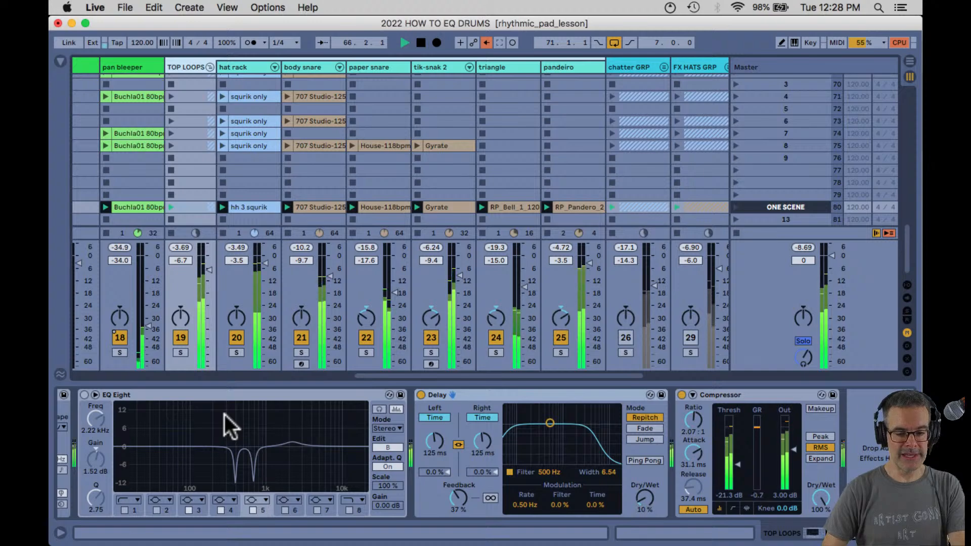
# Examine the playing loops' frequency content in the enlarged master spectrum analyzer, then return it to normal size.
pyautogui.press('End')
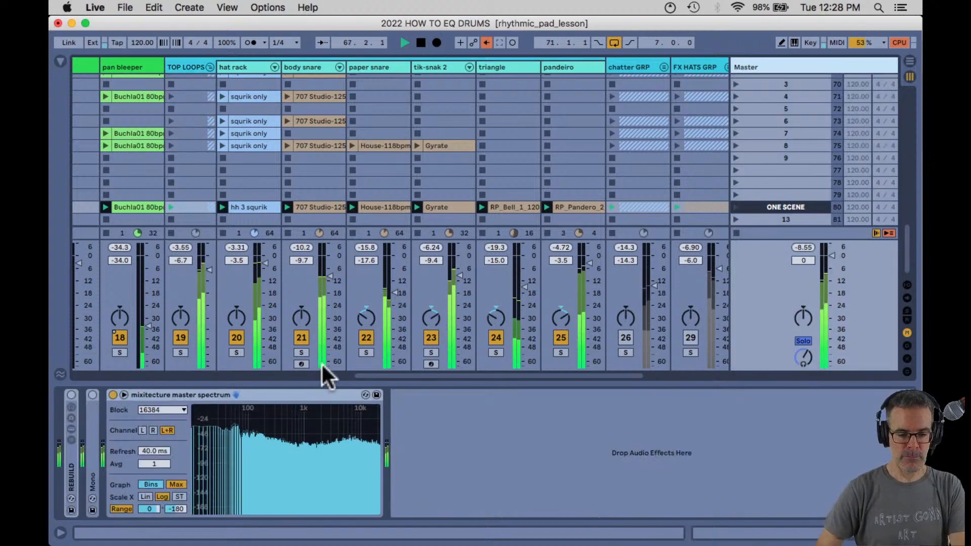
pyautogui.doubleClick(307, 421)
pyautogui.moveTo(421, 302)
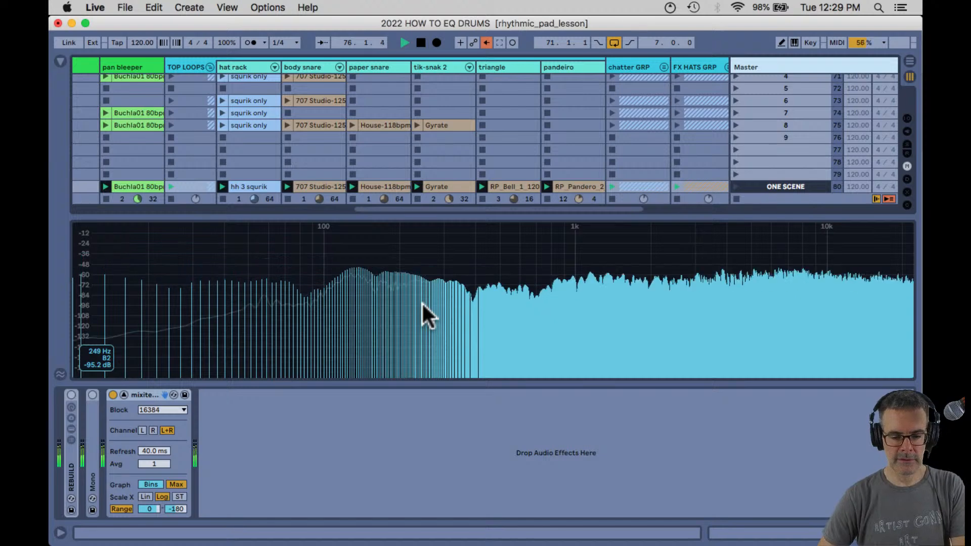
pyautogui.doubleClick(423, 304)
# Activate the LO track and play back the top loops together with the low end, then stop playback.
pyautogui.hscroll(5, 630, 311)
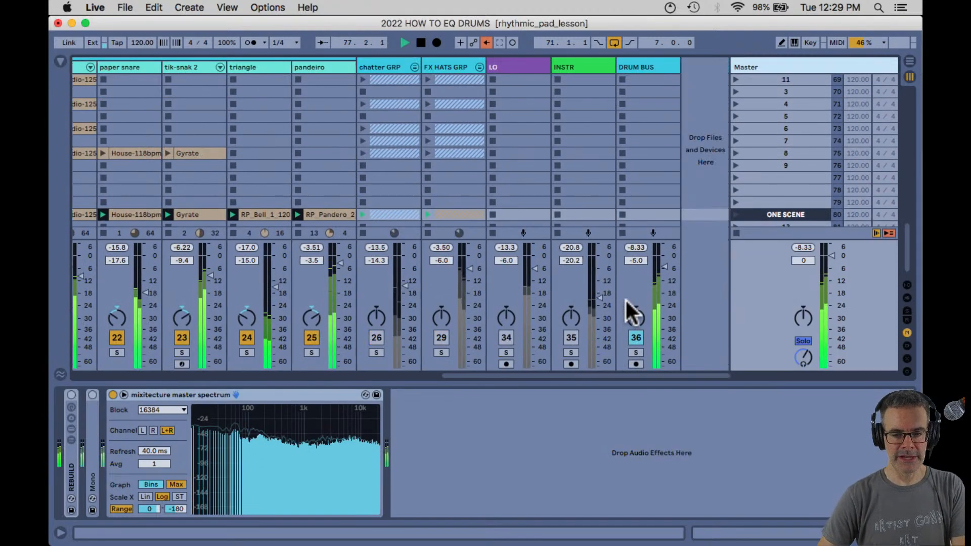
pyautogui.click(506, 337)
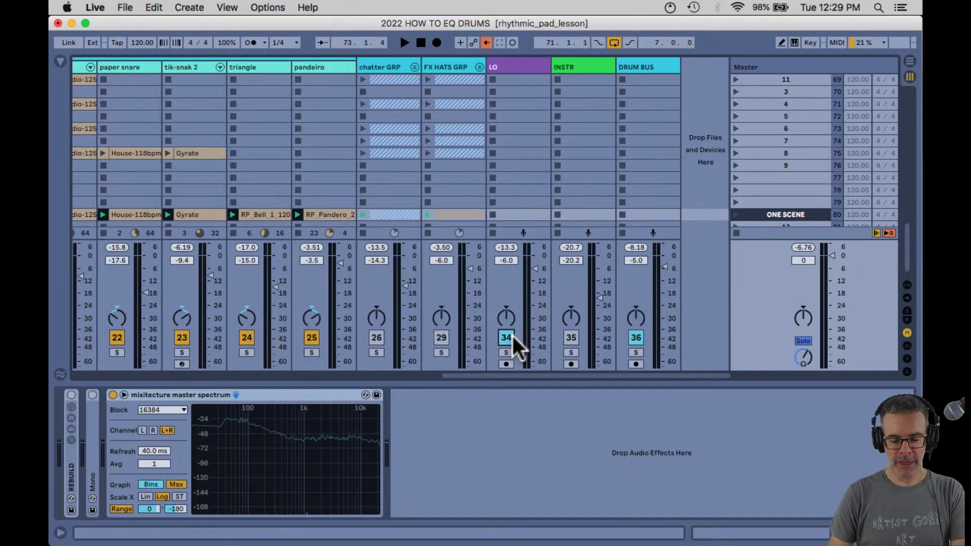
pyautogui.press('space')
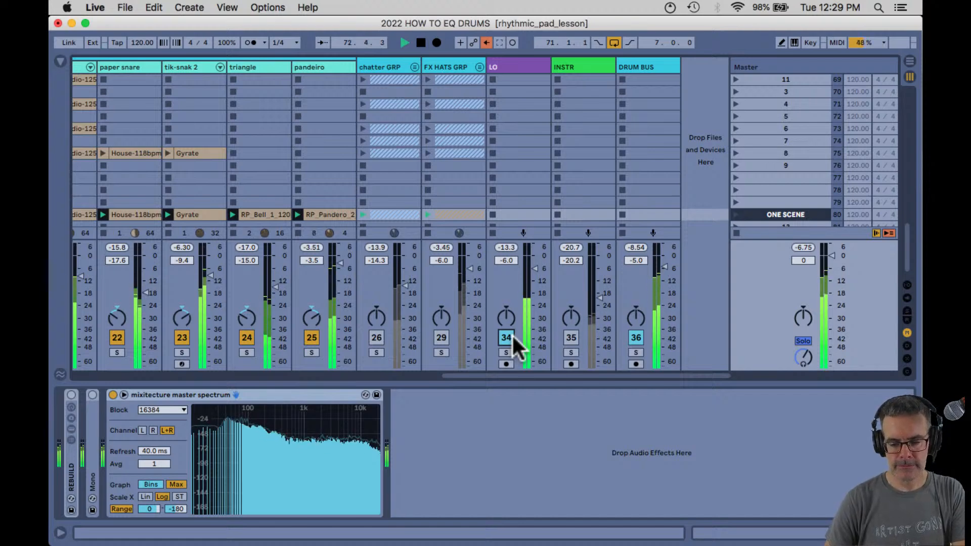
pyautogui.press('space')
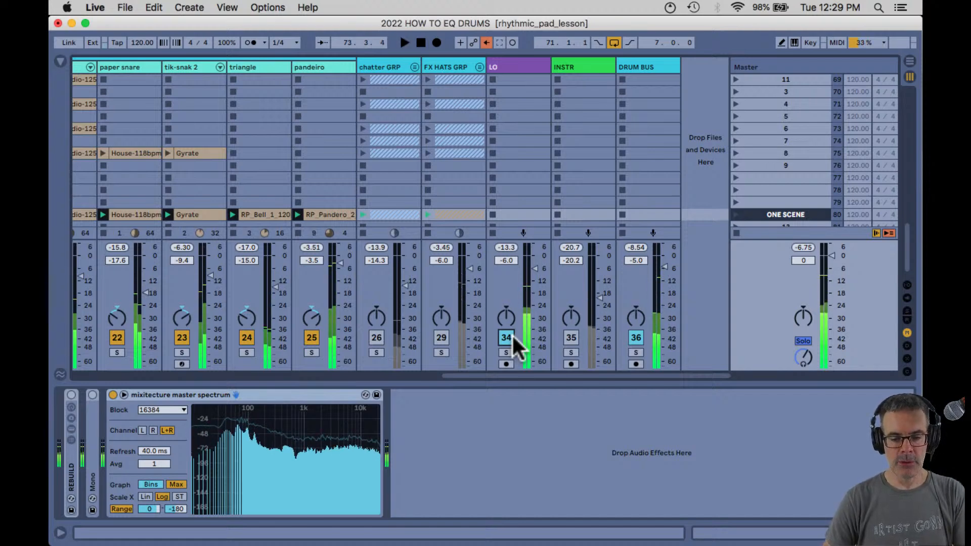
# Display the TOP LOOPS group's device chain, look over its member tracks, and fold the group.
pyautogui.hscroll(-6, 512, 334)
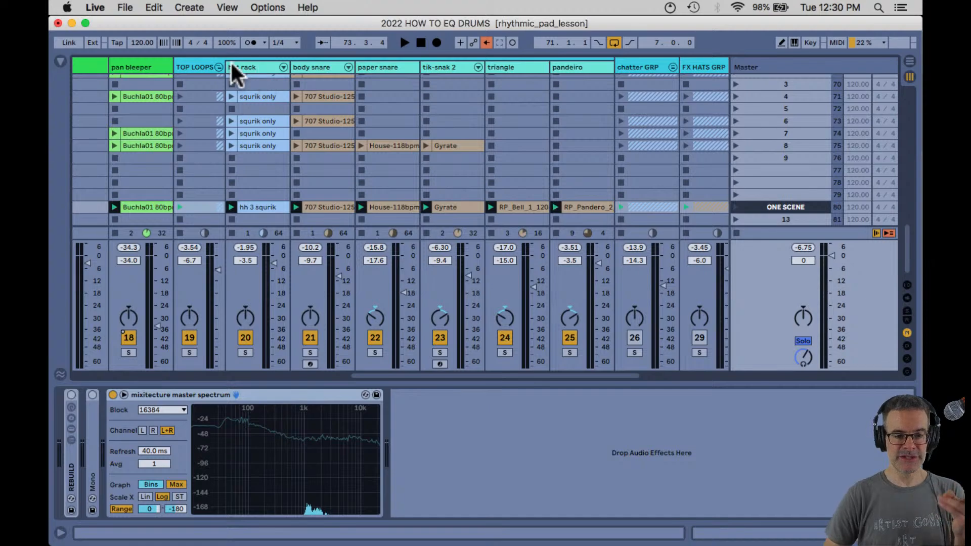
pyautogui.click(199, 64)
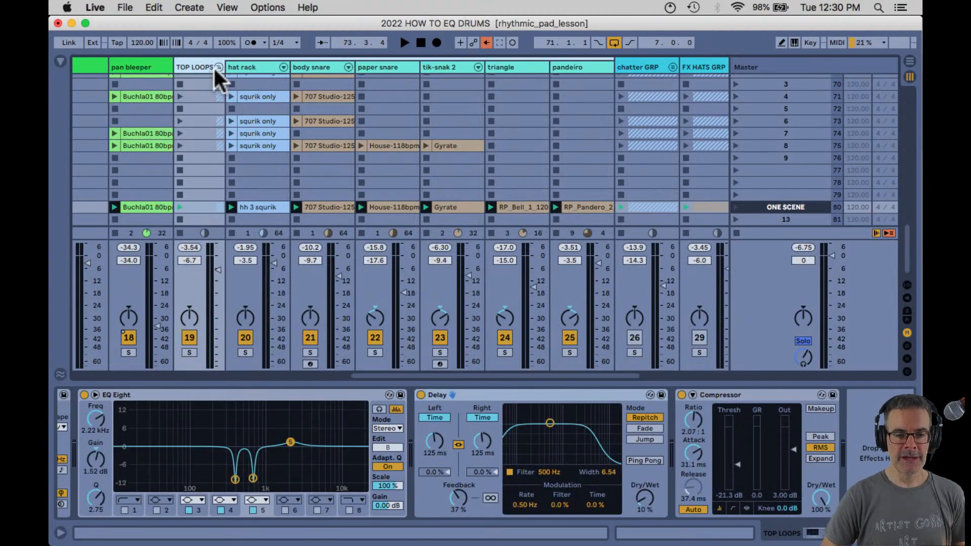
pyautogui.click(216, 66)
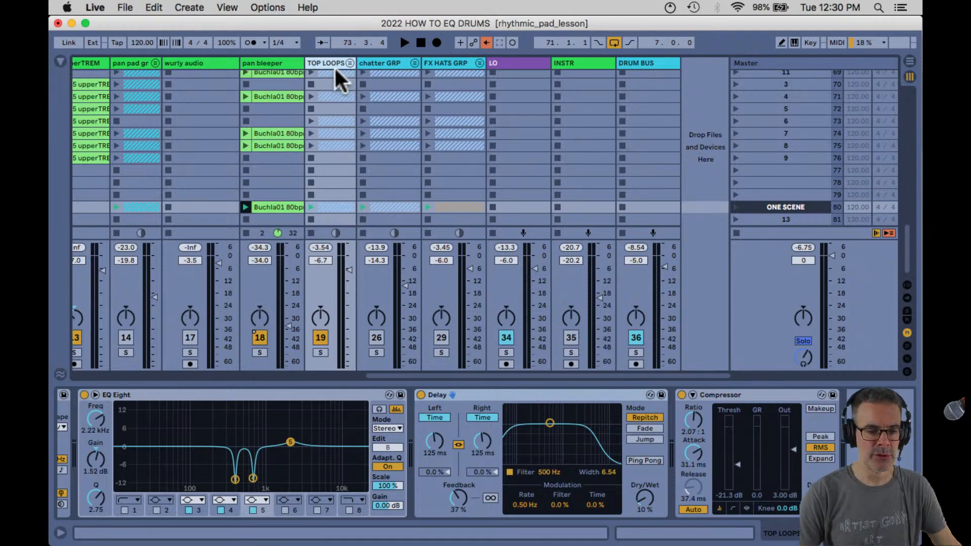
pyautogui.click(349, 62)
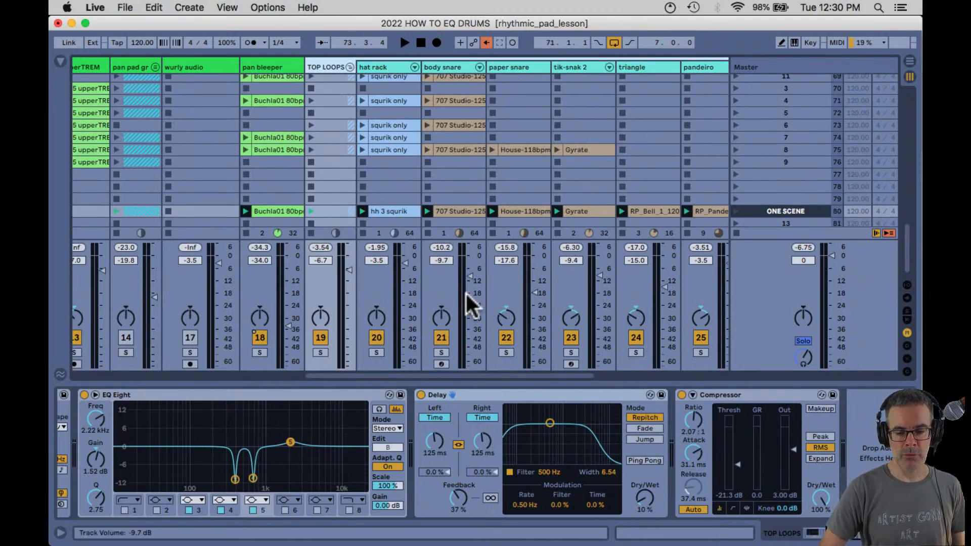
pyautogui.hscroll(1, 466, 294)
pyautogui.hscroll(2, 545, 316)
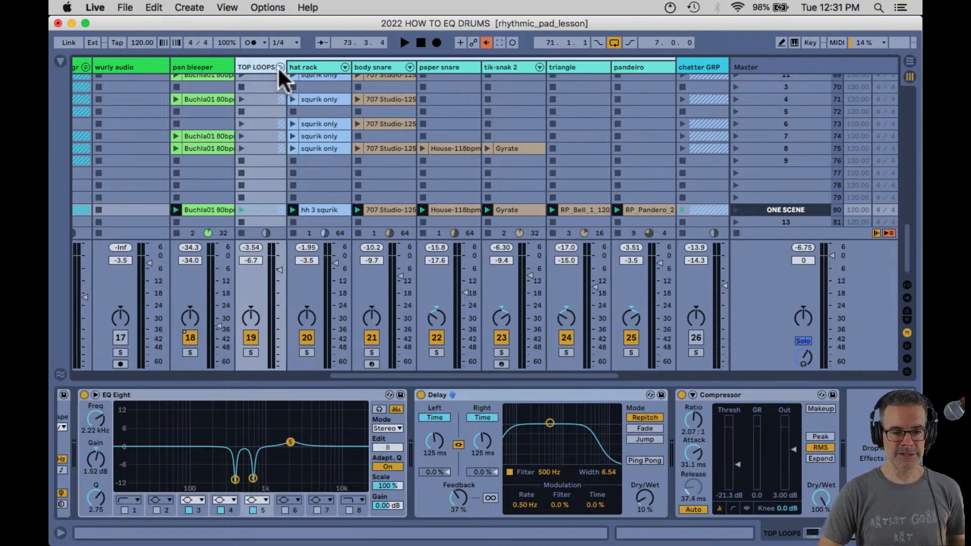
pyautogui.click(279, 67)
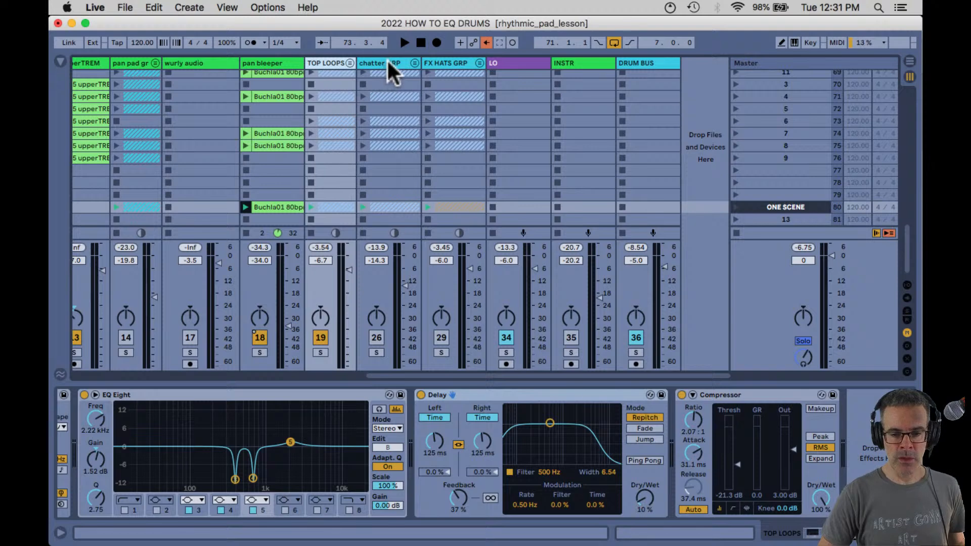
# Unfold and activate the chatter GRP group, and play it with the TOP LOOPS and LO tracks deactivated.
pyautogui.click(405, 61)
pyautogui.click(414, 62)
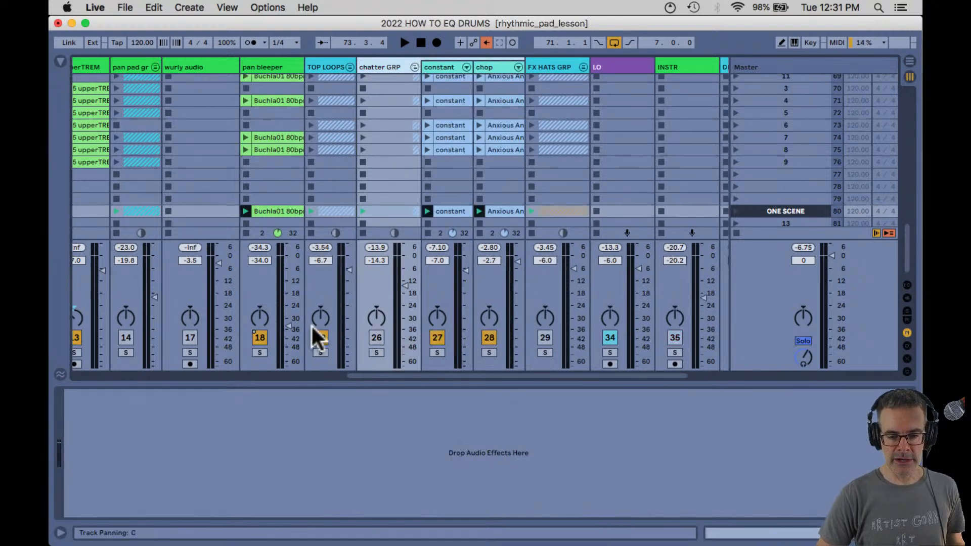
pyautogui.click(375, 339)
pyautogui.press('space')
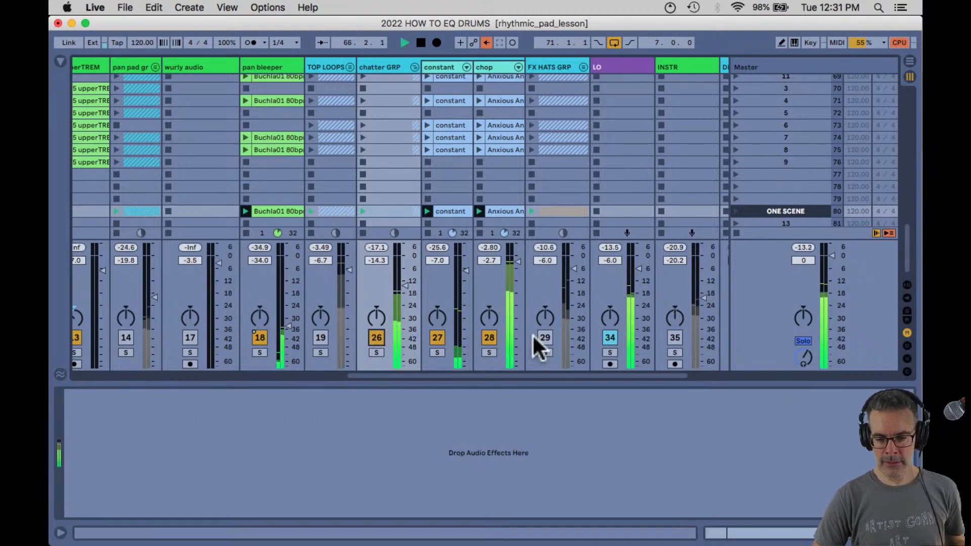
pyautogui.click(609, 337)
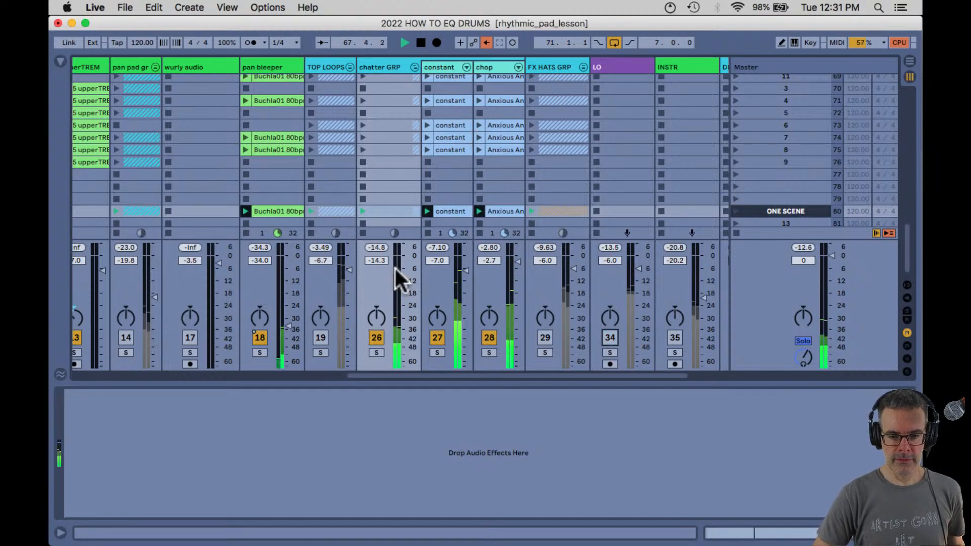
# Display the constant track's EQ Eight and enable the EQ Eight on the chop track.
pyautogui.press('Right')
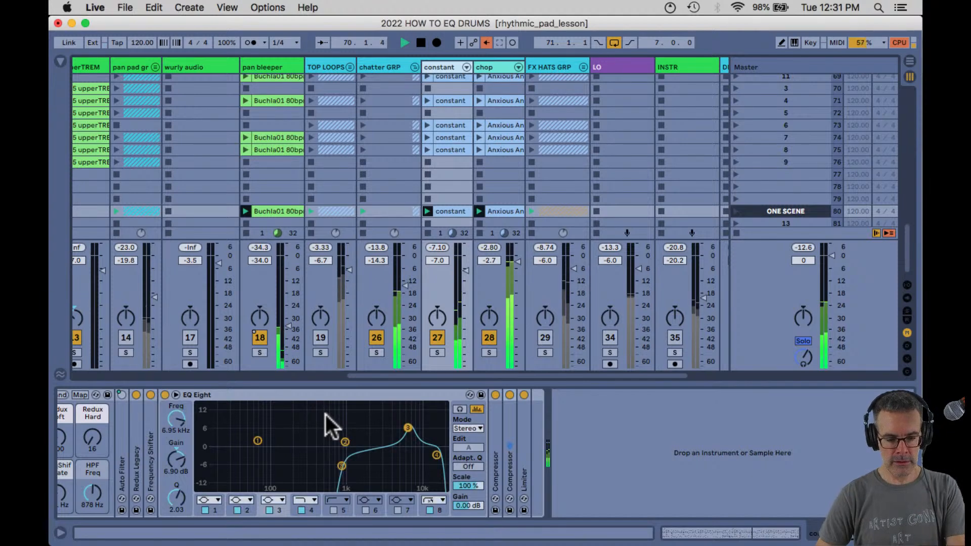
pyautogui.click(497, 65)
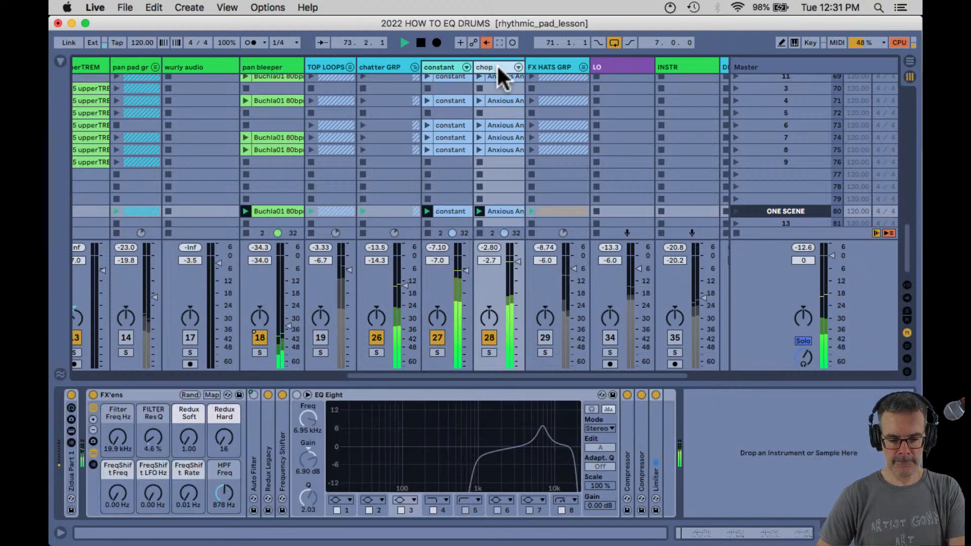
pyautogui.click(297, 395)
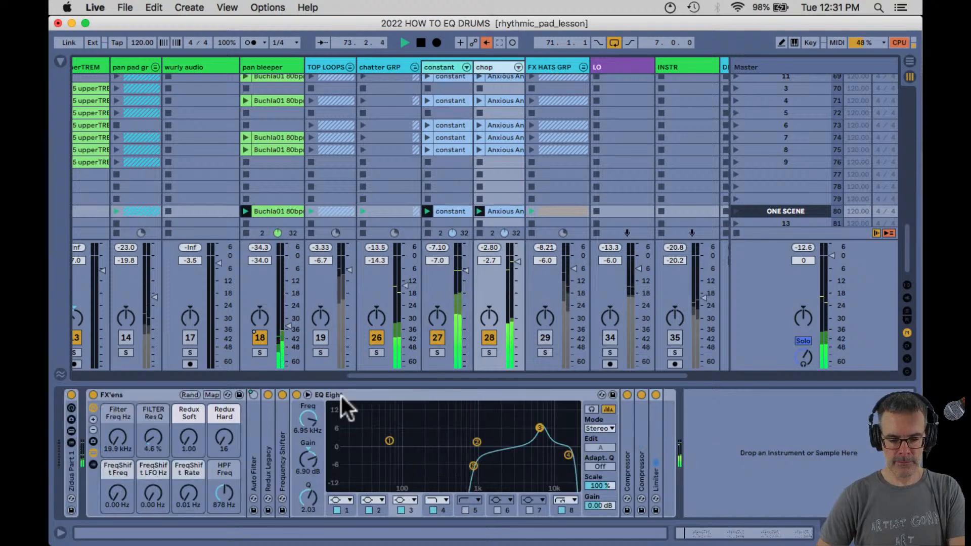
# Compare the constant and chop tracks by deactivating each in turn, leaving both active.
pyautogui.click(488, 338)
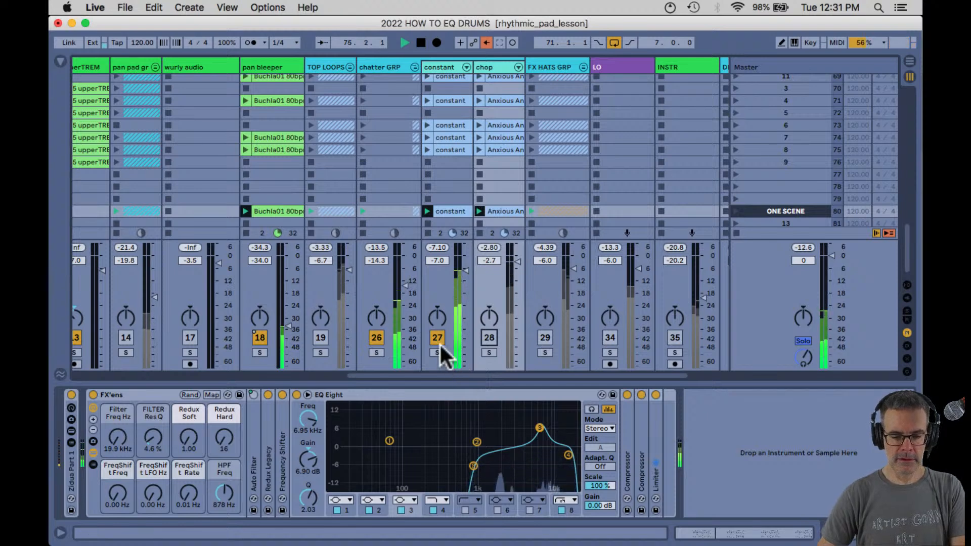
pyautogui.click(484, 339)
pyautogui.click(434, 337)
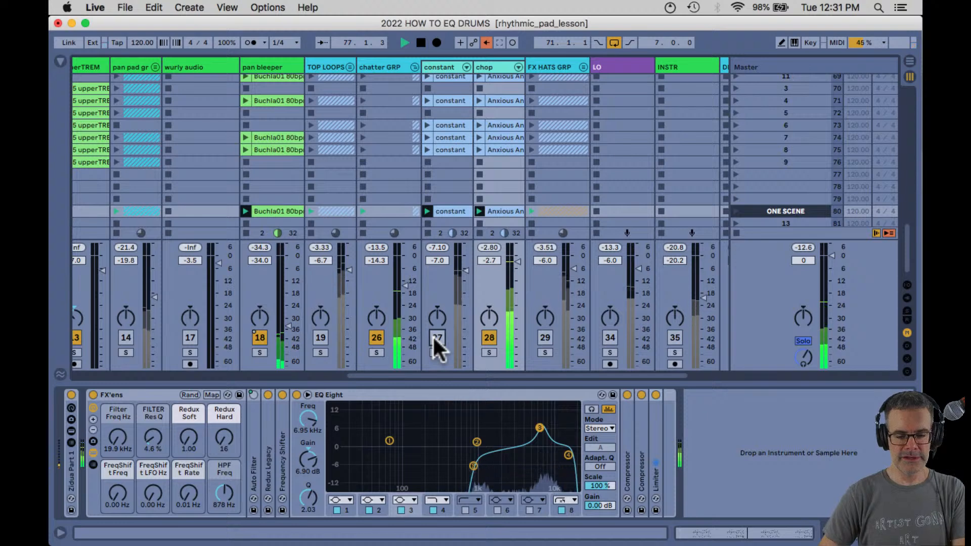
pyautogui.click(434, 336)
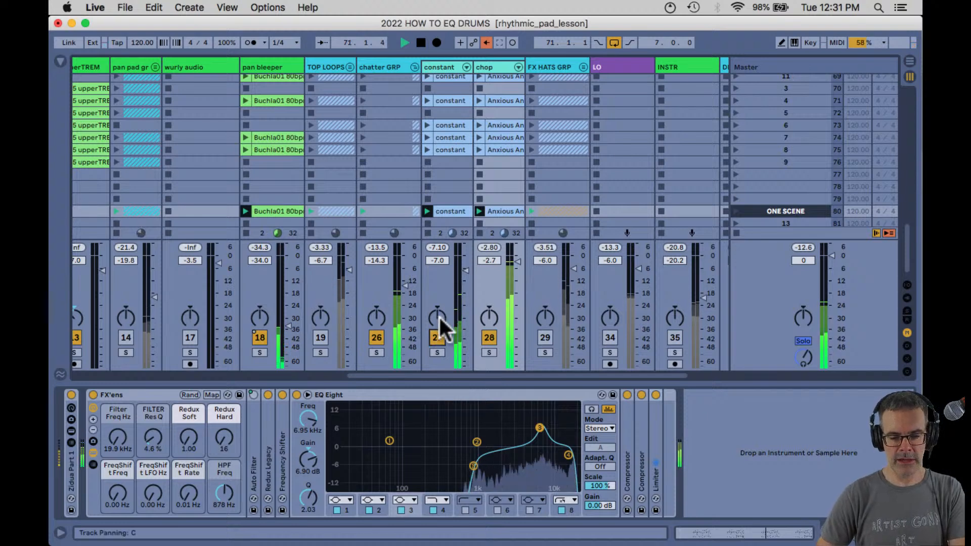
# Pan the constant track to the left and the chop track to the right, then deactivate the chop track.
pyautogui.click(439, 315)
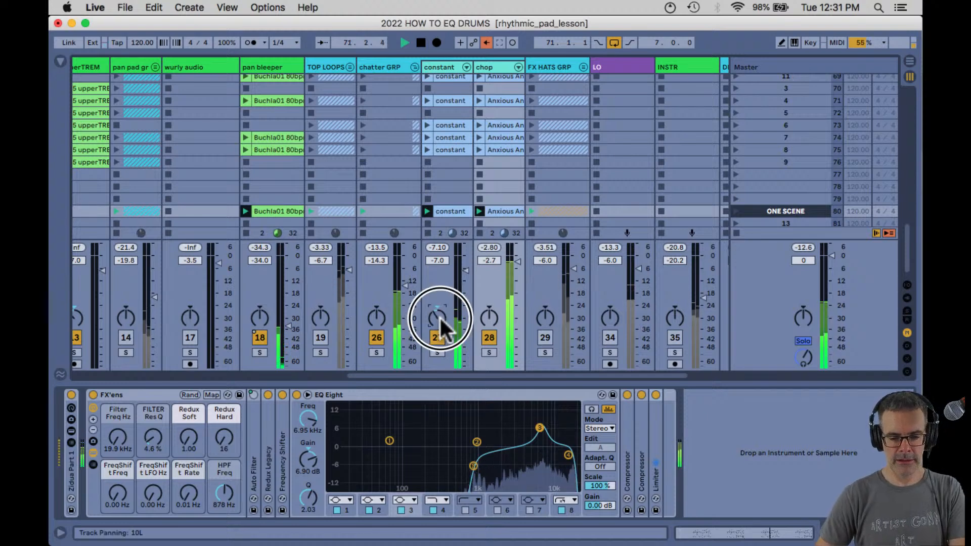
pyautogui.click(487, 315)
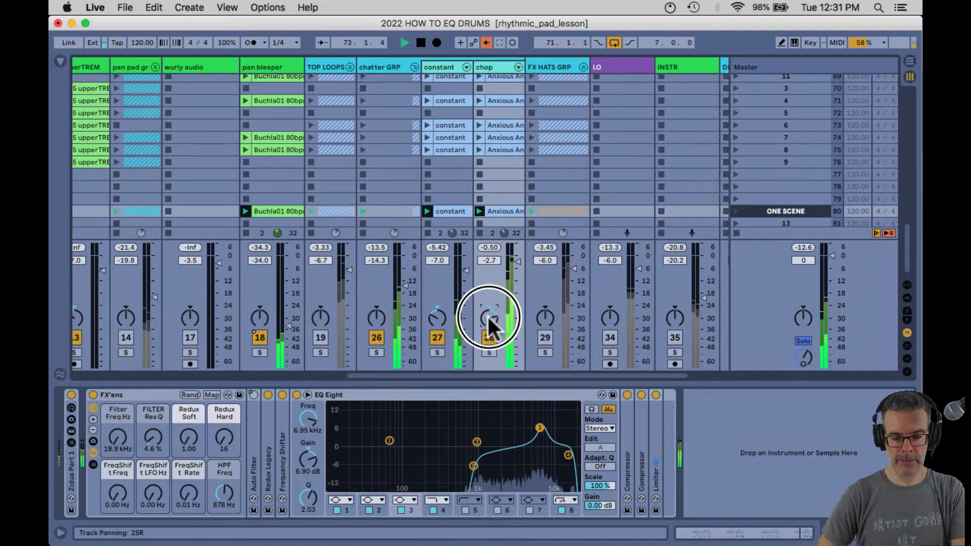
pyautogui.click(490, 336)
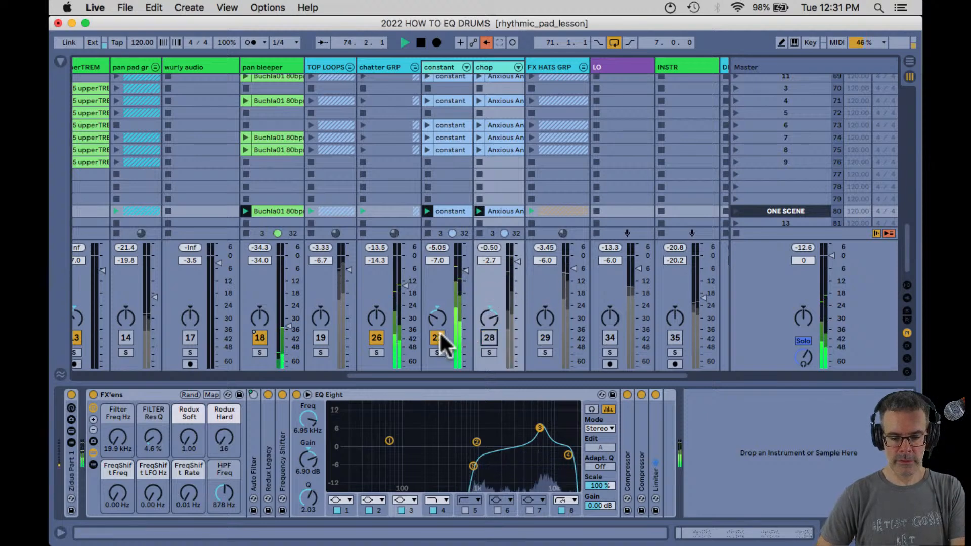
# View the constant track's EQ Eight curve enlarged, bypass the EQ to hear the unfiltered sound, and shrink the display.
pyautogui.click(442, 65)
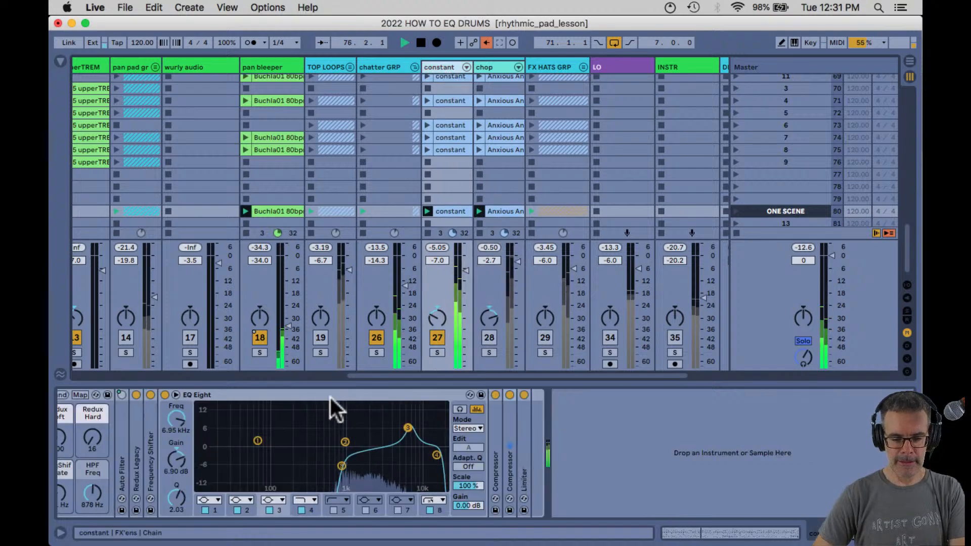
pyautogui.click(175, 395)
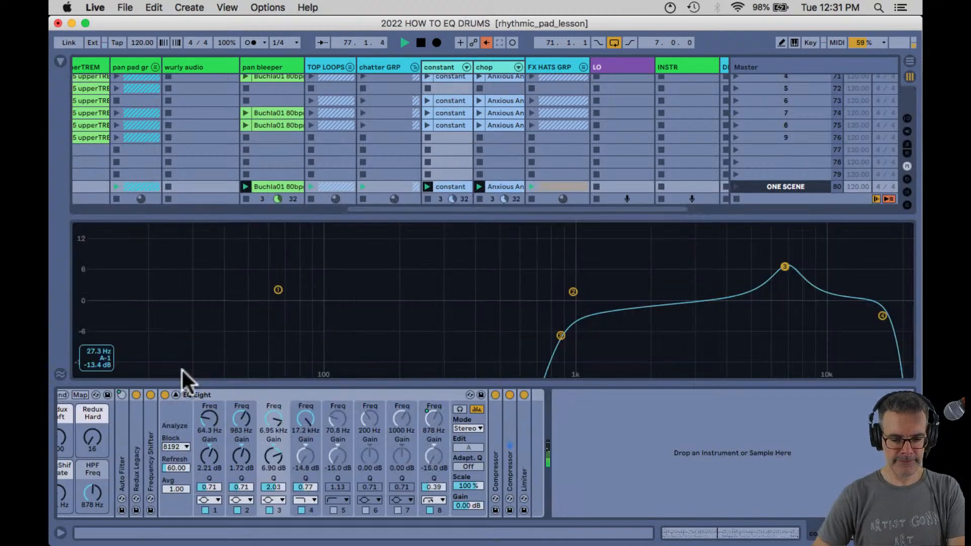
pyautogui.click(165, 395)
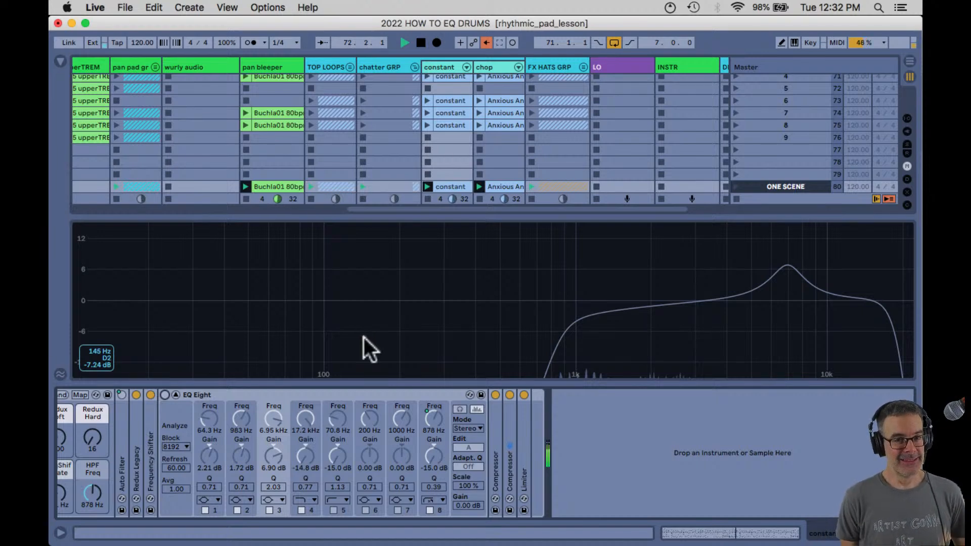
pyautogui.doubleClick(413, 299)
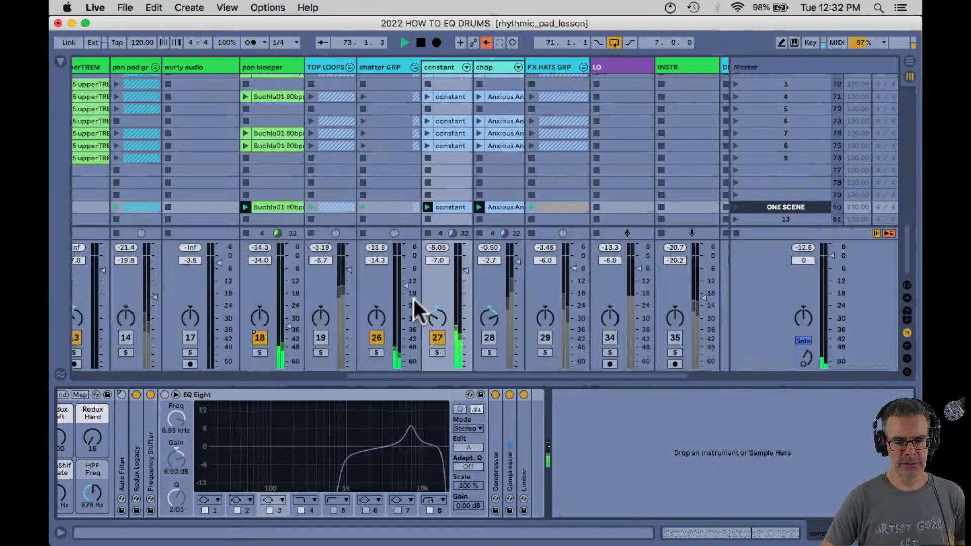
# Reactivate the LO track and readjust the constant track's left panning against it.
pyautogui.click(608, 337)
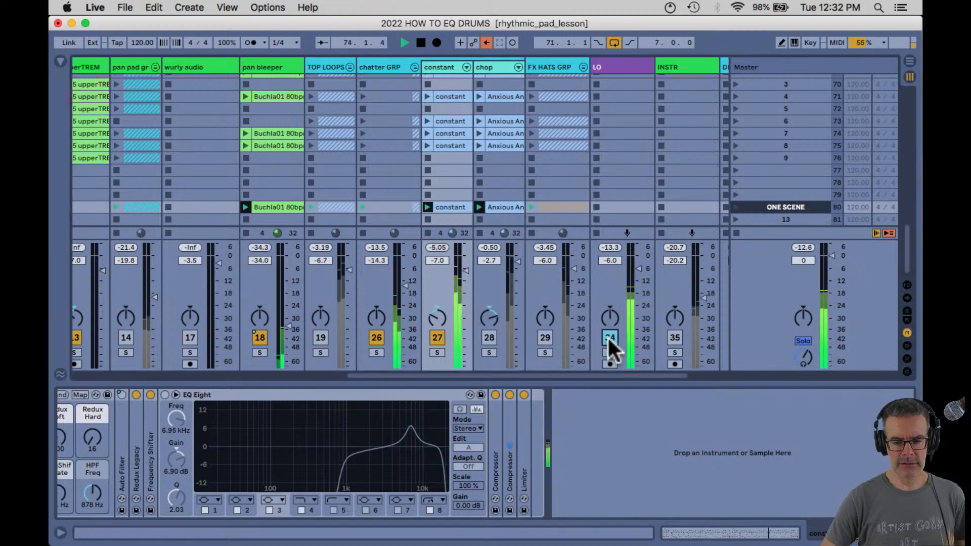
pyautogui.click(436, 314)
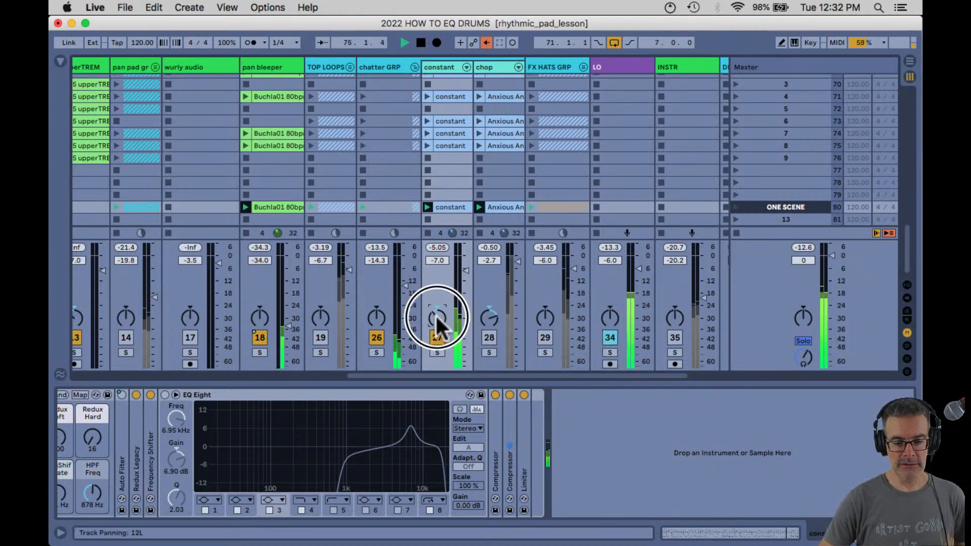
pyautogui.moveTo(436, 315); pyautogui.dragTo(436, 317)
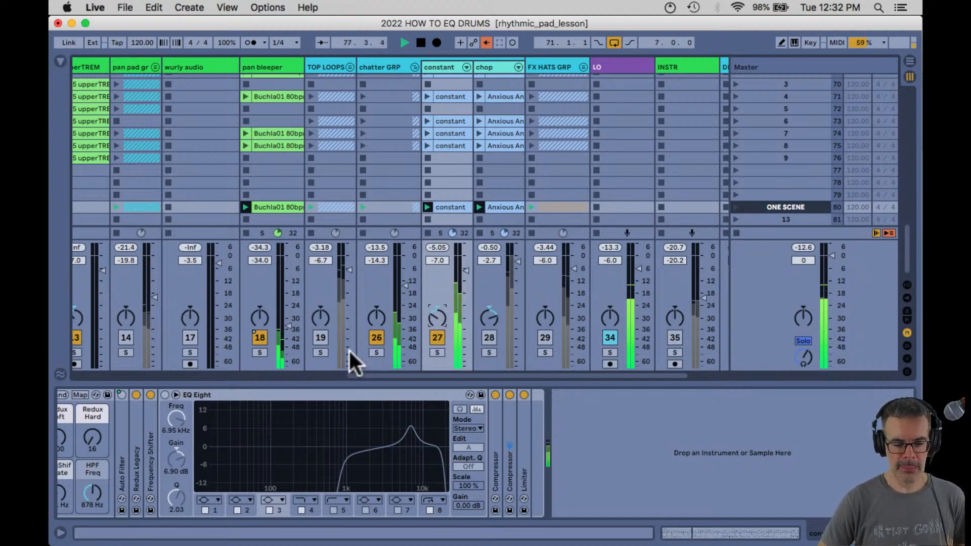
# Set the constant track's HPF Freq macro to 1.40 kHz, moving the high-pass band in its enlarged EQ Eight curve.
pyautogui.click(175, 395)
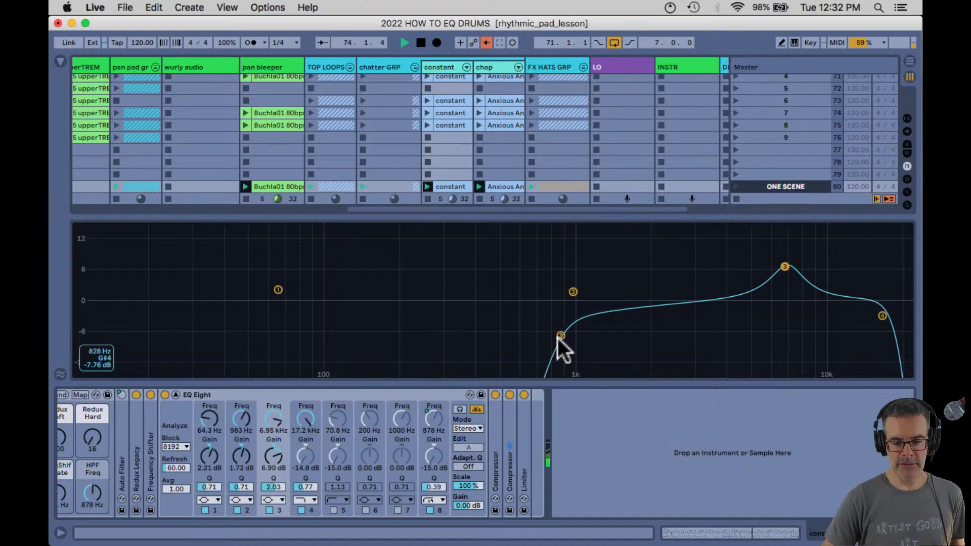
pyautogui.moveTo(560, 338); pyautogui.dragTo(522, 335)
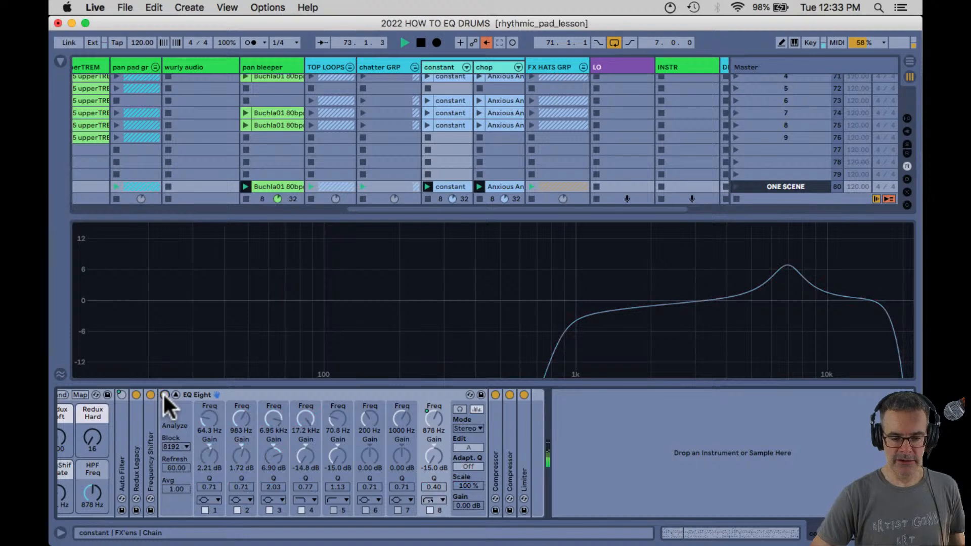
pyautogui.hscroll(-5, 234, 450)
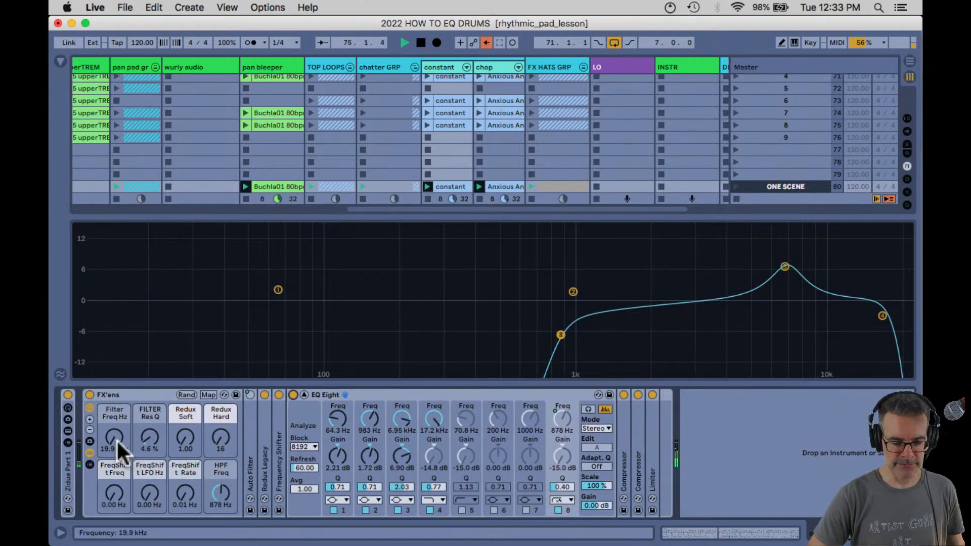
pyautogui.moveTo(220, 498); pyautogui.dragTo(217, 489)
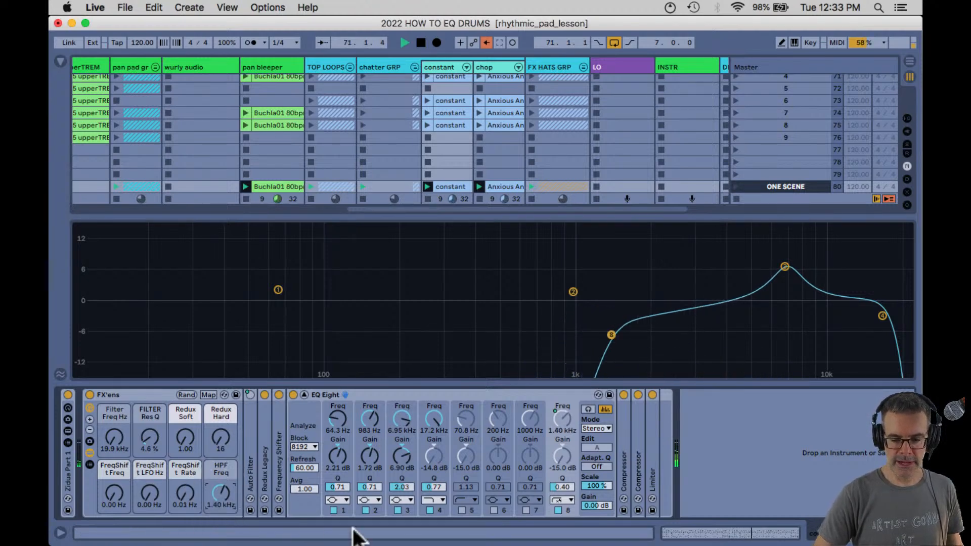
# Switch the constant track's EQ Eight band 8 to the gentler low cut with Q 0.70, and set band 3 to 3.18 kHz, 1.52 dB, Q 2.07.
pyautogui.click(559, 500)
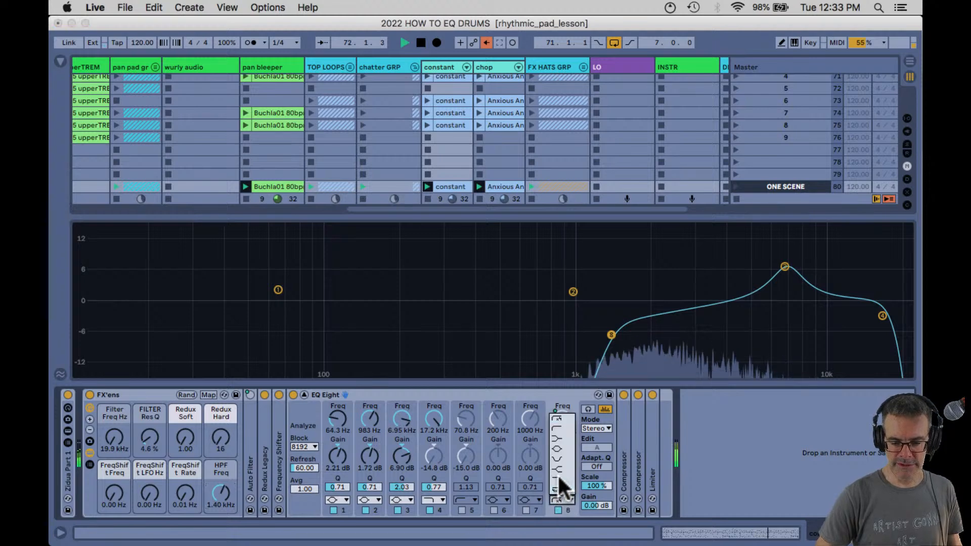
pyautogui.click(558, 430)
pyautogui.moveTo(560, 493)
pyautogui.mouseDown()
pyautogui.moveTo(562, 484)
pyautogui.moveTo(557, 491)
pyautogui.mouseUp()
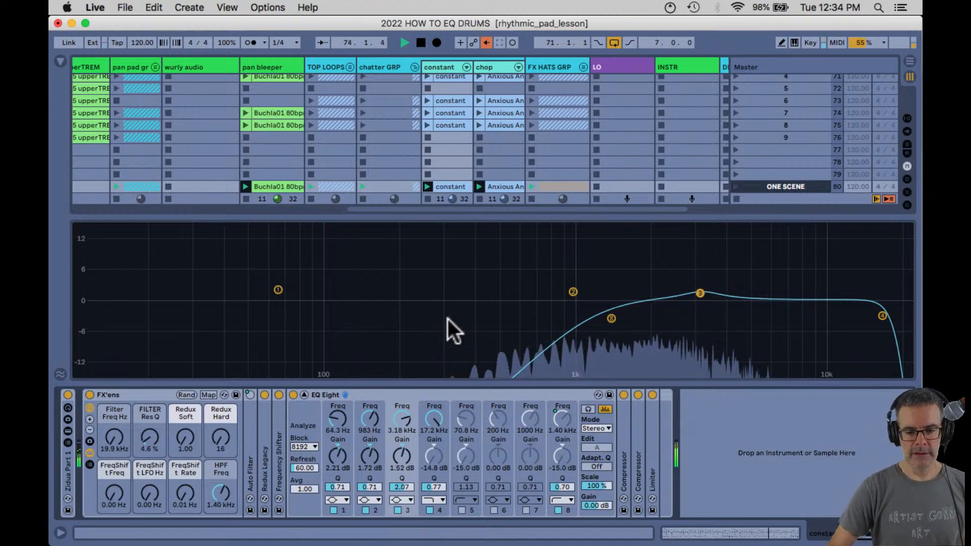
pyautogui.press('Escape')
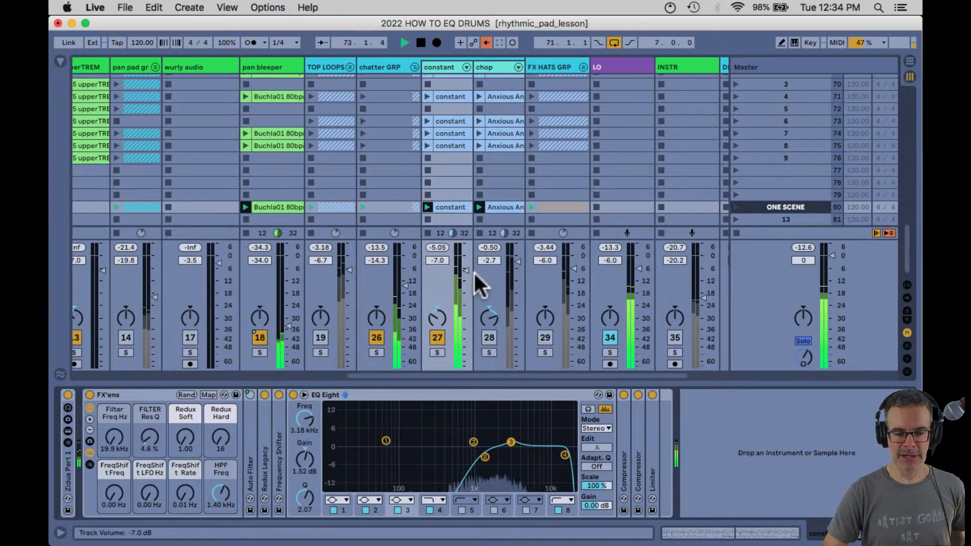
# Swap playback from the constant track to the chop track, and compare the chop track's sound with its EQ Eight bypassed.
pyautogui.click(488, 338)
pyautogui.click(438, 338)
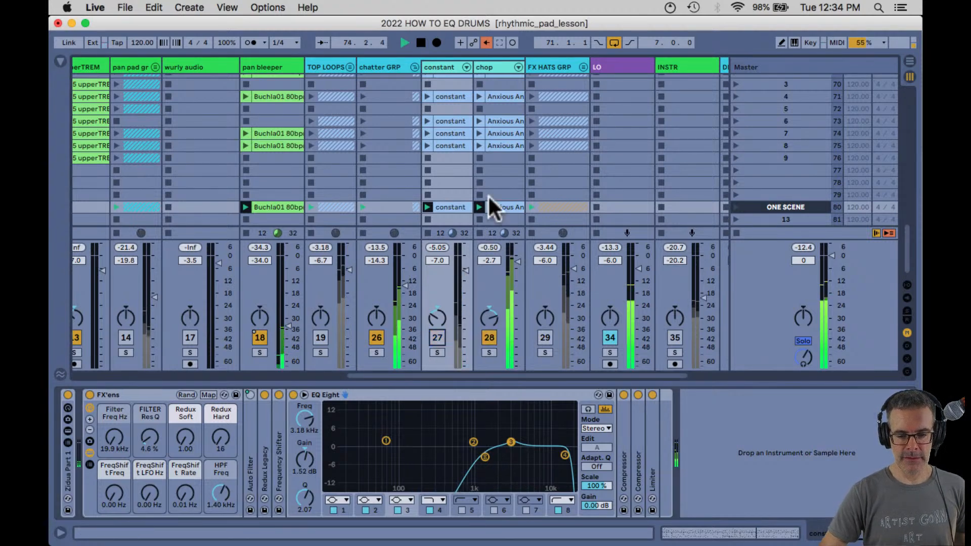
pyautogui.click(496, 66)
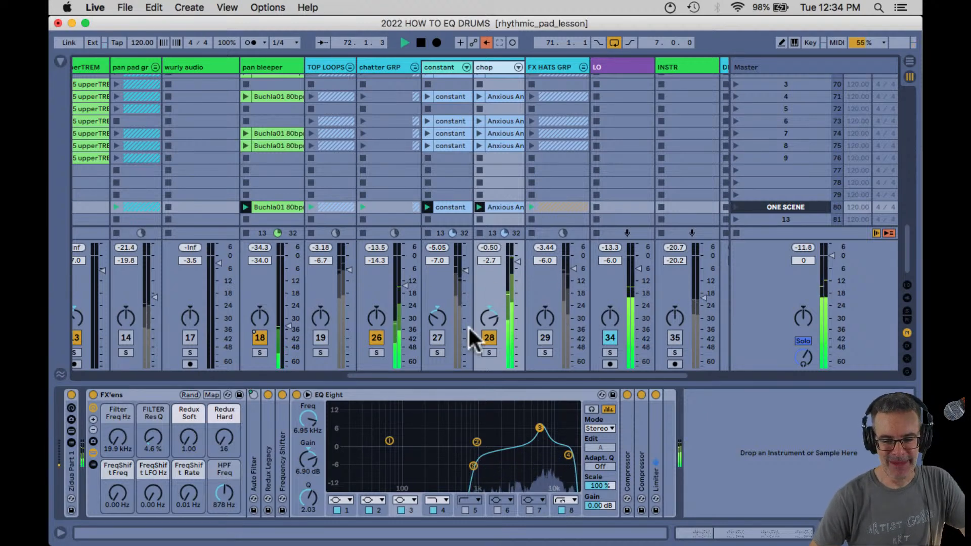
pyautogui.click(297, 395)
pyautogui.click(296, 394)
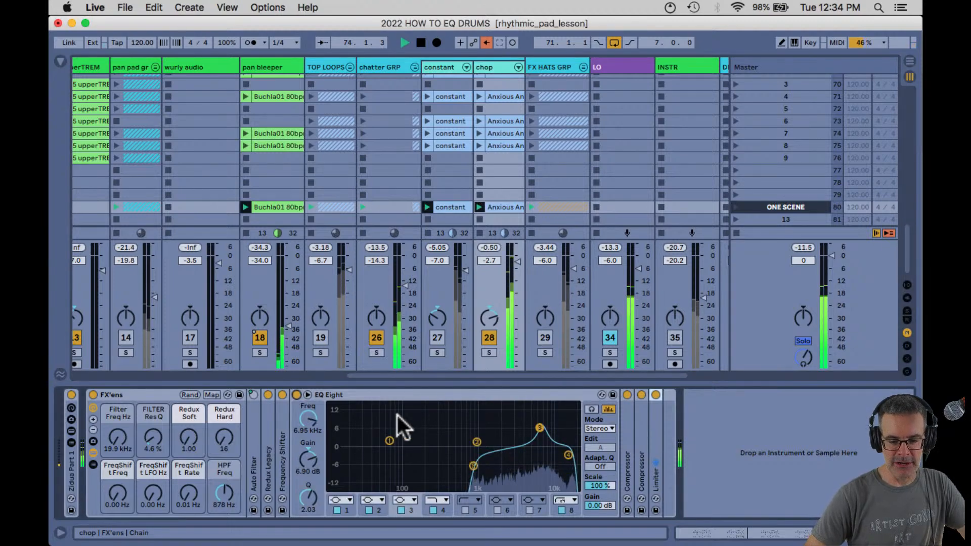
# Set band 3 of the chop track's EQ Eight to 5.74 kHz, 3.75 dB and Q 1.91, and reactivate the constant track.
pyautogui.doubleClick(408, 416)
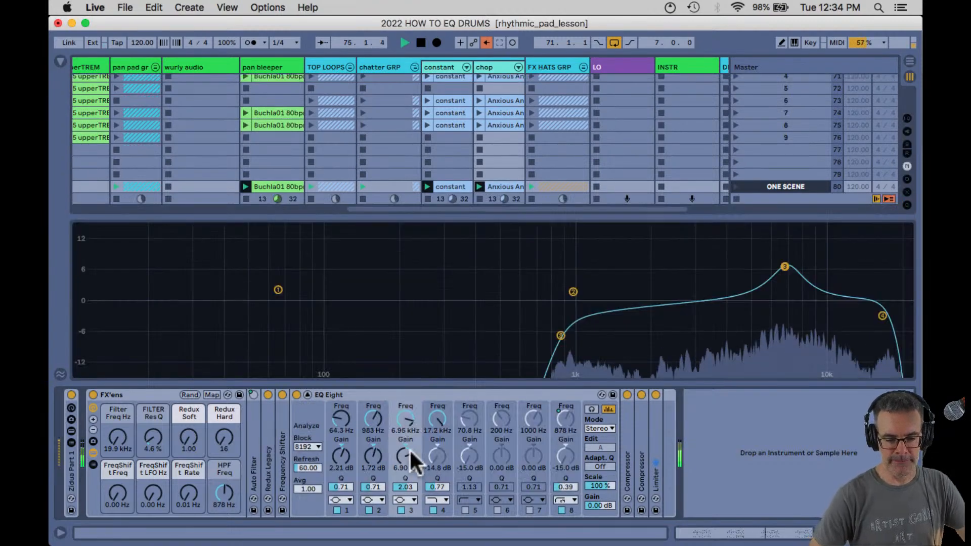
pyautogui.click(386, 394)
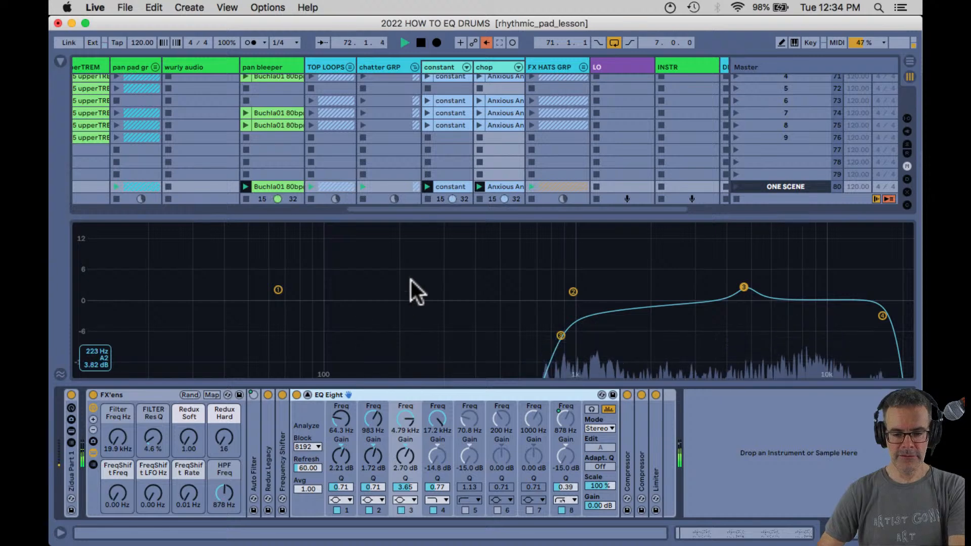
pyautogui.press('super+alt+m')
pyautogui.click(434, 336)
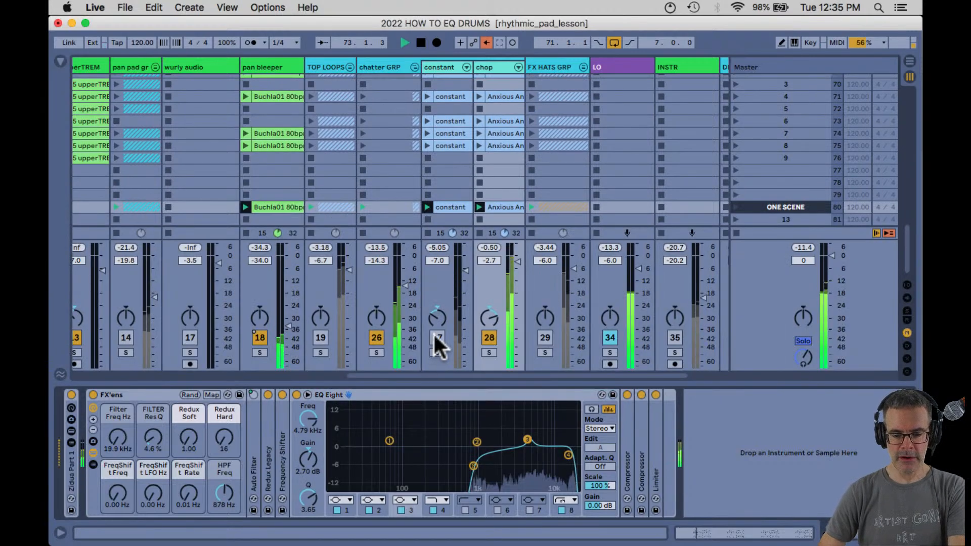
pyautogui.doubleClick(474, 425)
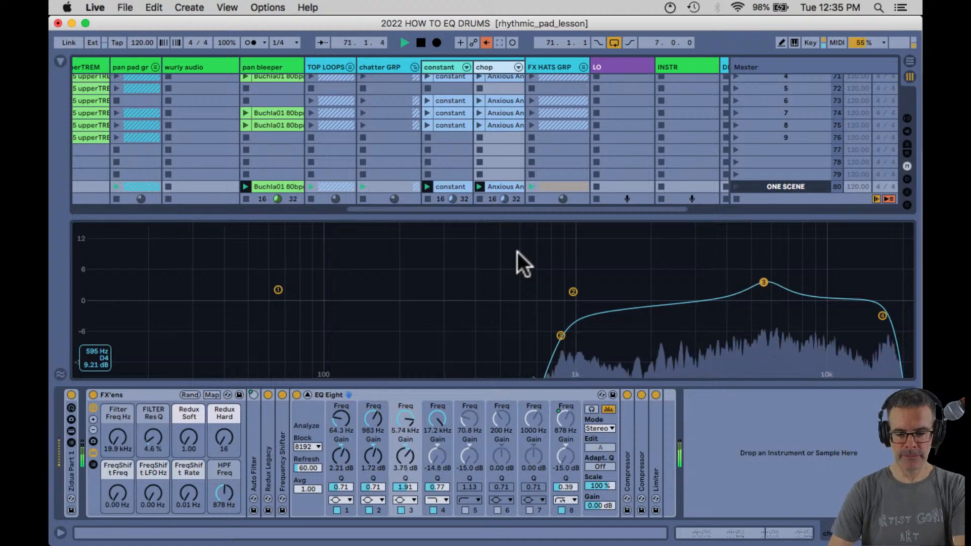
pyautogui.press('super+alt+m')
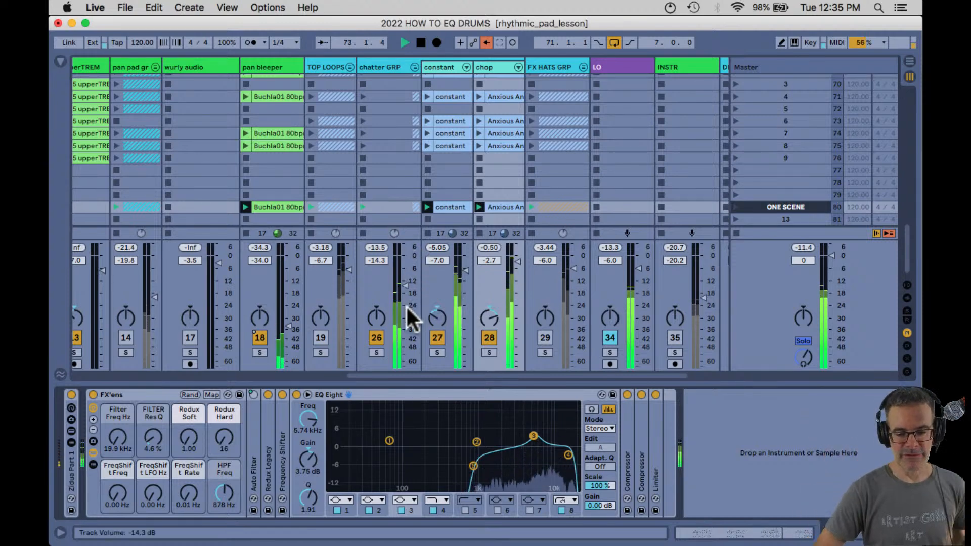
# Raise chatter GRP to -11.4 dB and add a Compressor with ratio 3.88:1, attack 61.6 ms, threshold -32.4 dB and output 5.91 dB.
pyautogui.moveTo(406, 281); pyautogui.dragTo(406, 276)
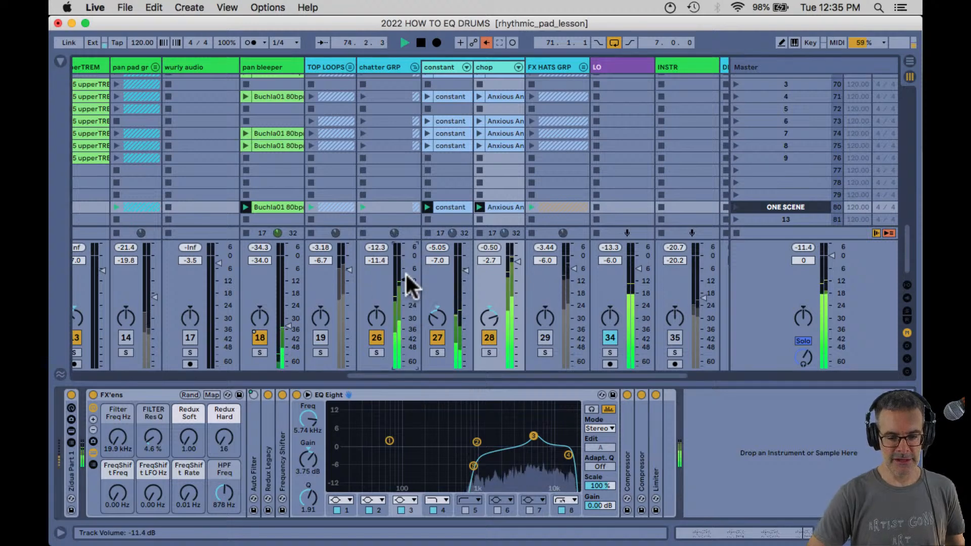
pyautogui.click(384, 66)
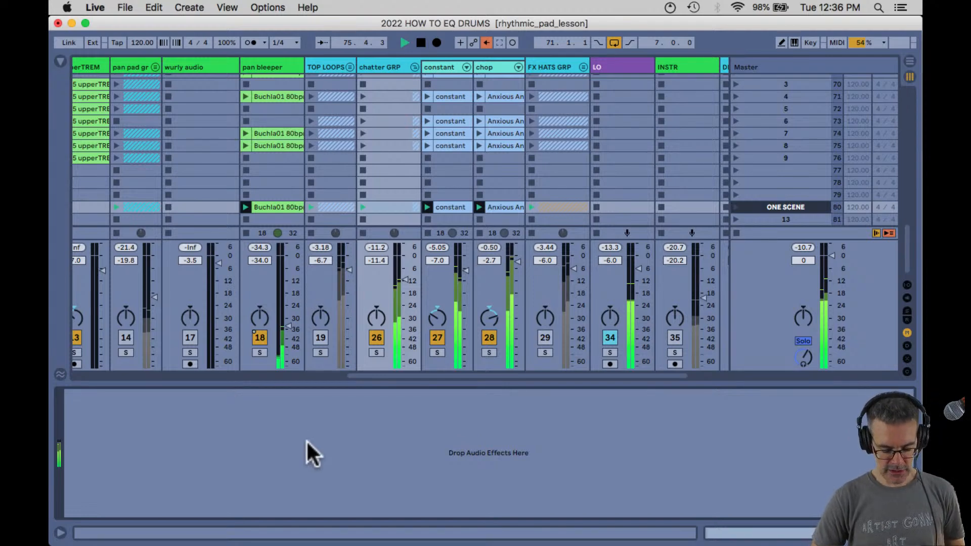
pyautogui.press('super+alt+b')
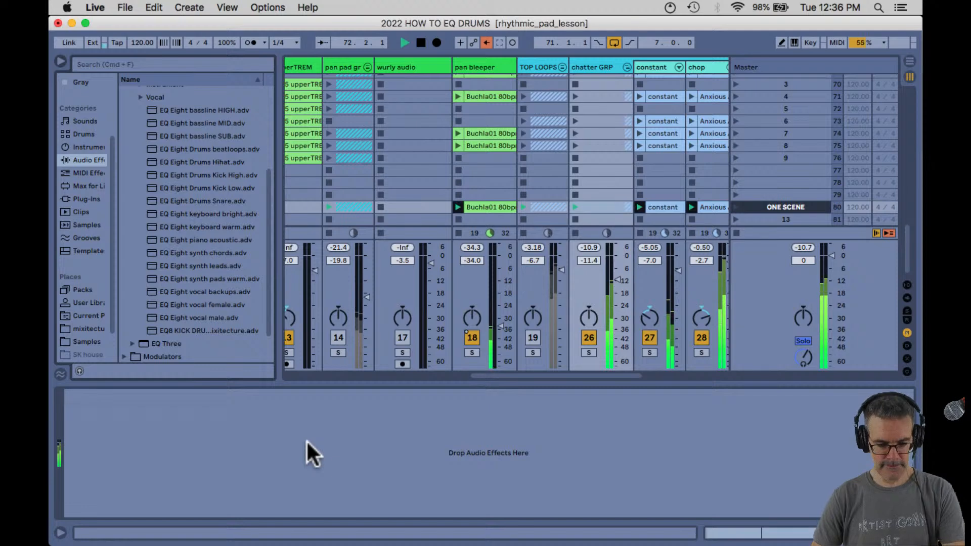
pyautogui.scroll(5, 172, 183)
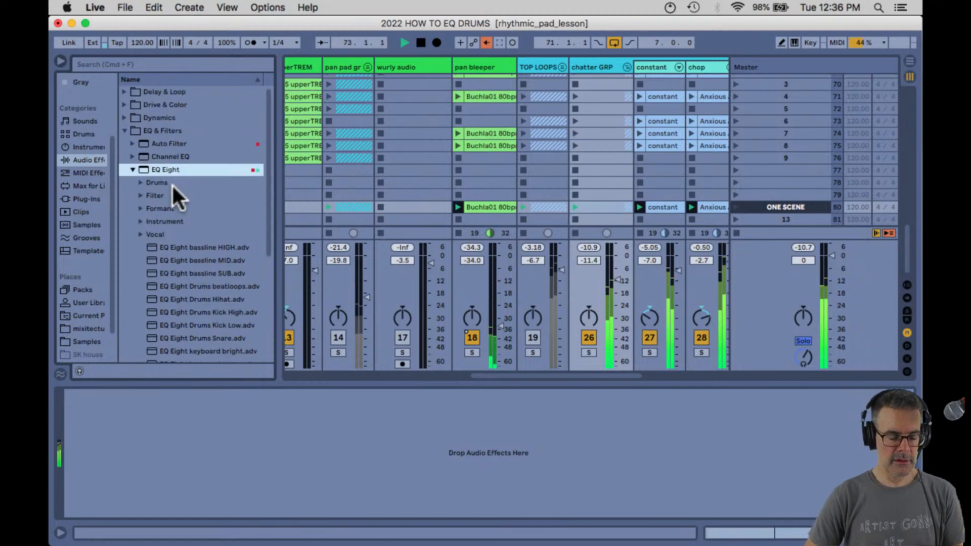
pyautogui.click(156, 115)
pyautogui.press('Down')
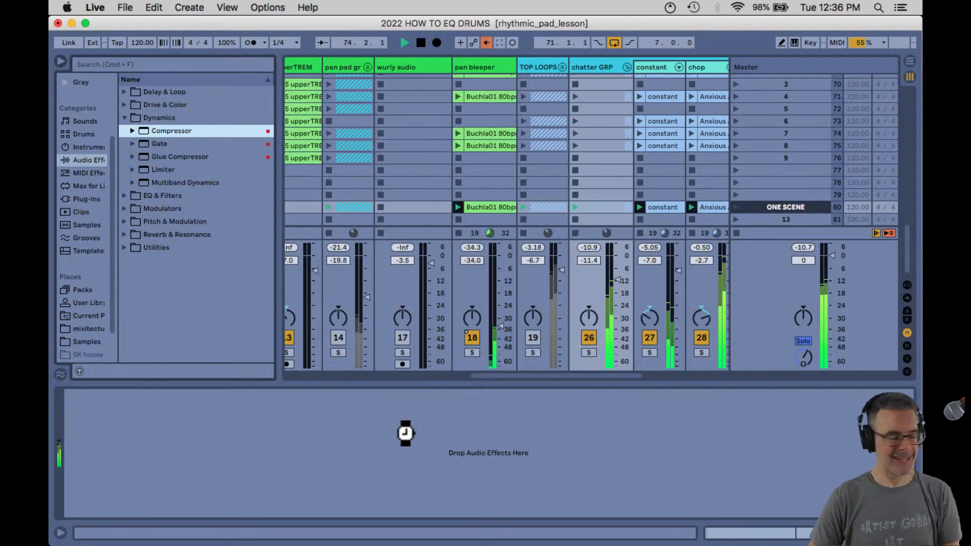
pyautogui.press('Return')
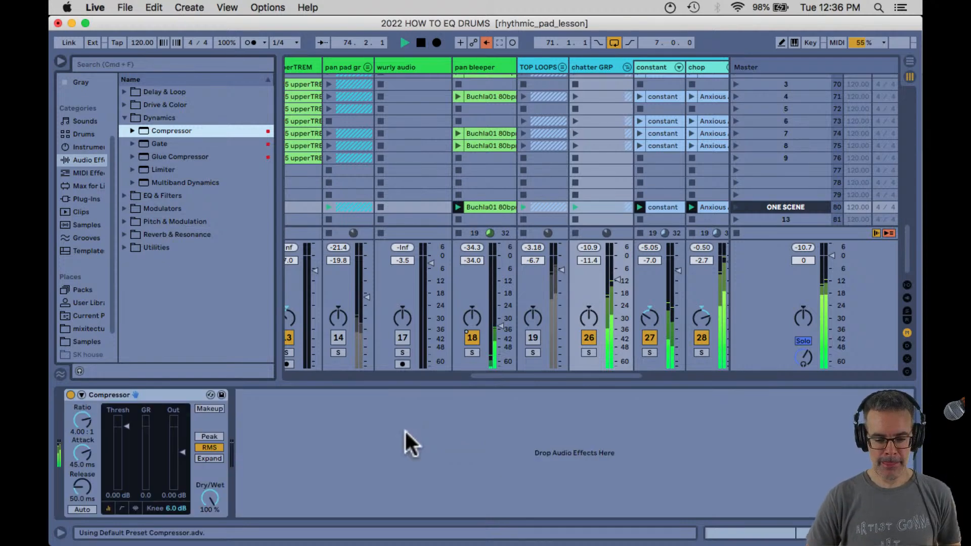
pyautogui.press('alt+super+b')
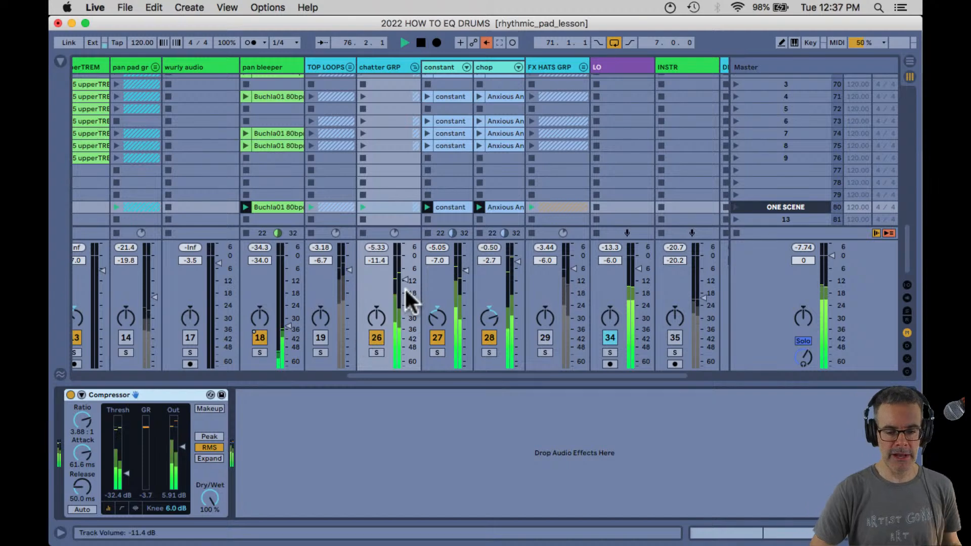
# Pull the chatter GRP volume all the way down to -inf dB and activate the TOP LOOPS group.
pyautogui.moveTo(404, 284); pyautogui.dragTo(360, 348)
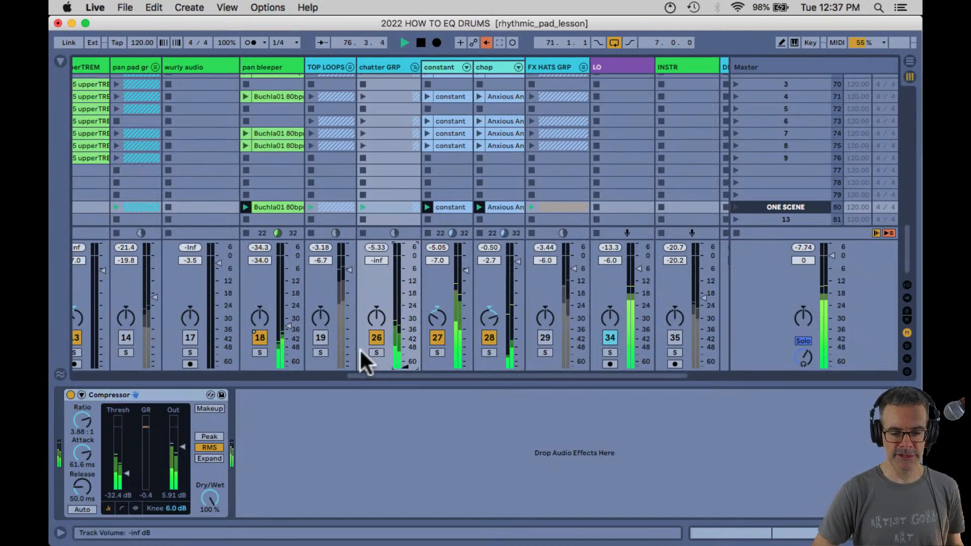
pyautogui.click(320, 338)
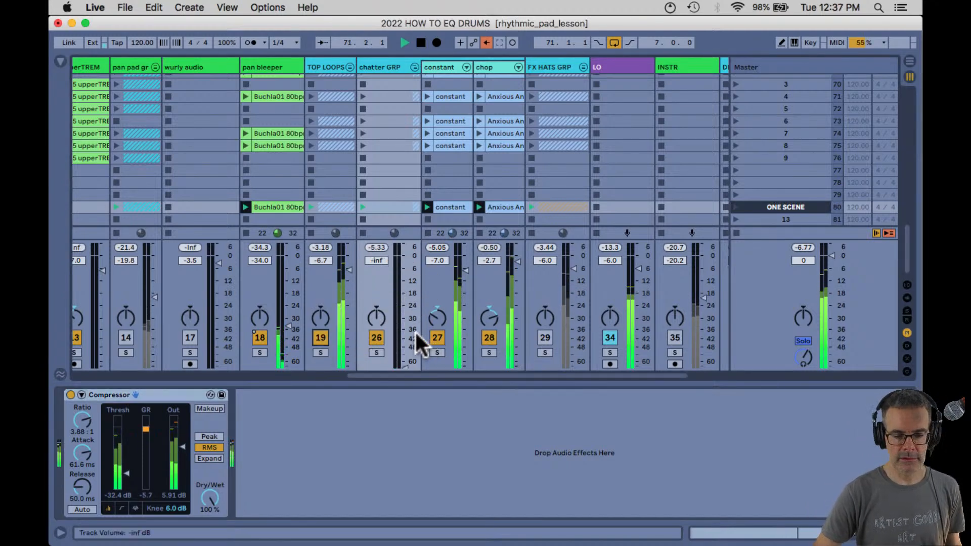
# Compare the mix with EQ Eight bypassed and enabled on TOP LOOPS, constant and chop during playback.
pyautogui.click(330, 64)
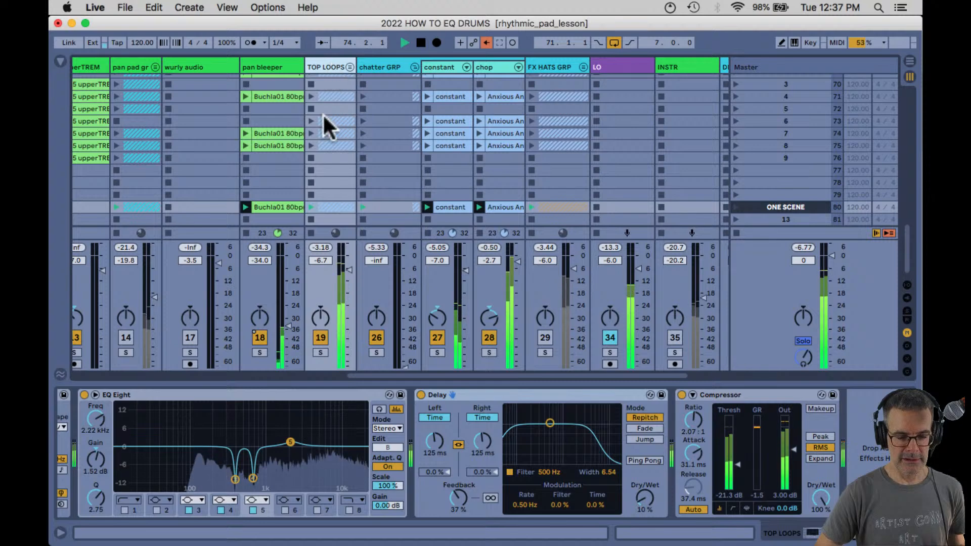
pyautogui.press('e')
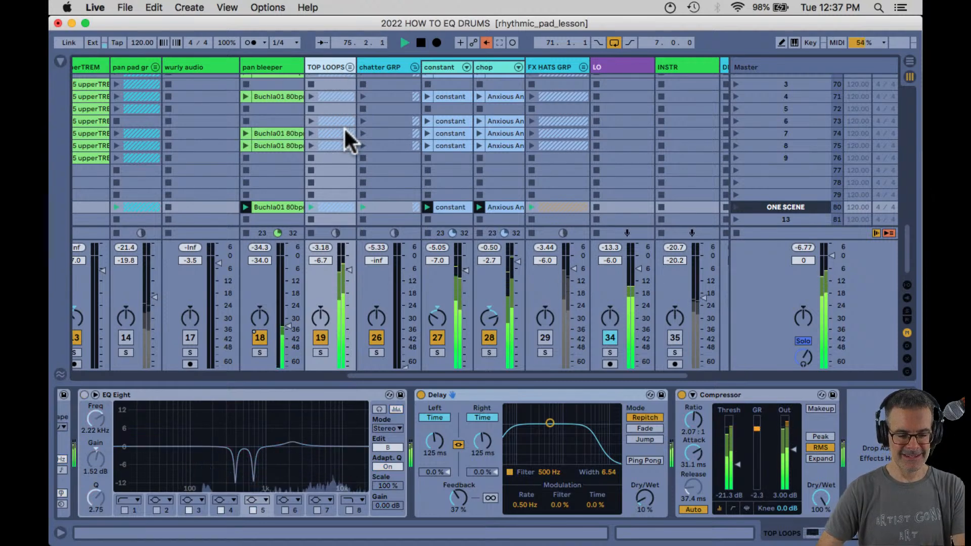
pyautogui.press('0')
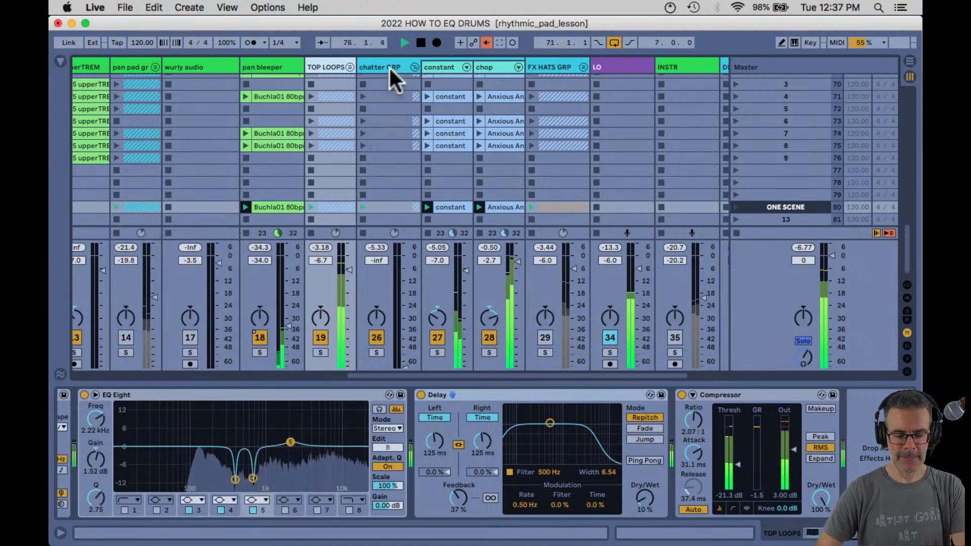
pyautogui.press('Right')
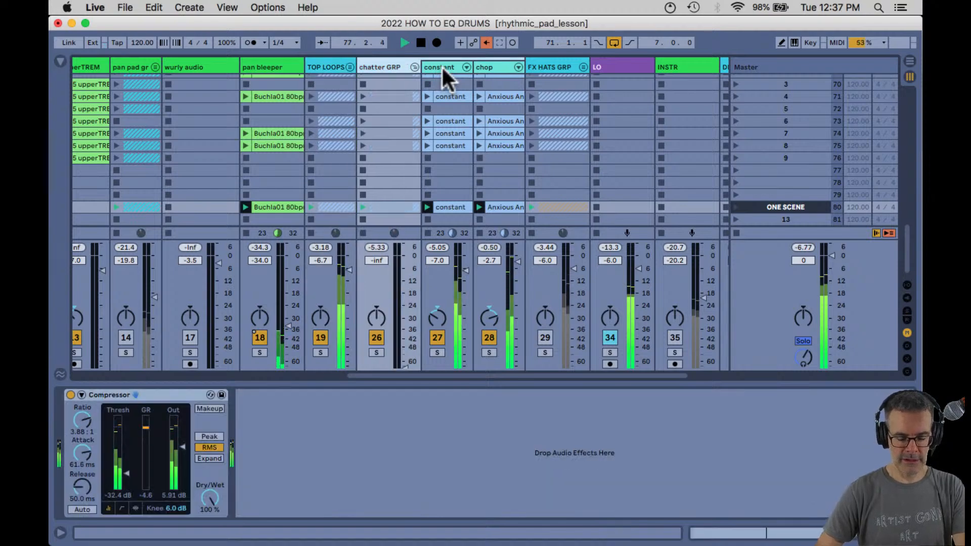
pyautogui.press('Right')
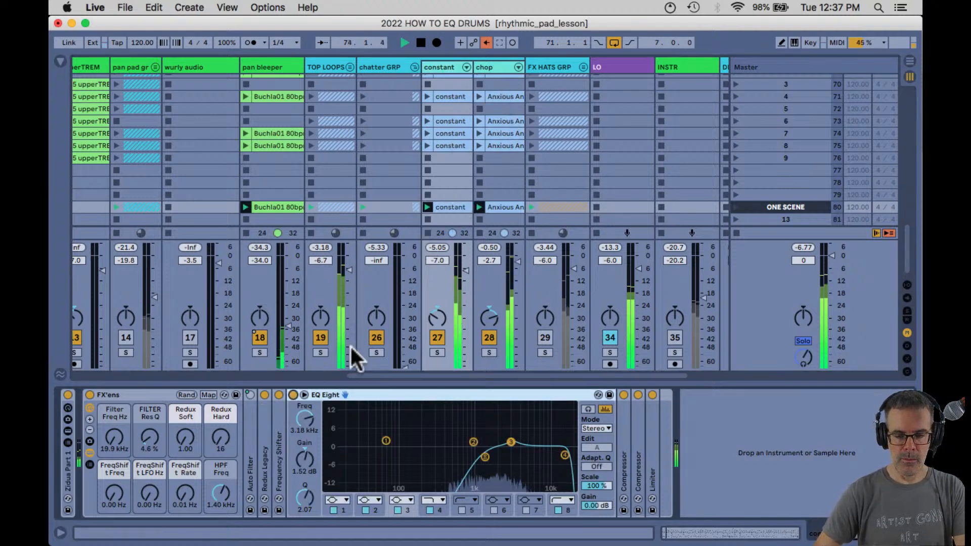
pyautogui.press('Right')
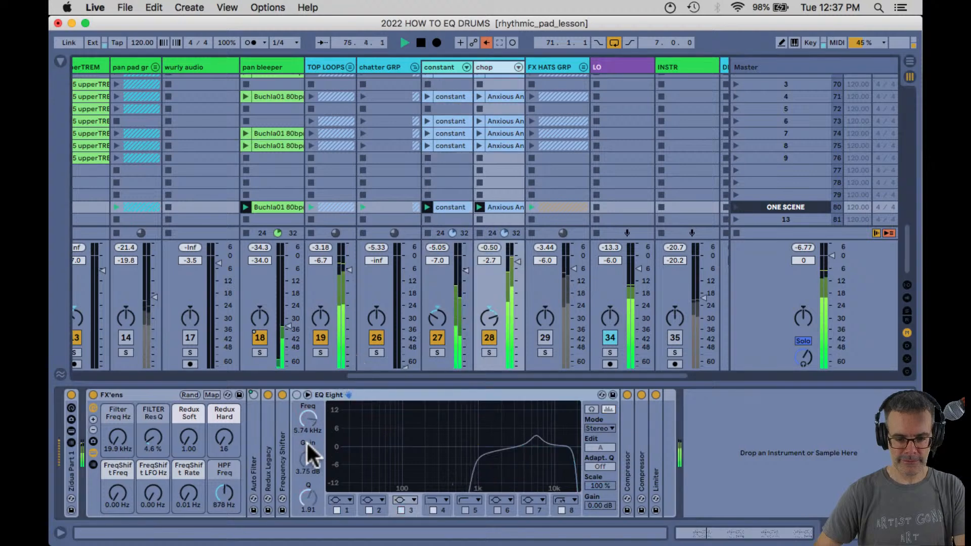
pyautogui.click(297, 395)
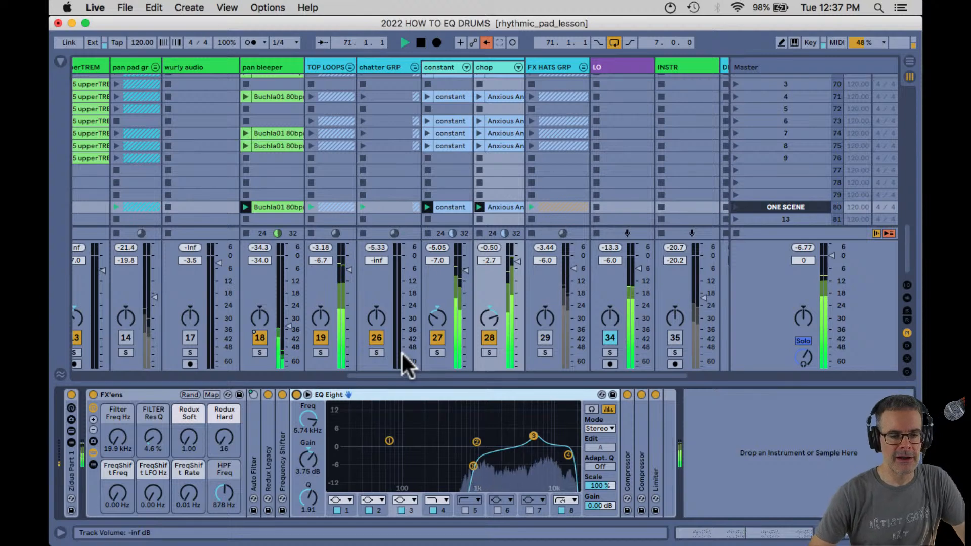
# Bring the chatter GRP back into the mix against TOP LOOPS, raising its volume to -16.0 dB.
pyautogui.click(320, 352)
pyautogui.click(320, 353)
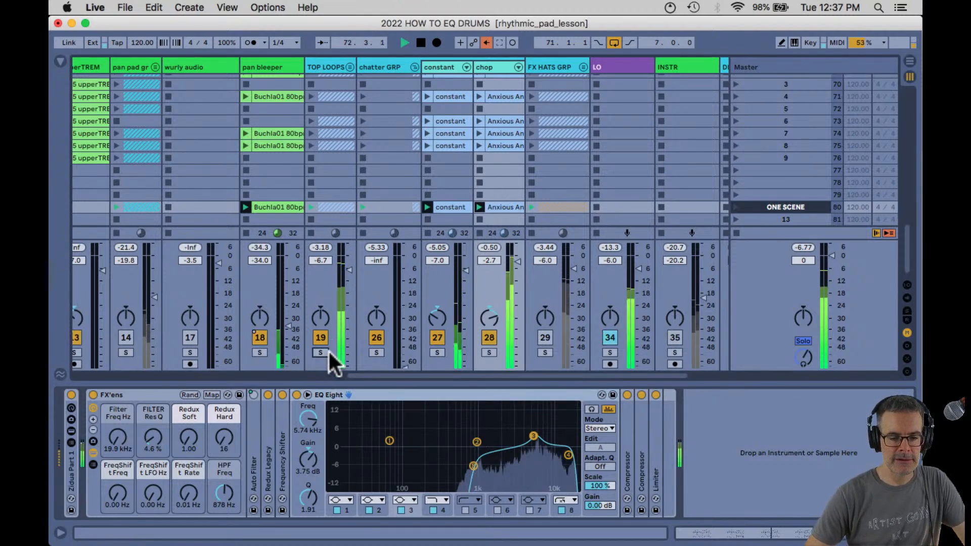
pyautogui.click(406, 353)
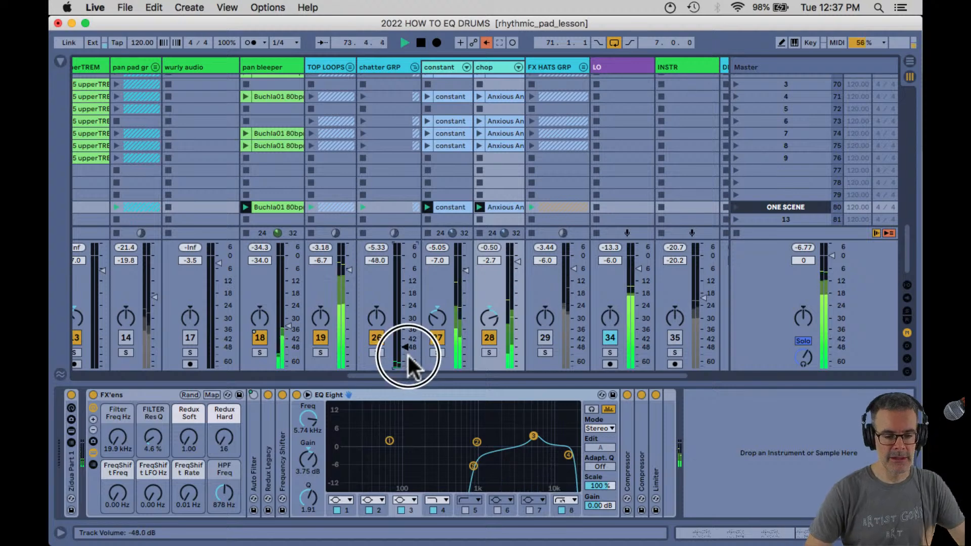
pyautogui.moveTo(406, 354); pyautogui.dragTo(406, 353)
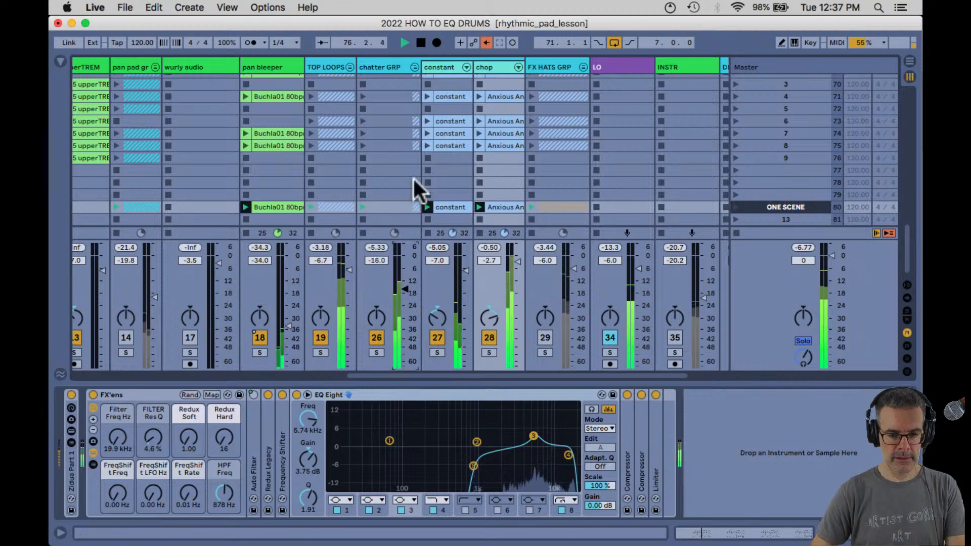
# Fold the chatter GRP, set its Compressor threshold to -23.2 dB and output to -1.65 dB, and raise the group volume to -12.4 dB.
pyautogui.click(414, 67)
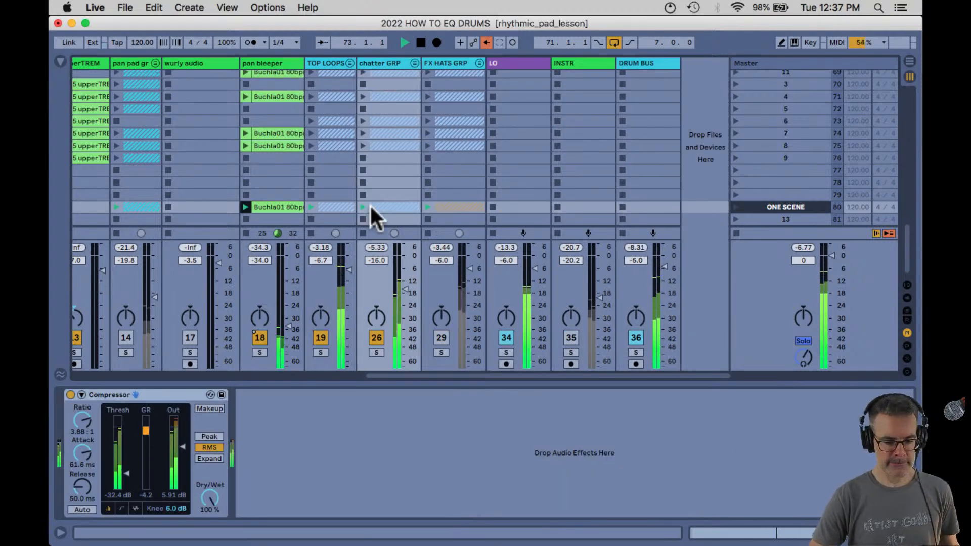
pyautogui.moveTo(132, 471); pyautogui.dragTo(130, 478)
pyautogui.moveTo(185, 448)
pyautogui.mouseDown()
pyautogui.moveTo(191, 455)
pyautogui.moveTo(195, 444)
pyautogui.moveTo(185, 452)
pyautogui.mouseUp()
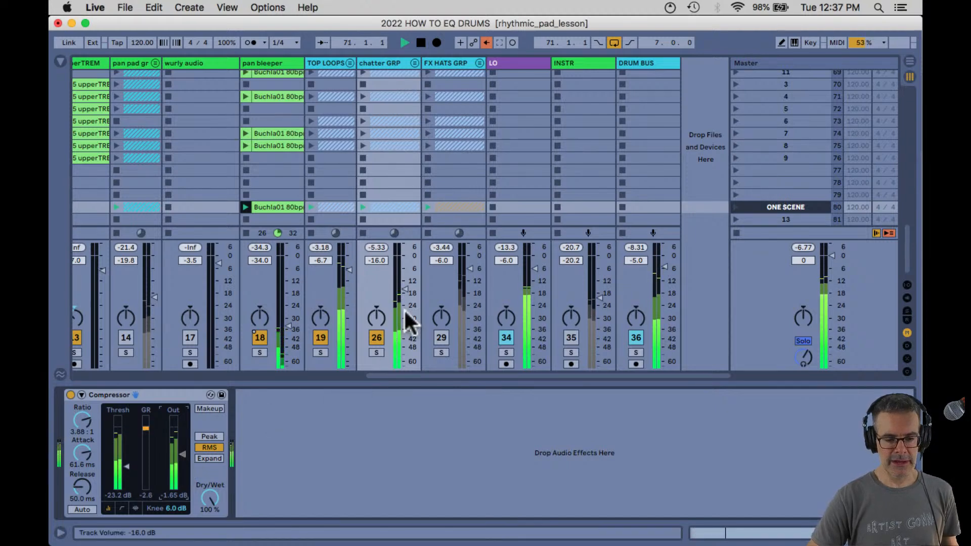
pyautogui.moveTo(405, 291); pyautogui.dragTo(405, 281)
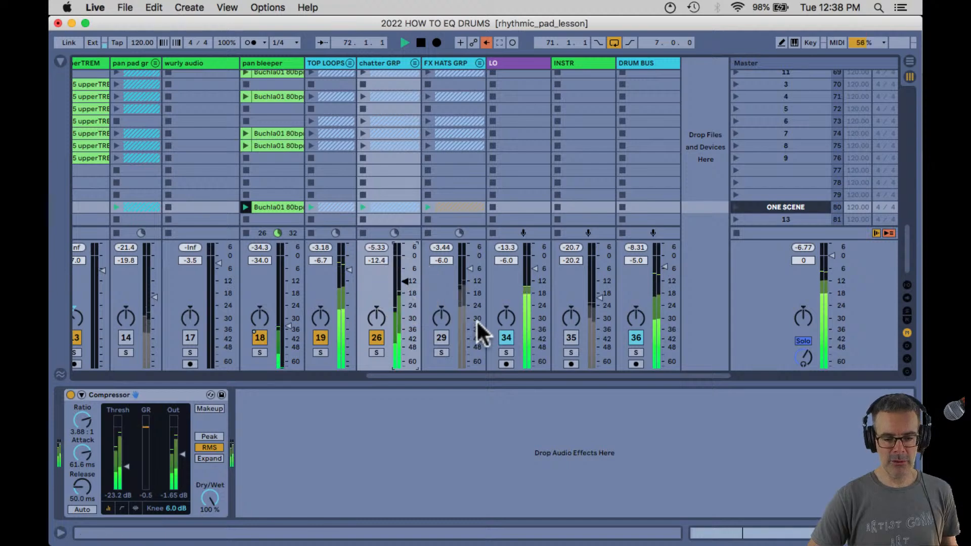
# Deactivate the LO and DRUM BUS tracks.
pyautogui.click(506, 338)
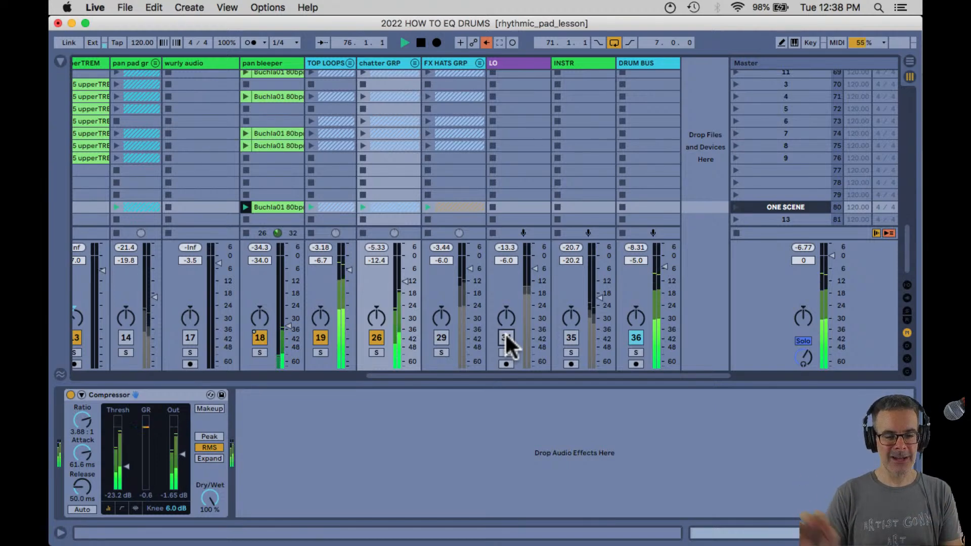
pyautogui.click(637, 337)
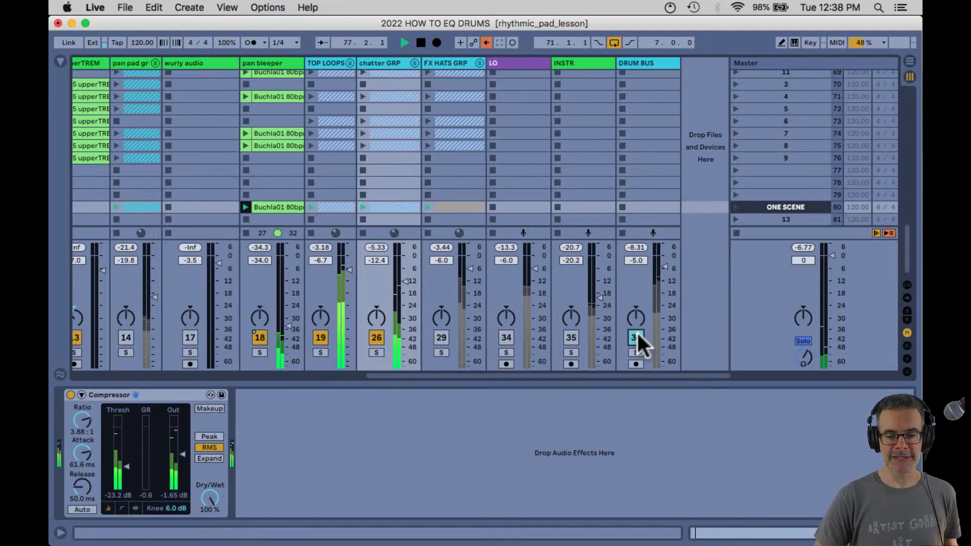
# Select DRUM BUS and compare the playing mix with chatter GRP and TOP LOOPS each muted and unmuted in turn.
pyautogui.click(645, 61)
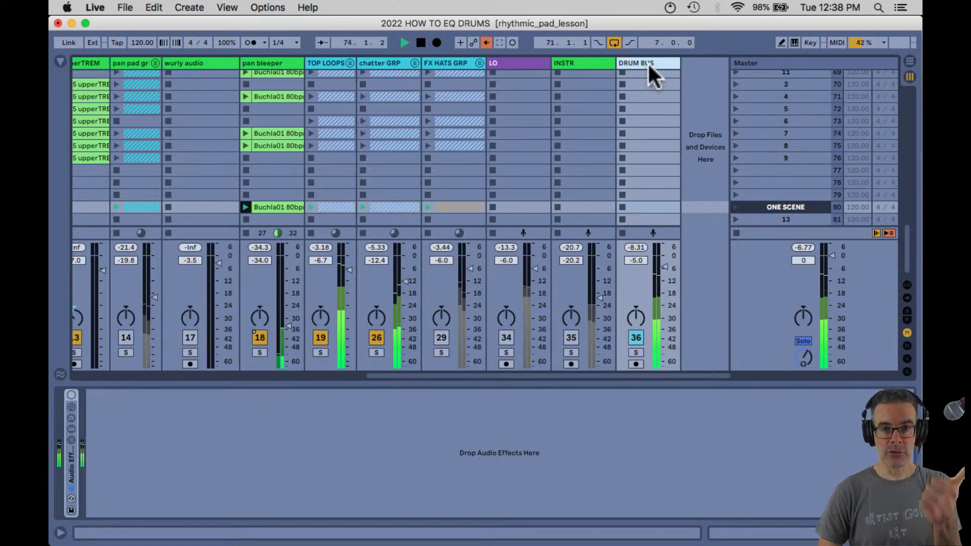
pyautogui.click(376, 337)
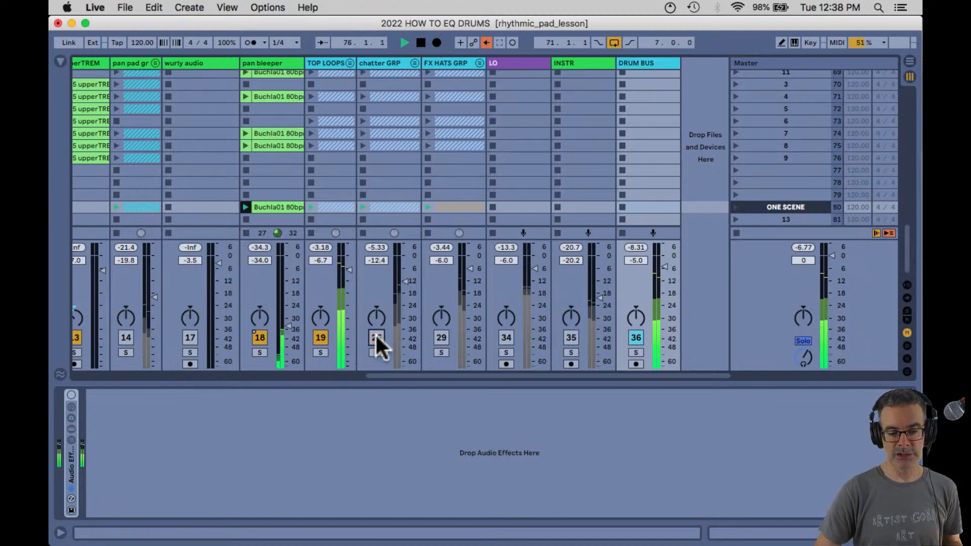
pyautogui.click(376, 336)
pyautogui.click(320, 337)
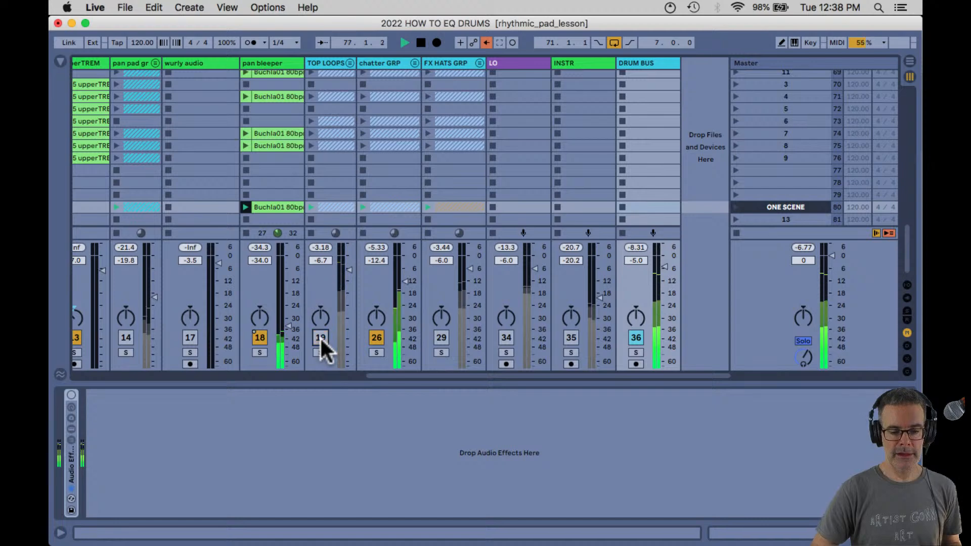
pyautogui.click(320, 337)
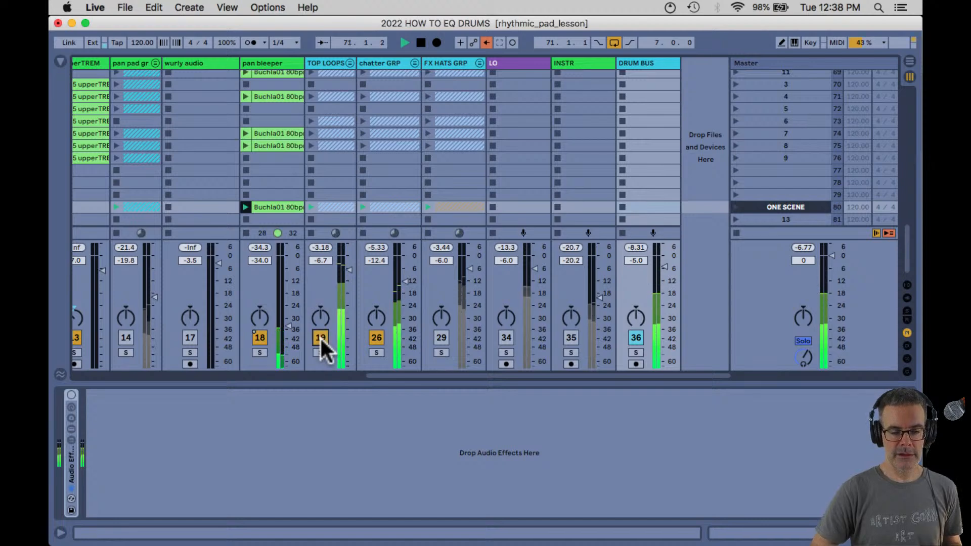
pyautogui.click(321, 338)
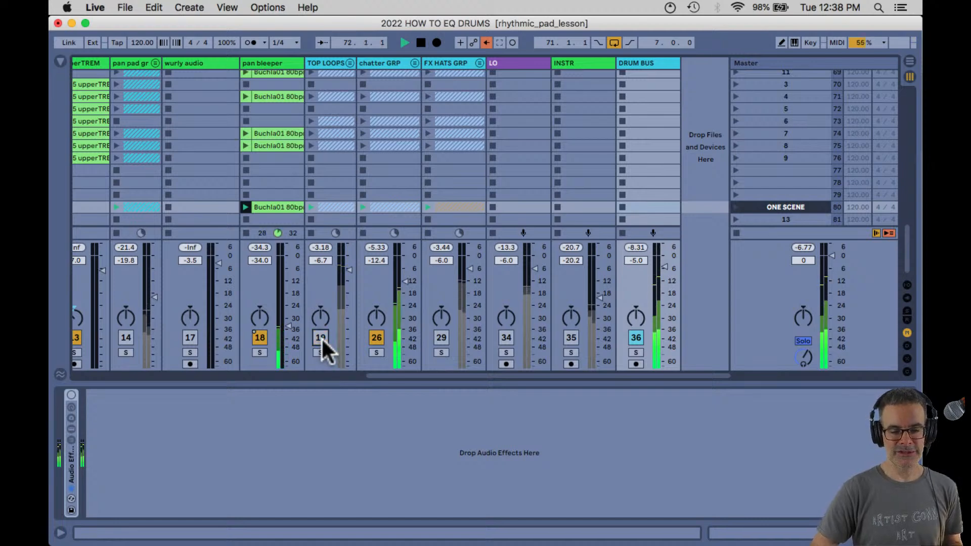
pyautogui.click(321, 338)
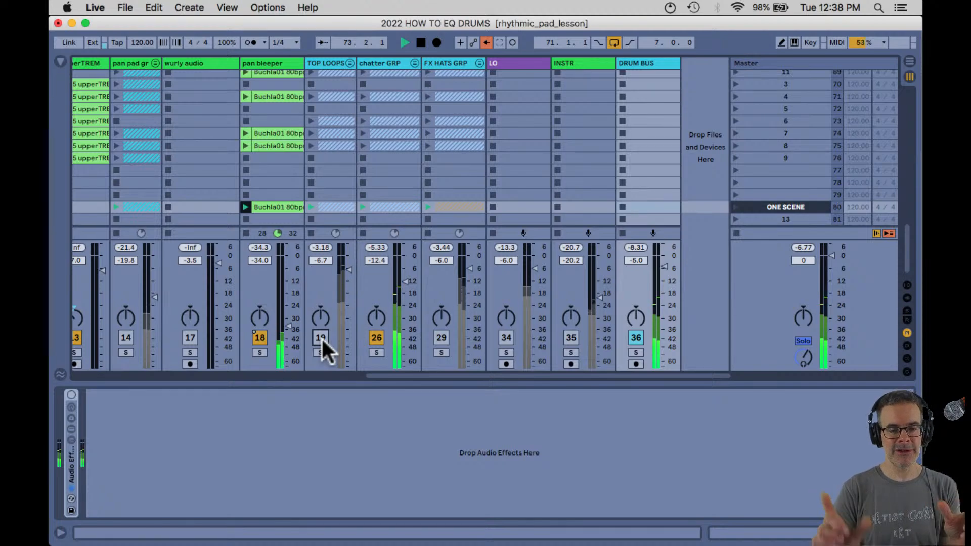
# Compare the balance again by toggling chatter GRP repeatedly and TOP LOOPS once during playback.
pyautogui.click(643, 63)
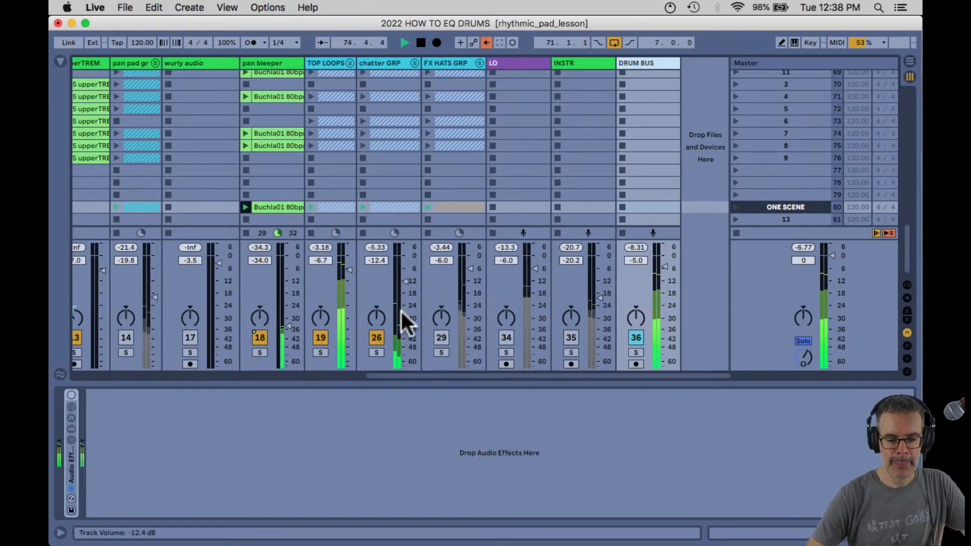
pyautogui.click(376, 338)
pyautogui.click(375, 337)
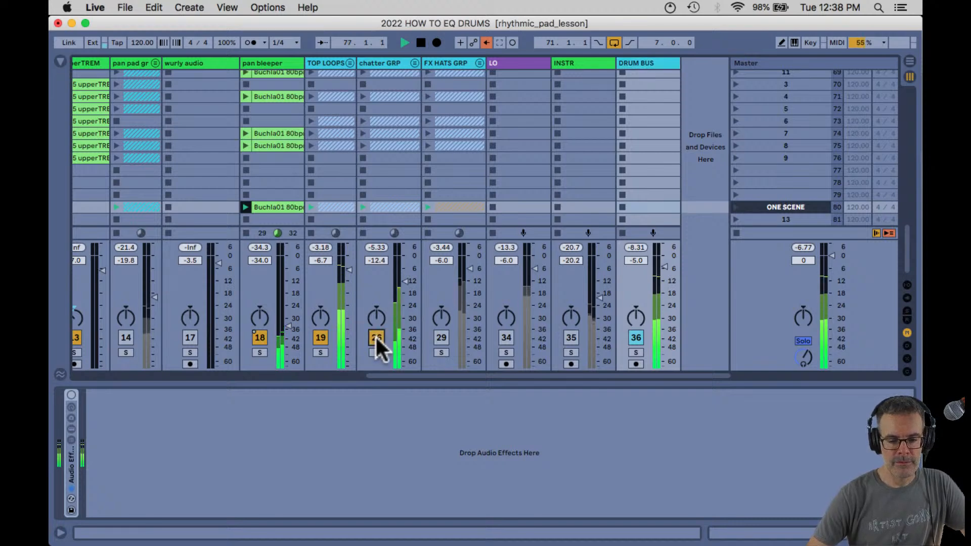
pyautogui.click(375, 338)
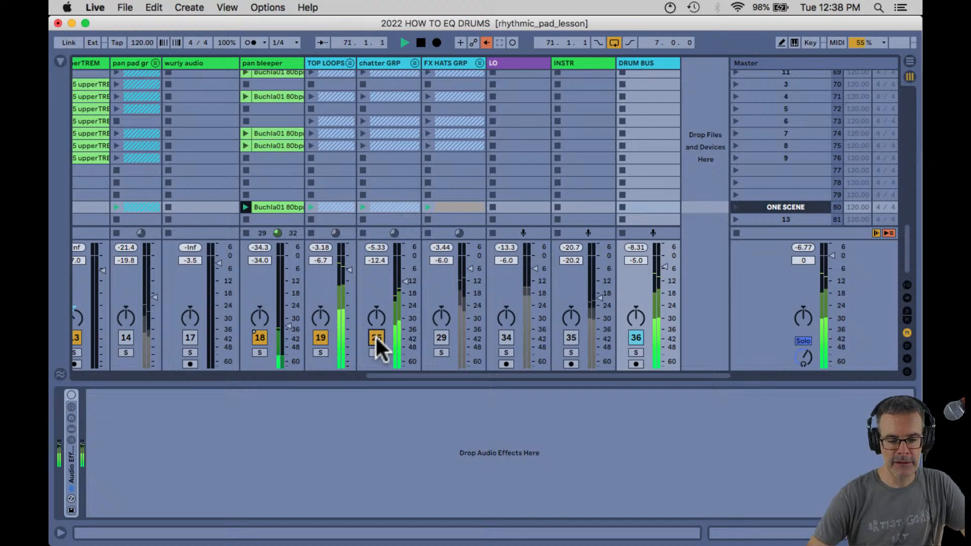
pyautogui.click(375, 338)
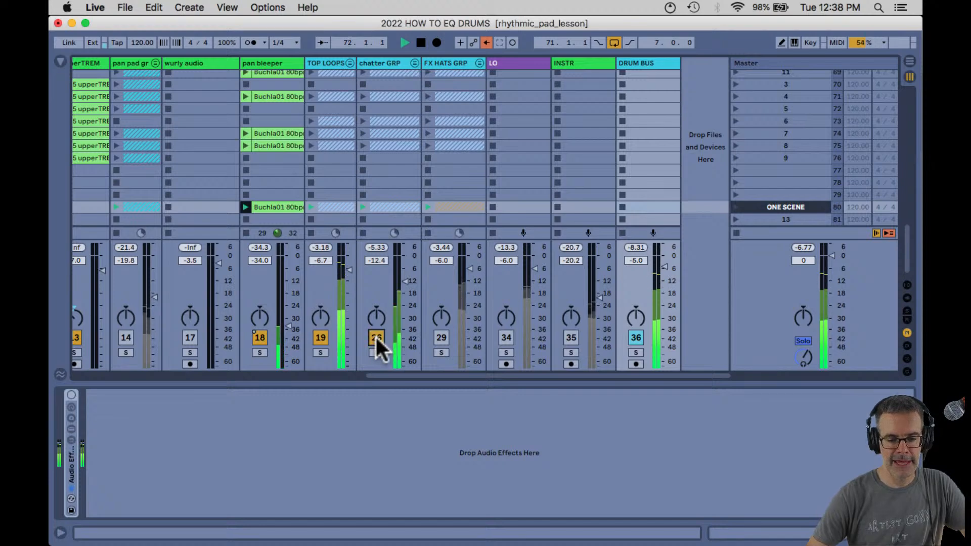
pyautogui.click(320, 338)
pyautogui.click(320, 338)
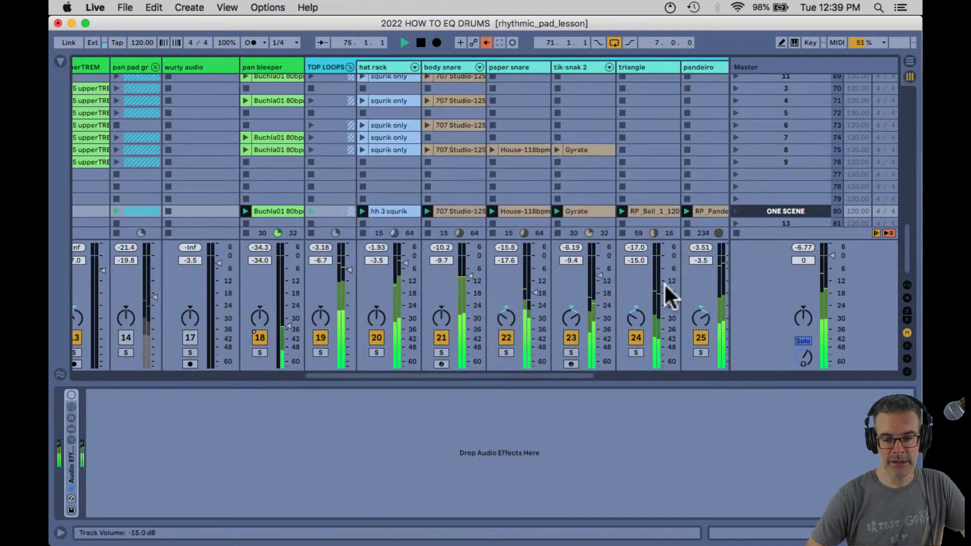
# Unfold TOP LOOPS, audition the triangle track in solo, and set its EQ Eight band 4 to 4.64 kHz at 0.37 dB.
pyautogui.hscroll(2, 667, 302)
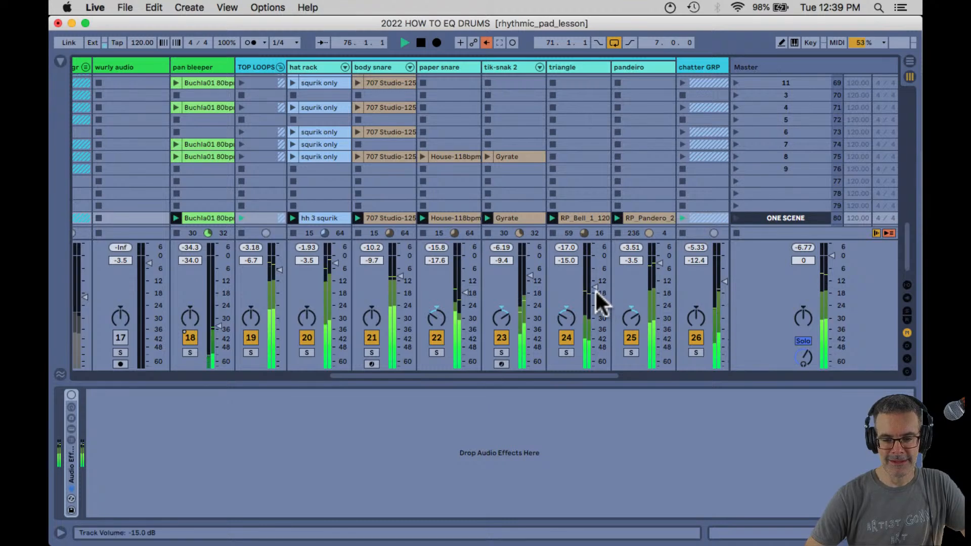
pyautogui.click(572, 78)
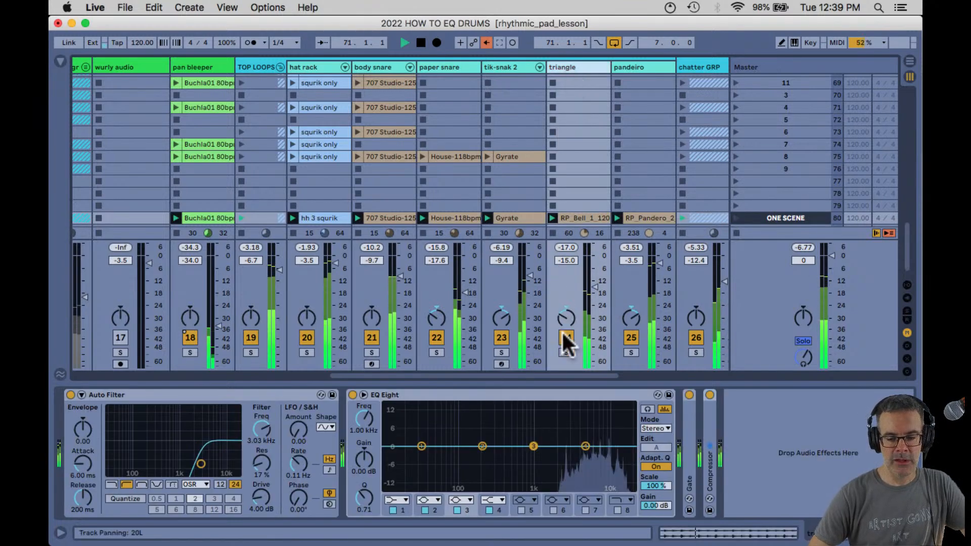
pyautogui.click(568, 353)
pyautogui.moveTo(585, 446)
pyautogui.mouseDown()
pyautogui.moveTo(582, 420)
pyautogui.moveTo(582, 446)
pyautogui.mouseUp()
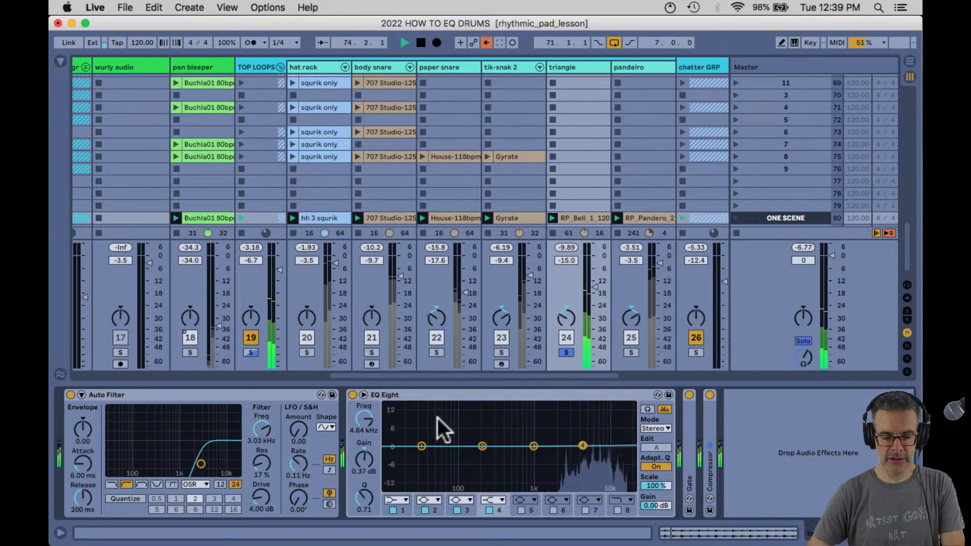
pyautogui.click(567, 353)
# Lower the triangle track's volume to -24.2 dB and fold the TOP LOOPS group.
pyautogui.click(597, 298)
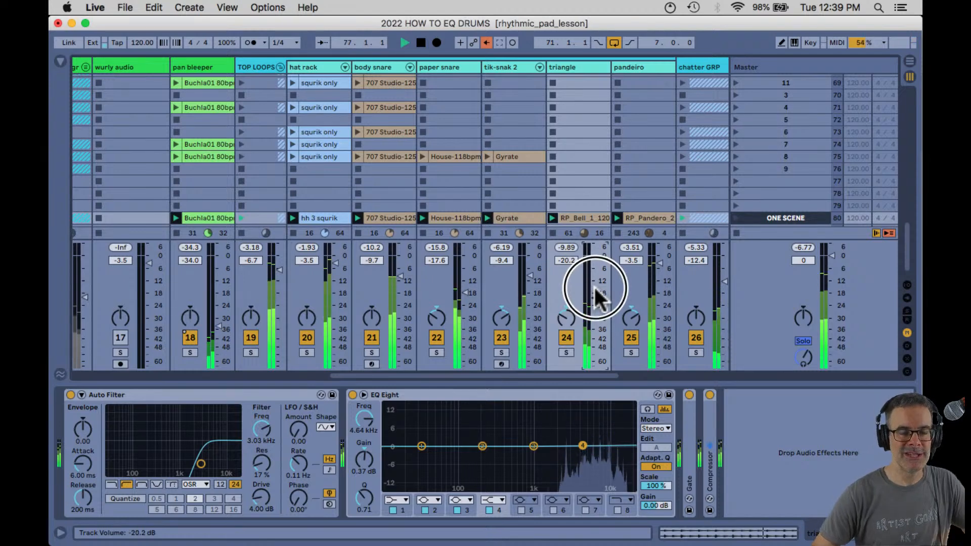
pyautogui.moveTo(596, 288); pyautogui.dragTo(596, 295)
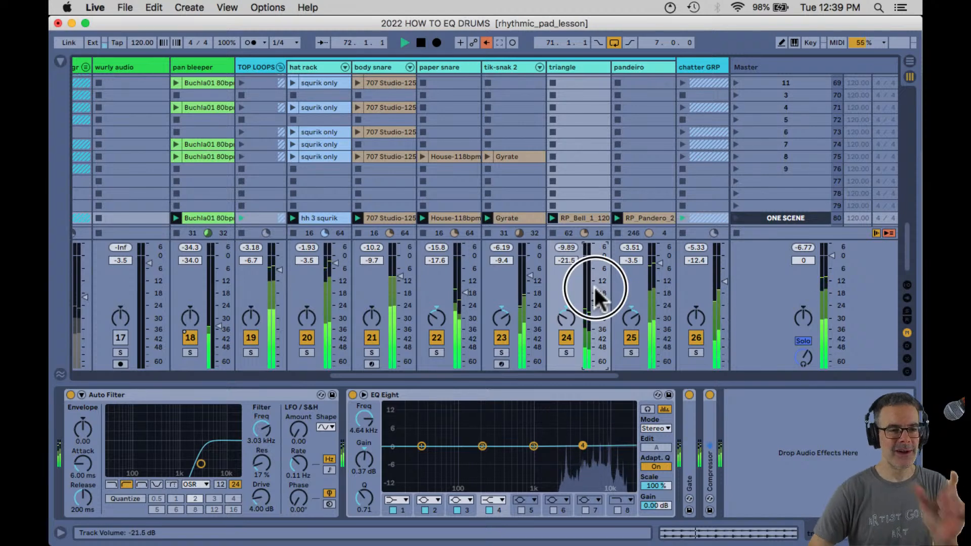
pyautogui.moveTo(597, 297); pyautogui.dragTo(596, 300)
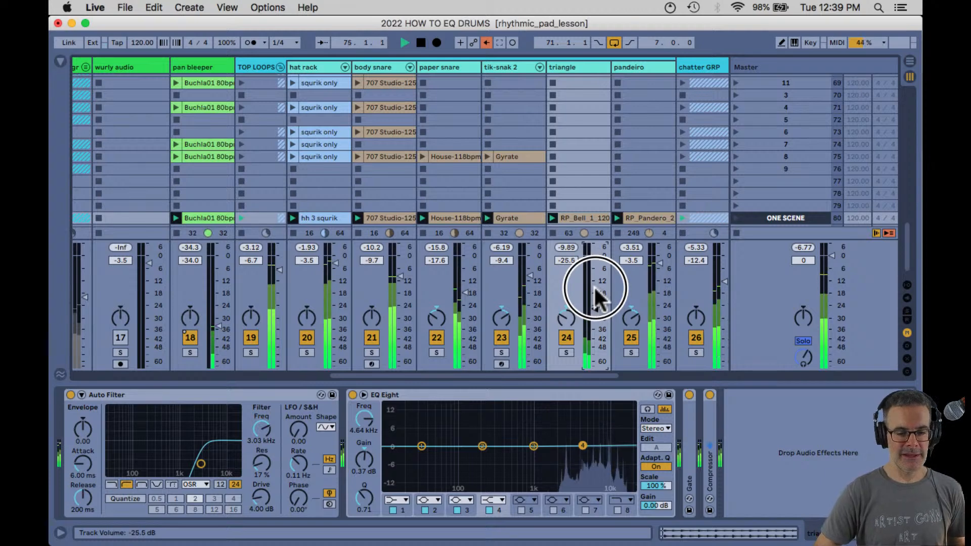
pyautogui.moveTo(596, 300); pyautogui.dragTo(596, 300)
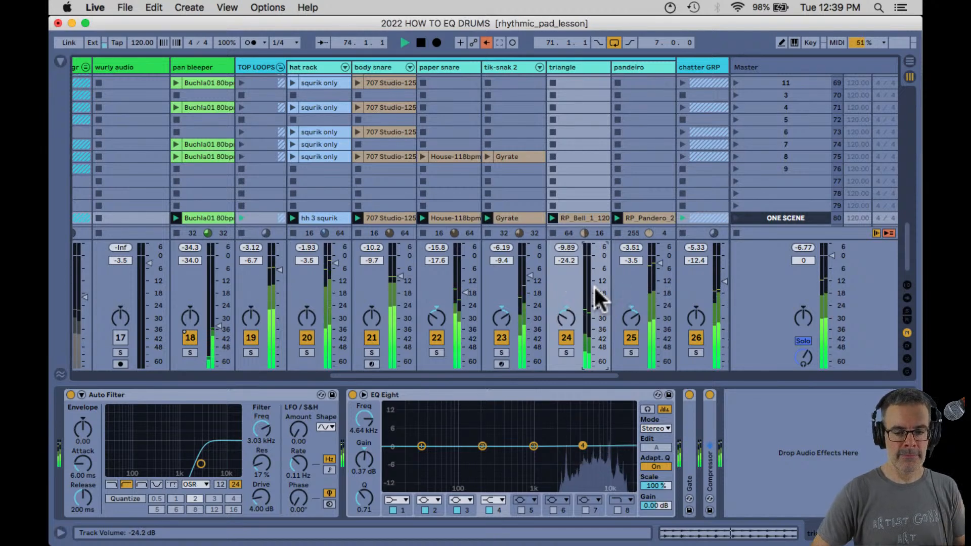
pyautogui.click(281, 66)
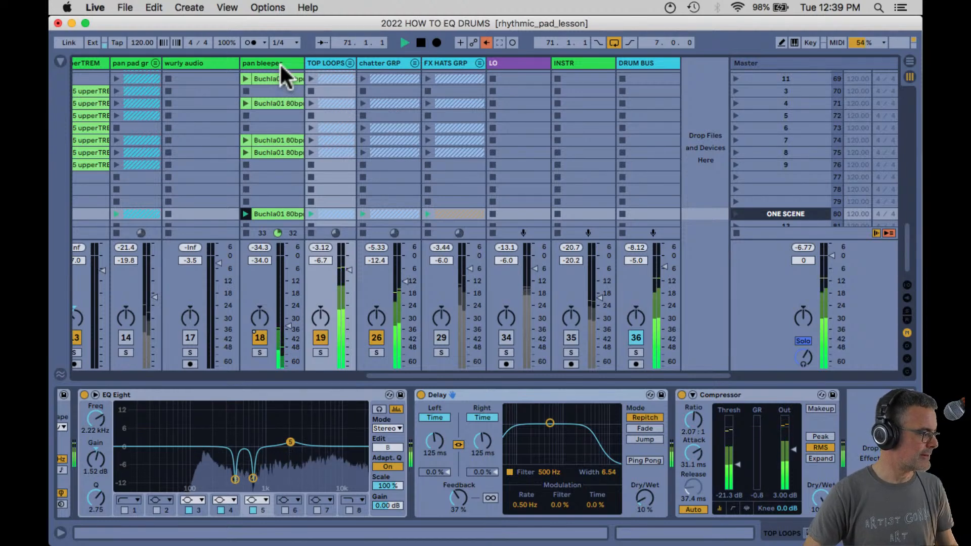
# Check the new balance by muting and unmuting chatter GRP and TOP LOOPS one after the other.
pyautogui.click(376, 337)
pyautogui.click(375, 338)
pyautogui.click(321, 337)
pyautogui.click(321, 337)
# Activate FX HATS GRP and deactivate chatter GRP and TOP LOOPS.
pyautogui.click(442, 338)
pyautogui.click(376, 337)
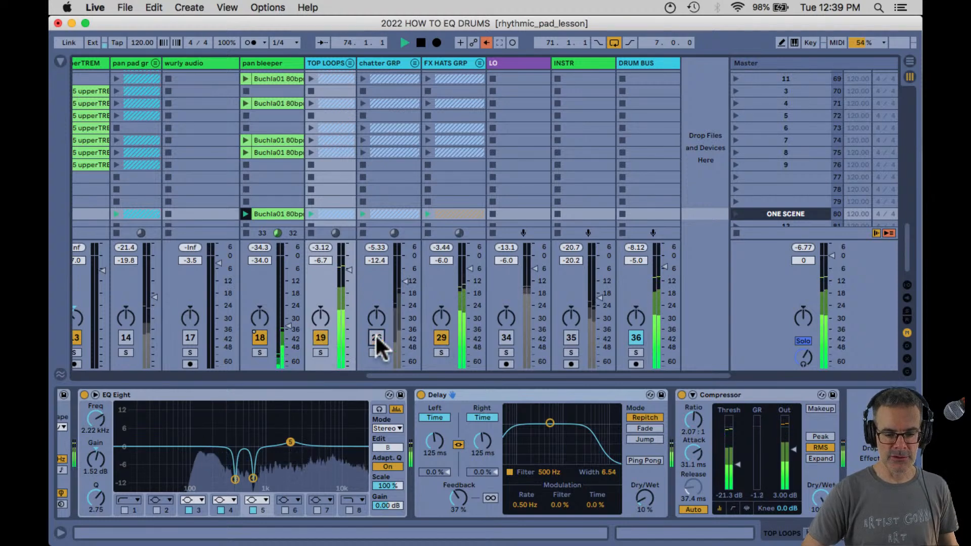
pyautogui.click(319, 336)
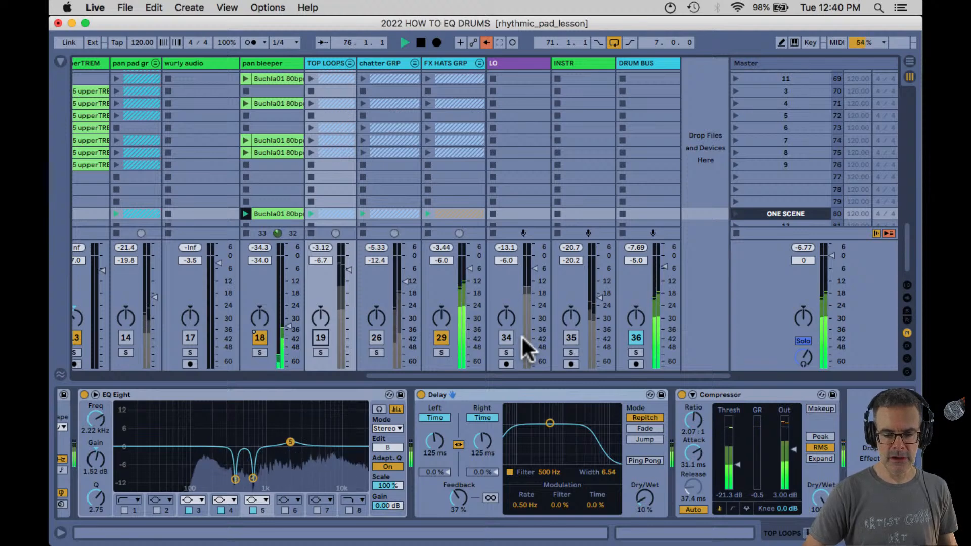
# Unfold FX HATS GRP and isolate HF hh by deactivating SAS long clap, middle sweep and tootdootdoot.
pyautogui.click(480, 63)
pyautogui.hscroll(5, 451, 125)
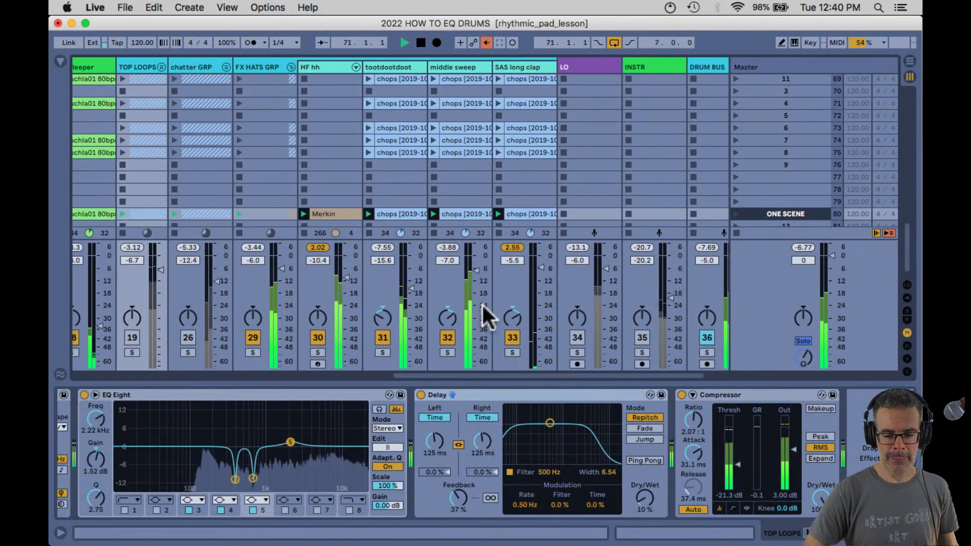
pyautogui.click(515, 336)
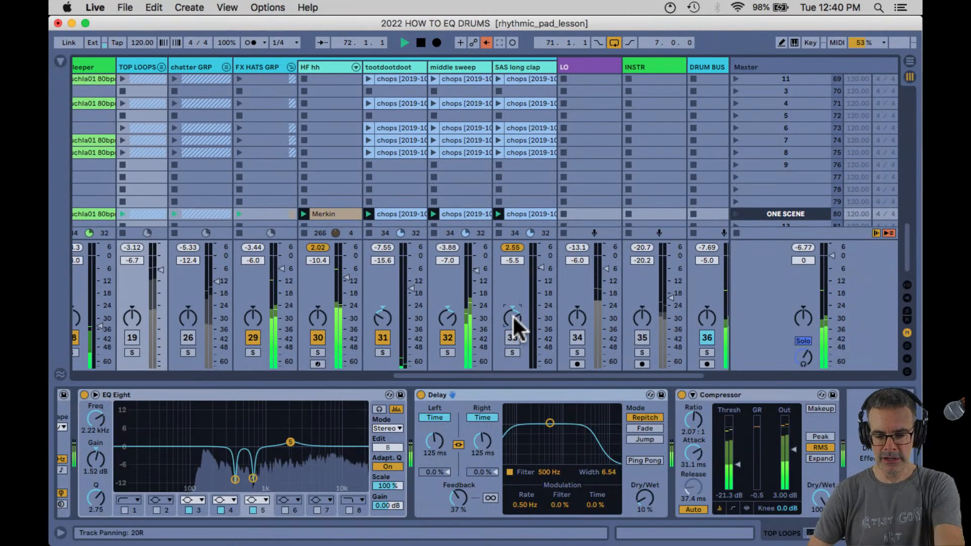
pyautogui.click(445, 338)
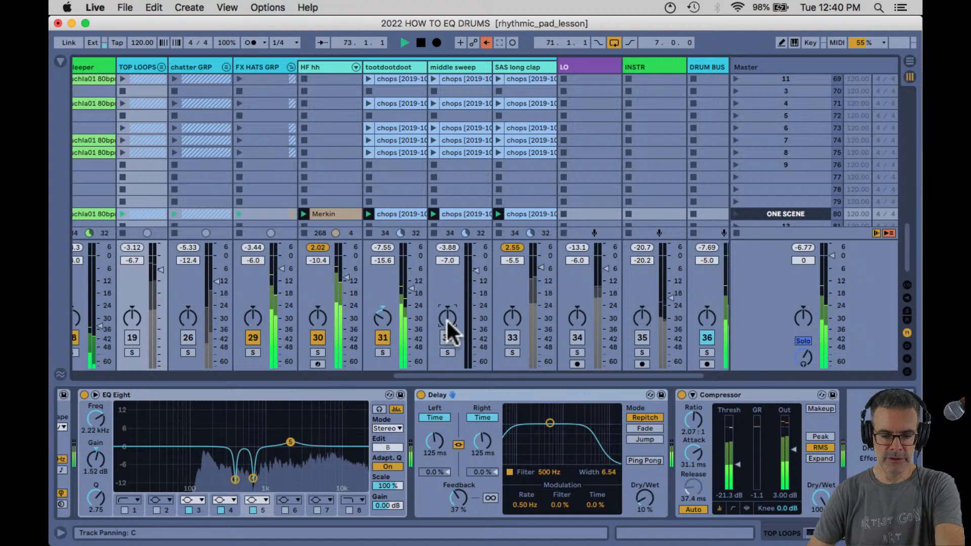
pyautogui.click(382, 338)
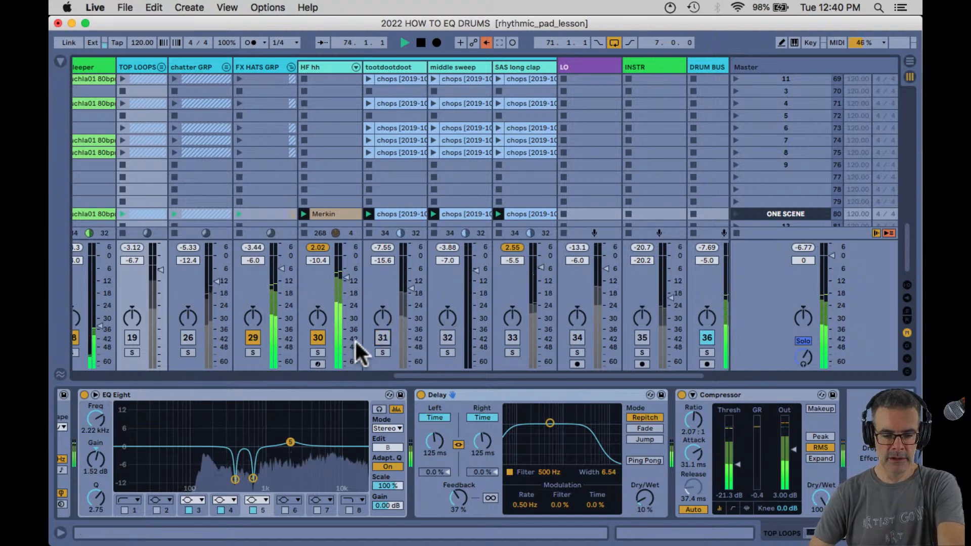
pyautogui.click(314, 336)
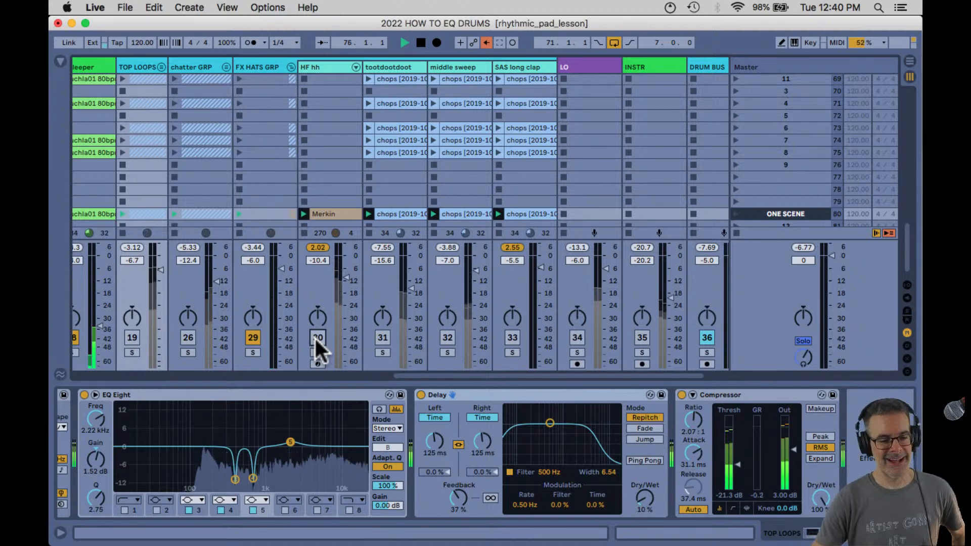
pyautogui.click(314, 336)
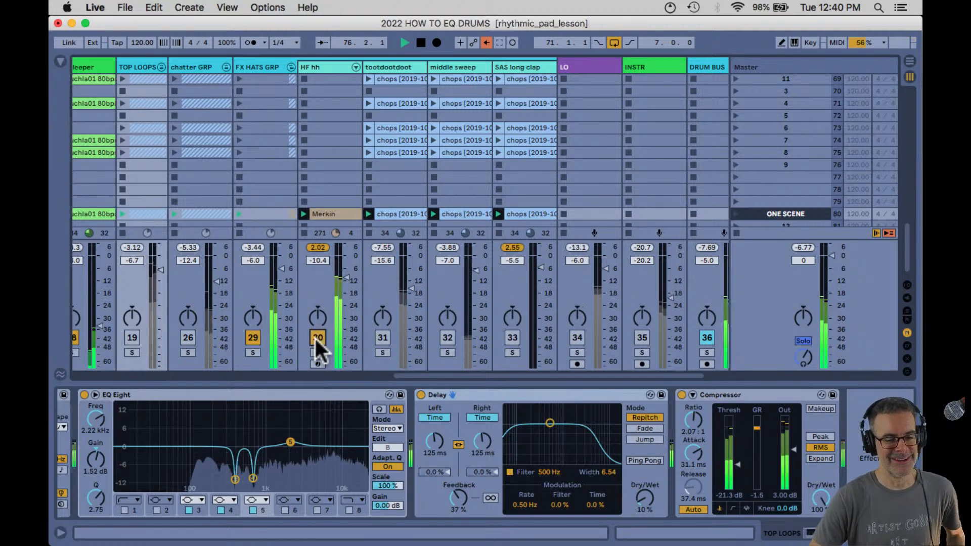
# Enable EQ Eight on HF hh in its expanded display, setting band 4 to 7.76 kHz at 6.21 dB and band 1 to 399 Hz.
pyautogui.click(325, 67)
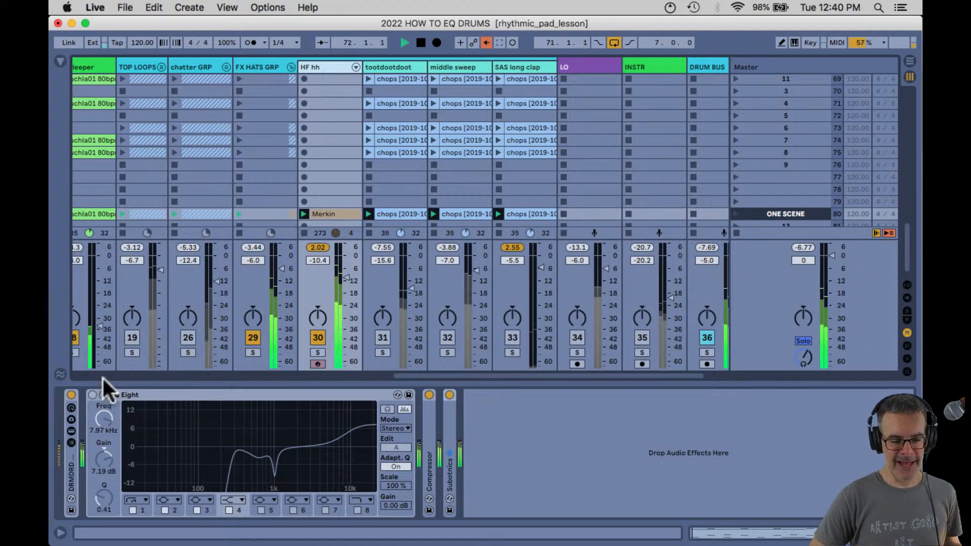
pyautogui.click(93, 394)
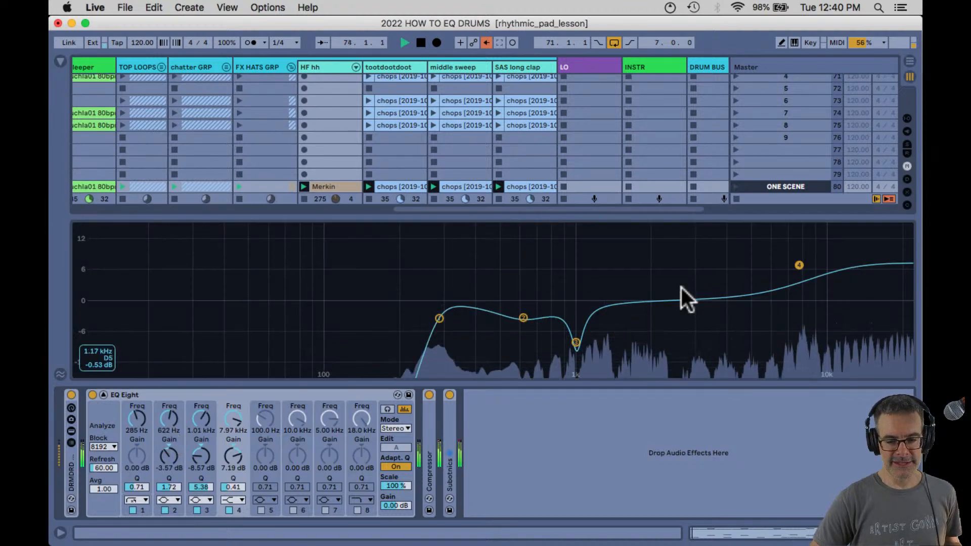
pyautogui.moveTo(798, 266)
pyautogui.mouseDown()
pyautogui.moveTo(794, 291)
pyautogui.moveTo(793, 273)
pyautogui.mouseUp()
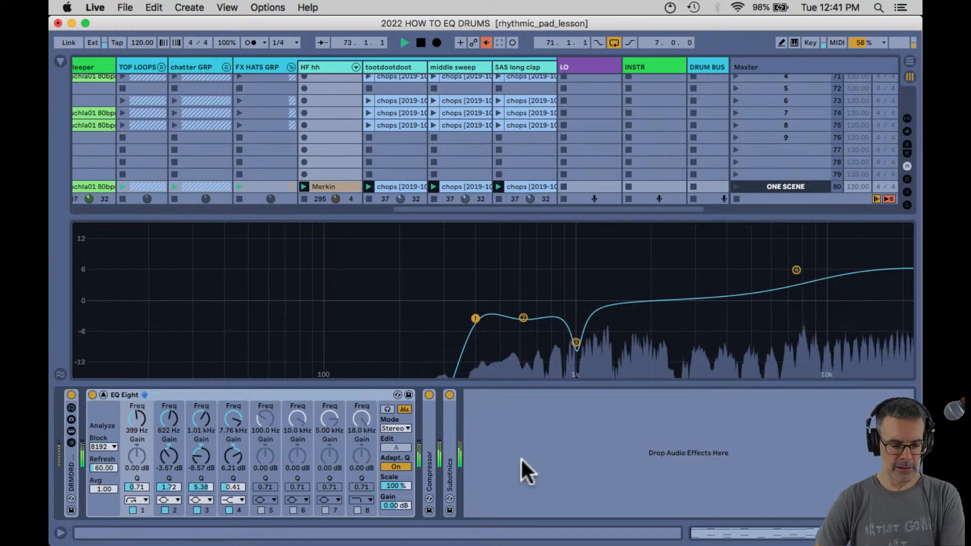
# Change HF hh's EQ band 1 to the gentler low-cut filter, raise it to 2.10 kHz, and deactivate band 4.
pyautogui.click(135, 496)
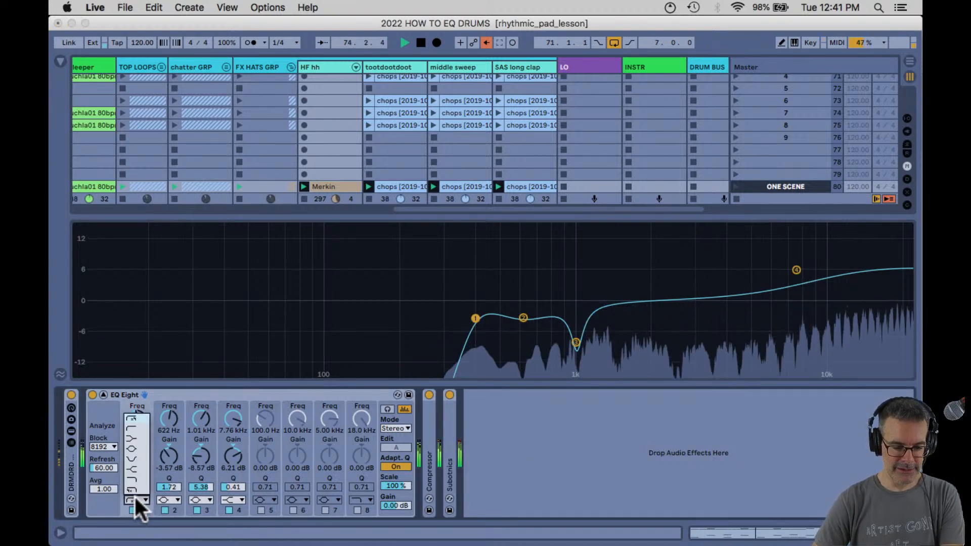
pyautogui.click(135, 427)
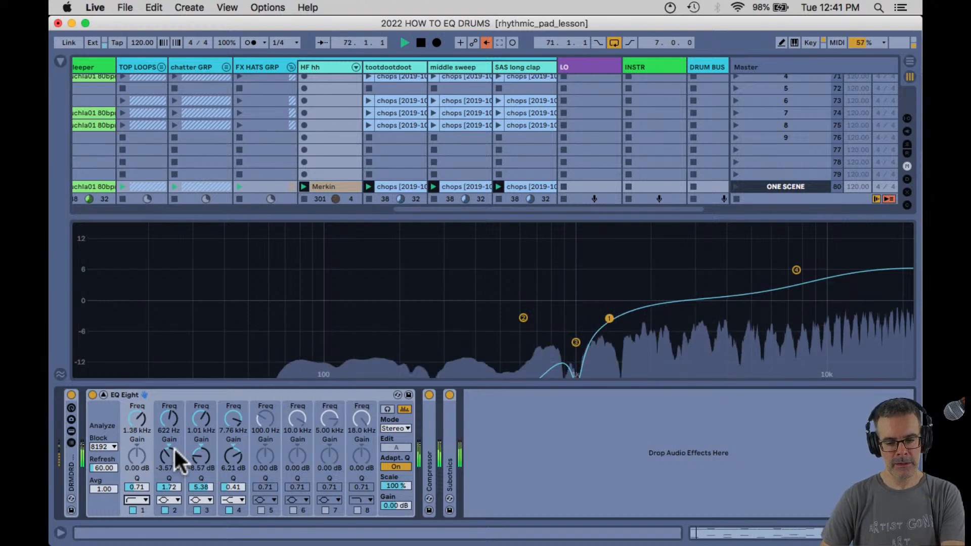
pyautogui.click(229, 511)
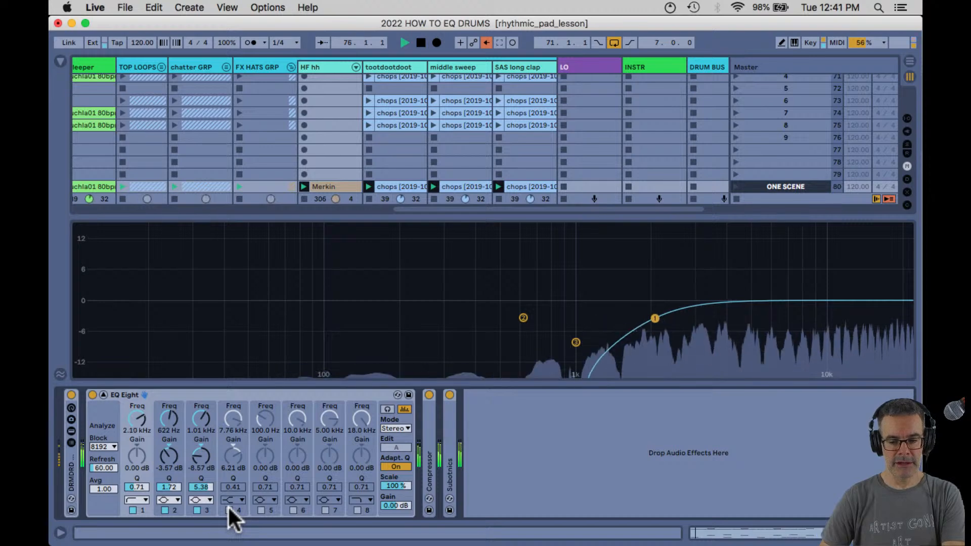
# Close the expanded EQ display and lower the HF hh track's volume to -18.3 dB.
pyautogui.press('Escape')
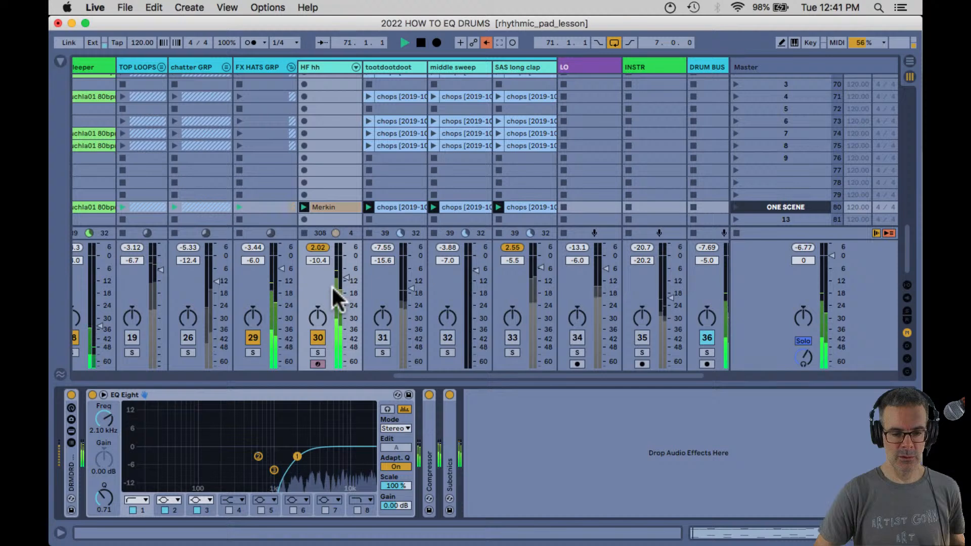
pyautogui.moveTo(345, 277); pyautogui.dragTo(349, 291)
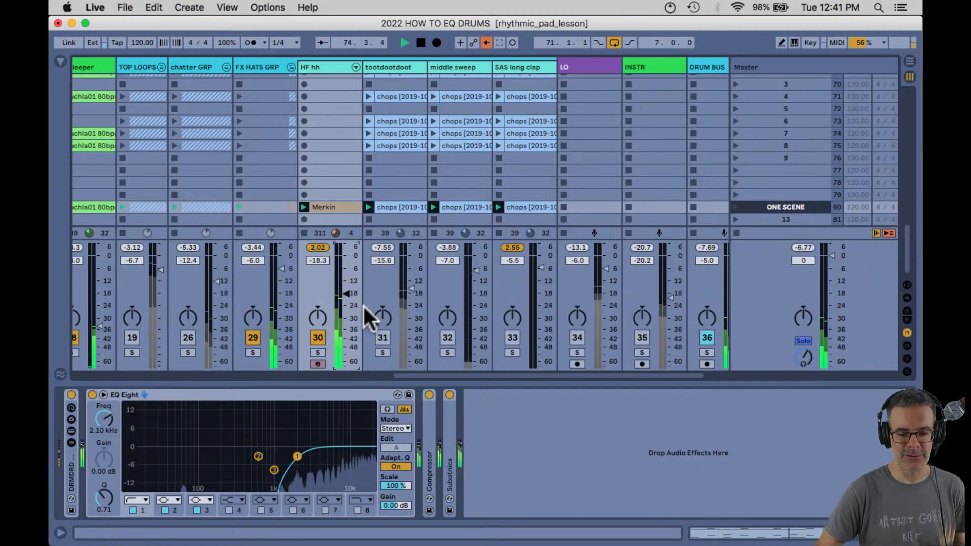
# Activate tootdootdoot in place of HF hh and shorten its playing clip's loop length to 2 bars.
pyautogui.click(379, 336)
pyautogui.click(317, 336)
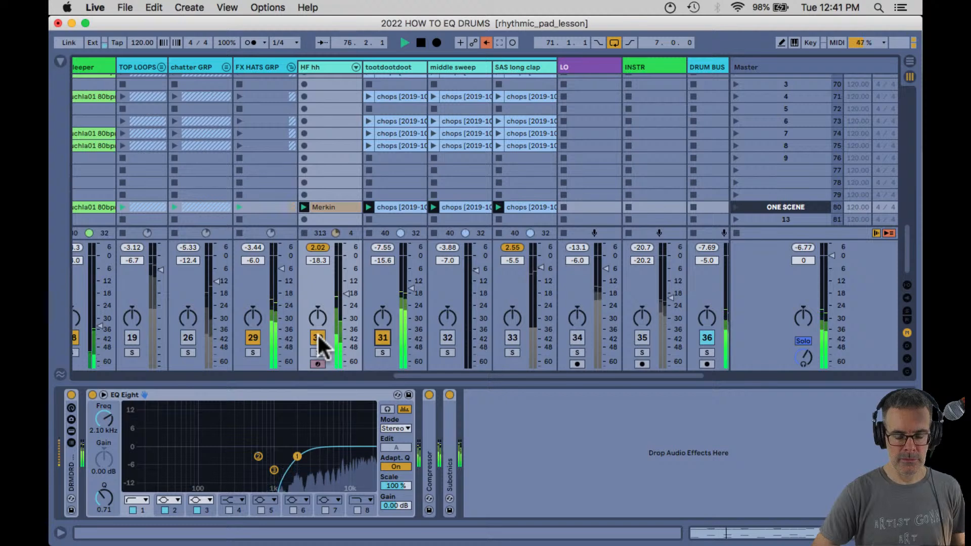
pyautogui.doubleClick(396, 206)
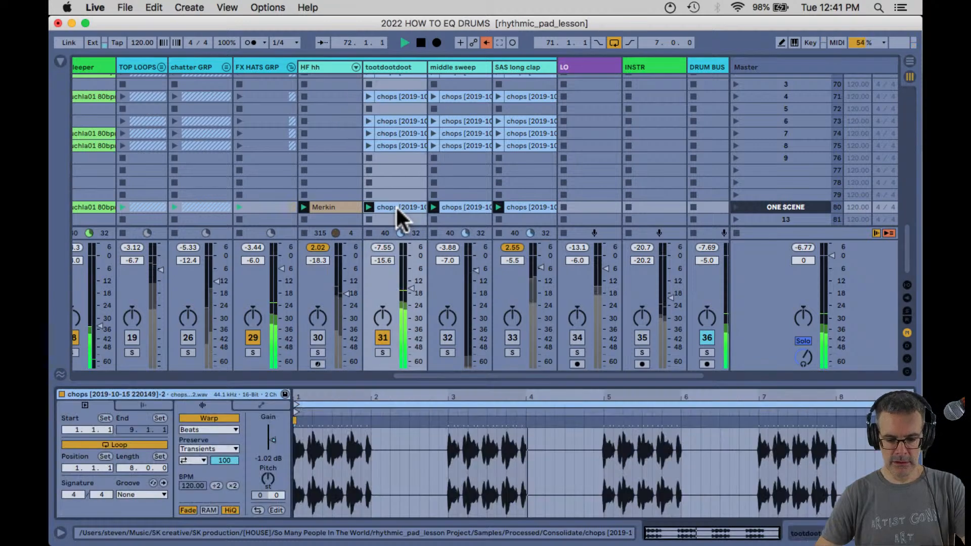
pyautogui.click(380, 406)
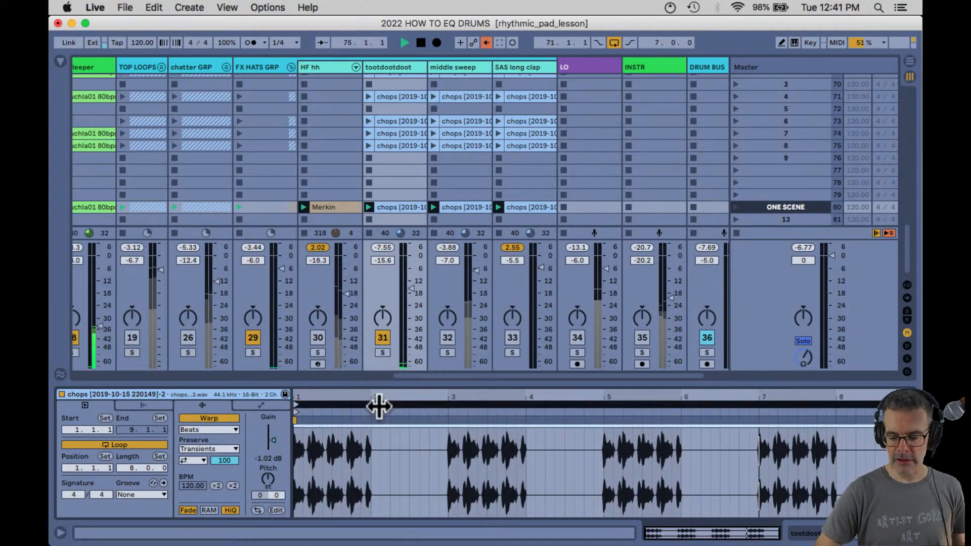
pyautogui.press('super+Down')
pyautogui.press('super+Down')
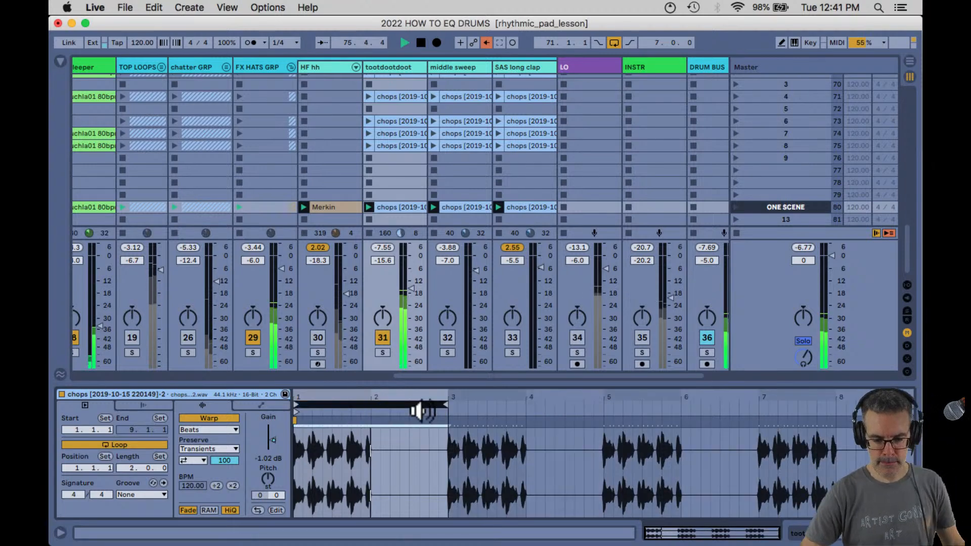
# Display the Clip Gain envelope of the tootdootdoot clip around the last hit before bar 2.
pyautogui.moveTo(368, 397)
pyautogui.mouseDown()
pyautogui.moveTo(381, 401)
pyautogui.moveTo(366, 395)
pyautogui.mouseUp()
pyautogui.hotkey('shift', 'Tab')
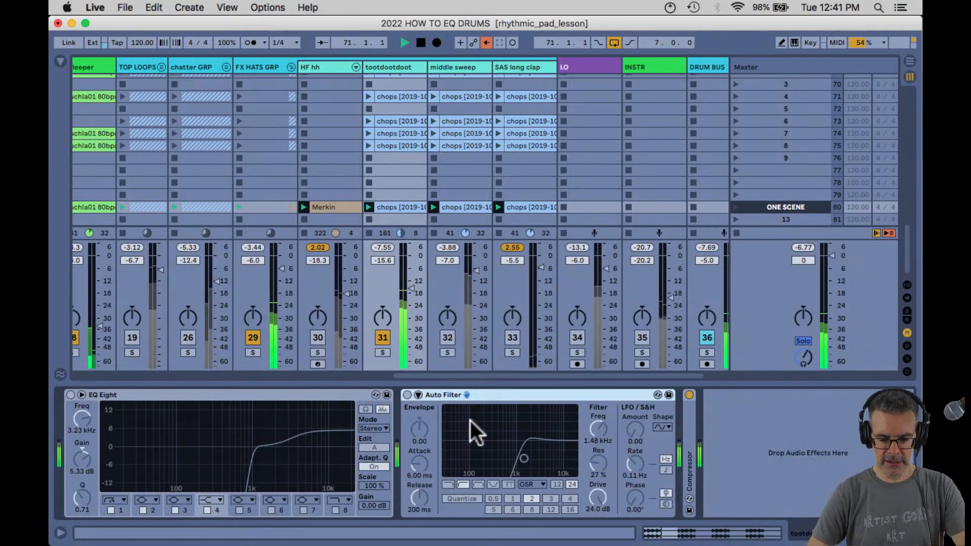
pyautogui.hotkey('shift', 'Tab')
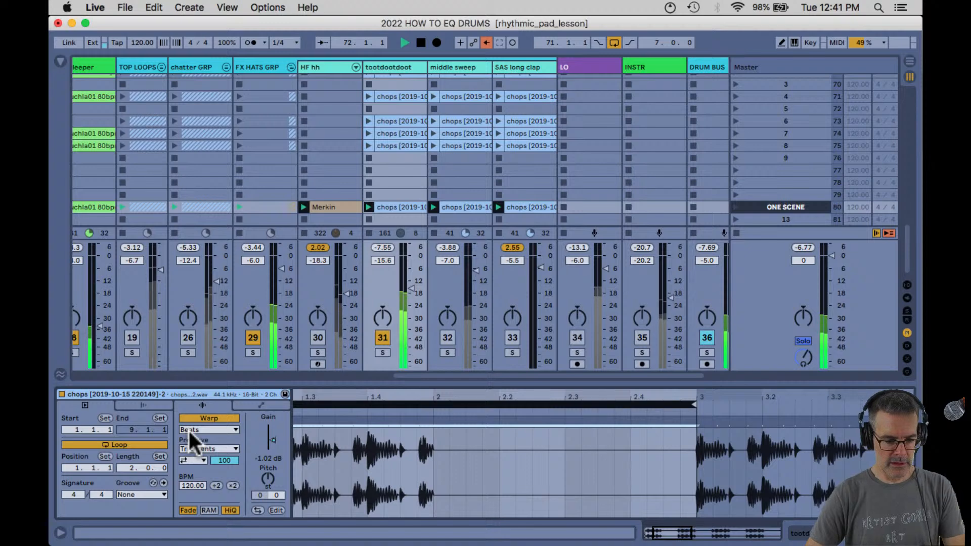
pyautogui.click(262, 405)
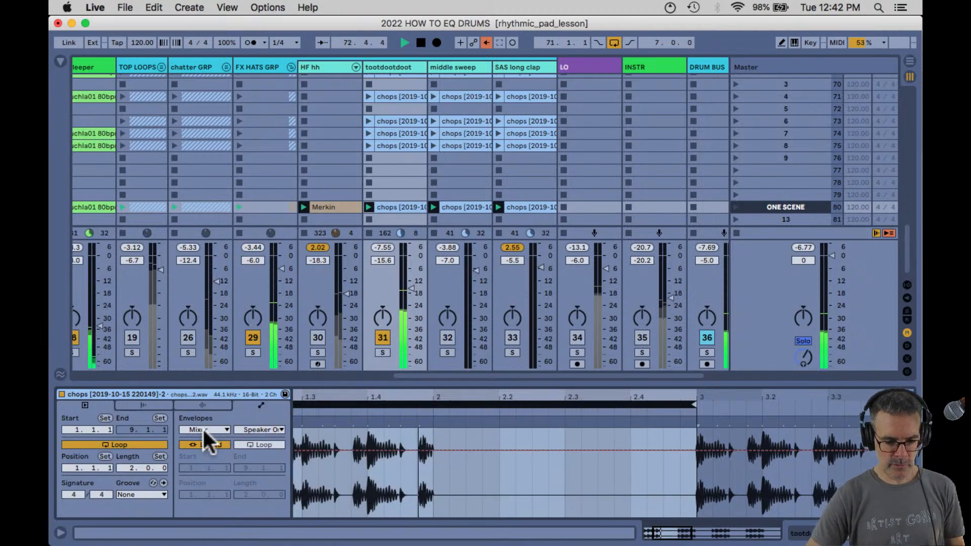
pyautogui.click(203, 430)
pyautogui.click(231, 430)
pyautogui.click(415, 468)
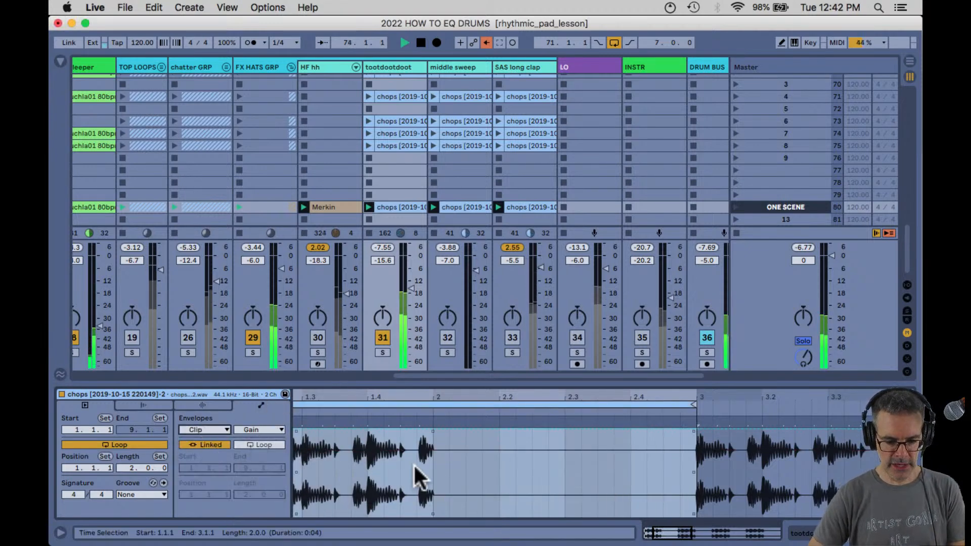
# Draw the tootdootdoot clip's gain envelope to drop straight to zero at bar 2, where the last hit ends.
pyautogui.press('b')
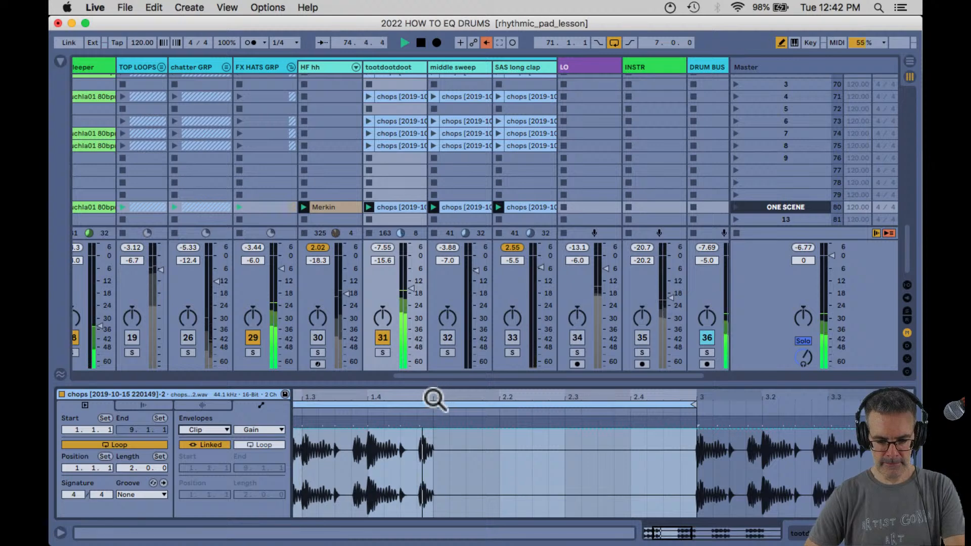
pyautogui.moveTo(433, 401)
pyautogui.mouseDown()
pyautogui.moveTo(451, 424)
pyautogui.moveTo(450, 520)
pyautogui.moveTo(466, 530)
pyautogui.mouseUp()
pyautogui.press('b')
pyautogui.click(468, 427)
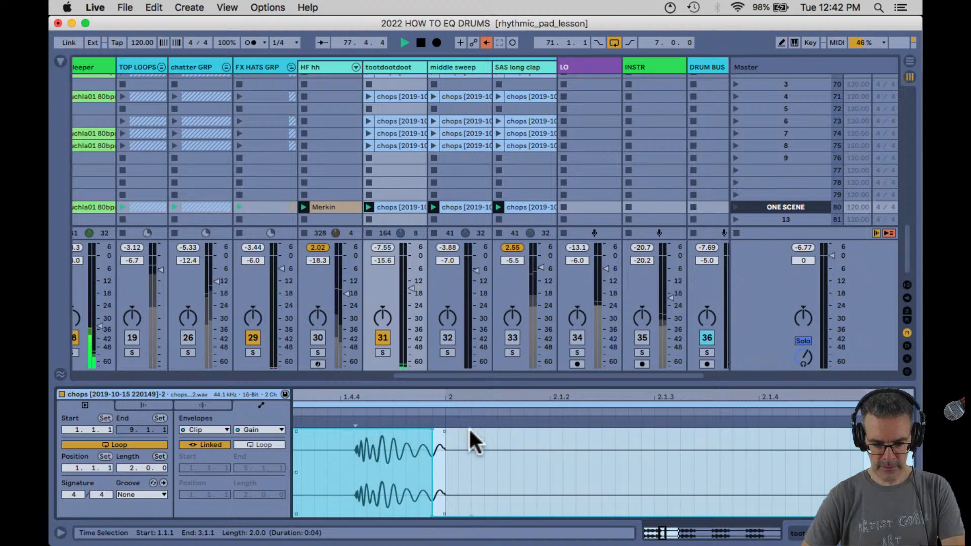
pyautogui.click(433, 516)
pyautogui.moveTo(433, 516); pyautogui.dragTo(440, 516)
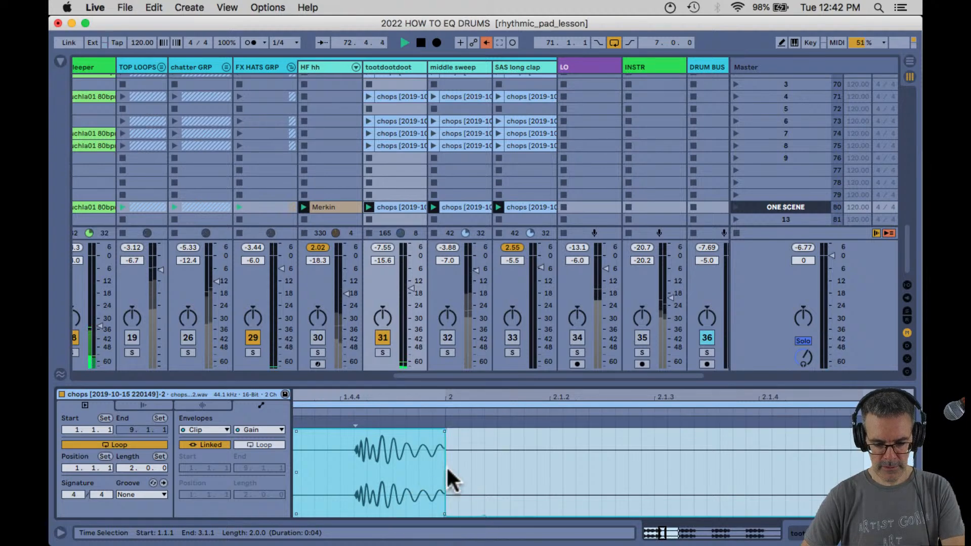
pyautogui.click(443, 430)
pyautogui.moveTo(443, 433); pyautogui.dragTo(445, 428)
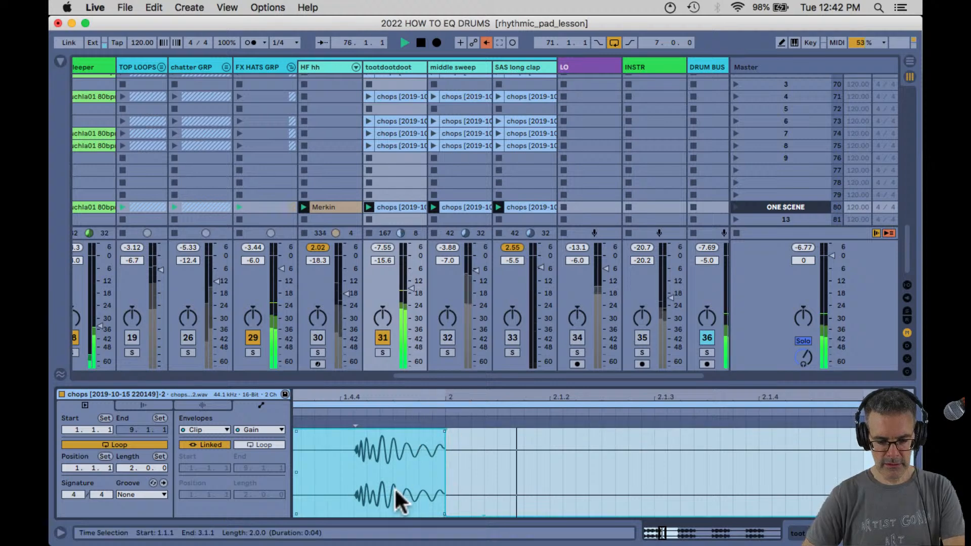
# Reshape the gain drop into a sloping fade to 0% across the last hit before bar 2, undoing the stray breakpoint edit.
pyautogui.hscroll(-2, 385, 490)
pyautogui.press('b')
pyautogui.moveTo(381, 491)
pyautogui.mouseDown()
pyautogui.moveTo(387, 532)
pyautogui.moveTo(509, 531)
pyautogui.moveTo(521, 516)
pyautogui.mouseUp()
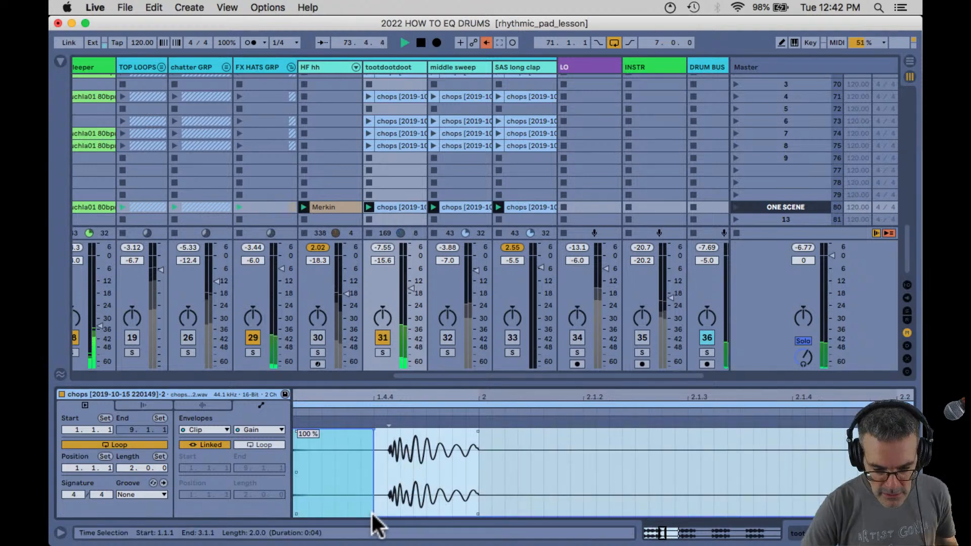
pyautogui.moveTo(374, 516); pyautogui.dragTo(425, 511)
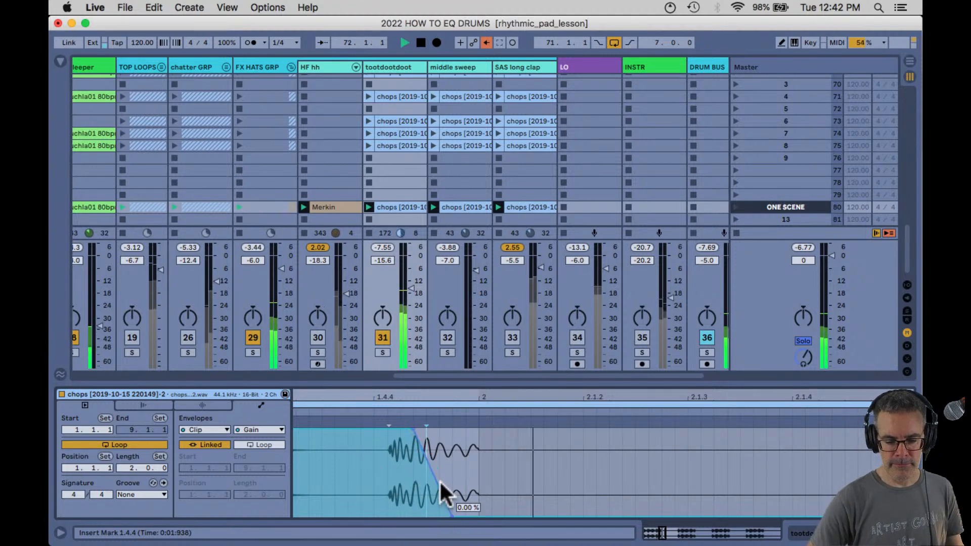
pyautogui.moveTo(412, 426); pyautogui.dragTo(412, 430)
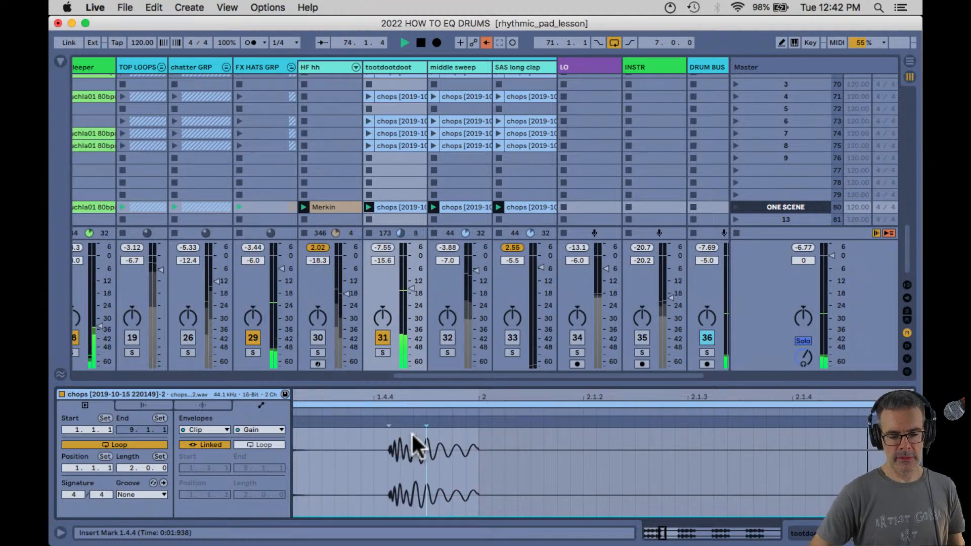
pyautogui.press('super+z')
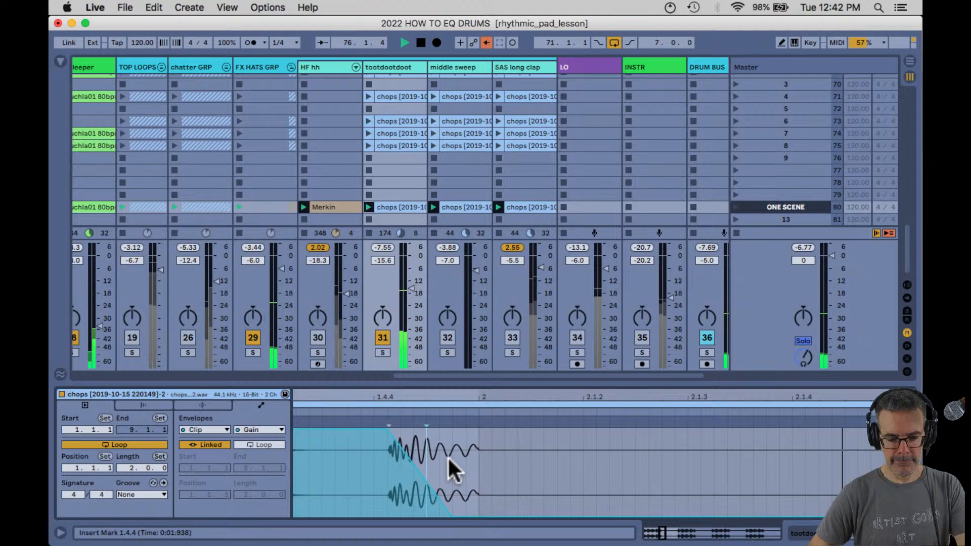
# Reactivate HF hh and bend the tootdootdoot gain fade into a curve that falls quickly at first.
pyautogui.hotkey('shift', 'Tab')
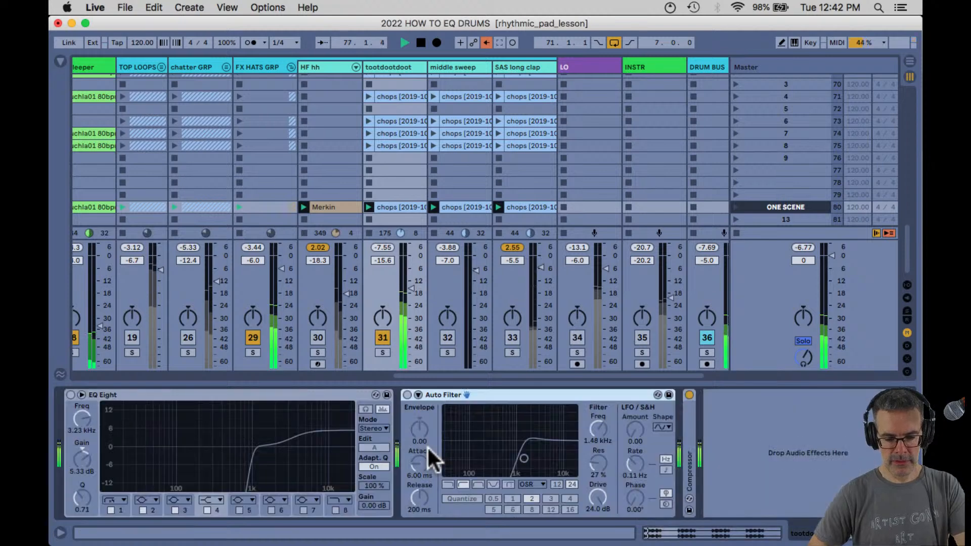
pyautogui.click(318, 338)
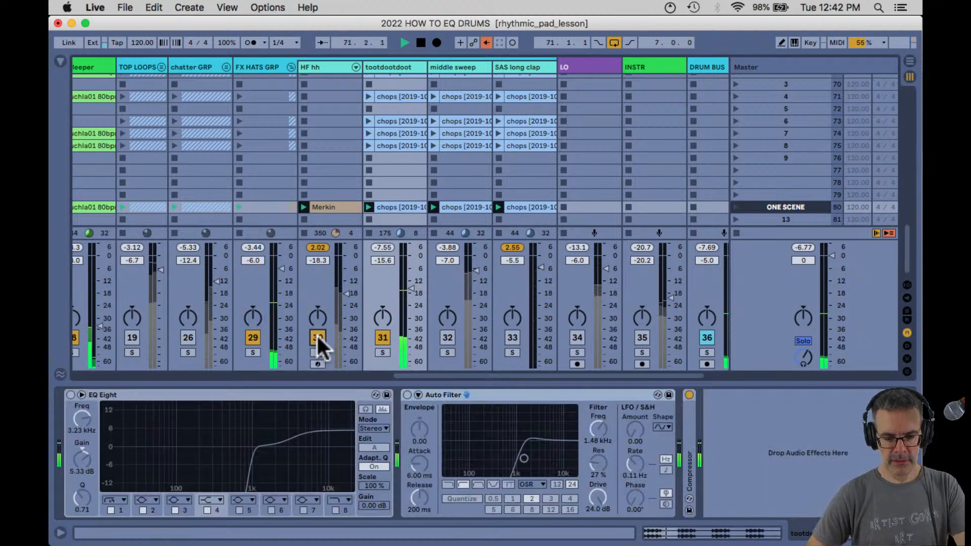
pyautogui.hotkey('shift', 'Tab')
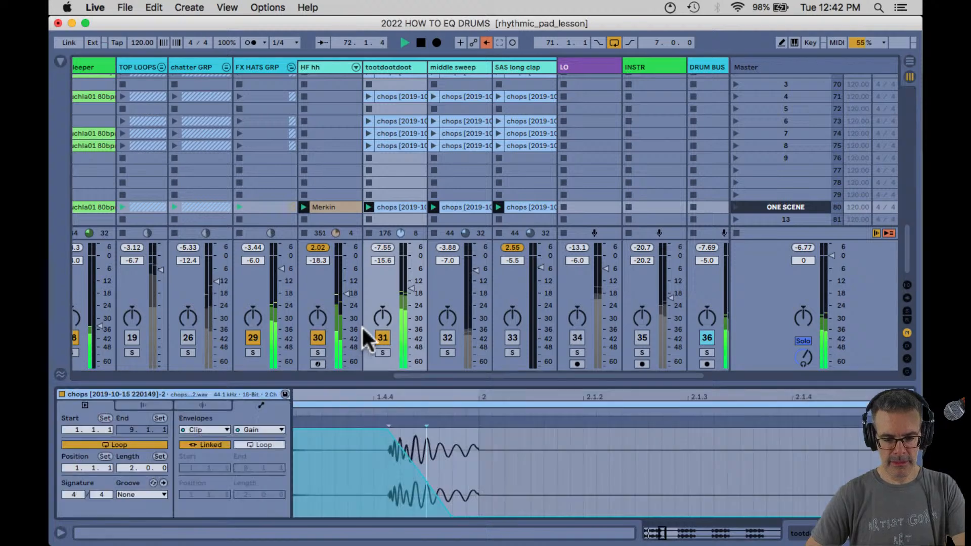
pyautogui.moveTo(417, 479); pyautogui.dragTo(417, 482)
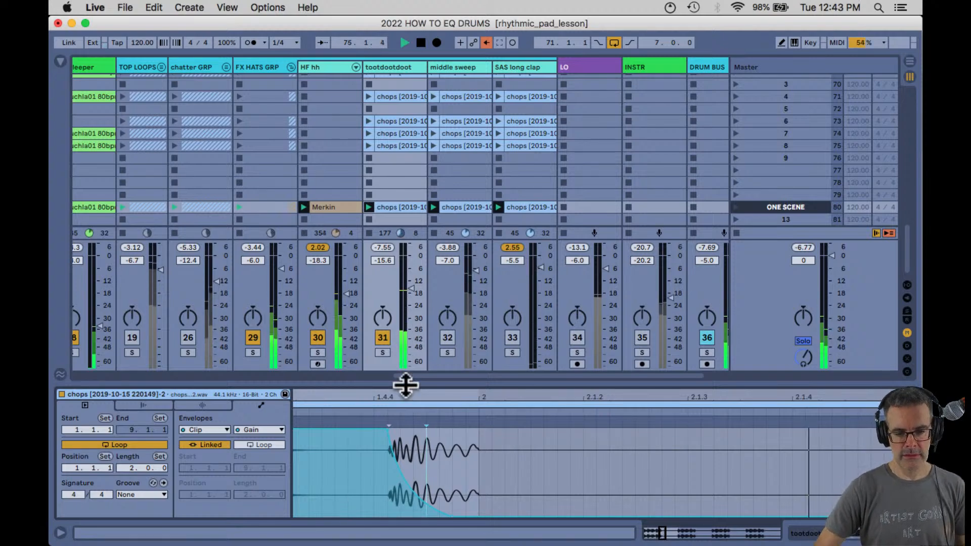
# Enable EQ Eight on tootdootdoot, check its curve in the expanded display, and close that display.
pyautogui.hotkey('shift', 'Tab')
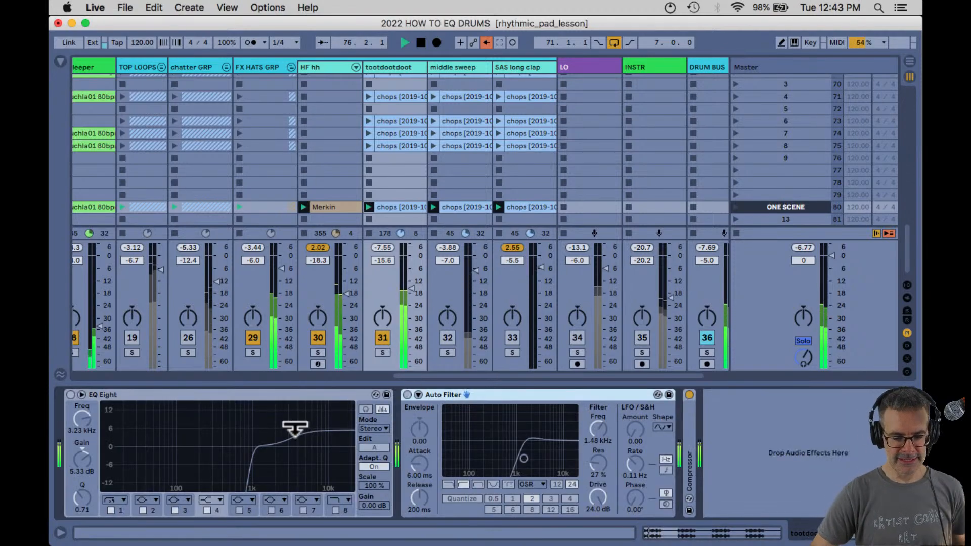
pyautogui.click(82, 395)
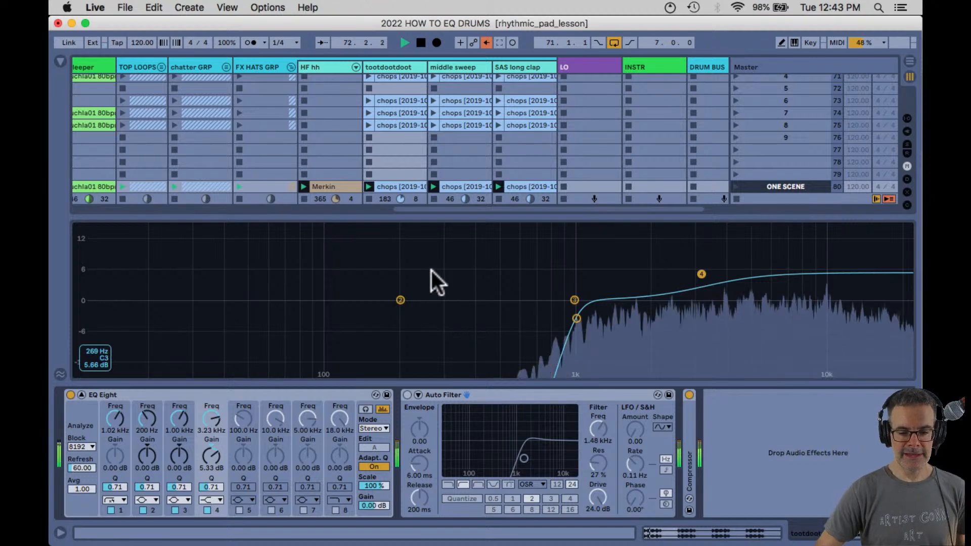
pyautogui.press('Escape')
pyautogui.click(319, 338)
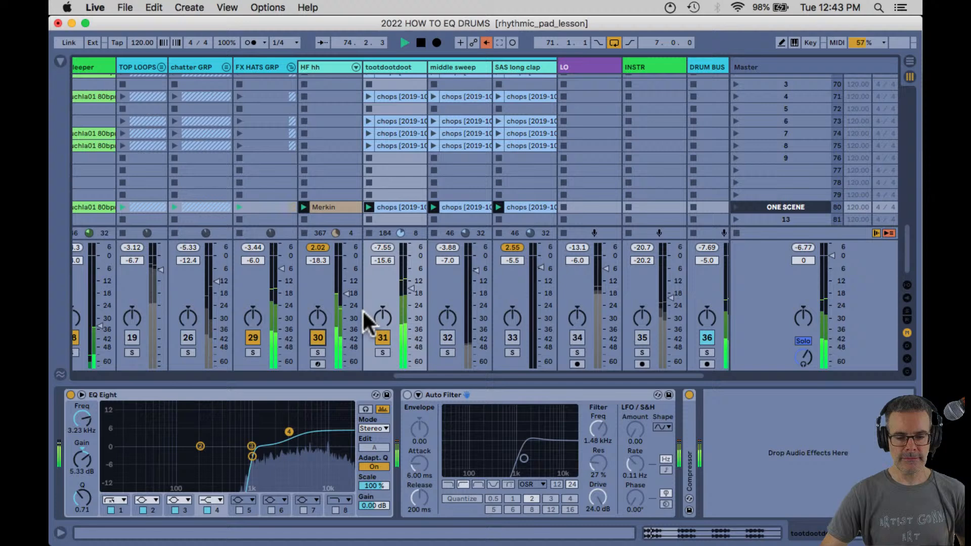
# Lower tootdootdoot's volume to -18.3 dB, and pan HF hh left and tootdootdoot right to 33R.
pyautogui.moveTo(411, 289); pyautogui.dragTo(411, 294)
pyautogui.click(317, 319)
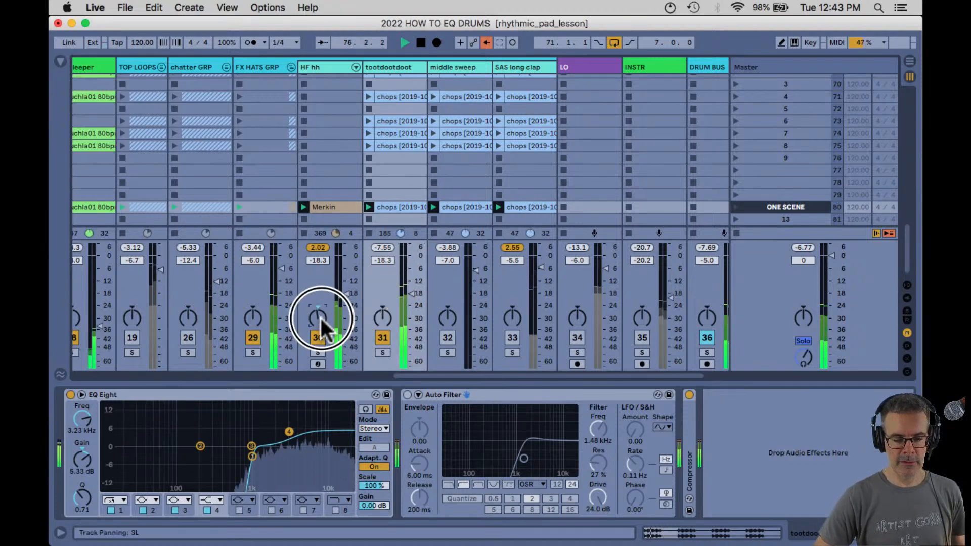
pyautogui.click(382, 316)
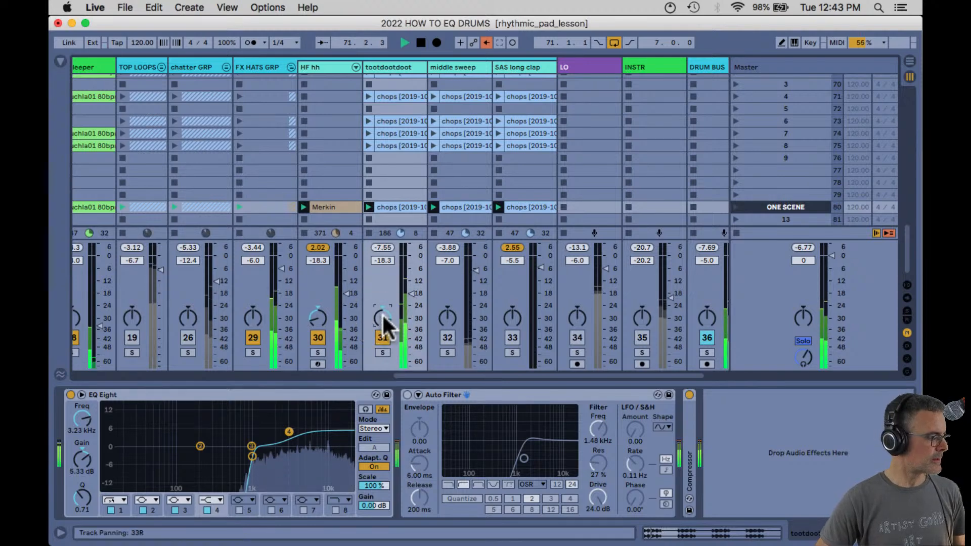
# Isolate middle sweep by deactivating HF hh and tootdootdoot, and open its playing clip.
pyautogui.click(448, 337)
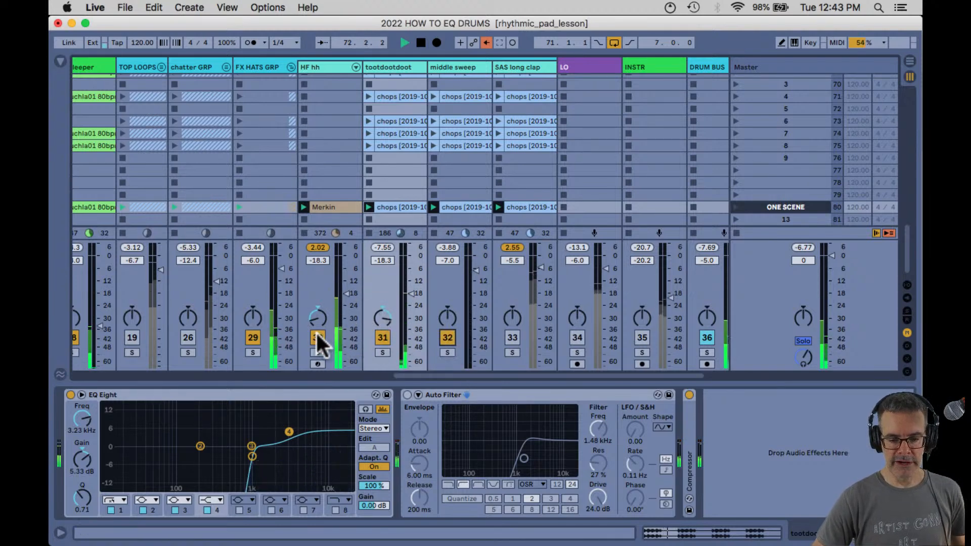
pyautogui.click(380, 337)
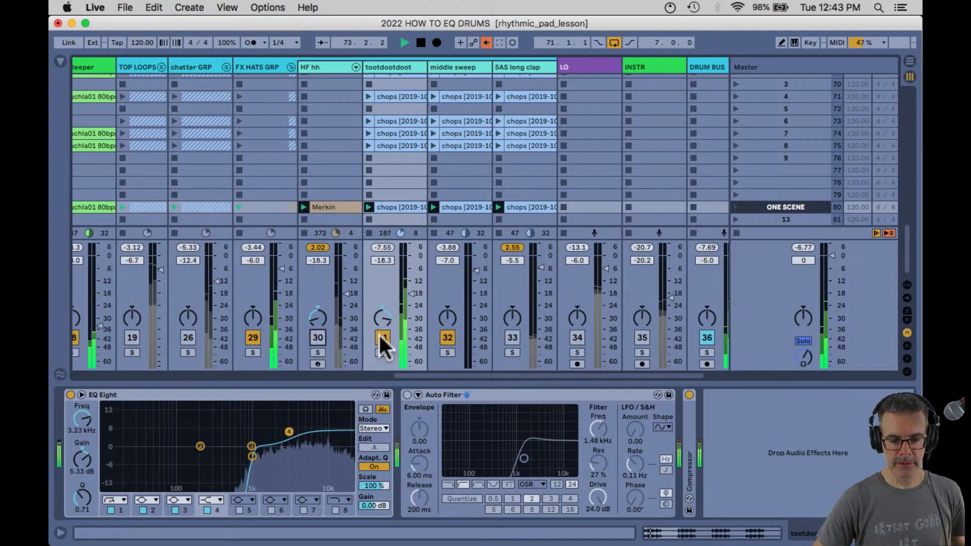
pyautogui.click(451, 205)
pyautogui.click(451, 205)
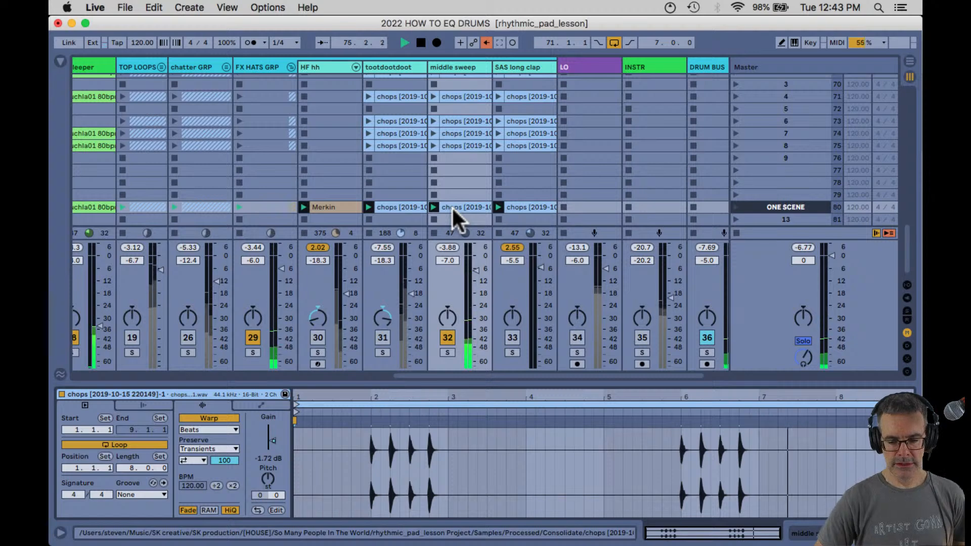
# Reactivate HF hh and tootdootdoot, activate SAS long clap, and open the SAS long clap clip.
pyautogui.click(318, 338)
pyautogui.click(382, 337)
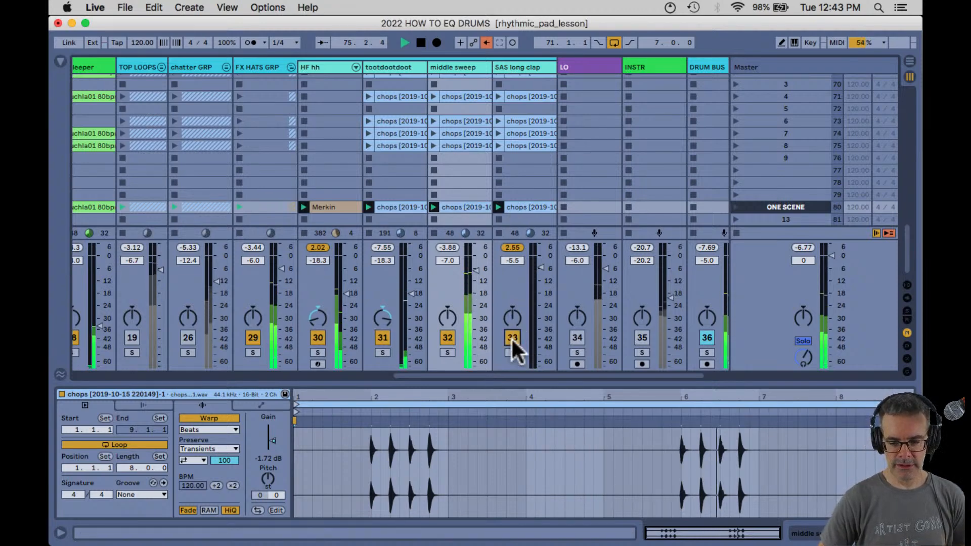
pyautogui.click(517, 206)
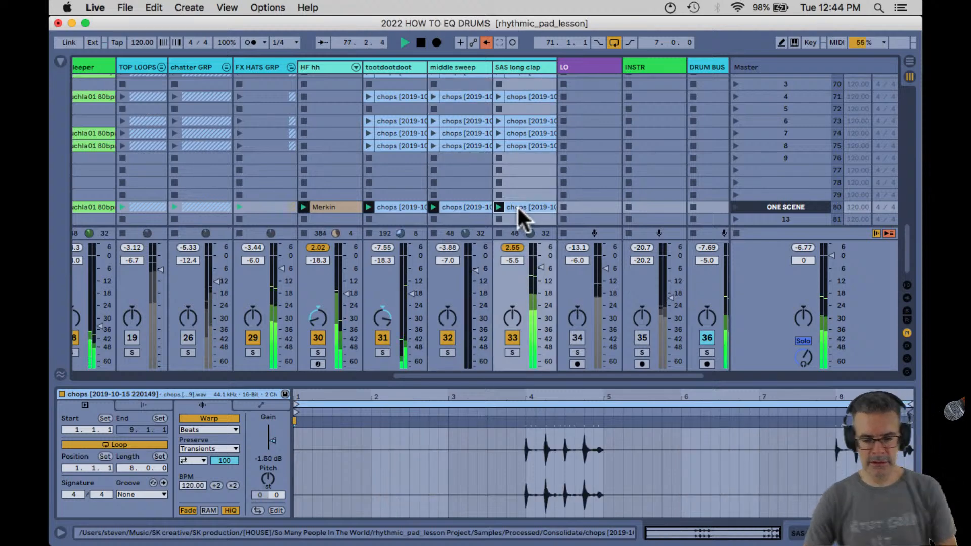
# Turn on EQ Eight and Auto Filter on middle sweep and audition the track briefly in solo.
pyautogui.click(452, 206)
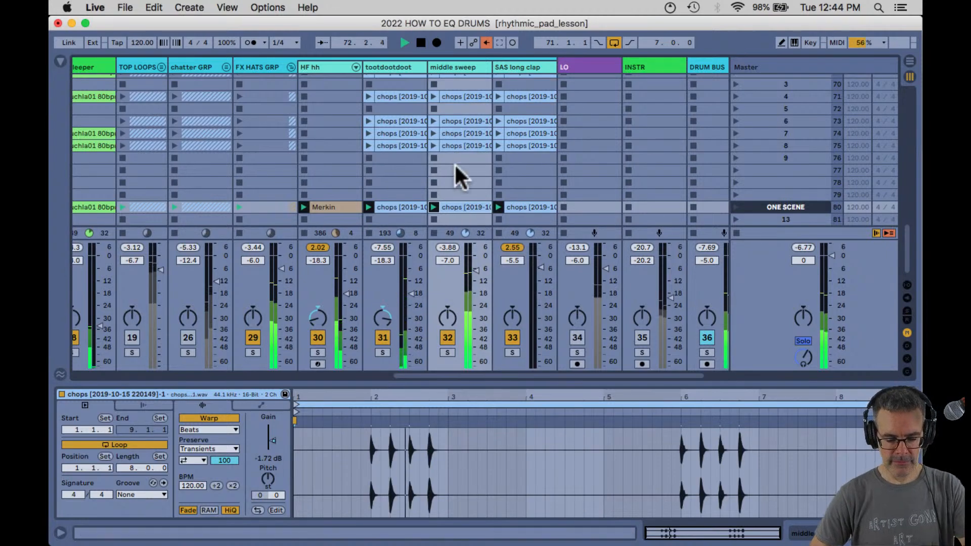
pyautogui.hotkey('shift', 'Tab')
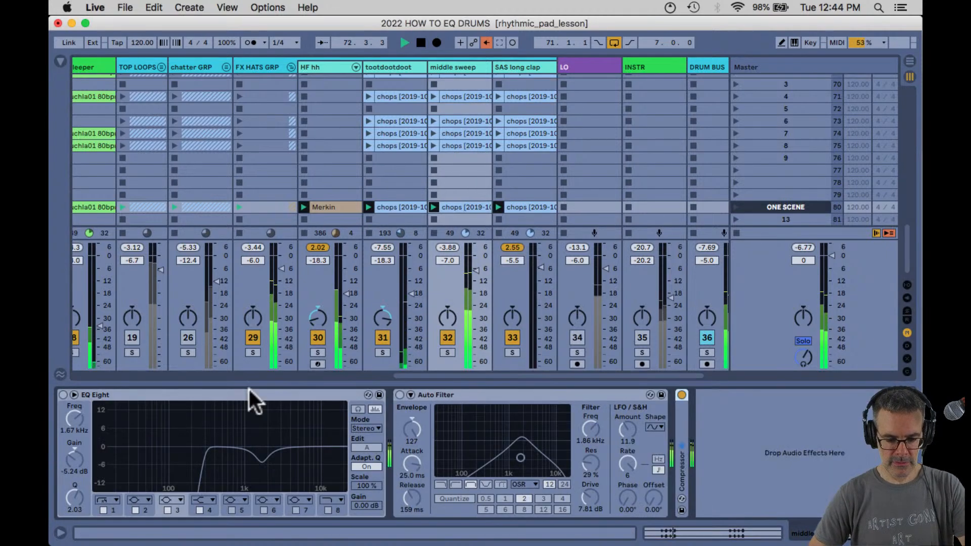
pyautogui.click(63, 395)
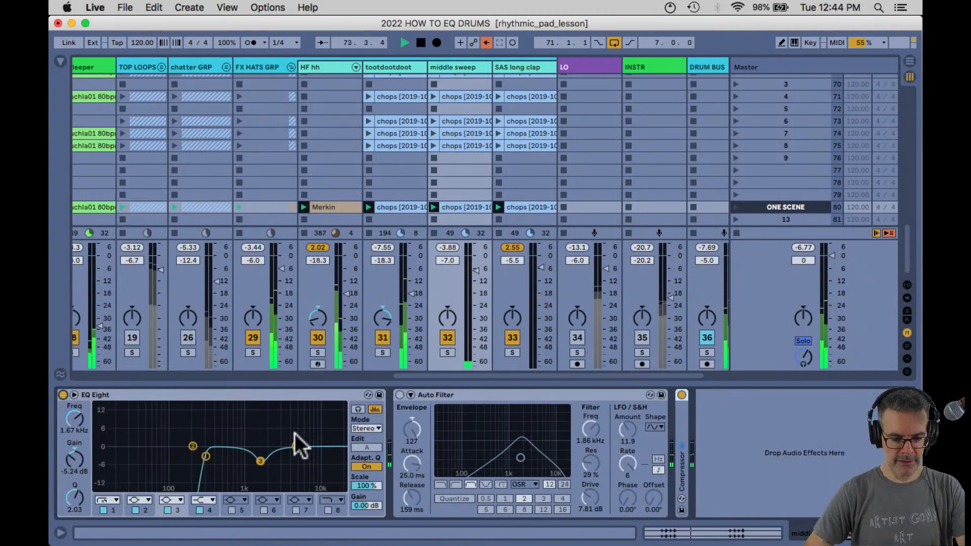
pyautogui.click(399, 395)
pyautogui.click(447, 352)
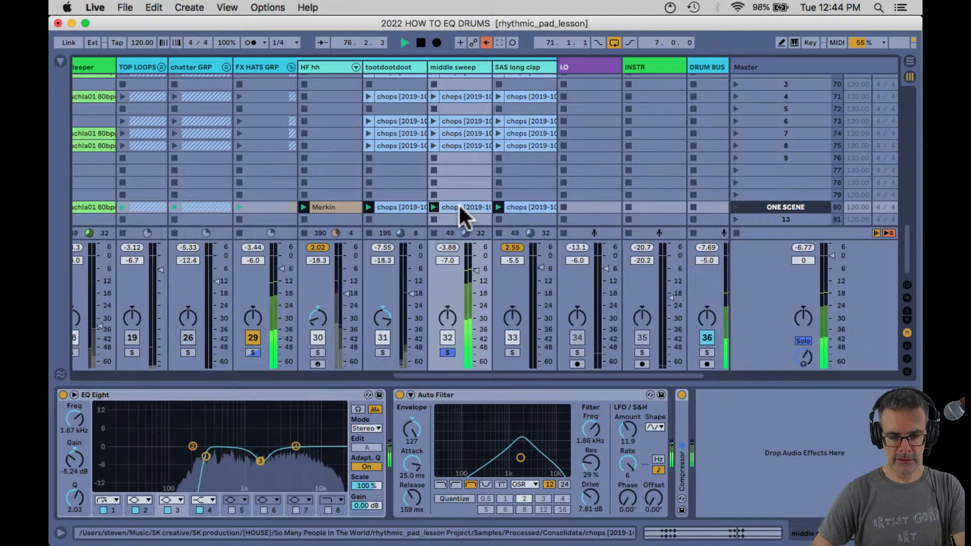
pyautogui.click(447, 352)
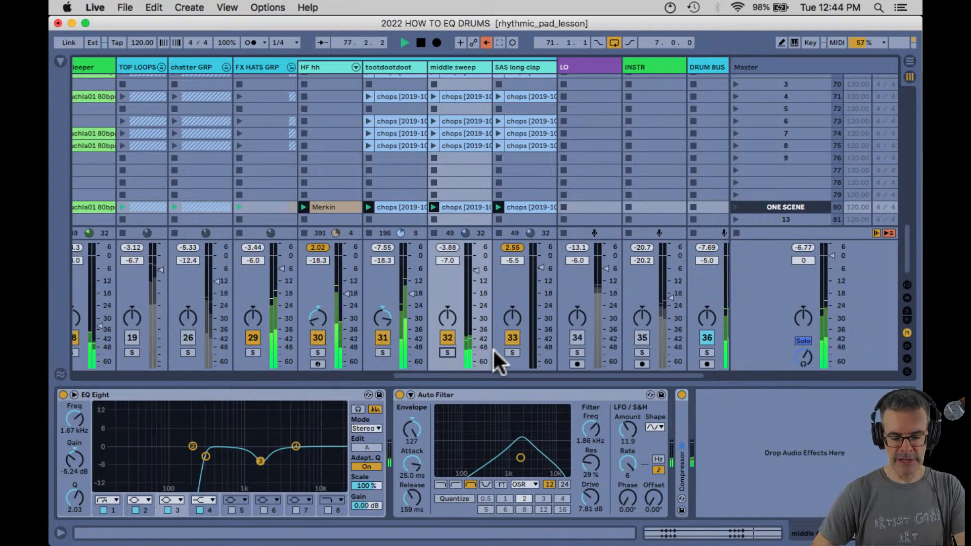
# Select the SAS long clap track and turn on its EQ Eight and Auto Filter.
pyautogui.click(505, 323)
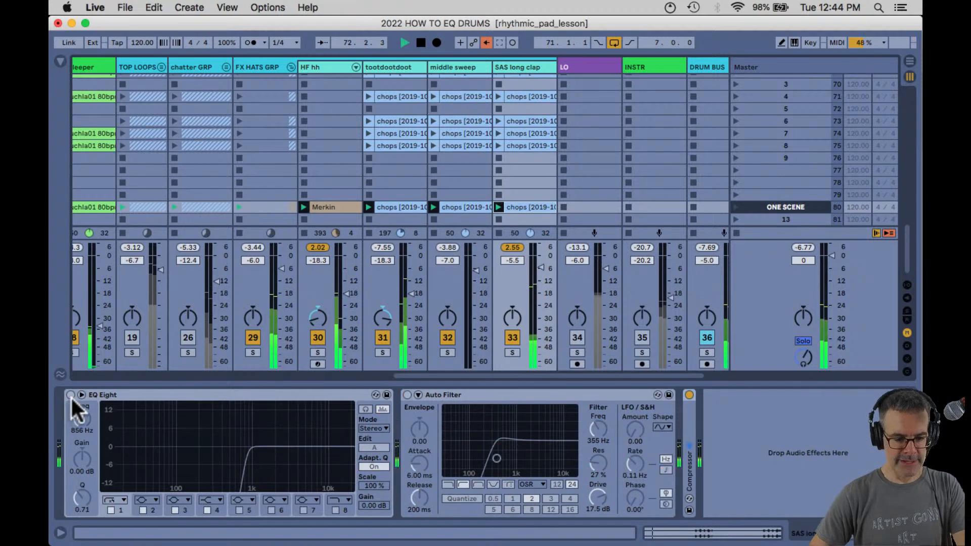
pyautogui.click(70, 395)
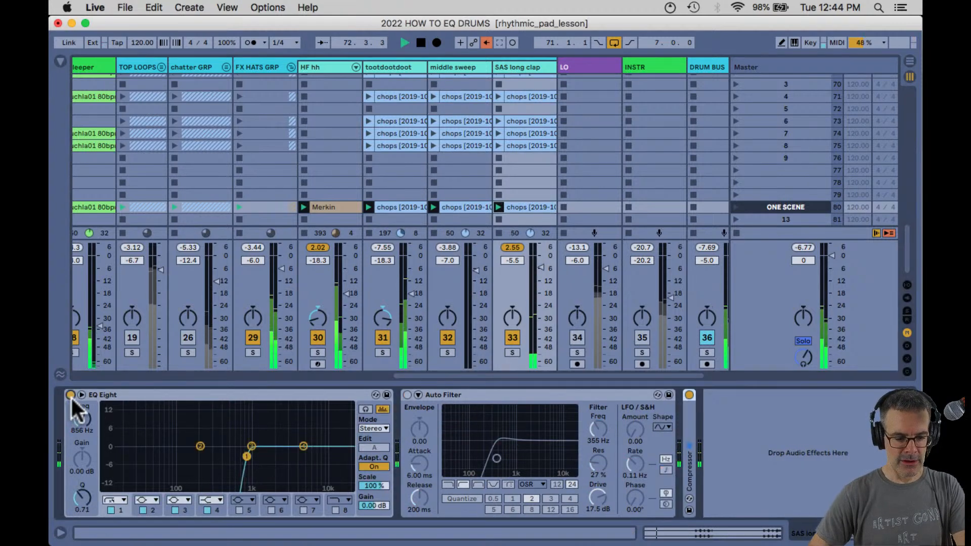
pyautogui.click(407, 395)
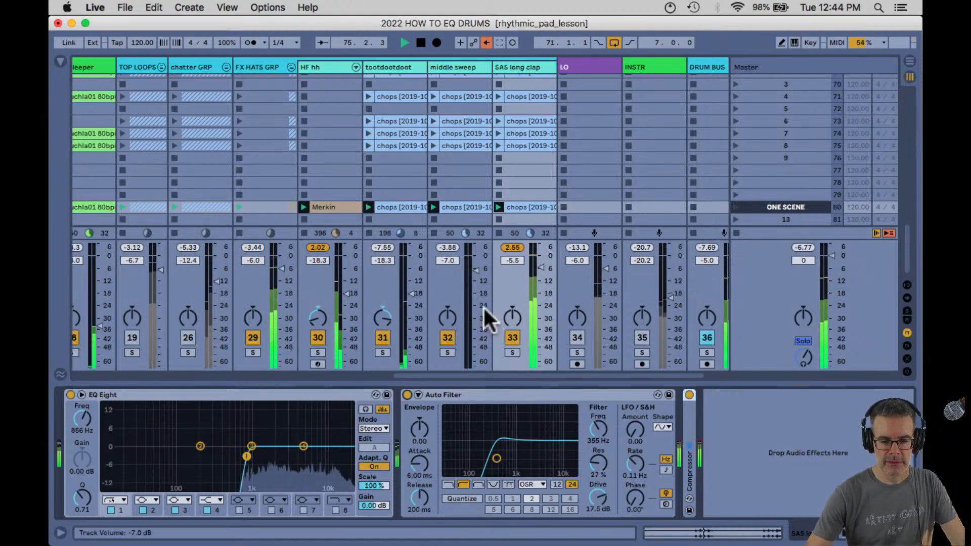
# Lower SAS long clap to -14.0 dB and middle sweep to -10.4 dB, panning middle sweep slightly left and SAS long clap to 19R.
pyautogui.moveTo(539, 269); pyautogui.dragTo(476, 269)
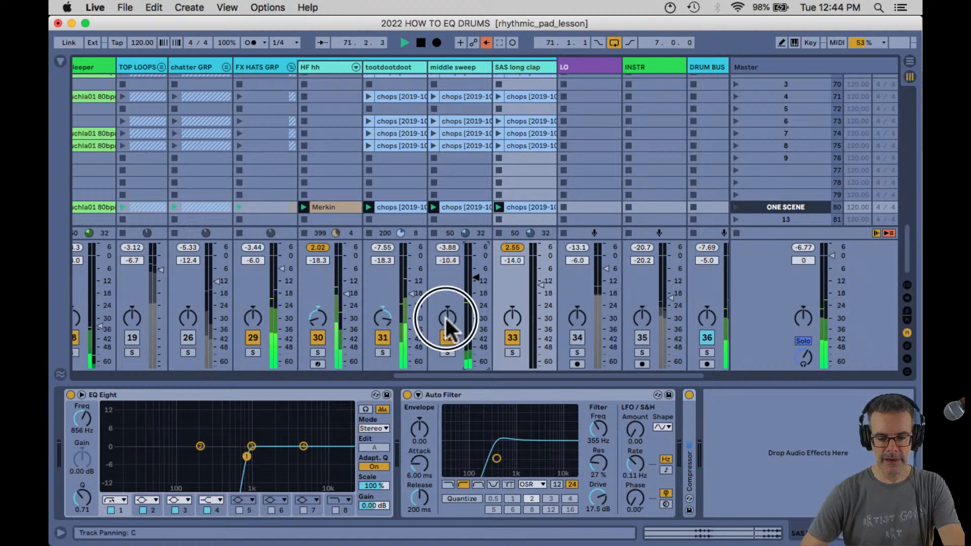
pyautogui.moveTo(446, 318); pyautogui.dragTo(446, 319)
pyautogui.moveTo(508, 317); pyautogui.dragTo(507, 315)
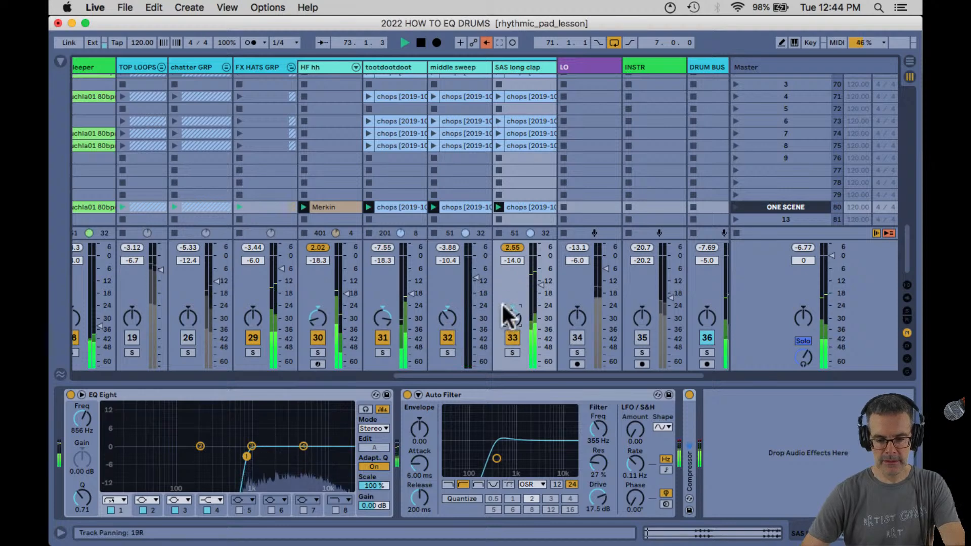
# Check the middle sweep and SAS long clap clips' devices, and pan middle sweep to 20L and SAS long clap further right.
pyautogui.click(463, 207)
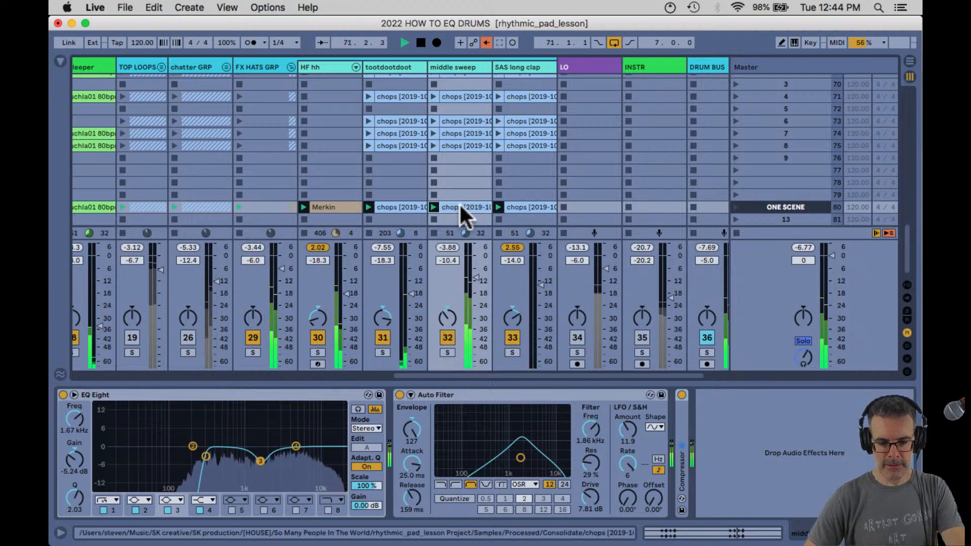
pyautogui.click(533, 202)
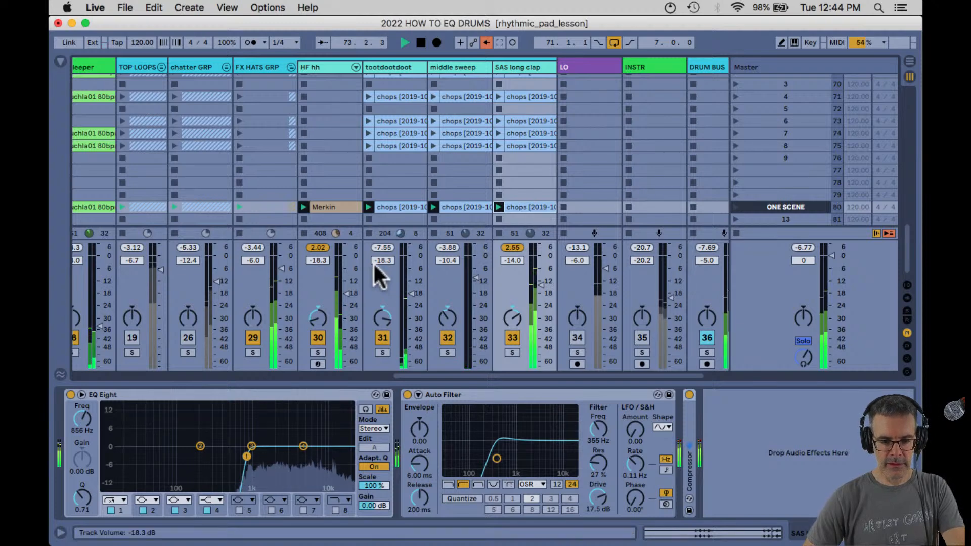
pyautogui.click(448, 320)
pyautogui.moveTo(448, 327); pyautogui.dragTo(462, 320)
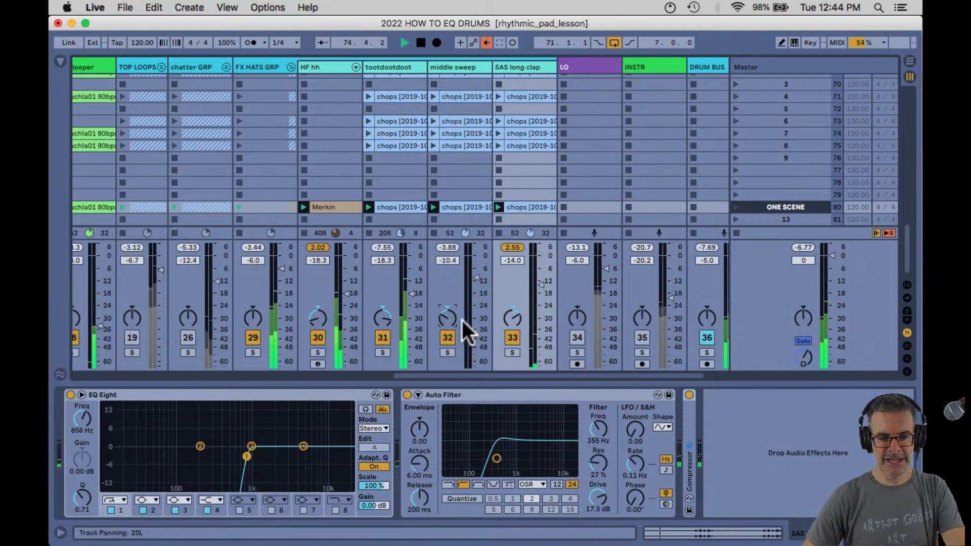
pyautogui.click(505, 319)
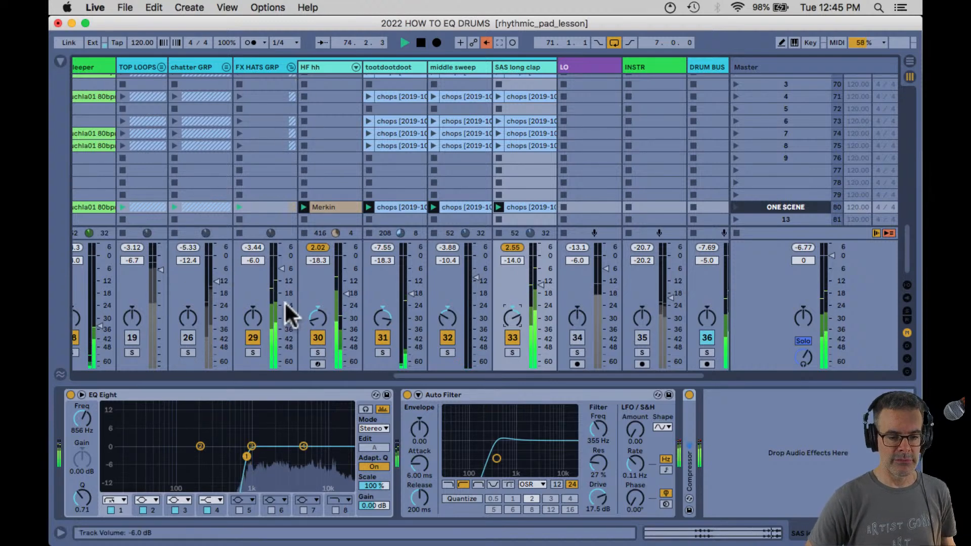
# Pull FX HATS GRP down to -47.5 dB, activate TOP LOOPS and LO, and bring FX HATS GRP back up to -12.0 dB.
pyautogui.moveTo(281, 269); pyautogui.dragTo(238, 345)
pyautogui.click(127, 335)
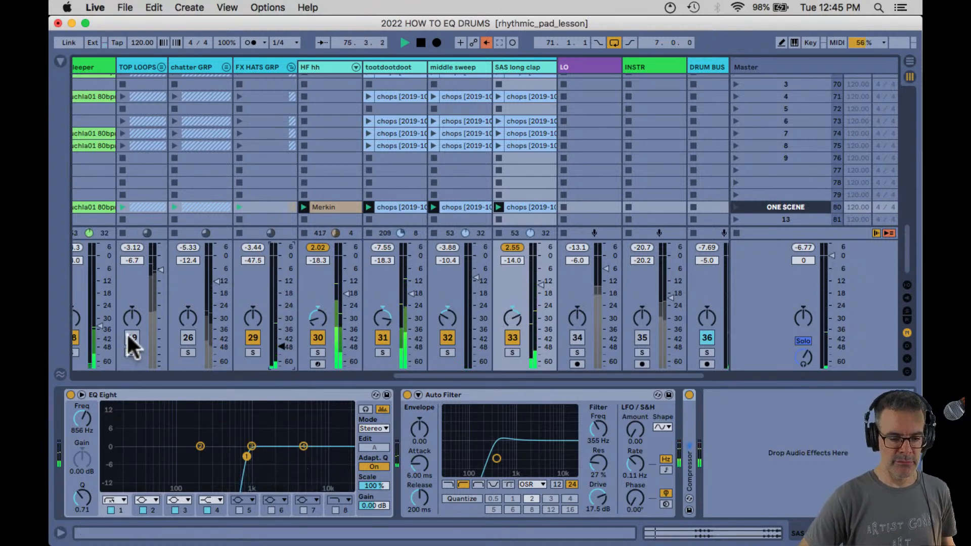
pyautogui.click(576, 338)
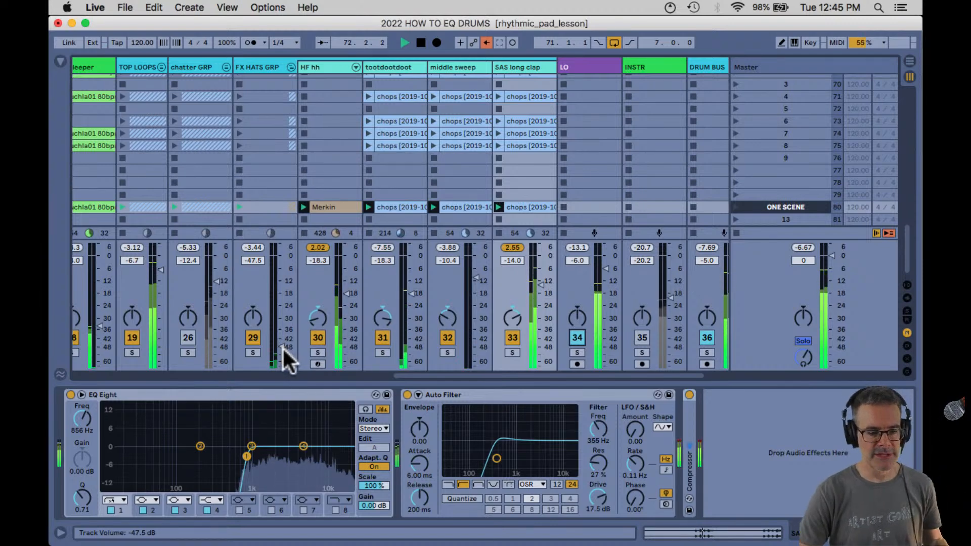
pyautogui.moveTo(282, 347); pyautogui.dragTo(282, 347)
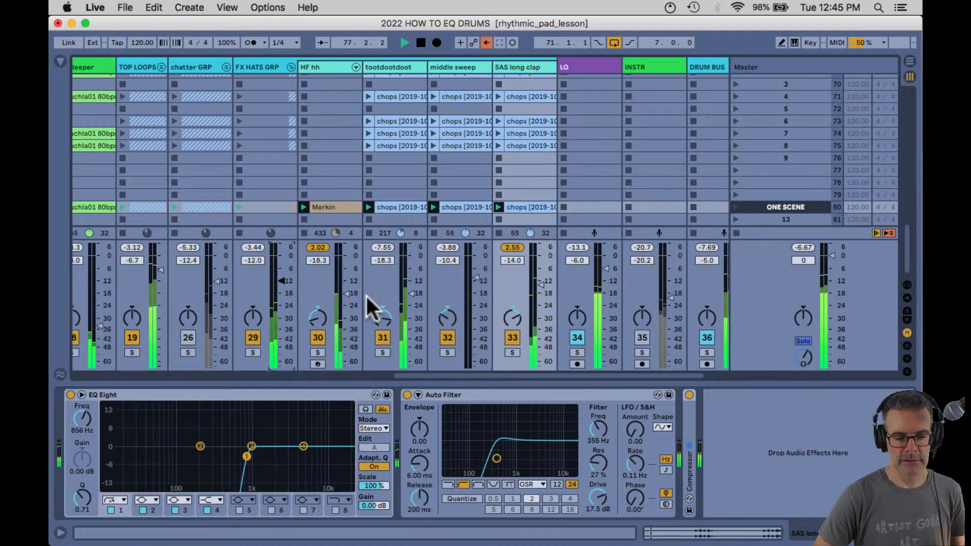
# Set the volumes of tootdootdoot to -11.0 dB, middle sweep to -6.8 dB, SAS long clap to -18.0 dB and HF hh to -11.7 dB.
pyautogui.moveTo(410, 291); pyautogui.dragTo(410, 291)
pyautogui.moveTo(476, 280); pyautogui.dragTo(481, 271)
pyautogui.moveTo(542, 281); pyautogui.dragTo(544, 283)
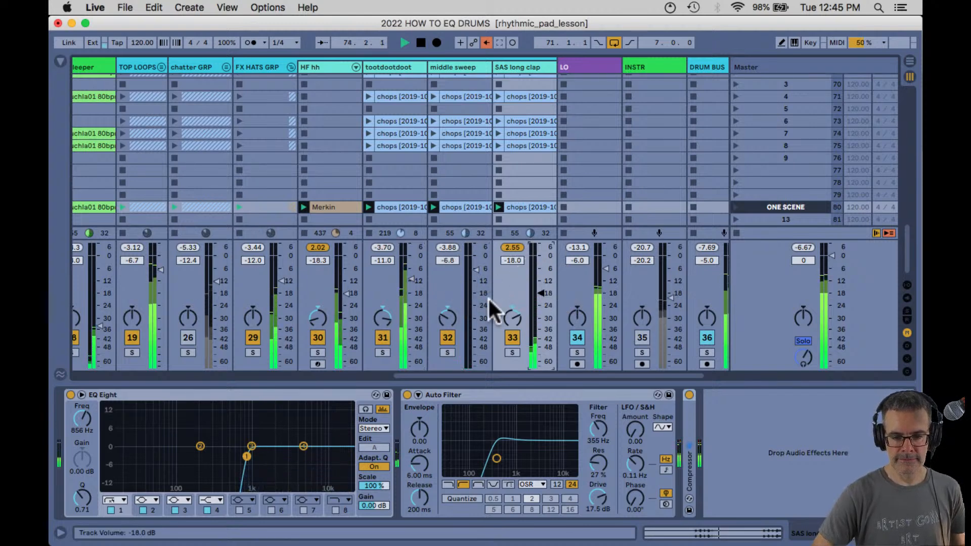
pyautogui.moveTo(347, 299); pyautogui.dragTo(347, 291)
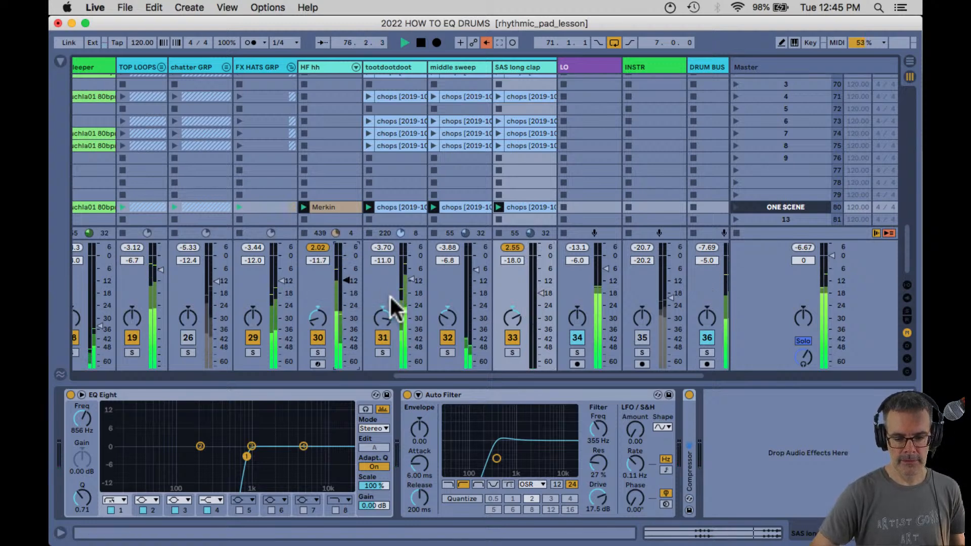
# Audition HF hh briefly in solo and pan it closer to the centre while keeping it left.
pyautogui.click(317, 352)
pyautogui.click(318, 353)
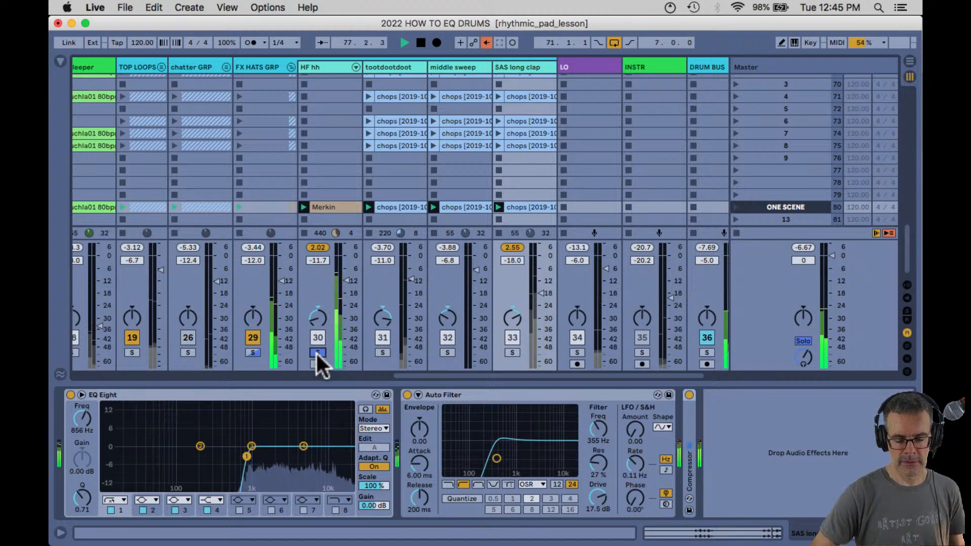
pyautogui.moveTo(321, 334); pyautogui.dragTo(331, 339)
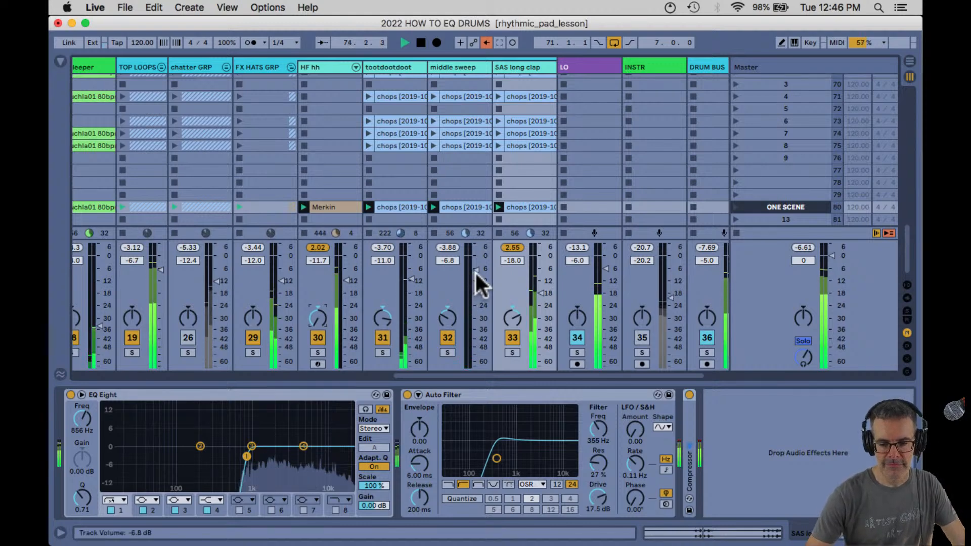
# Raise SAS long clap's volume to -16.3 dB and audition the FX HATS GRP in solo.
pyautogui.moveTo(545, 296); pyautogui.dragTo(544, 292)
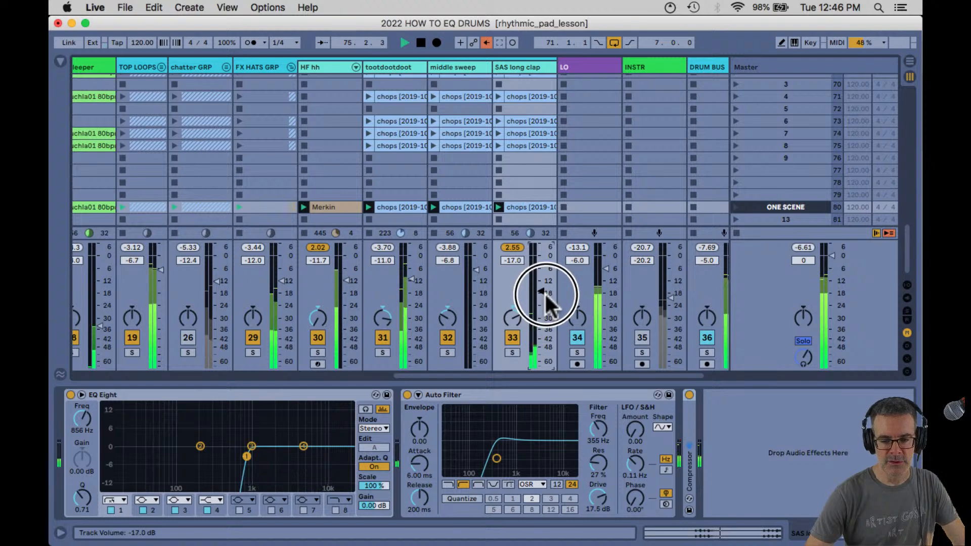
pyautogui.click(253, 352)
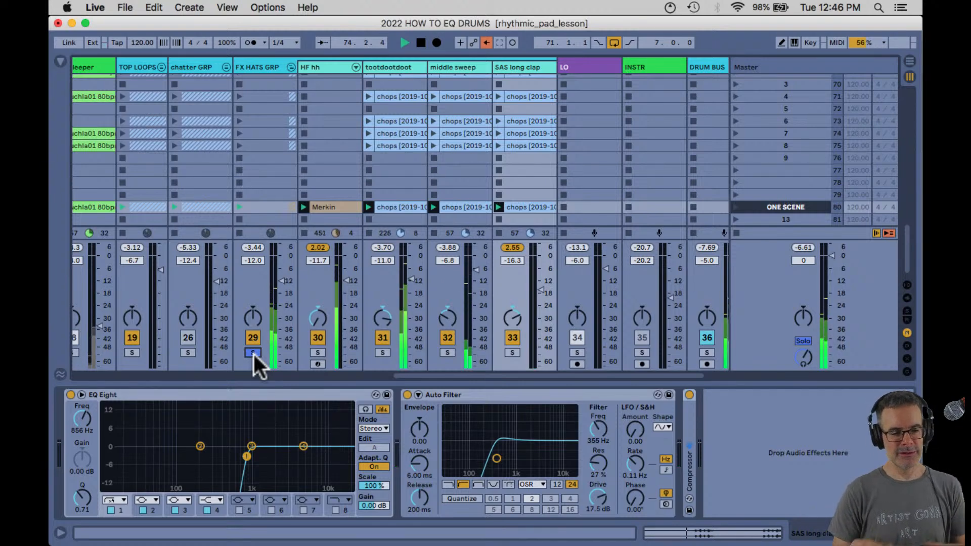
pyautogui.click(253, 352)
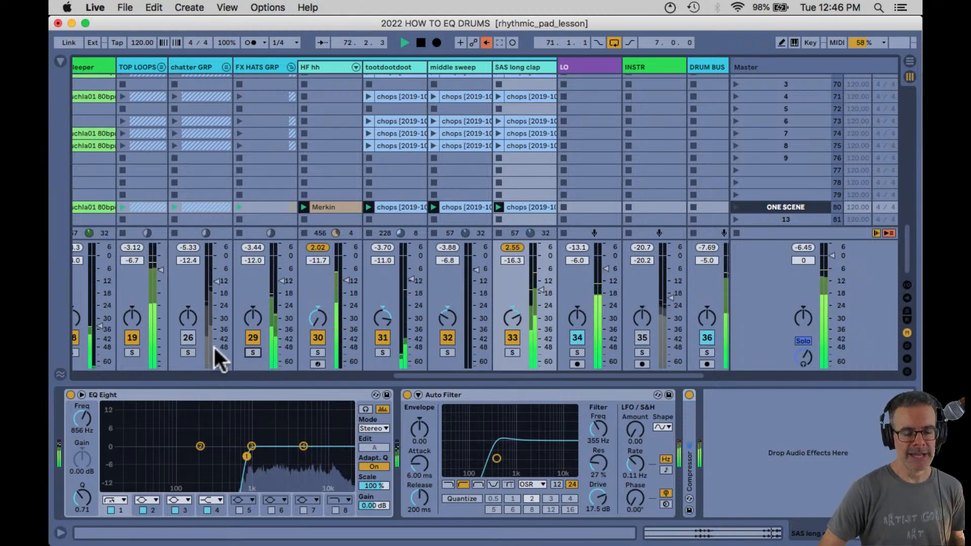
# Activate chatter GRP and compare the mix with FX HATS GRP switched off and back on.
pyautogui.click(188, 338)
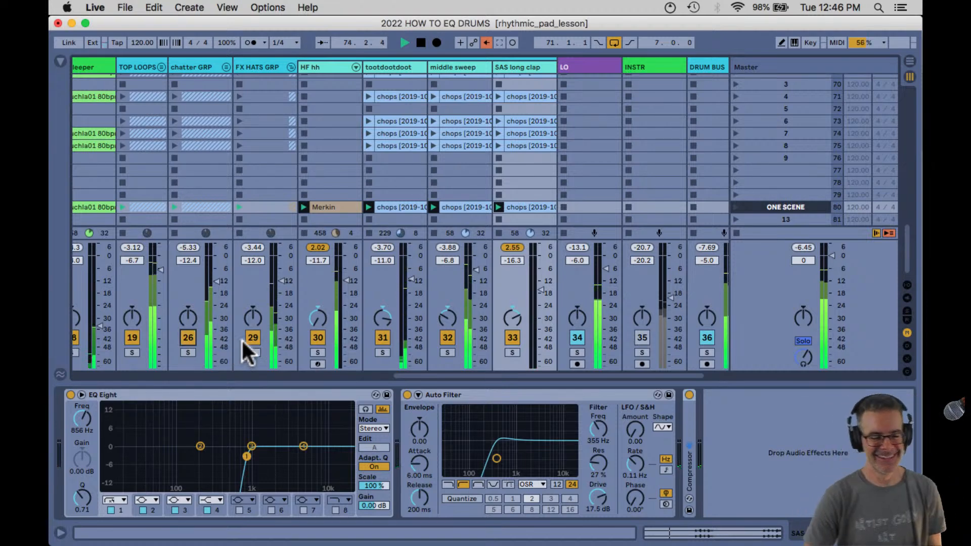
pyautogui.click(253, 338)
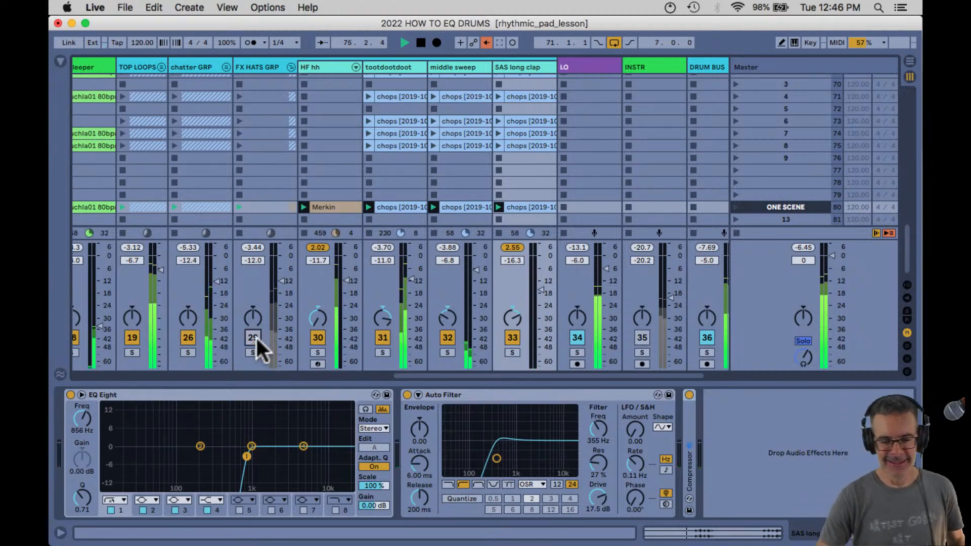
pyautogui.click(256, 336)
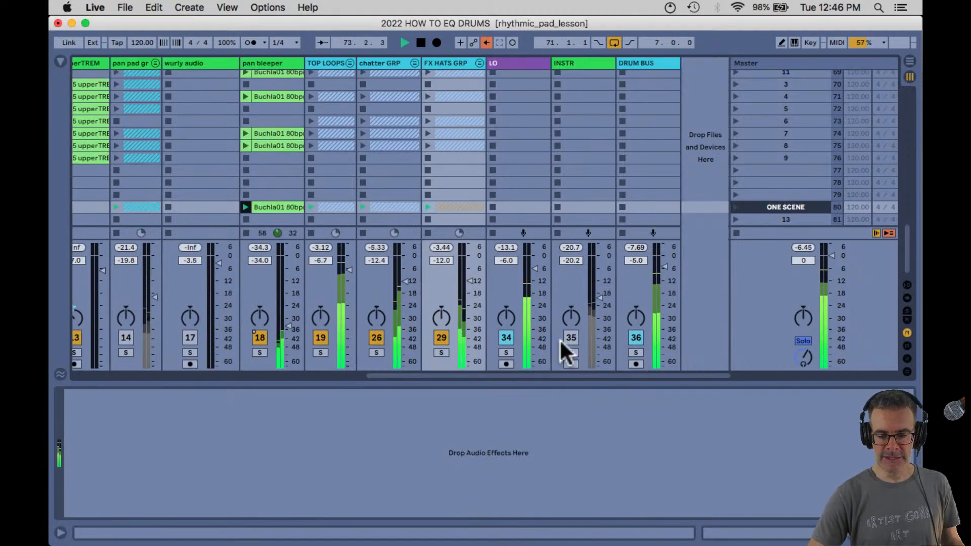
# Deactivate the LO track and audition DRUM BUS briefly in solo.
pyautogui.click(506, 337)
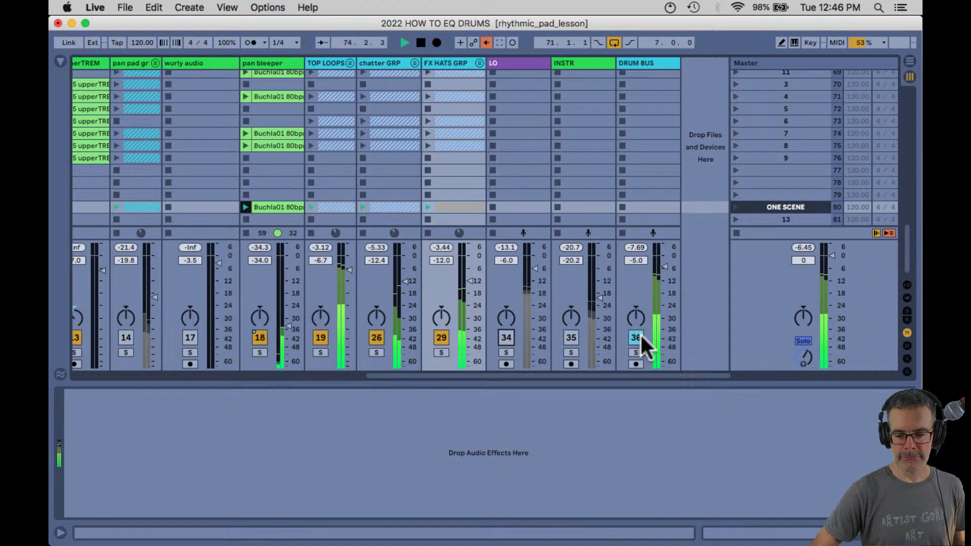
pyautogui.click(637, 350)
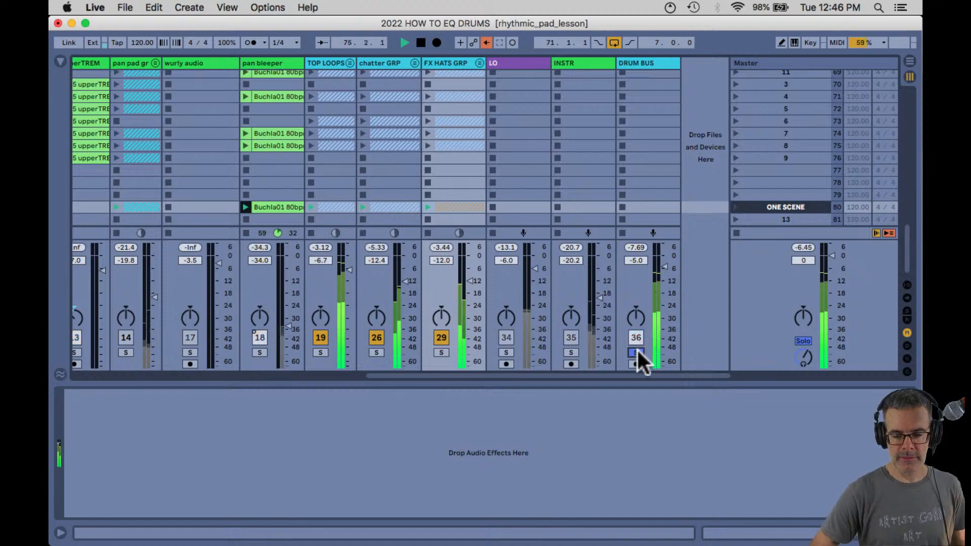
pyautogui.click(636, 350)
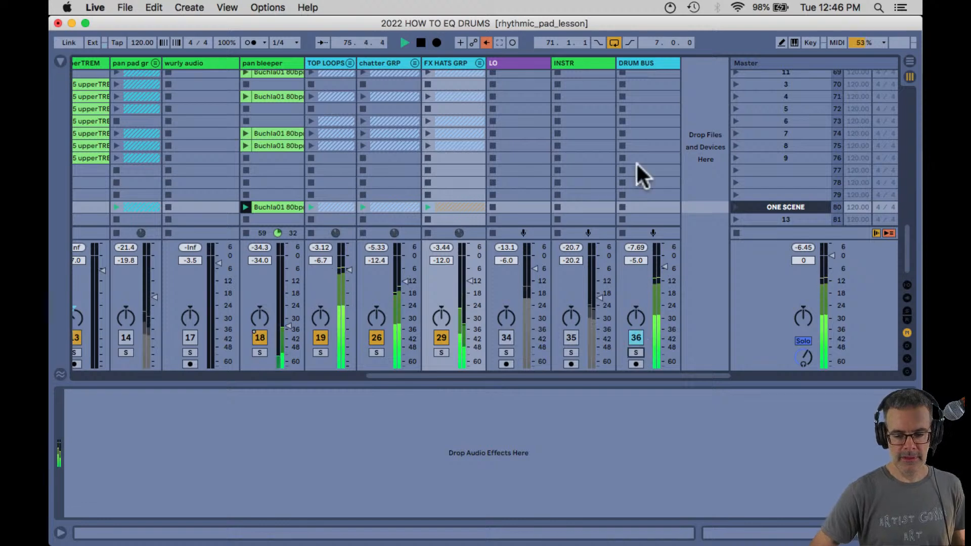
# Delete the existing audio effect rack from the DRUM BUS track and stop playback.
pyautogui.click(647, 60)
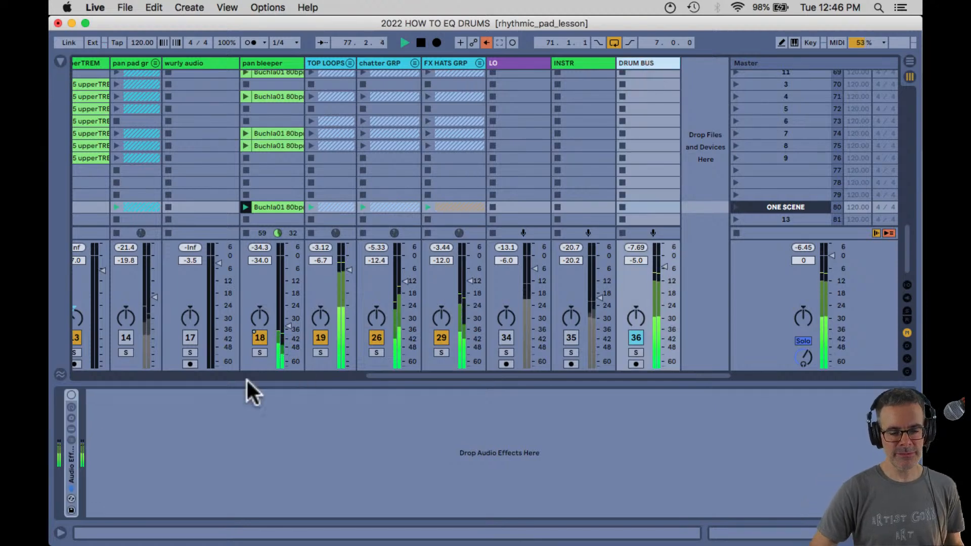
pyautogui.click(69, 466)
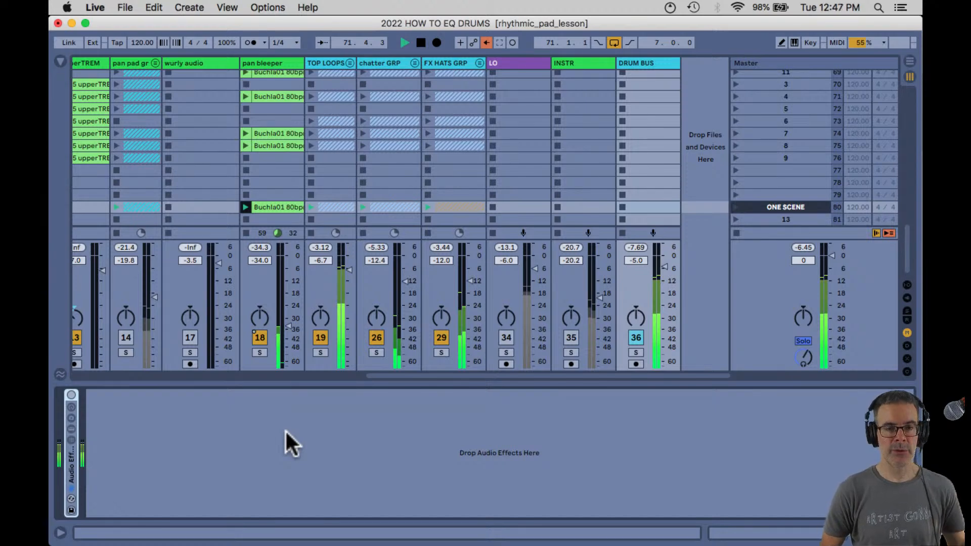
pyautogui.press('Delete')
pyautogui.press('space')
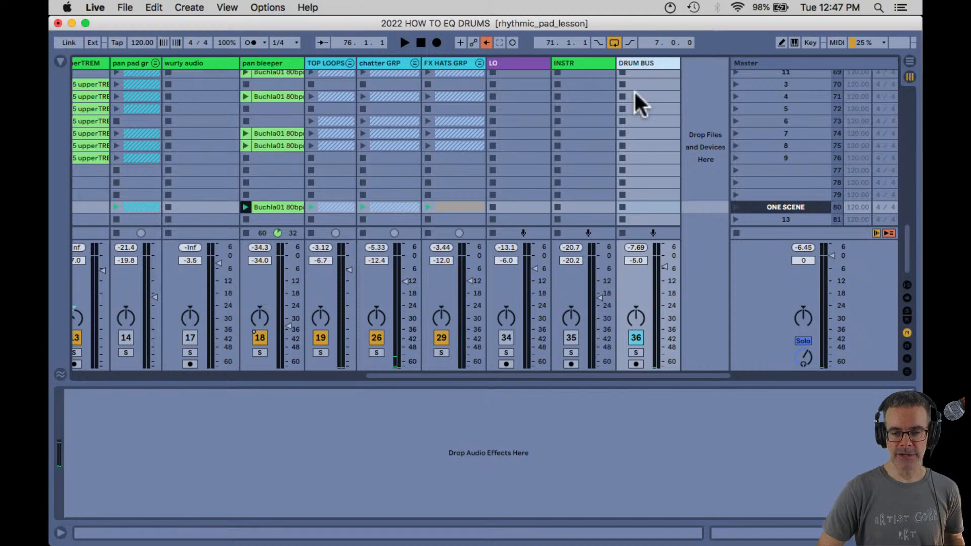
# Add a default EQ Eight to the DRUM BUS track and restart playback.
pyautogui.click(481, 421)
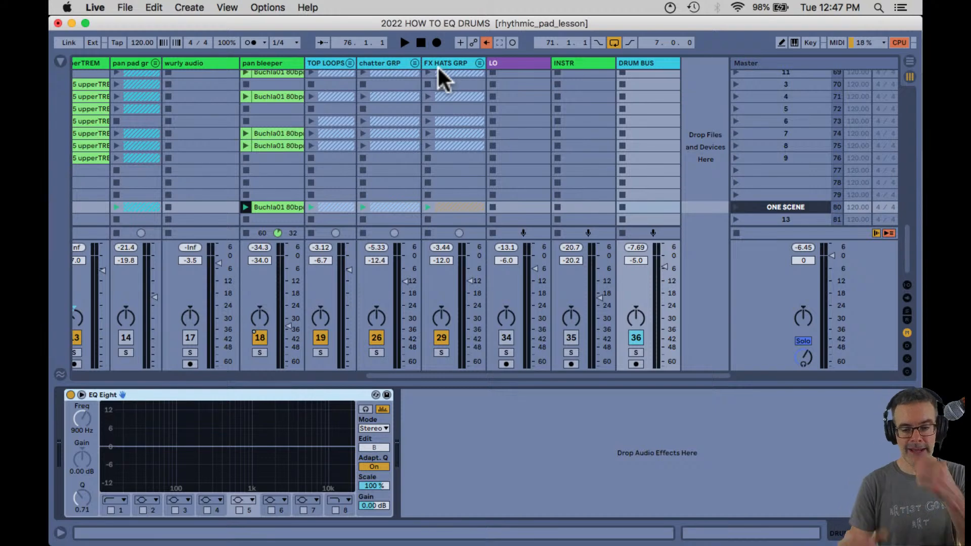
pyautogui.click(638, 62)
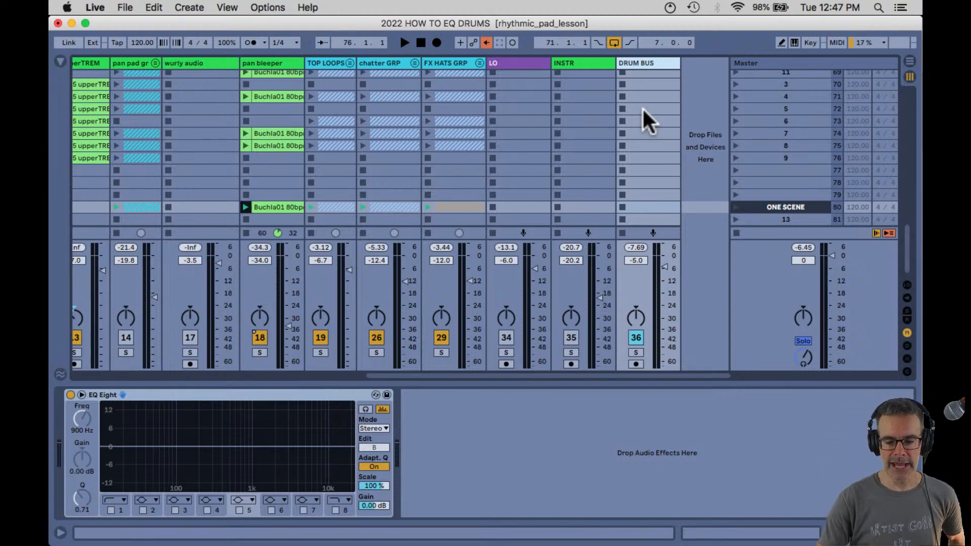
pyautogui.press('space')
# Show the DRUM BUS EQ Eight in its expanded display to examine the drum mix's frequency spectrum.
pyautogui.doubleClick(244, 427)
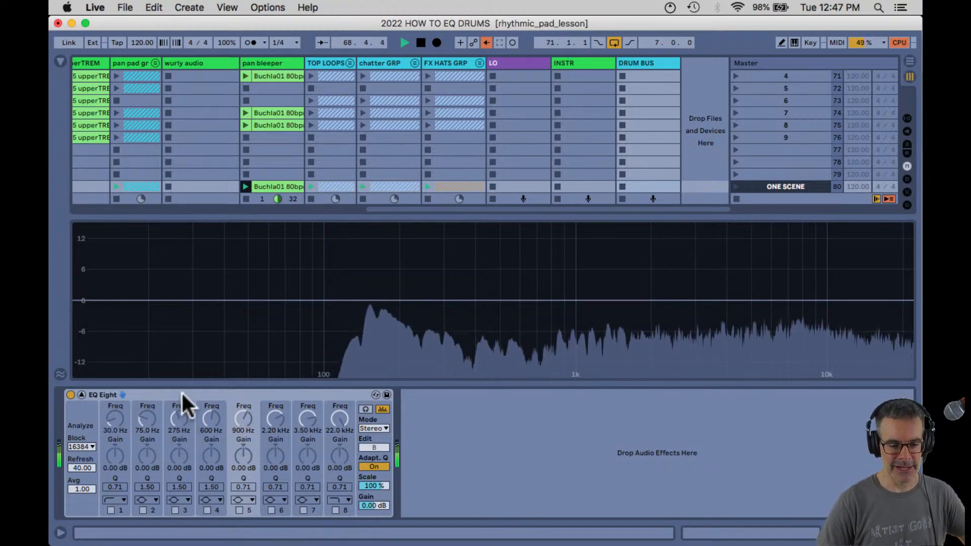
pyautogui.doubleClick(490, 275)
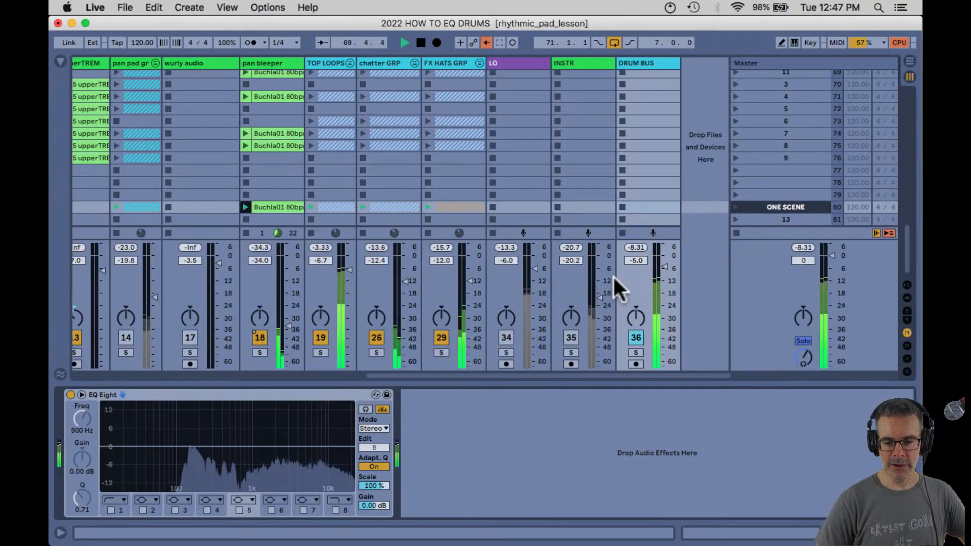
pyautogui.click(636, 60)
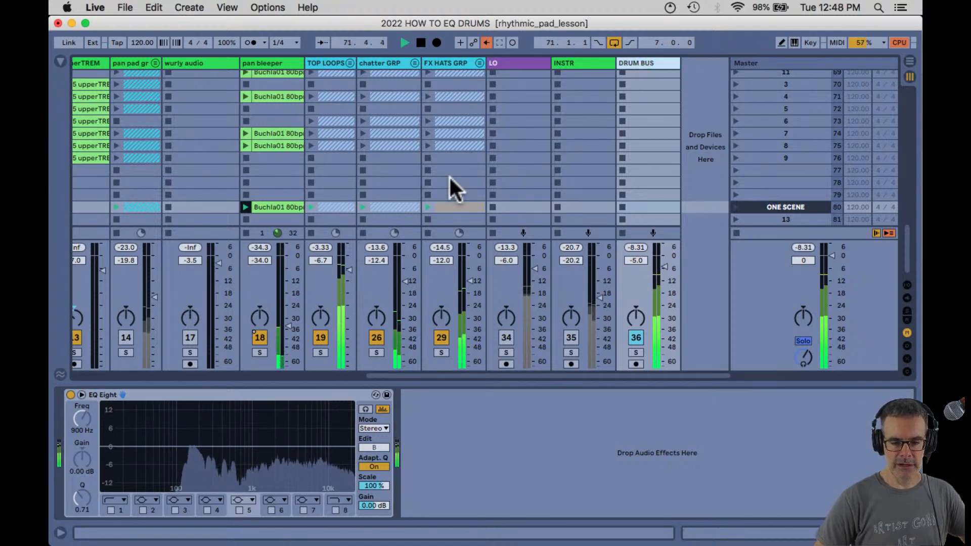
pyautogui.doubleClick(278, 421)
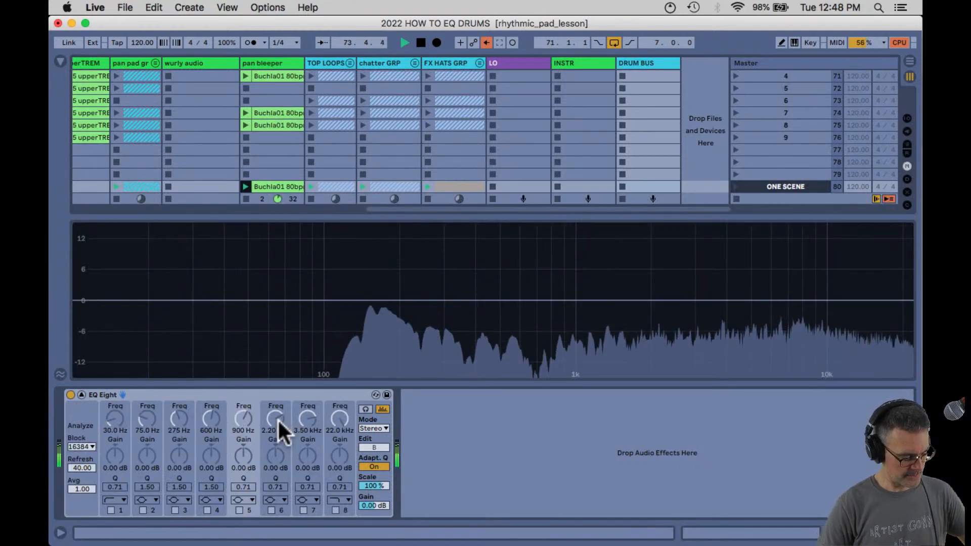
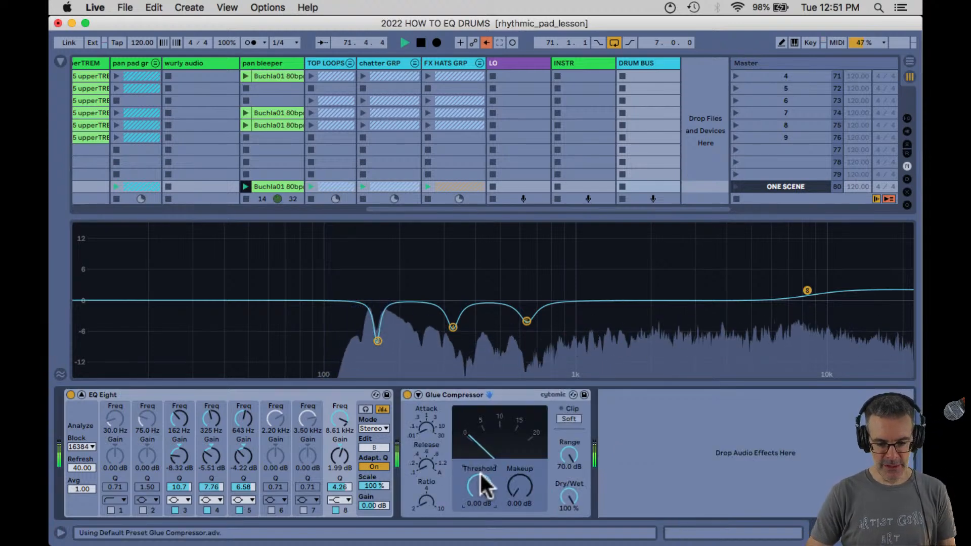
# Set the DRUM BUS Glue Compressor's threshold to -19.4 dB and its makeup gain to 3.33 dB.
pyautogui.click(429, 399)
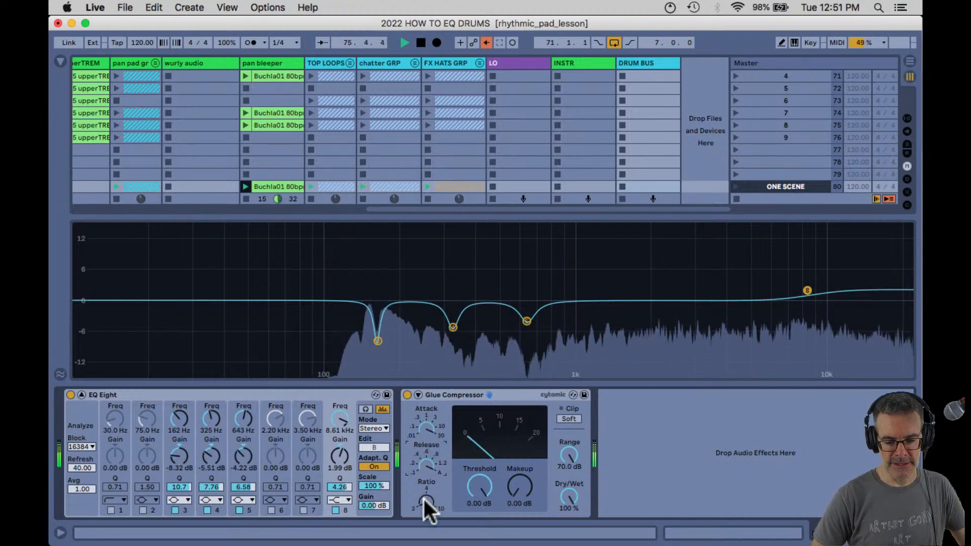
pyautogui.moveTo(481, 484); pyautogui.dragTo(479, 486)
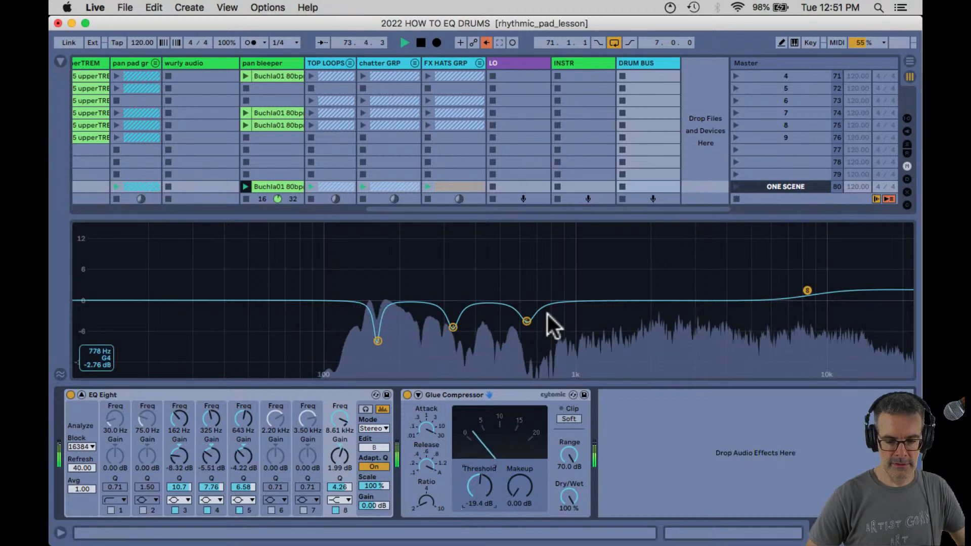
pyautogui.press('Escape')
pyautogui.moveTo(515, 495); pyautogui.dragTo(517, 496)
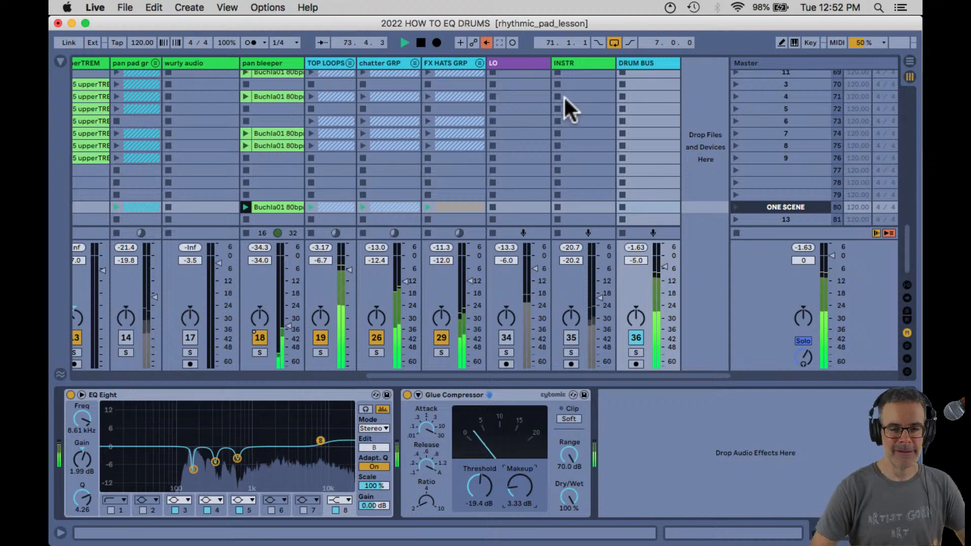
# Activate the LO track and inspect the tracks inside chatter GRP with the mixer's performance impact meters shown.
pyautogui.click(505, 338)
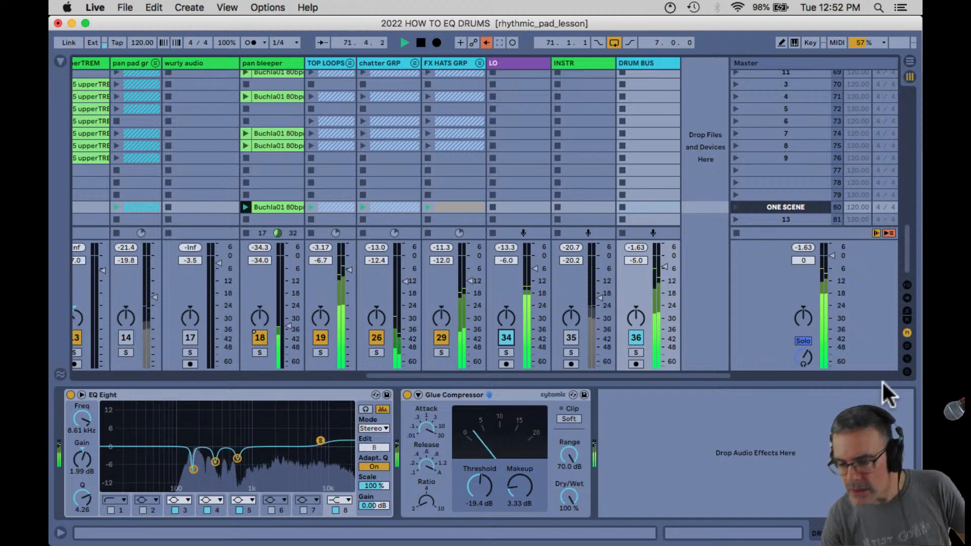
pyautogui.click(908, 372)
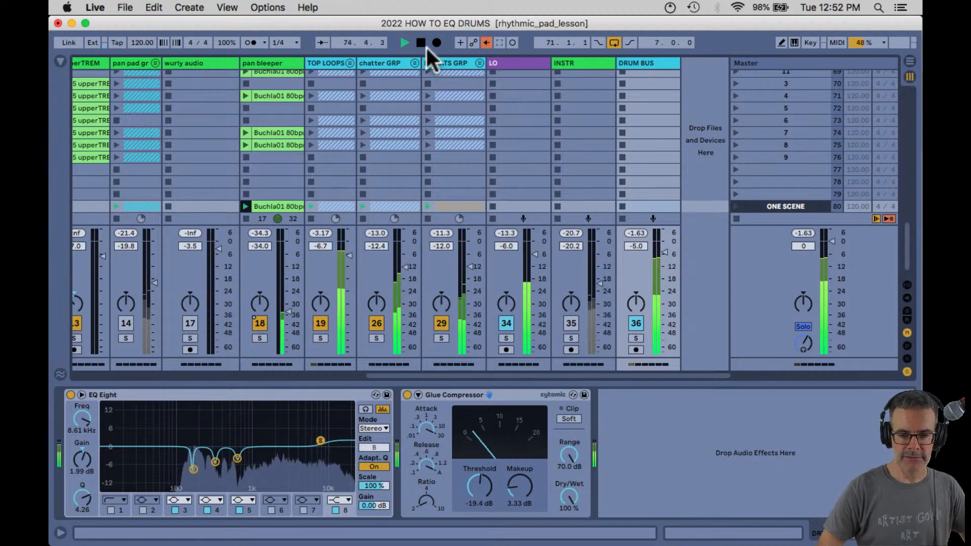
pyautogui.click(415, 62)
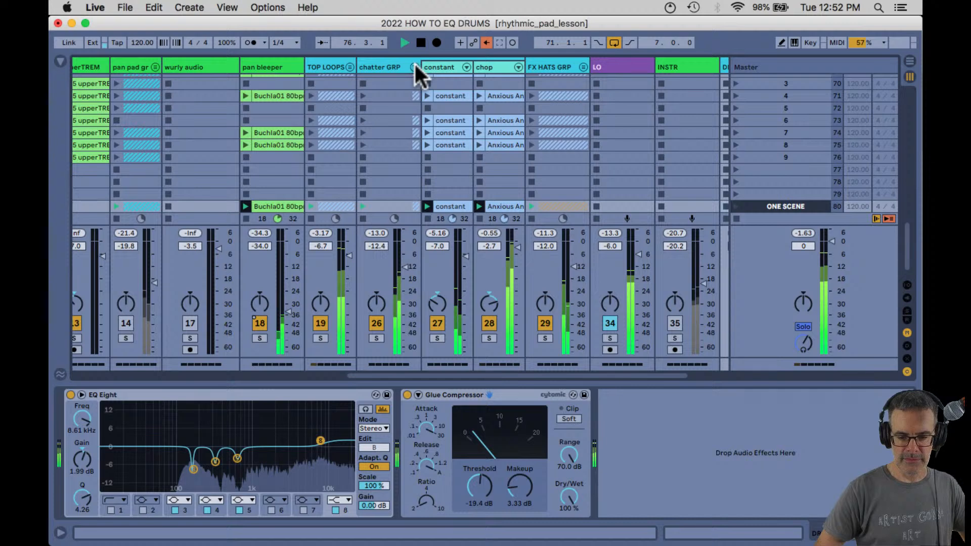
pyautogui.click(415, 66)
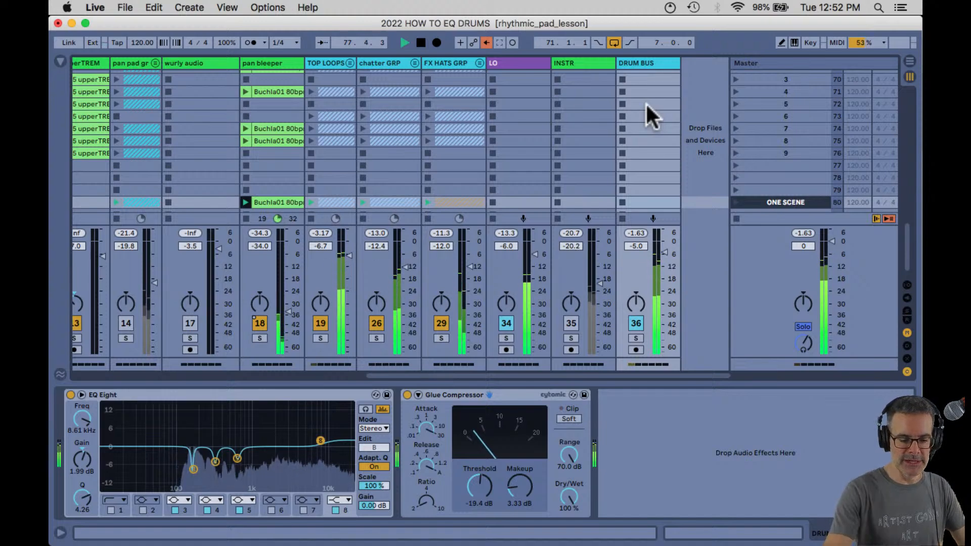
# Examine the full mix in the Master track's expanded spectrum analyzer and check the device's key assignment.
pyautogui.press('Right')
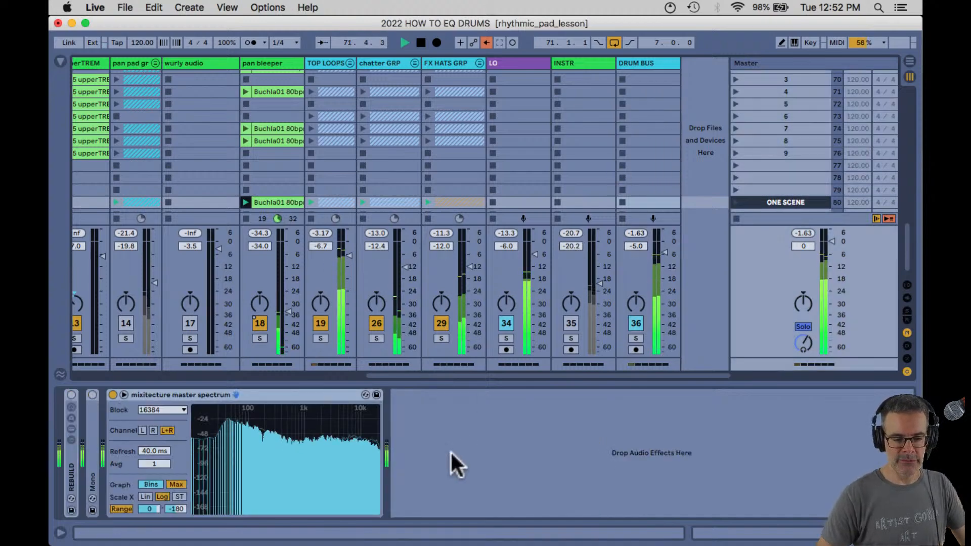
pyautogui.click(284, 454)
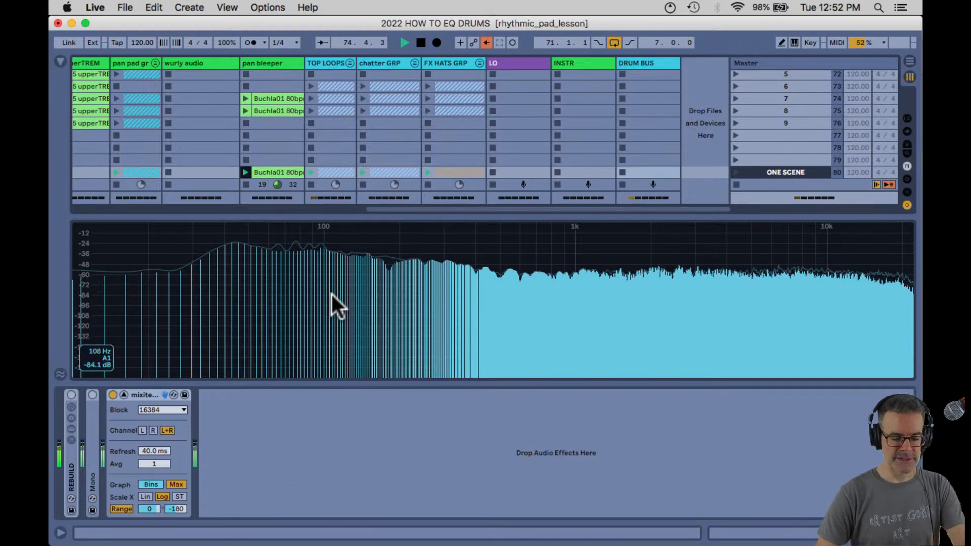
pyautogui.press('super+k')
pyautogui.click(150, 395)
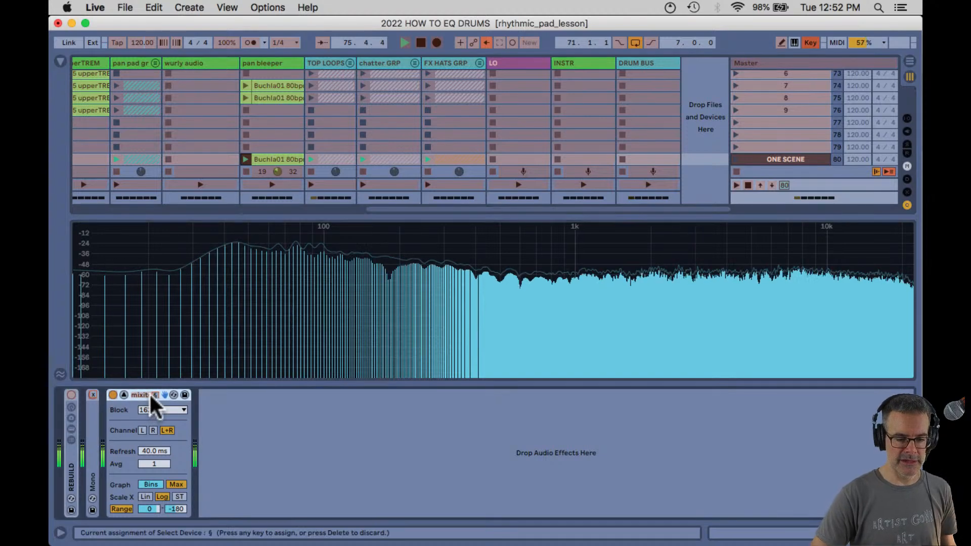
pyautogui.press('super+k')
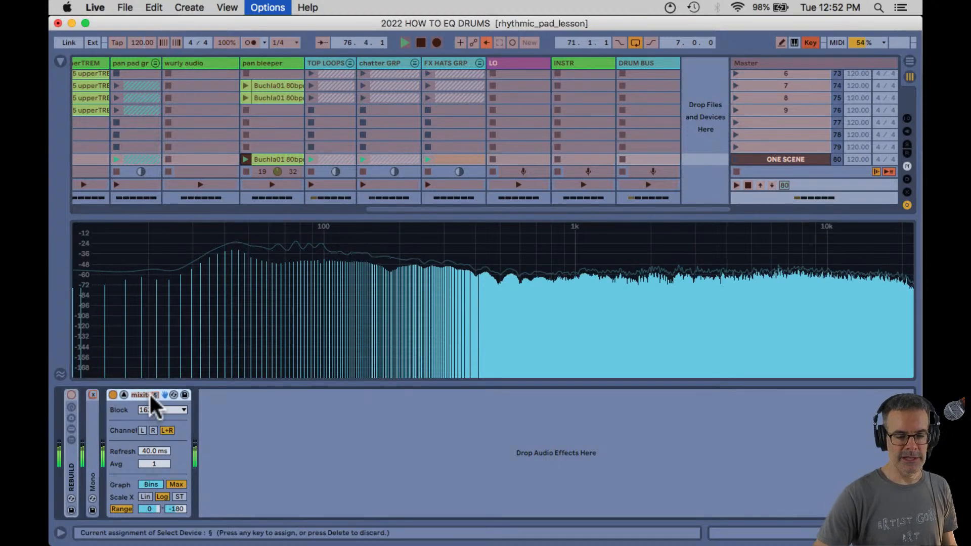
pyautogui.click(368, 324)
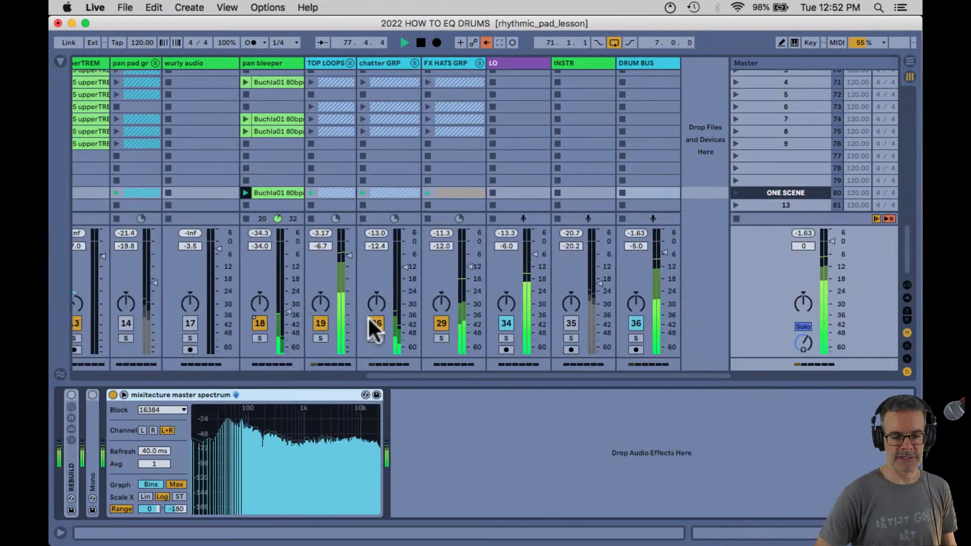
# Deactivate LO, FX HATS GRP and chatter GRP, and toggle TOP LOOPS off and on to audition it alone.
pyautogui.click(508, 322)
pyautogui.click(438, 320)
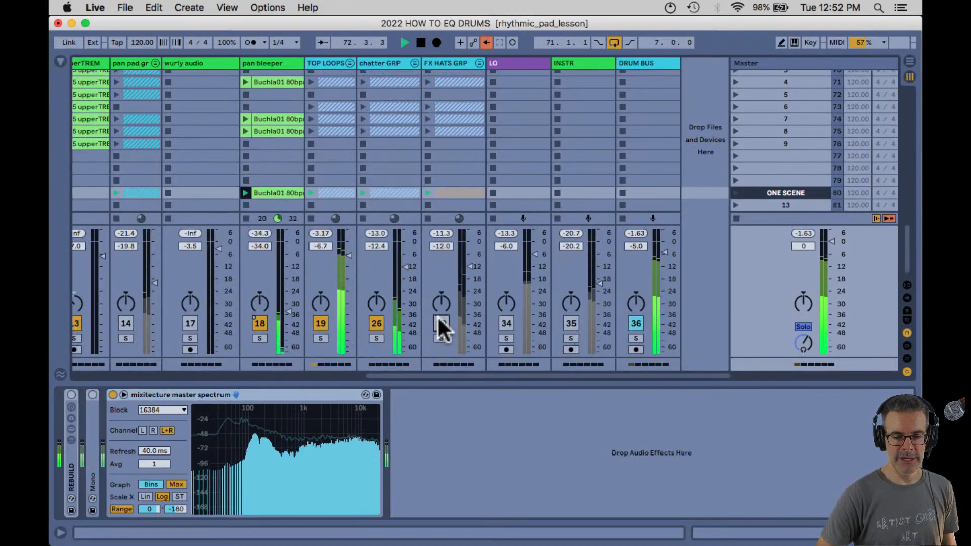
pyautogui.click(373, 322)
pyautogui.click(320, 323)
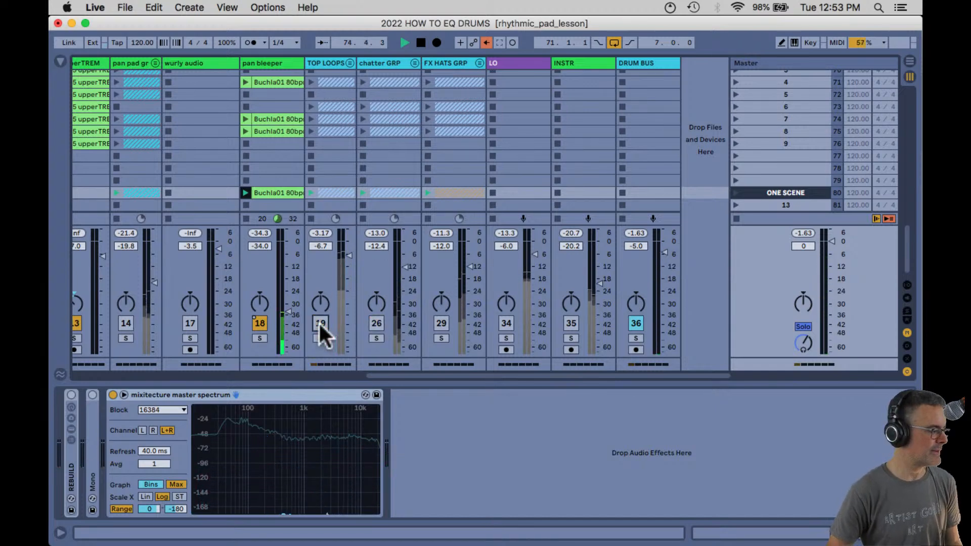
pyautogui.click(320, 323)
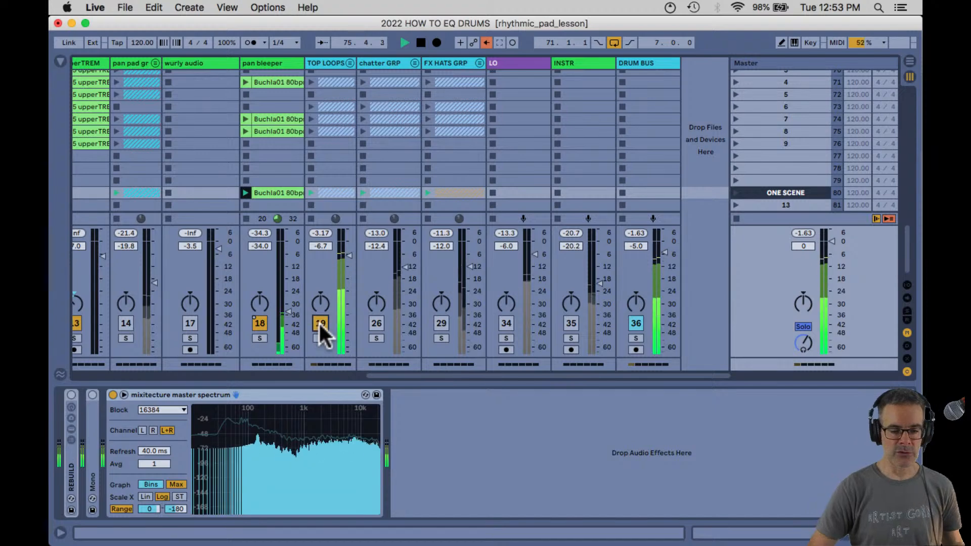
# Review the tracks inside TOP LOOPS, try lowering the group's volume to about -17.6 dB, and undo it.
pyautogui.click(349, 63)
pyautogui.hscroll(3, 340, 102)
pyautogui.hscroll(2, 339, 102)
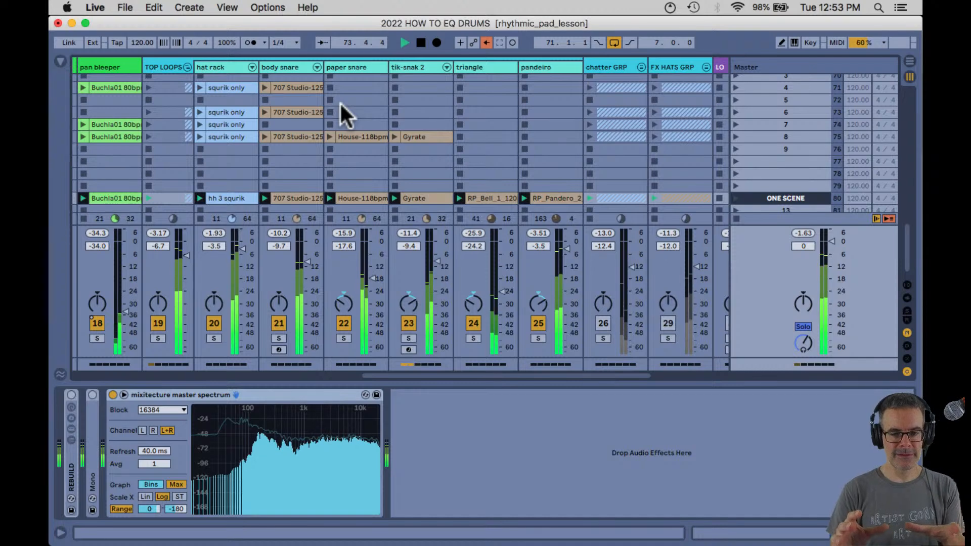
pyautogui.click(187, 66)
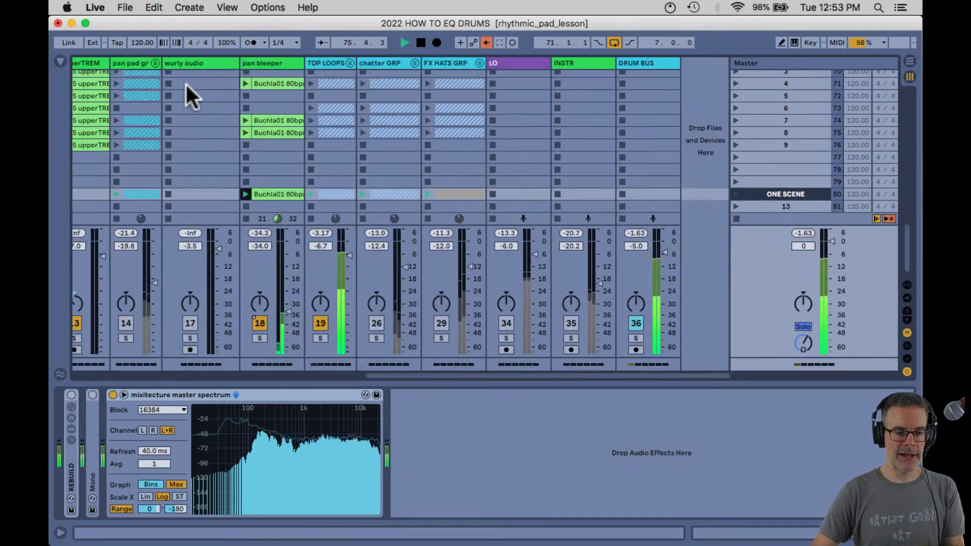
pyautogui.moveTo(350, 260); pyautogui.dragTo(351, 260)
pyautogui.press('super+z')
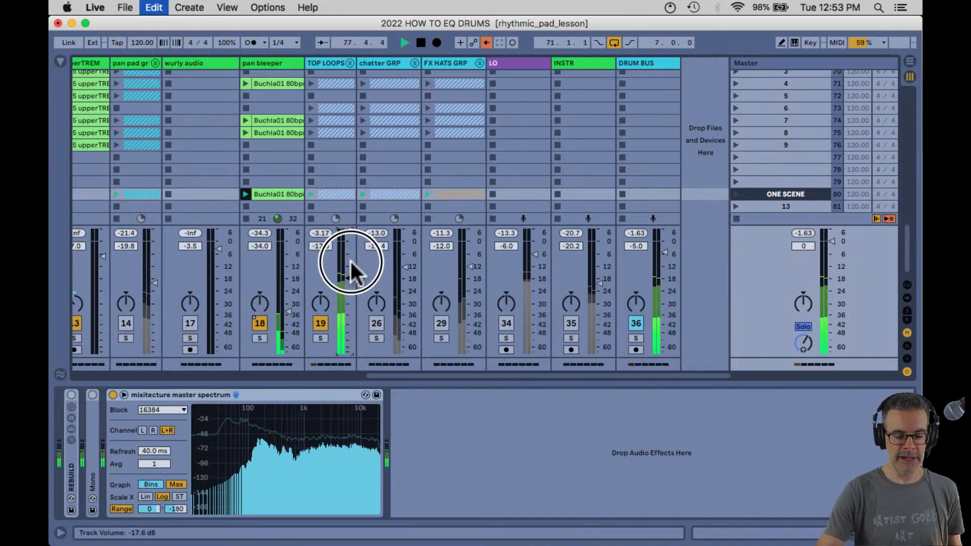
# Audition chatter GRP in place of TOP LOOPS, then bring in LO and TOP LOOPS alongside it.
pyautogui.click(323, 319)
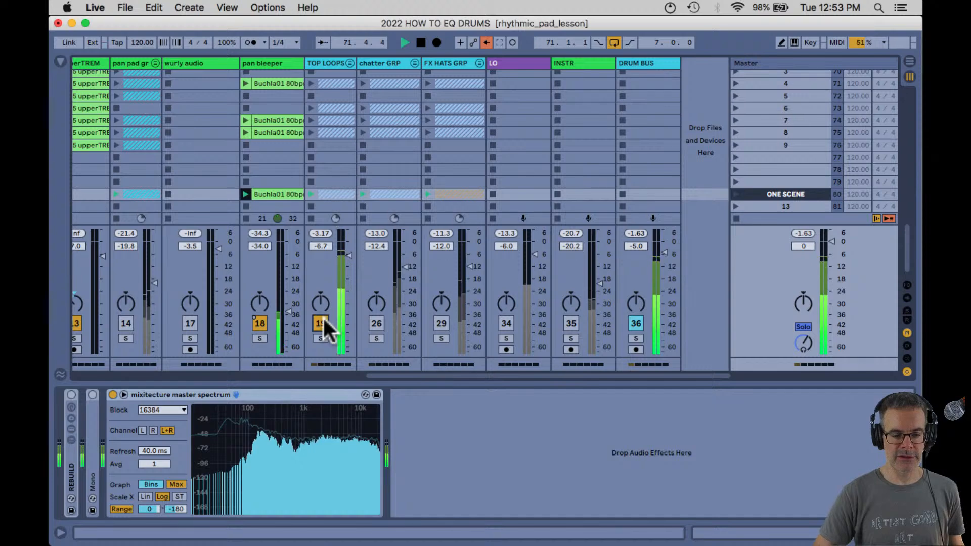
pyautogui.click(377, 323)
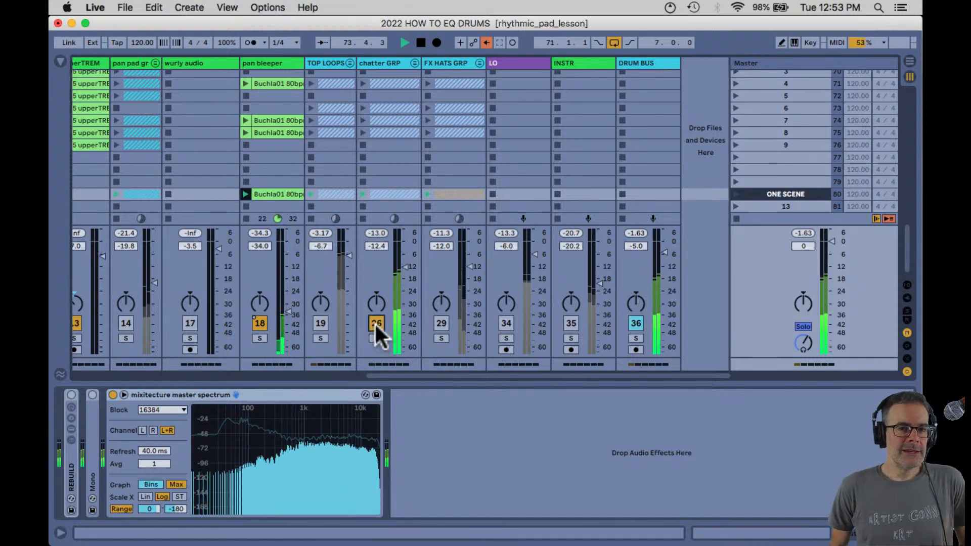
pyautogui.click(508, 323)
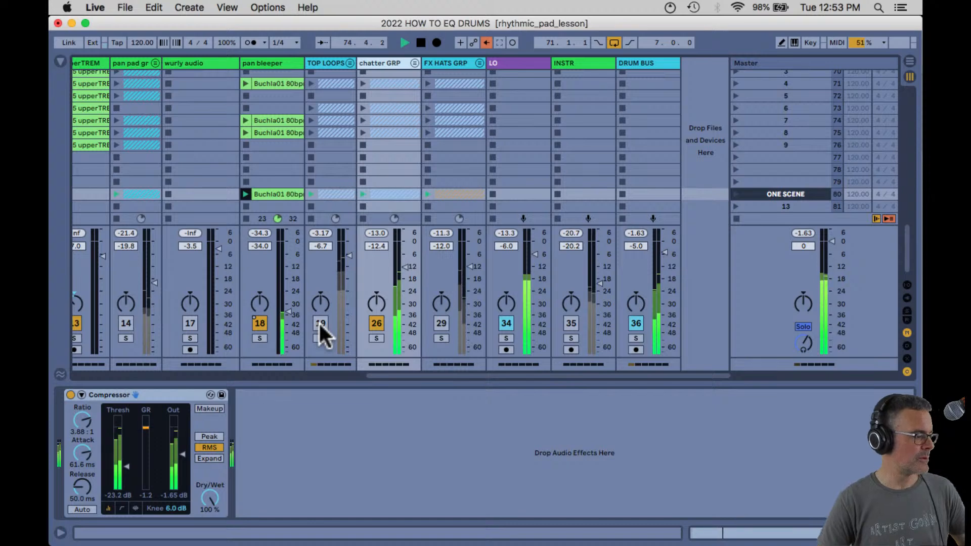
pyautogui.click(320, 324)
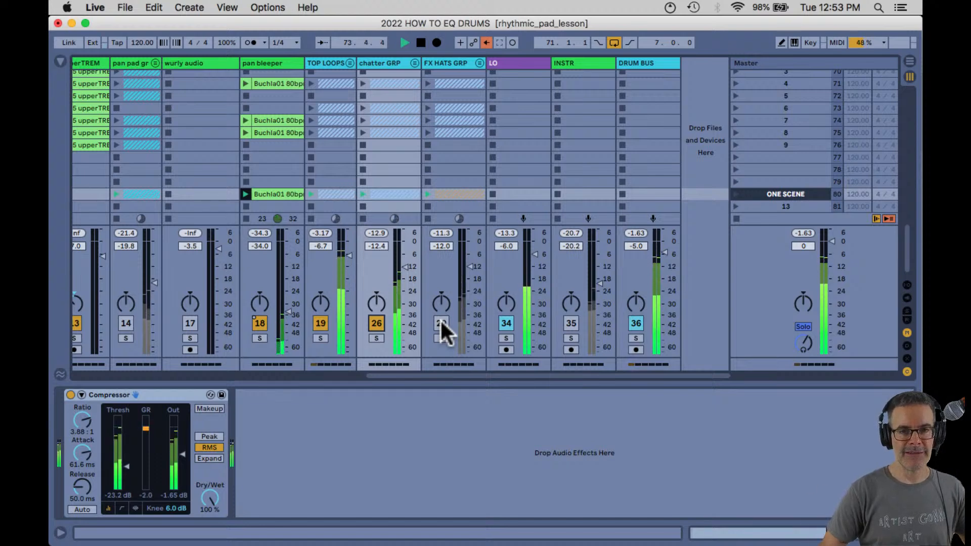
# Deactivate chatter GRP and TOP LOOPS, and activate FX HATS GRP to hear it with LO.
pyautogui.click(373, 321)
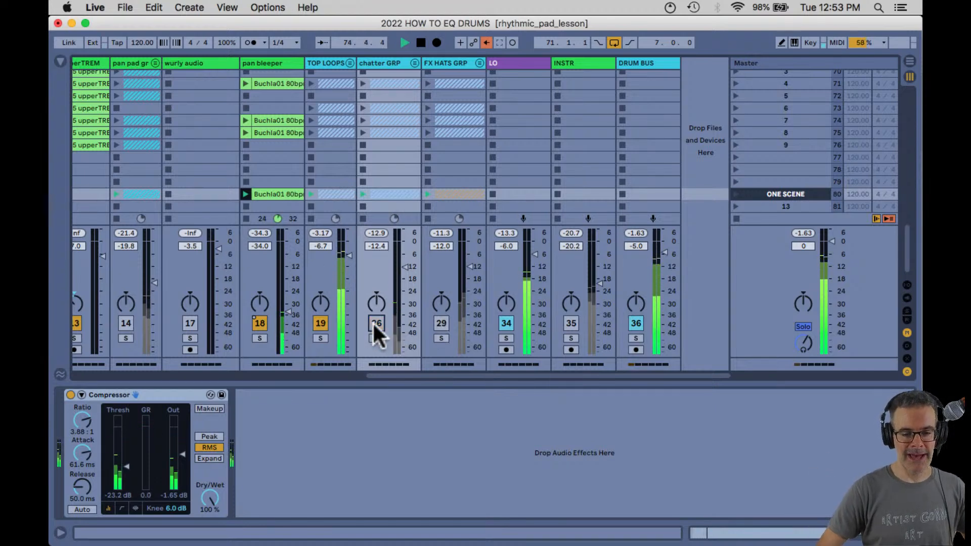
pyautogui.click(320, 323)
pyautogui.click(441, 323)
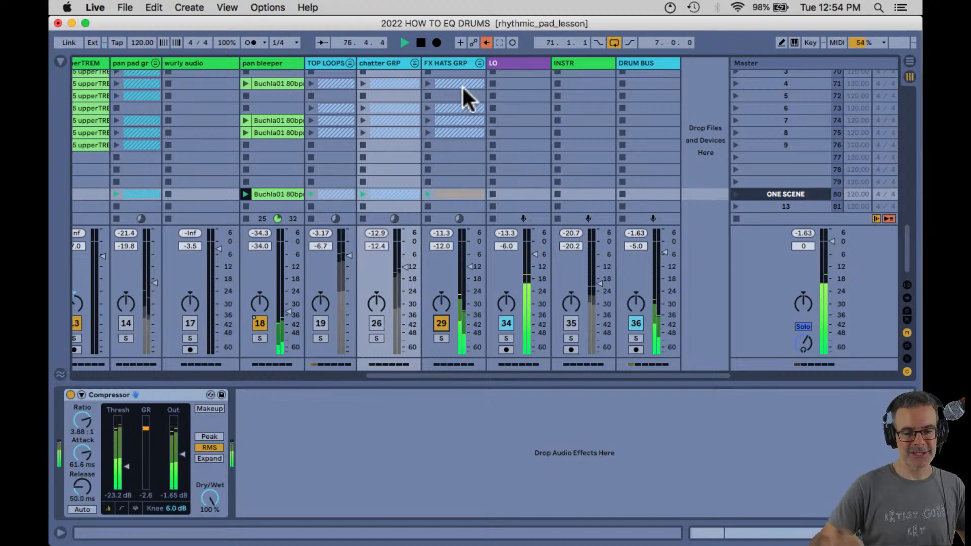
# Reactivate TOP LOOPS and chatter GRP, and compare the full drum mix with LO off and on.
pyautogui.click(321, 323)
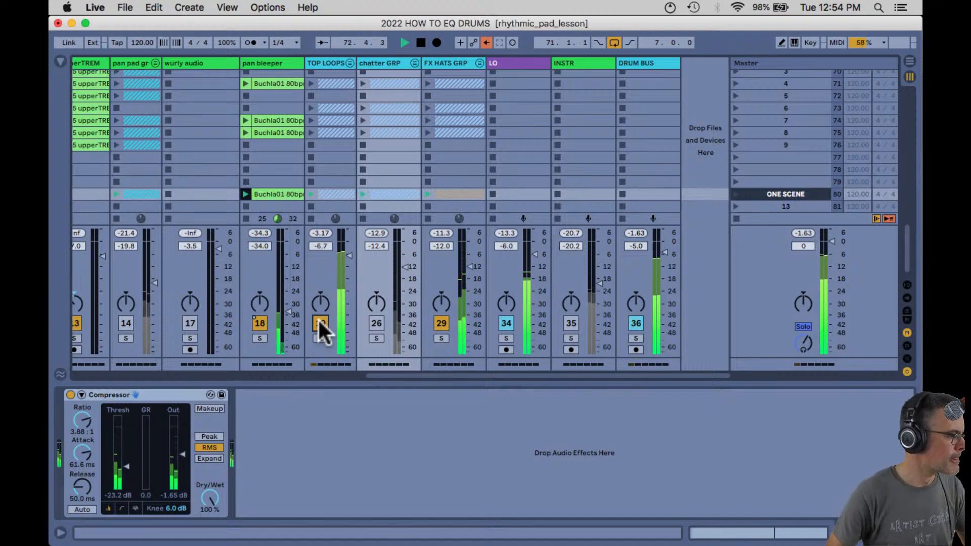
pyautogui.click(375, 323)
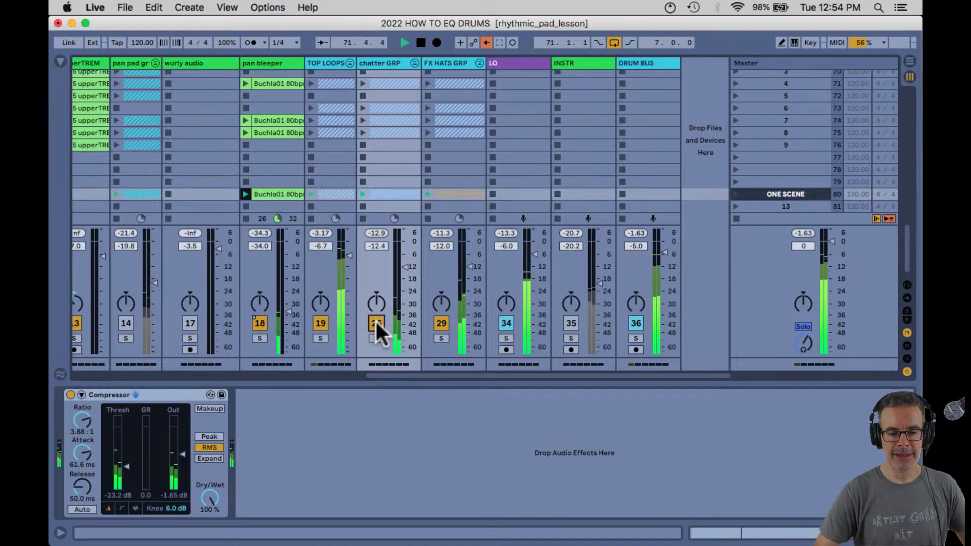
pyautogui.scroll(1, 376, 320)
pyautogui.scroll(1, 376, 320)
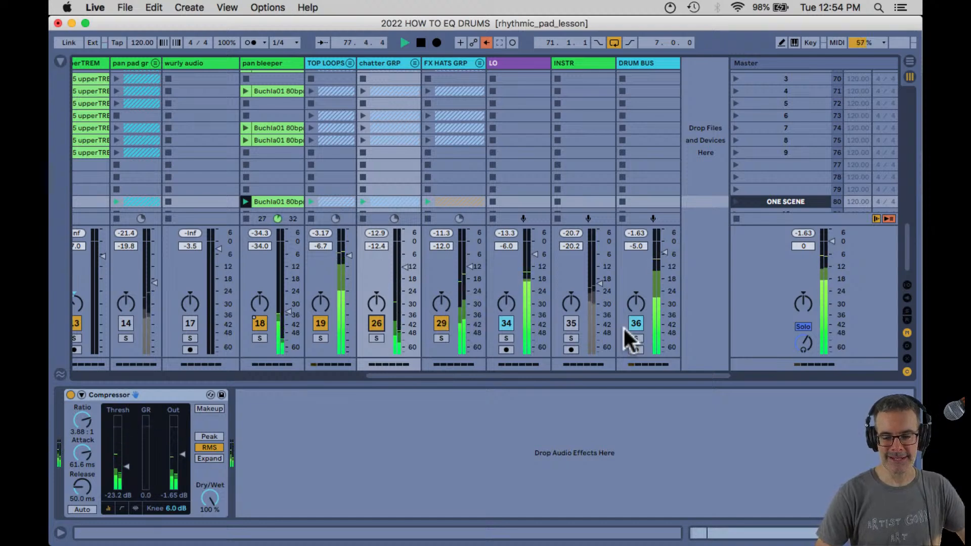
pyautogui.click(506, 323)
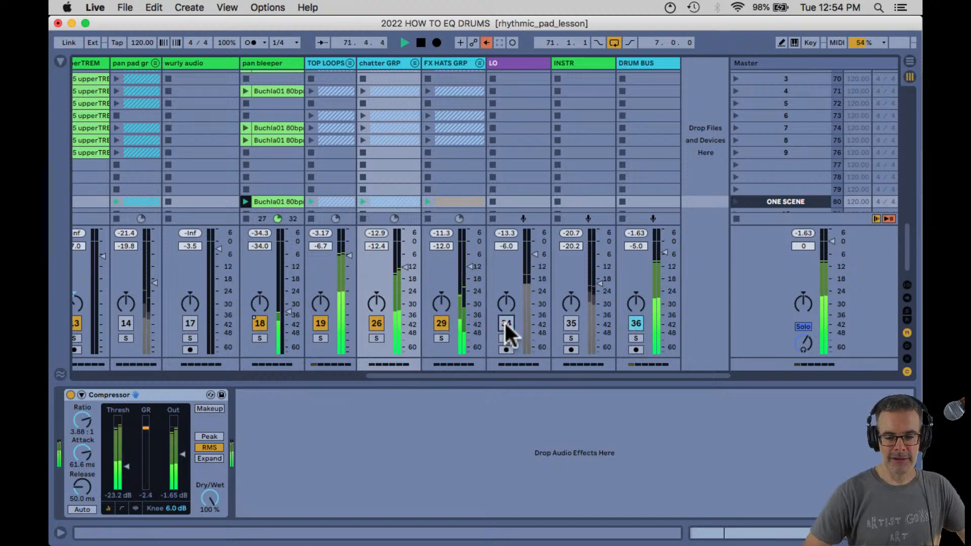
pyautogui.click(506, 324)
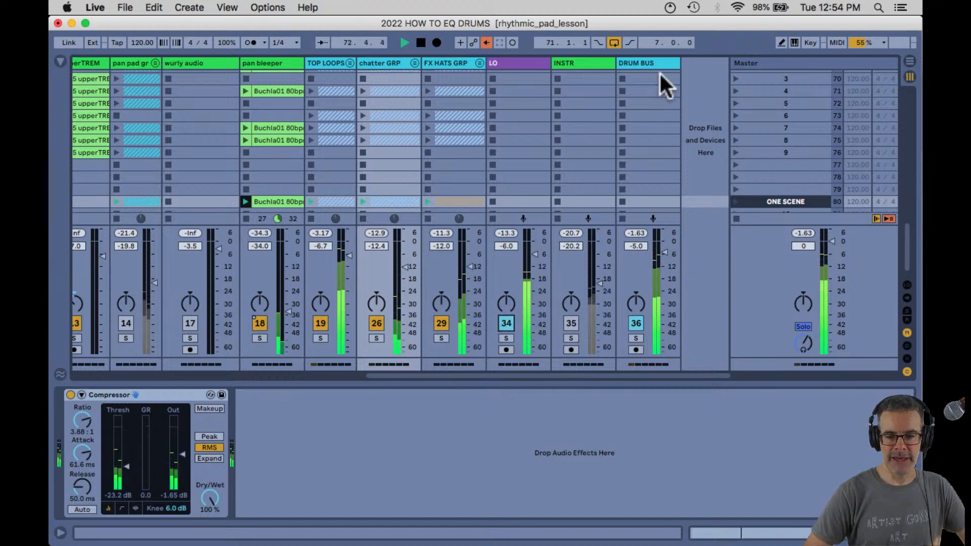
# Show the DRUM BUS devices, then activate INSTR and fade its volume up from silence to about -28.4 dB.
pyautogui.click(648, 62)
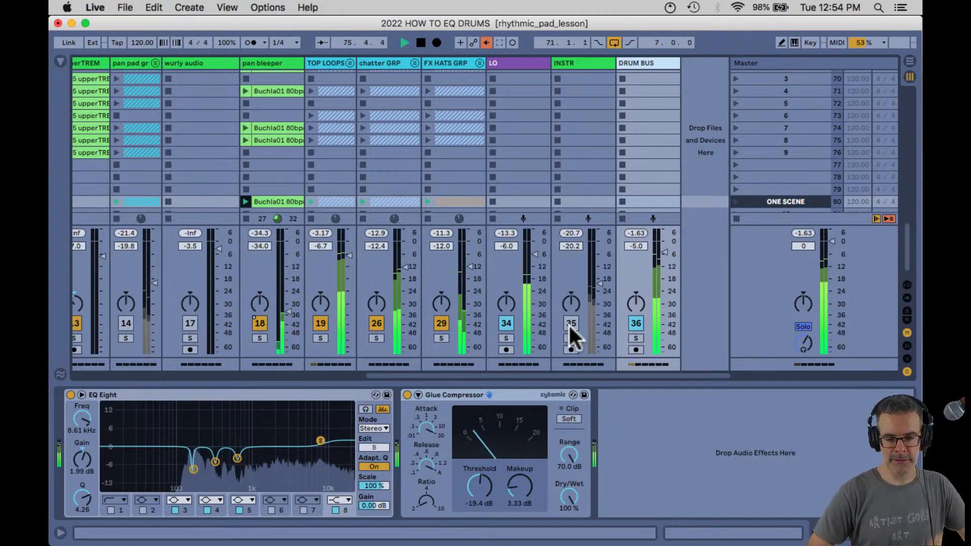
pyautogui.moveTo(593, 332); pyautogui.dragTo(594, 353)
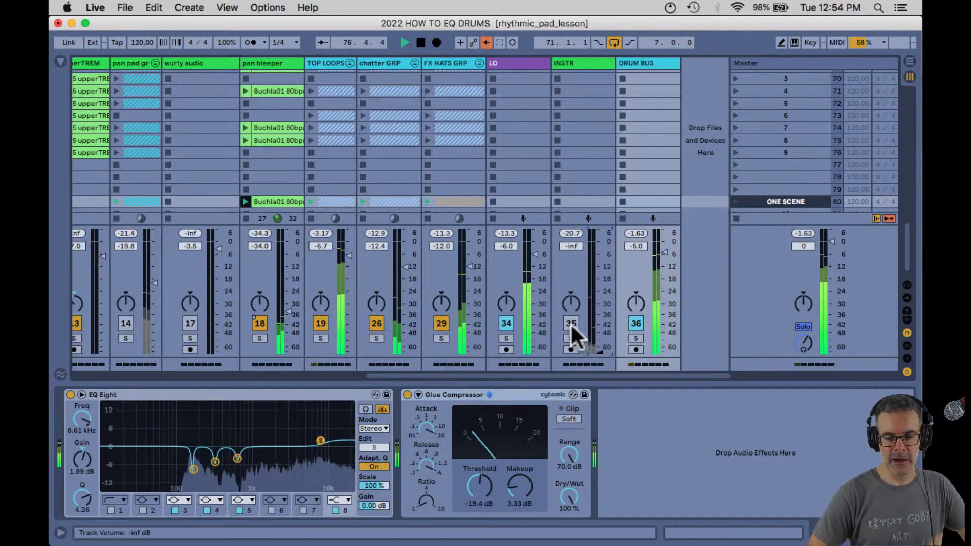
pyautogui.click(601, 336)
pyautogui.press('Up')
pyautogui.press('Up')
pyautogui.press('Up')
pyautogui.press('Up')
pyautogui.press('Up')
pyautogui.press('Up')
pyautogui.press('Up')
pyautogui.press('Up')
pyautogui.press('Up')
pyautogui.press('Up')
pyautogui.press('Up')
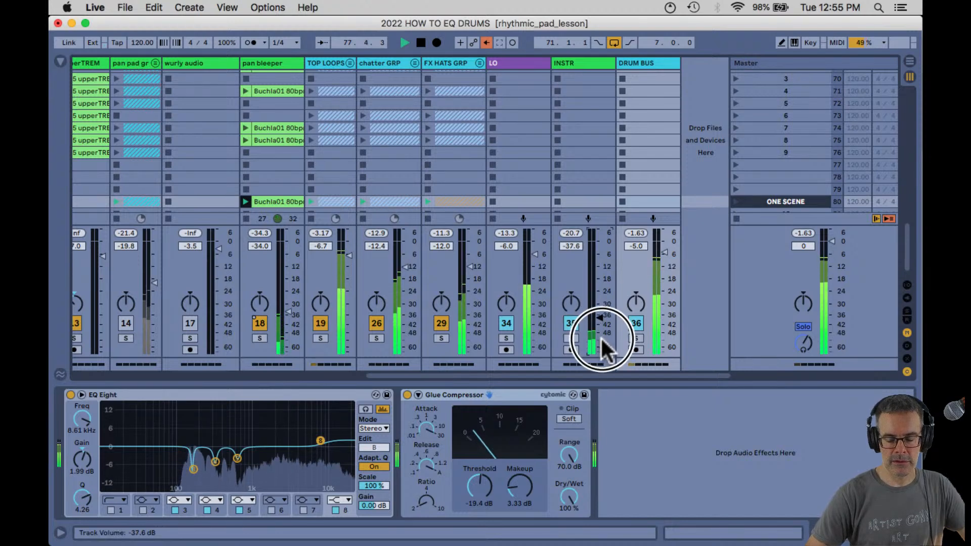
pyautogui.moveTo(603, 340); pyautogui.dragTo(602, 328)
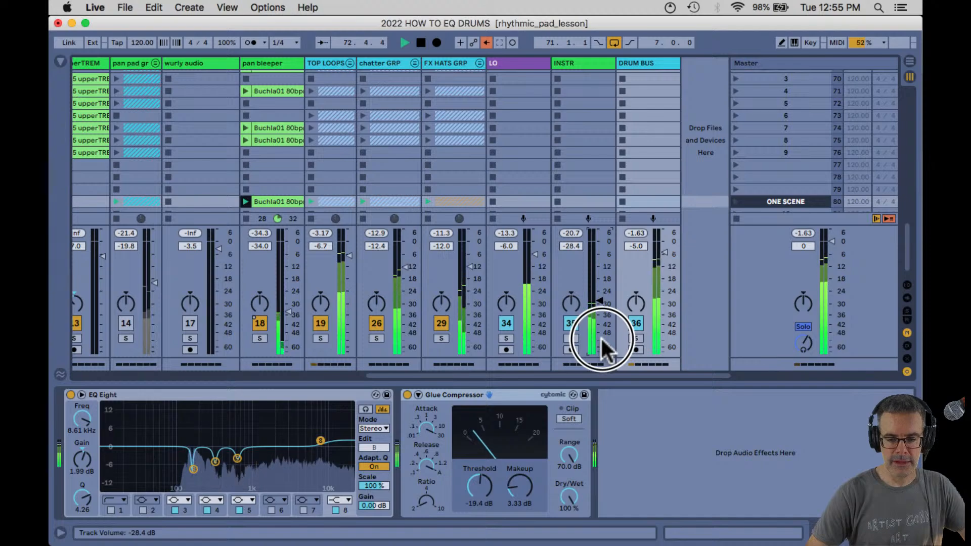
# Switch to the Mixitecture course page in Firefox and close its purchase form.
pyautogui.press('super+Tab')
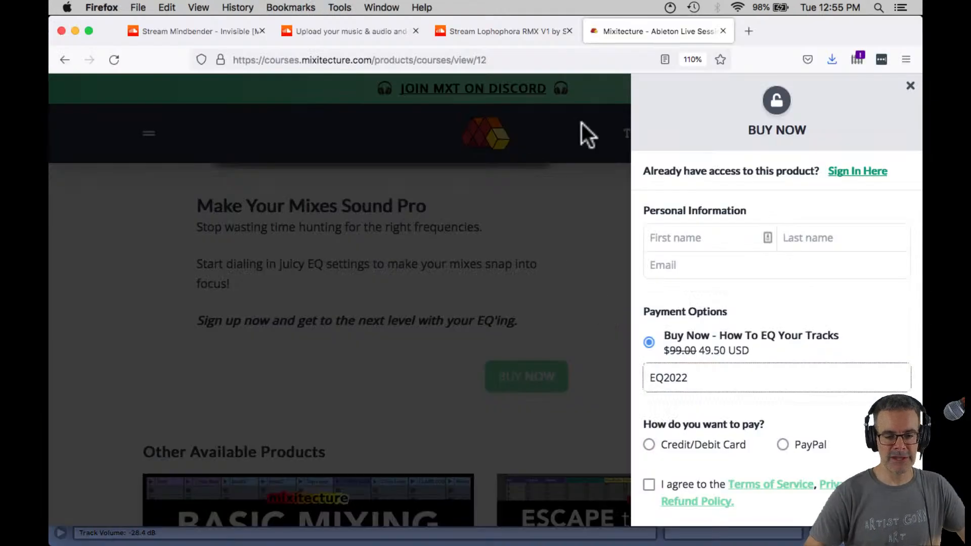
pyautogui.click(908, 82)
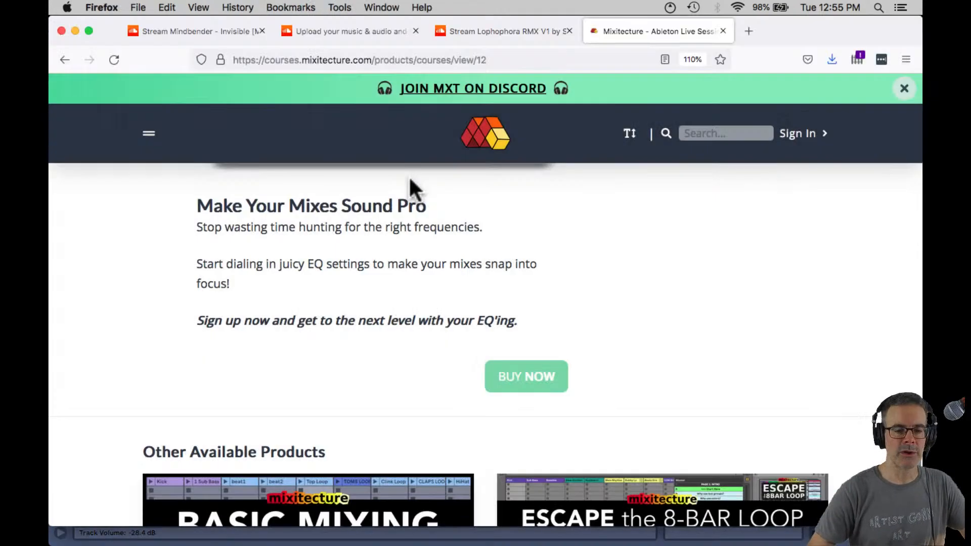
# Open the How To EQ Your Tracks course from the Mixitecture product list and review its description and learning outcomes.
pyautogui.click(486, 142)
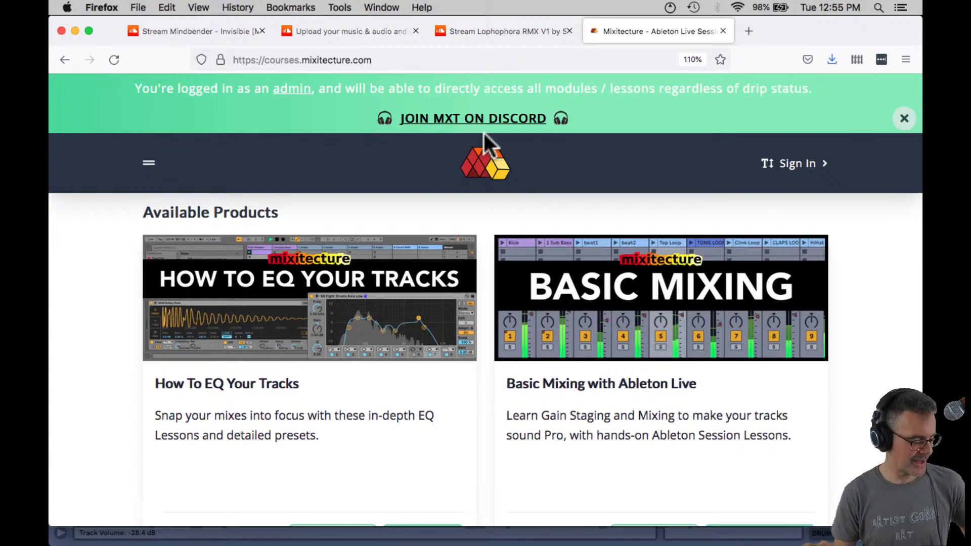
pyautogui.click(314, 288)
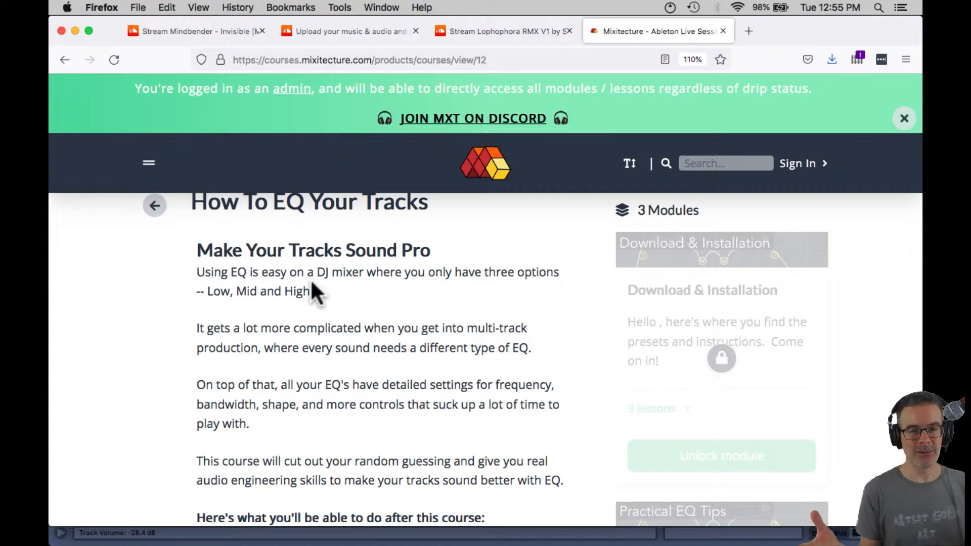
pyautogui.scroll(2, 312, 284)
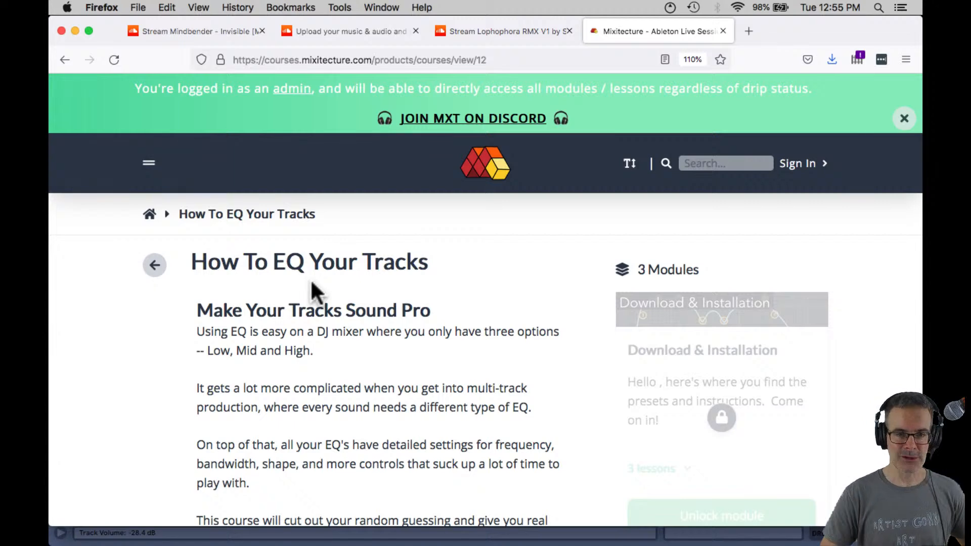
pyautogui.scroll(-4, 408, 329)
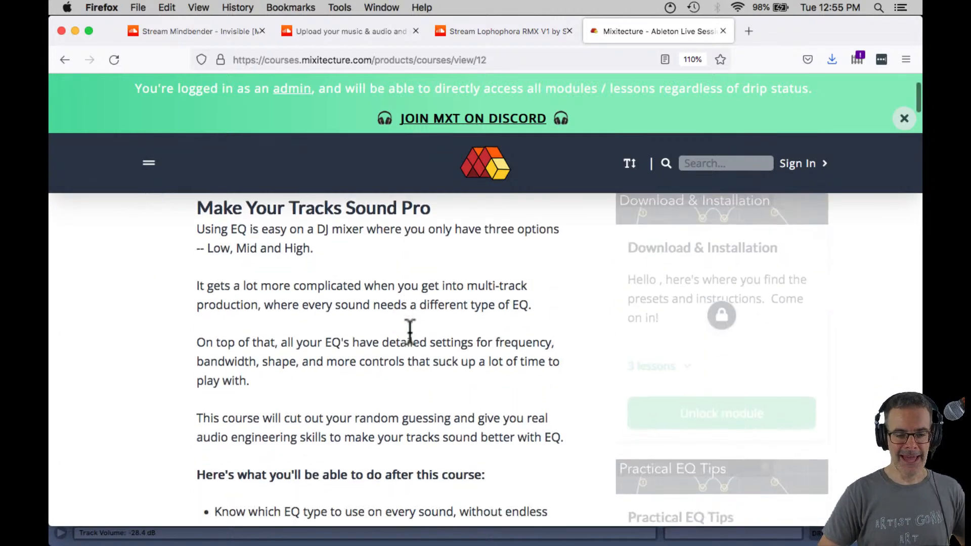
pyautogui.scroll(-10, 410, 331)
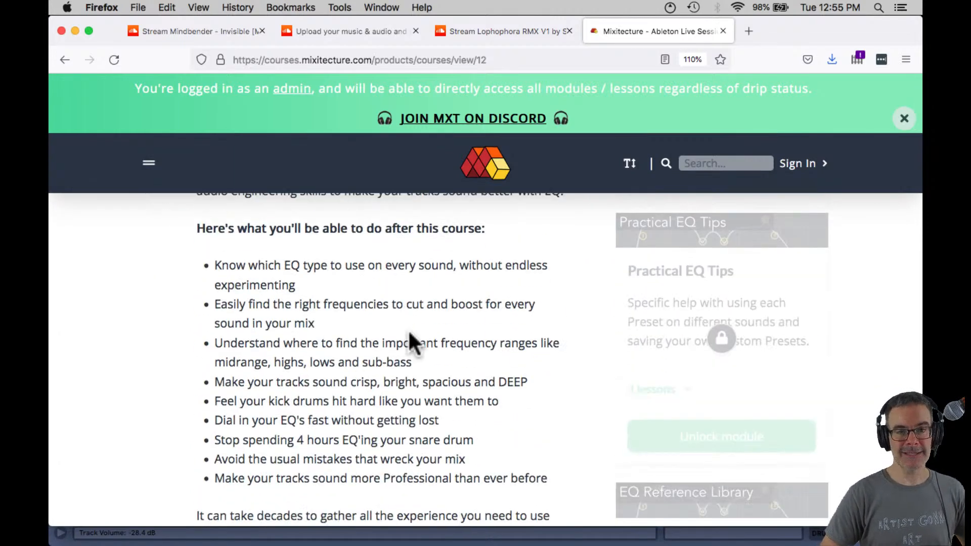
# Switch to Ableton Live and browse the EQ Eight presets among the EQ & Filters audio effects.
pyautogui.press('super+Tab')
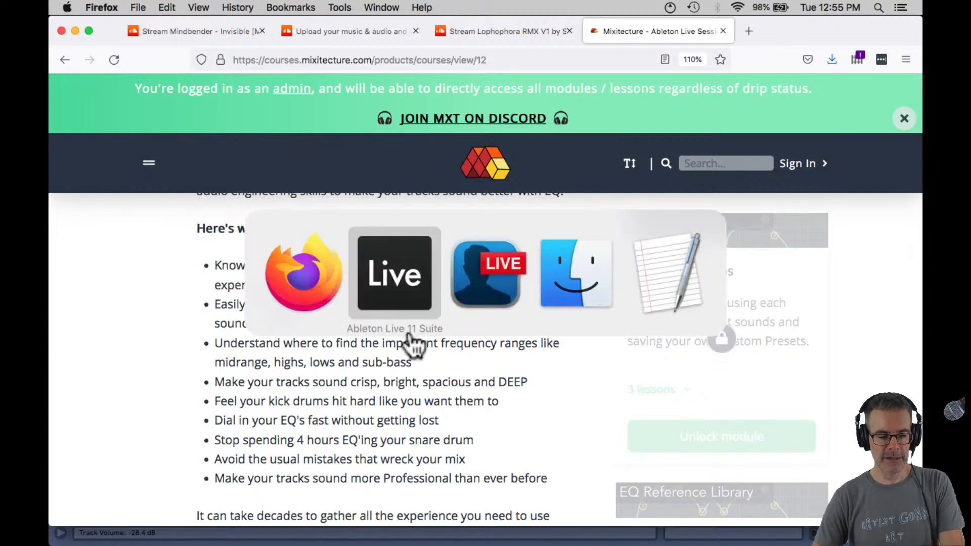
pyautogui.press('super+alt+b')
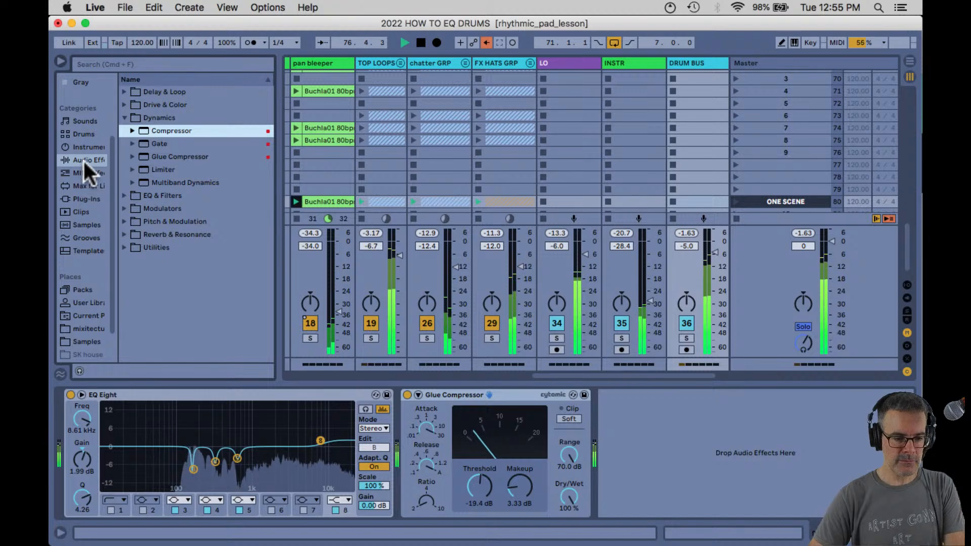
pyautogui.click(125, 196)
pyautogui.scroll(-5, 169, 243)
pyautogui.scroll(-2, 168, 242)
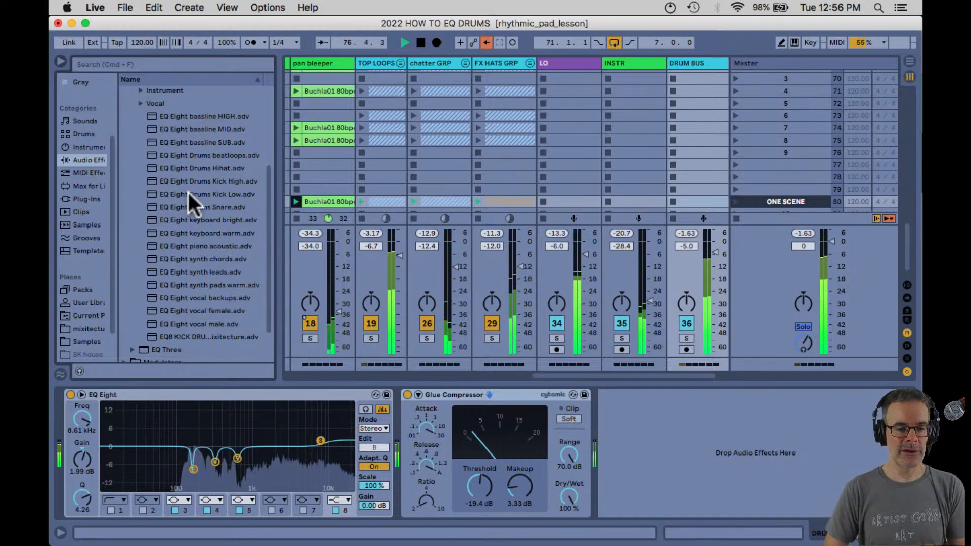
# Switch back to Firefox, open the purchase form for How To EQ Your Tracks and enter the coupon code EQ2022.
pyautogui.press('super+Tab')
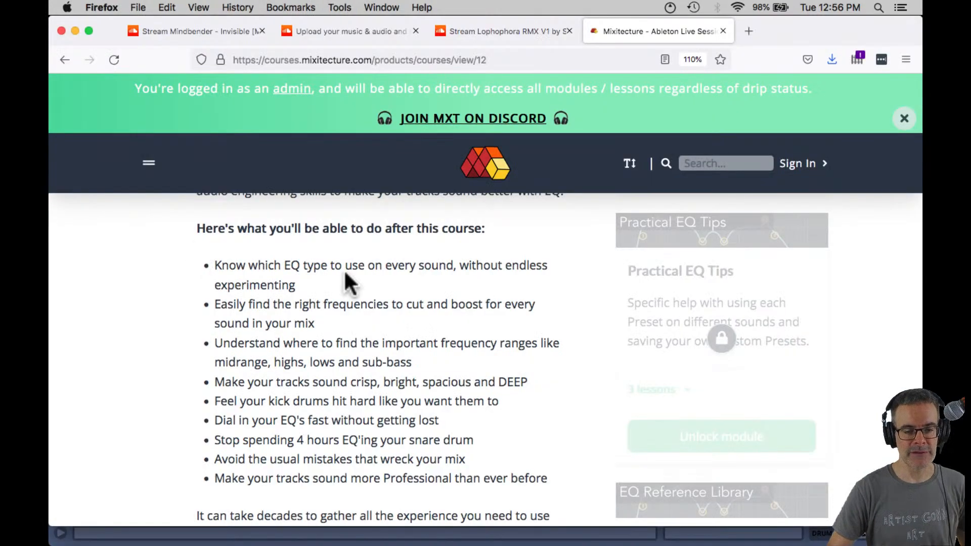
pyautogui.scroll(-1, 406, 308)
pyautogui.scroll(-20, 406, 309)
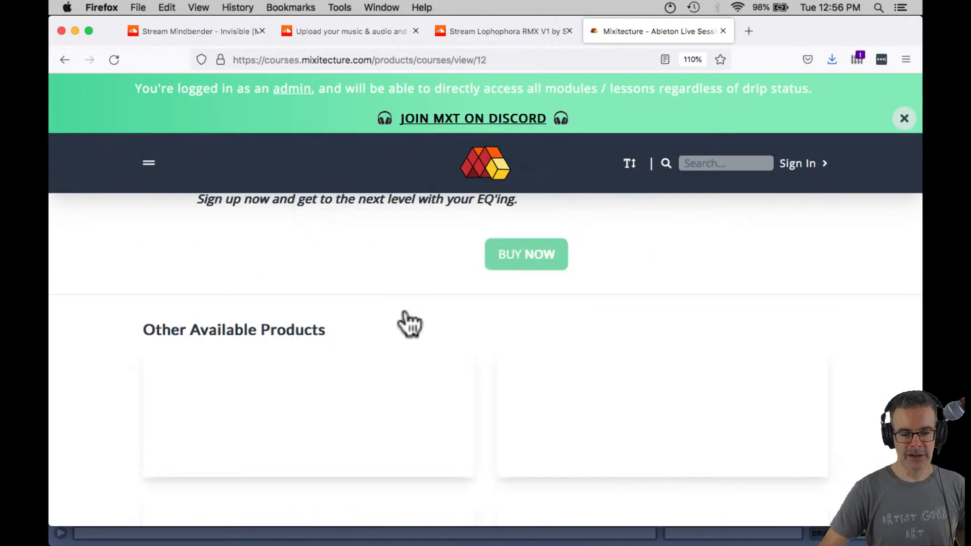
pyautogui.scroll(5, 405, 314)
pyautogui.scroll(2, 406, 318)
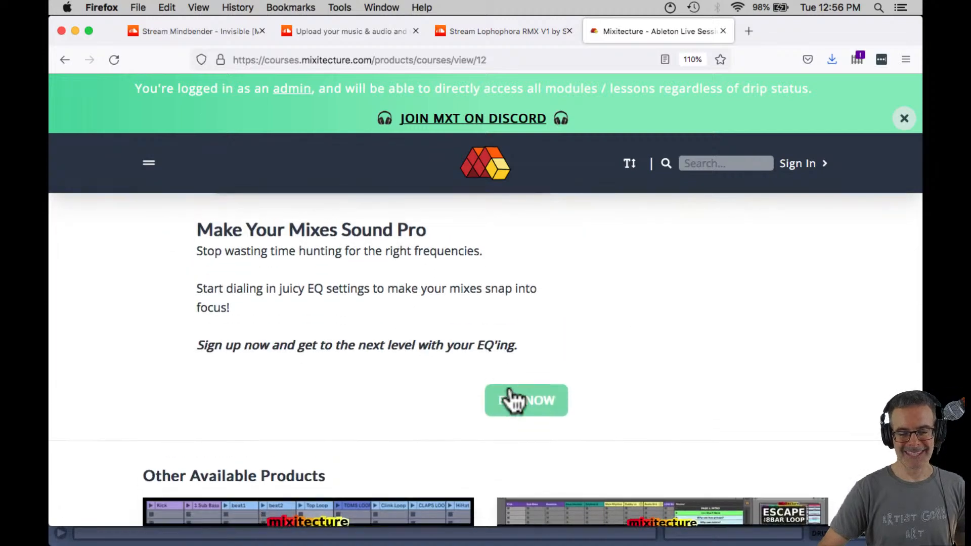
pyautogui.click(512, 401)
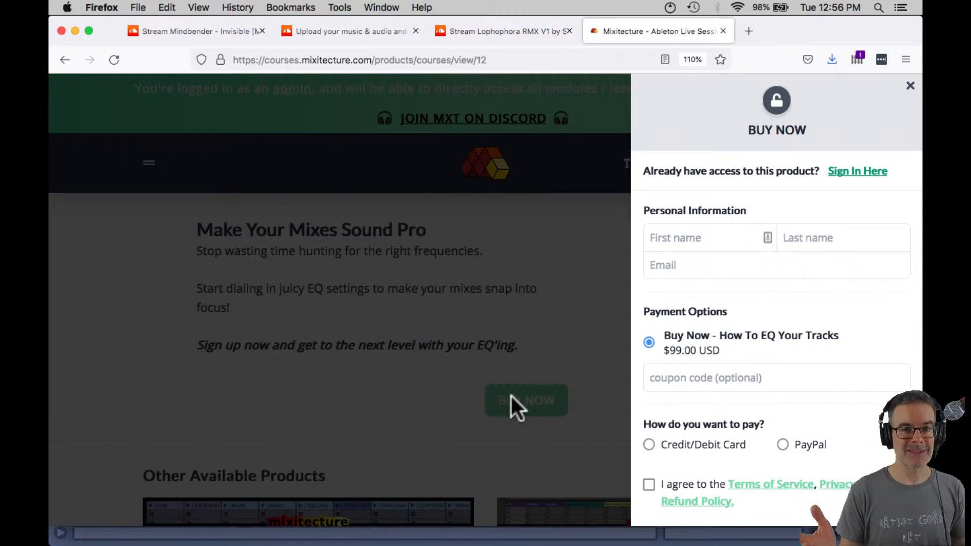
pyautogui.click(714, 379)
pyautogui.write('EQ2022')
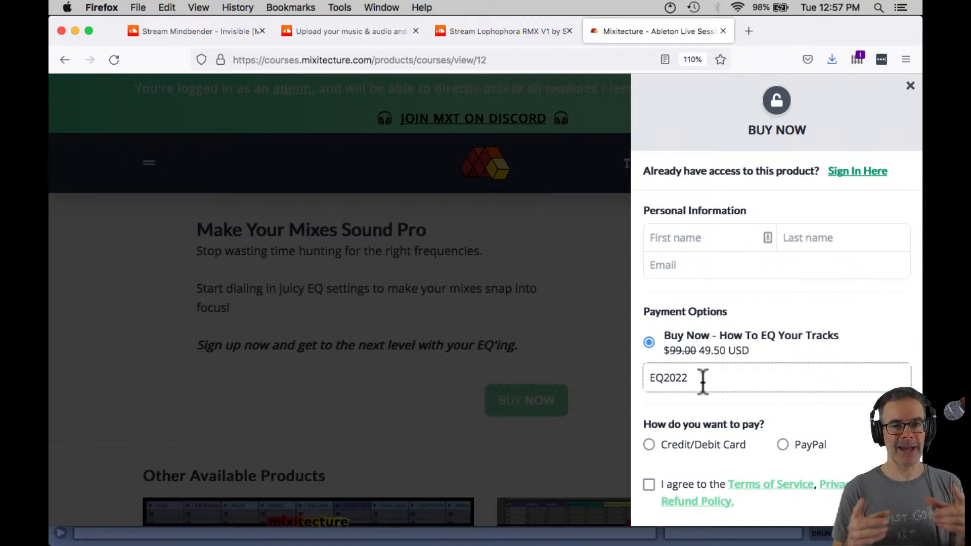
# In Ableton Live, hide the browser, show the return tracks and activate returns A, B and C.
pyautogui.press('cmd+Tab')
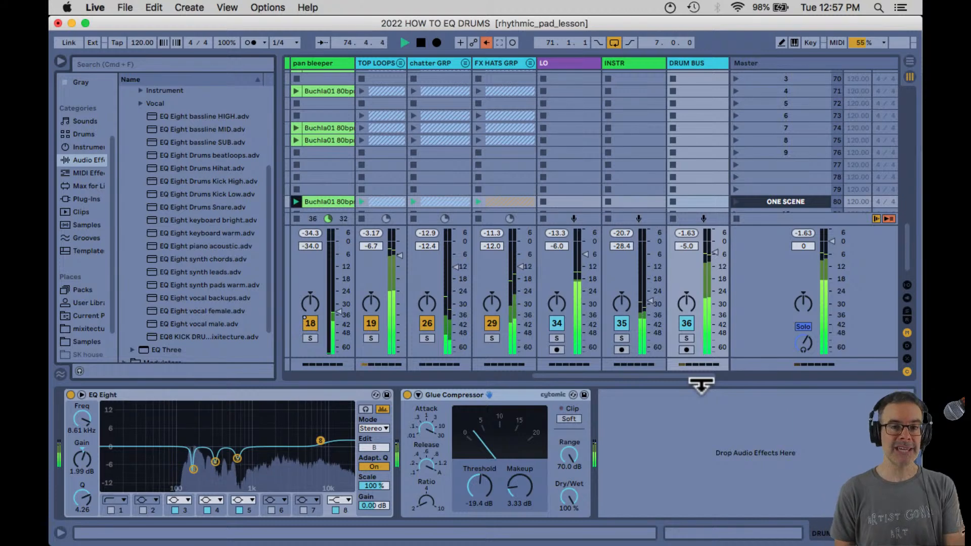
pyautogui.press('super+alt+b')
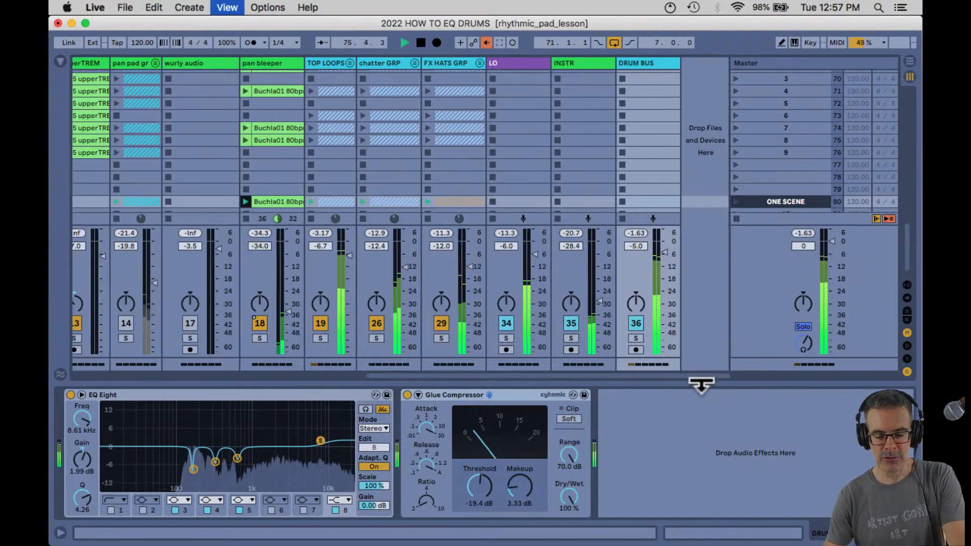
pyautogui.press('super+alt+l')
pyautogui.press('super+alt+r')
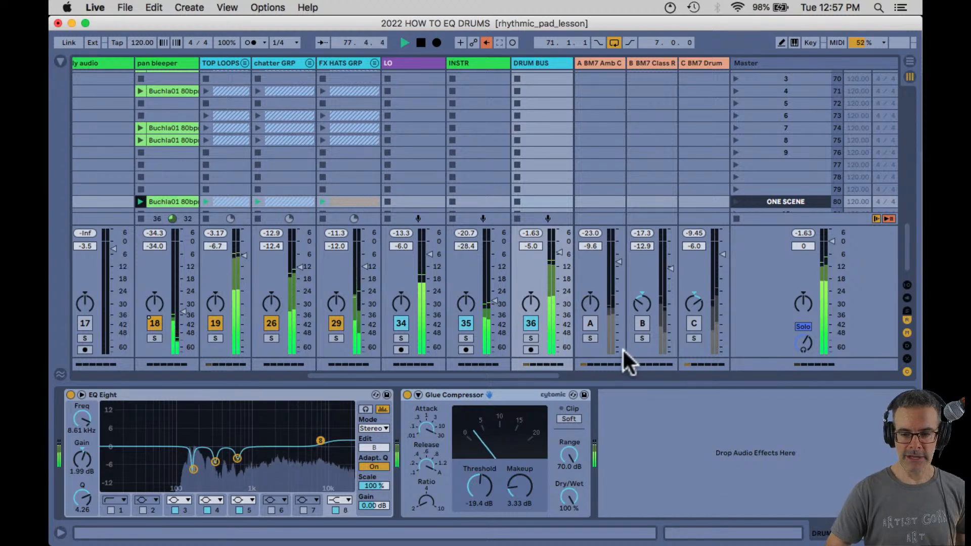
pyautogui.click(590, 323)
pyautogui.click(642, 323)
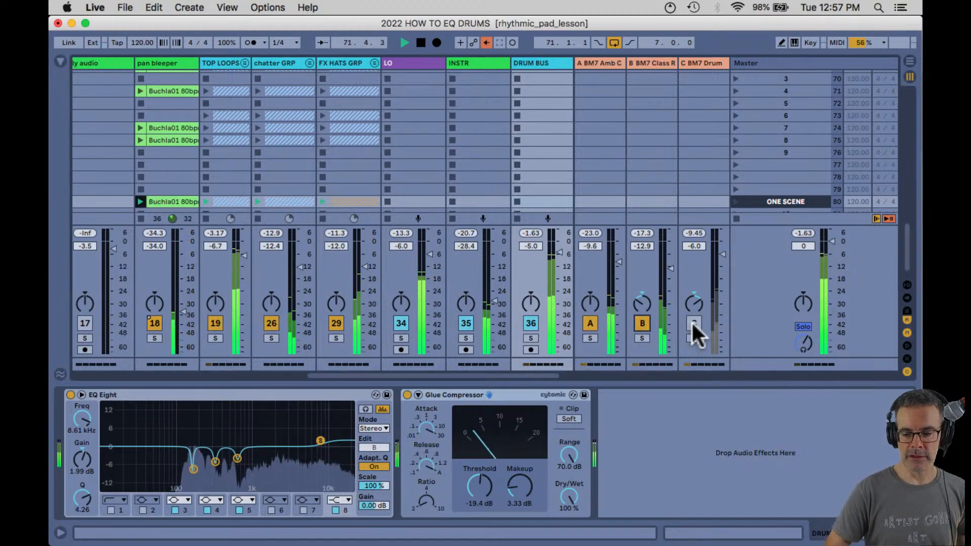
pyautogui.click(694, 323)
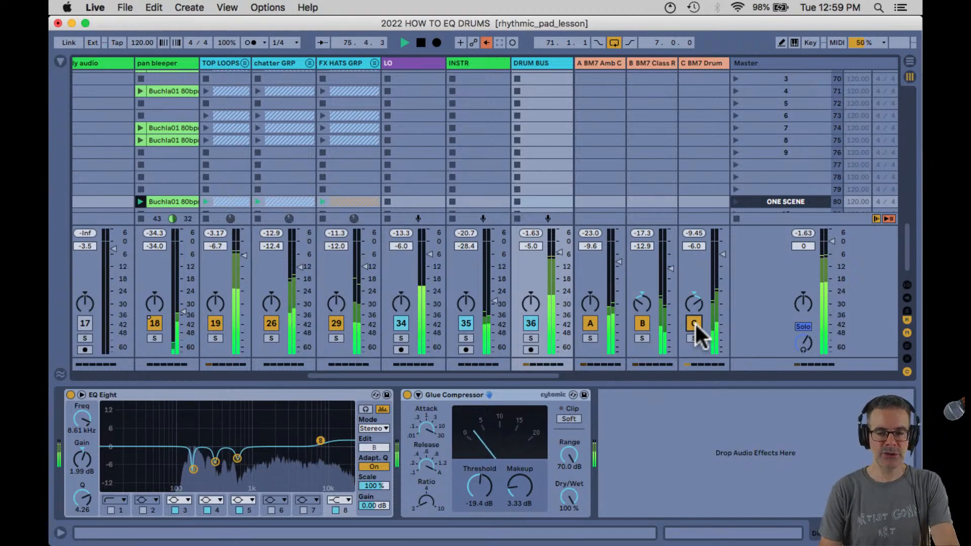
# Switch to Ecamm Live.
pyautogui.press('super+Tab')
pyautogui.press('super+Tab')
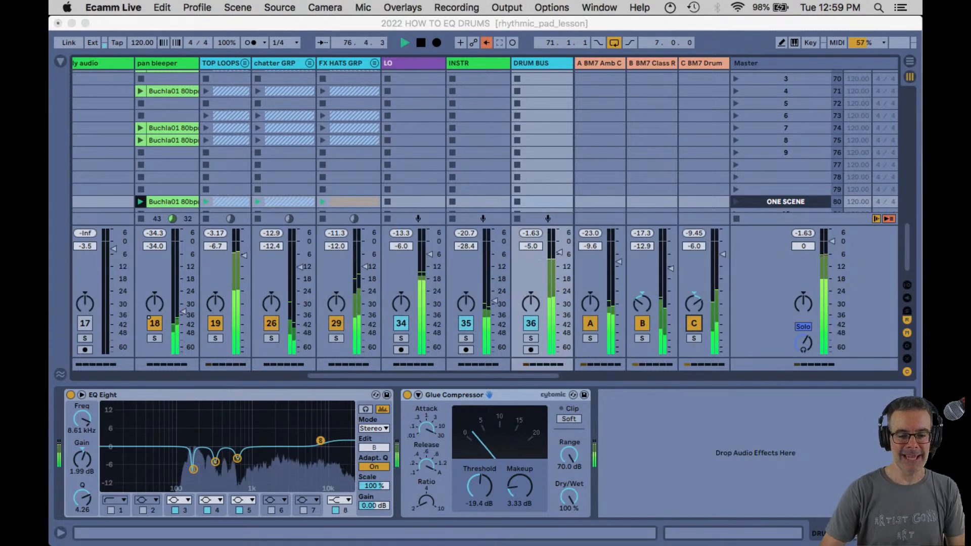